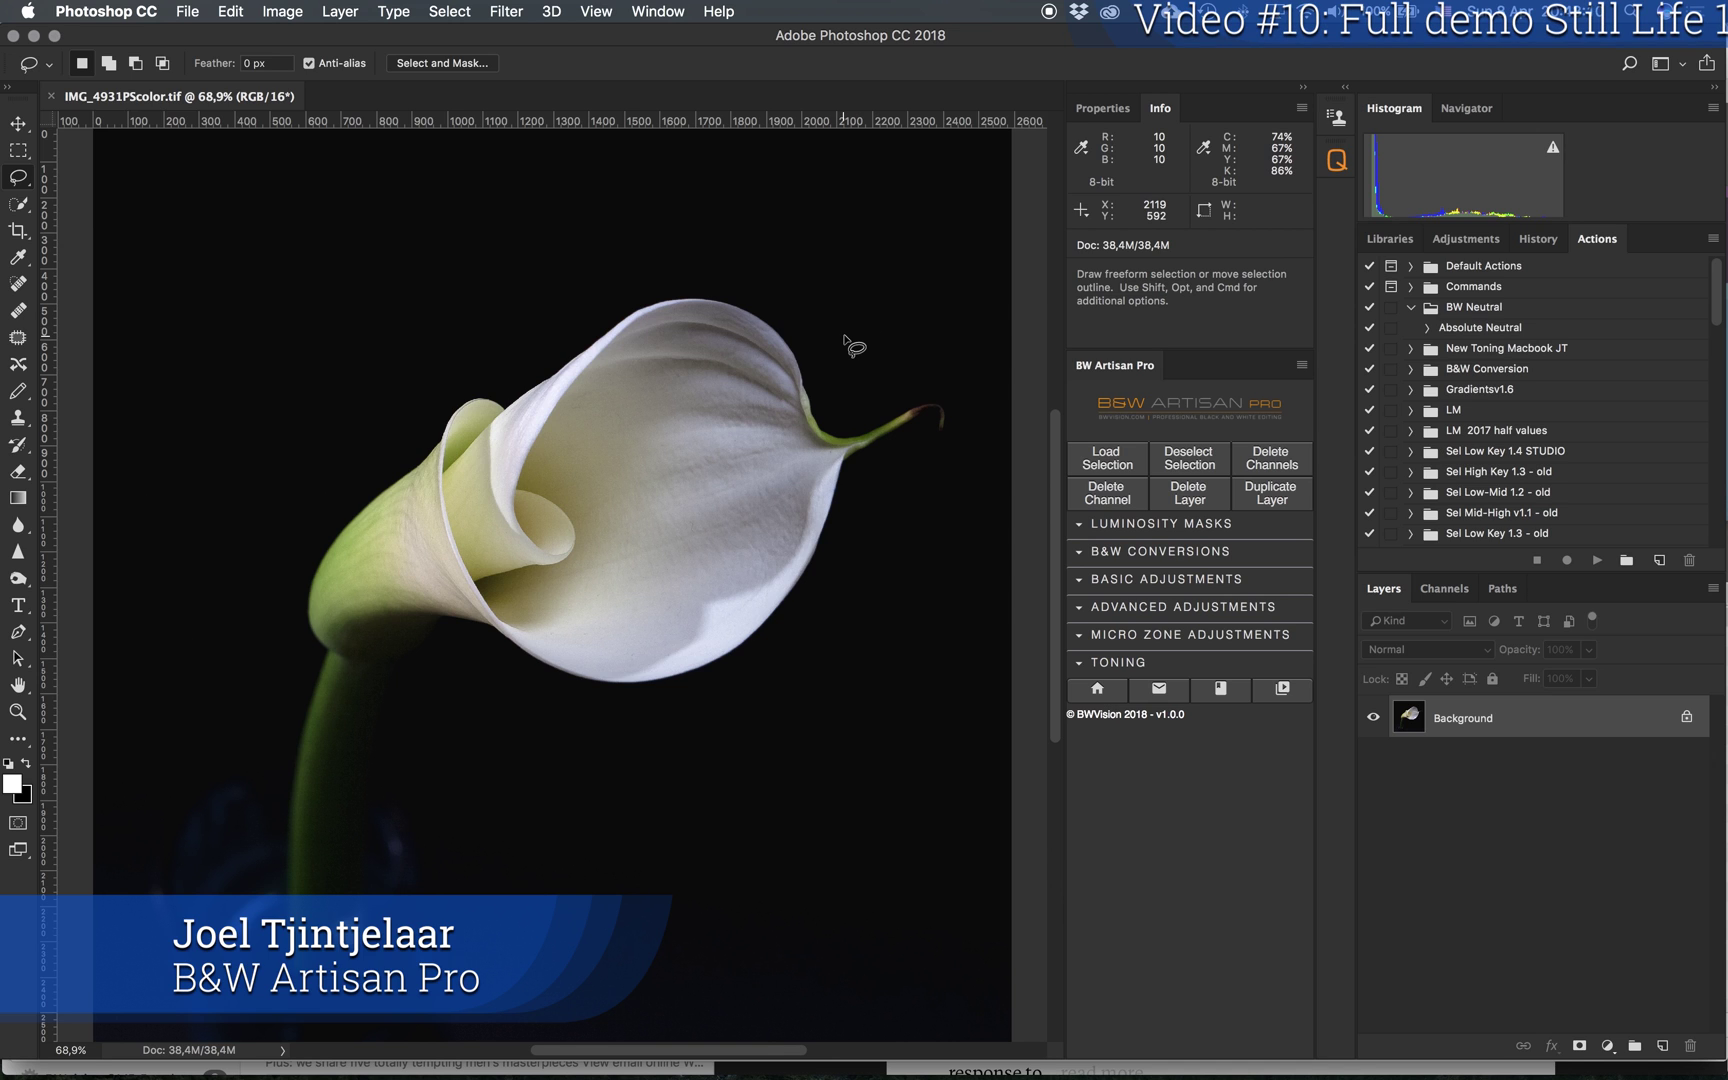
Step: Convert the calla lily photo with the standard Neutral black-and-white conversion and merge the resulting layer down into the Background
scroll(855, 347, left, 5)
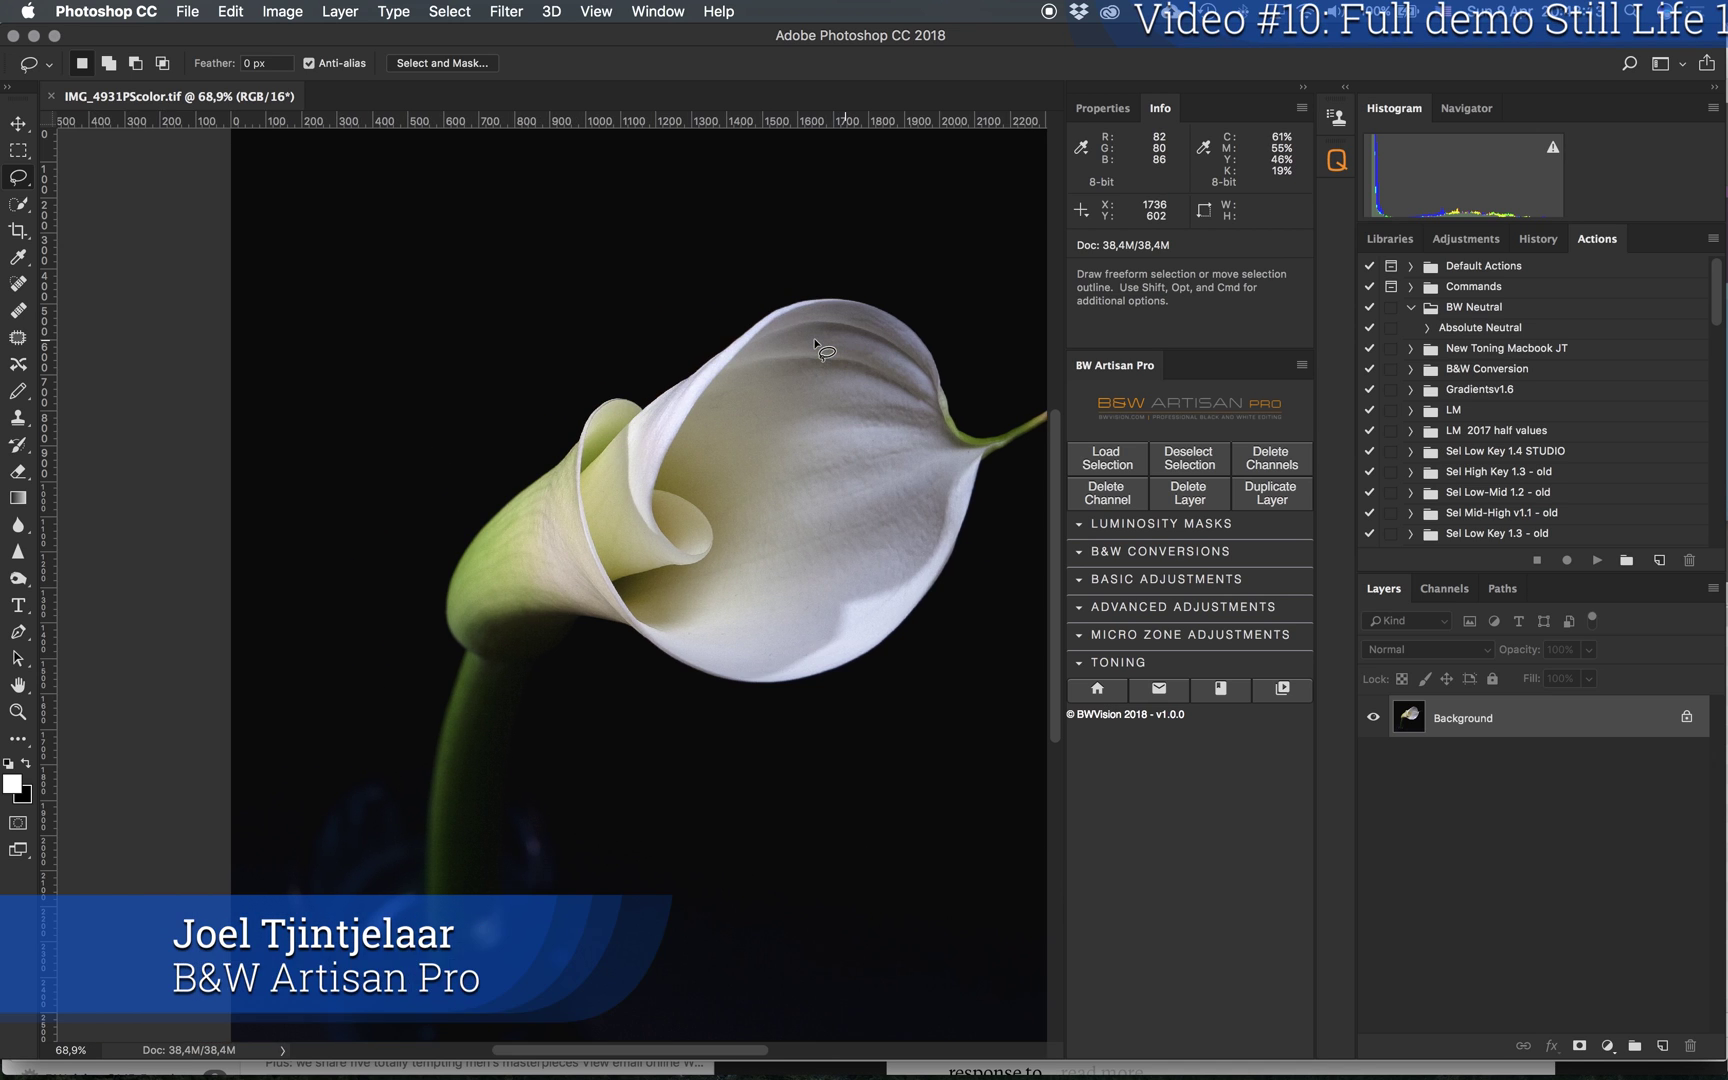
scroll(815, 345, right, 5)
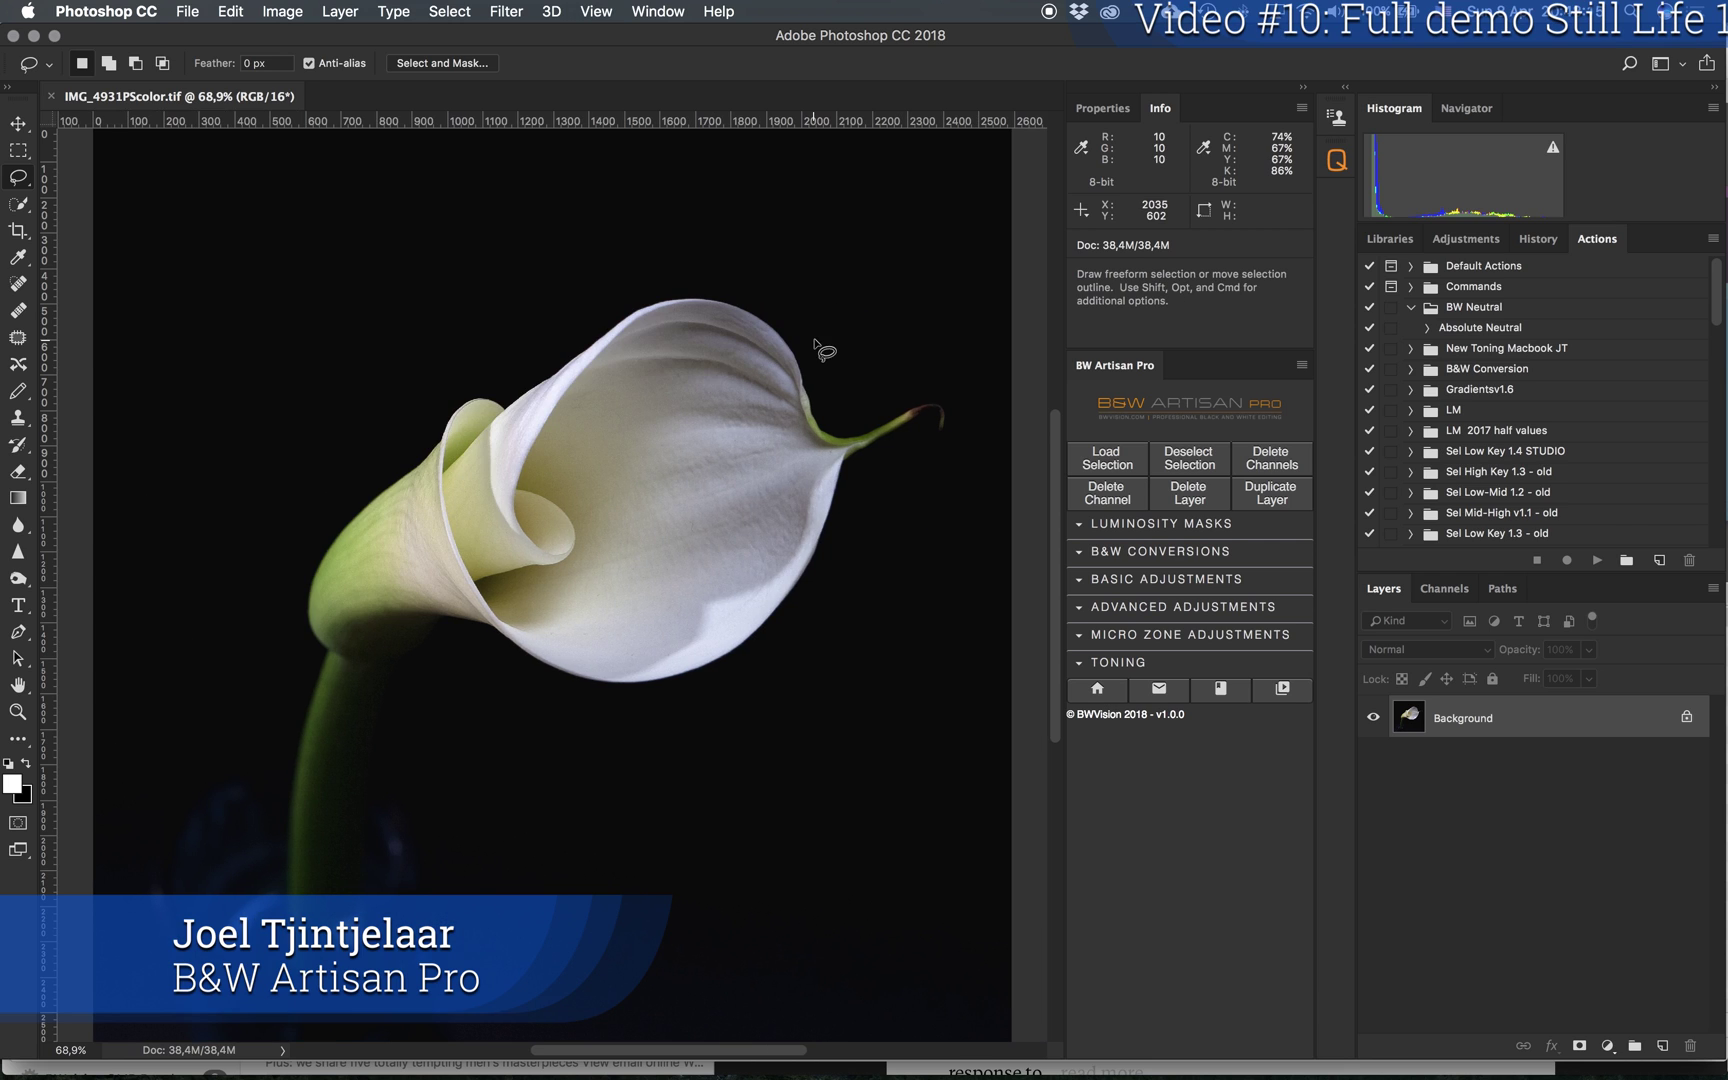
click(1124, 553)
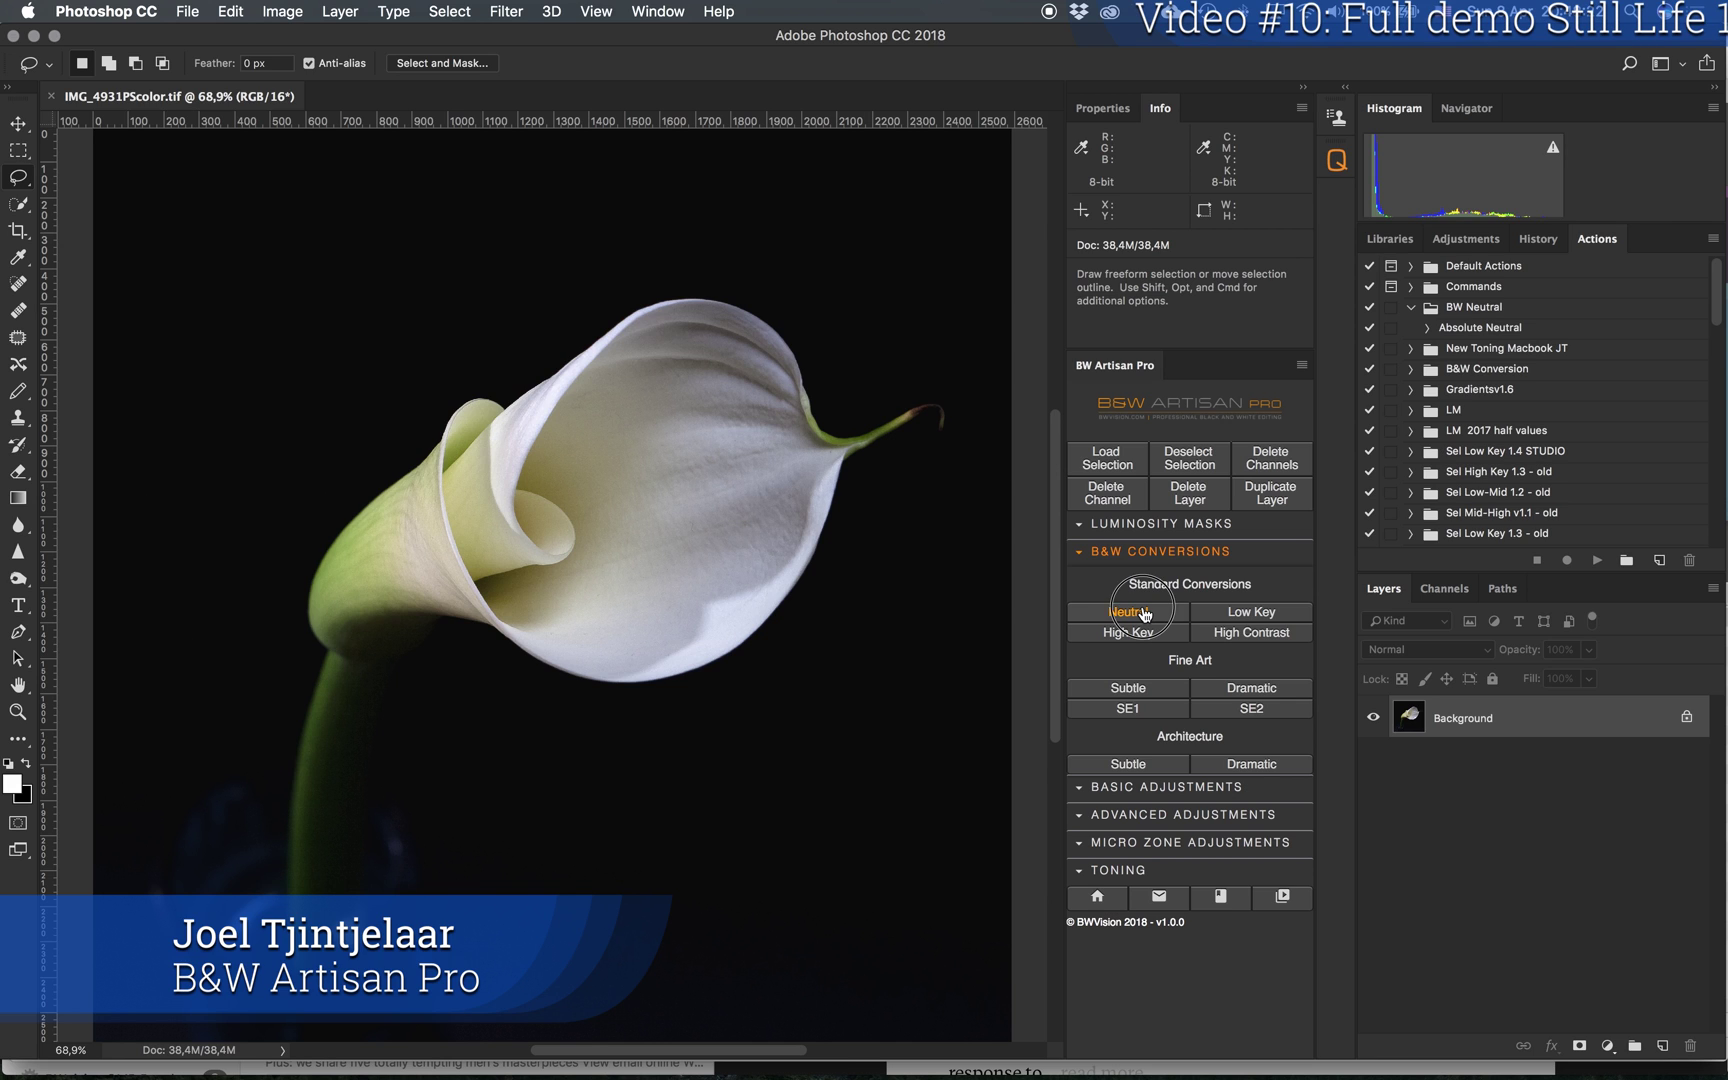
click(1145, 613)
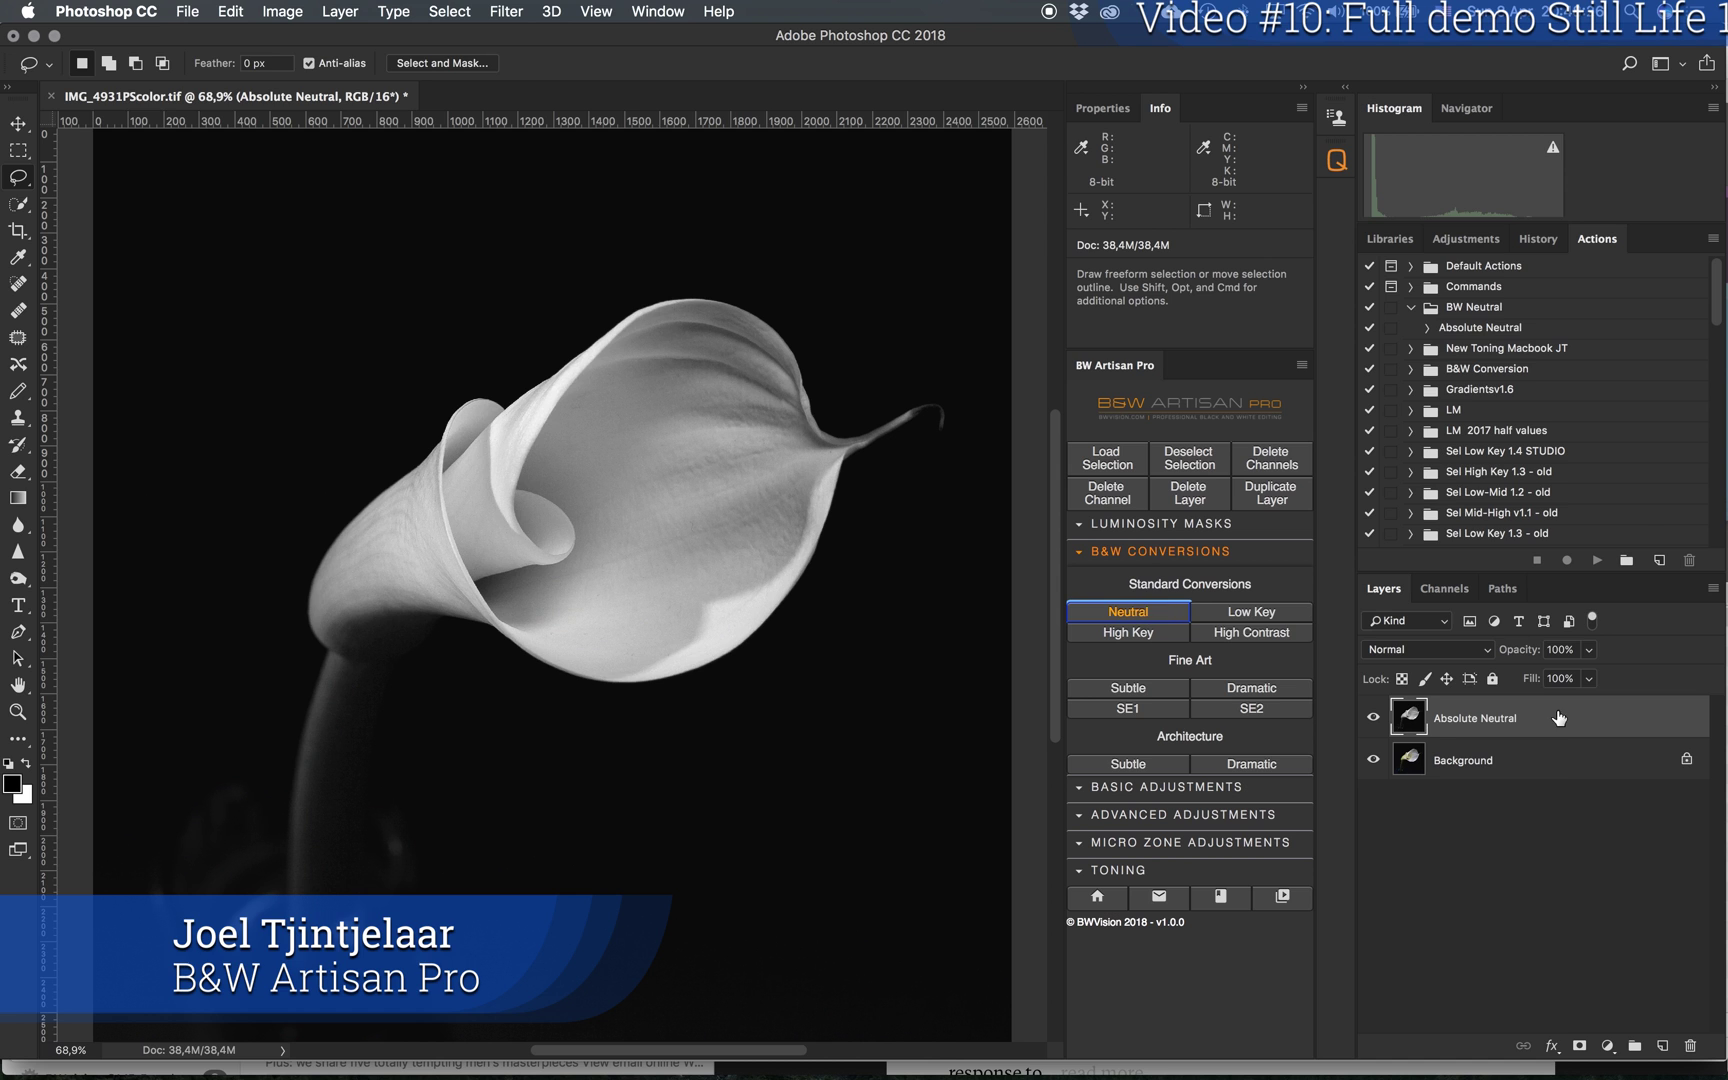
right_click(1558, 717)
right_click(1570, 716)
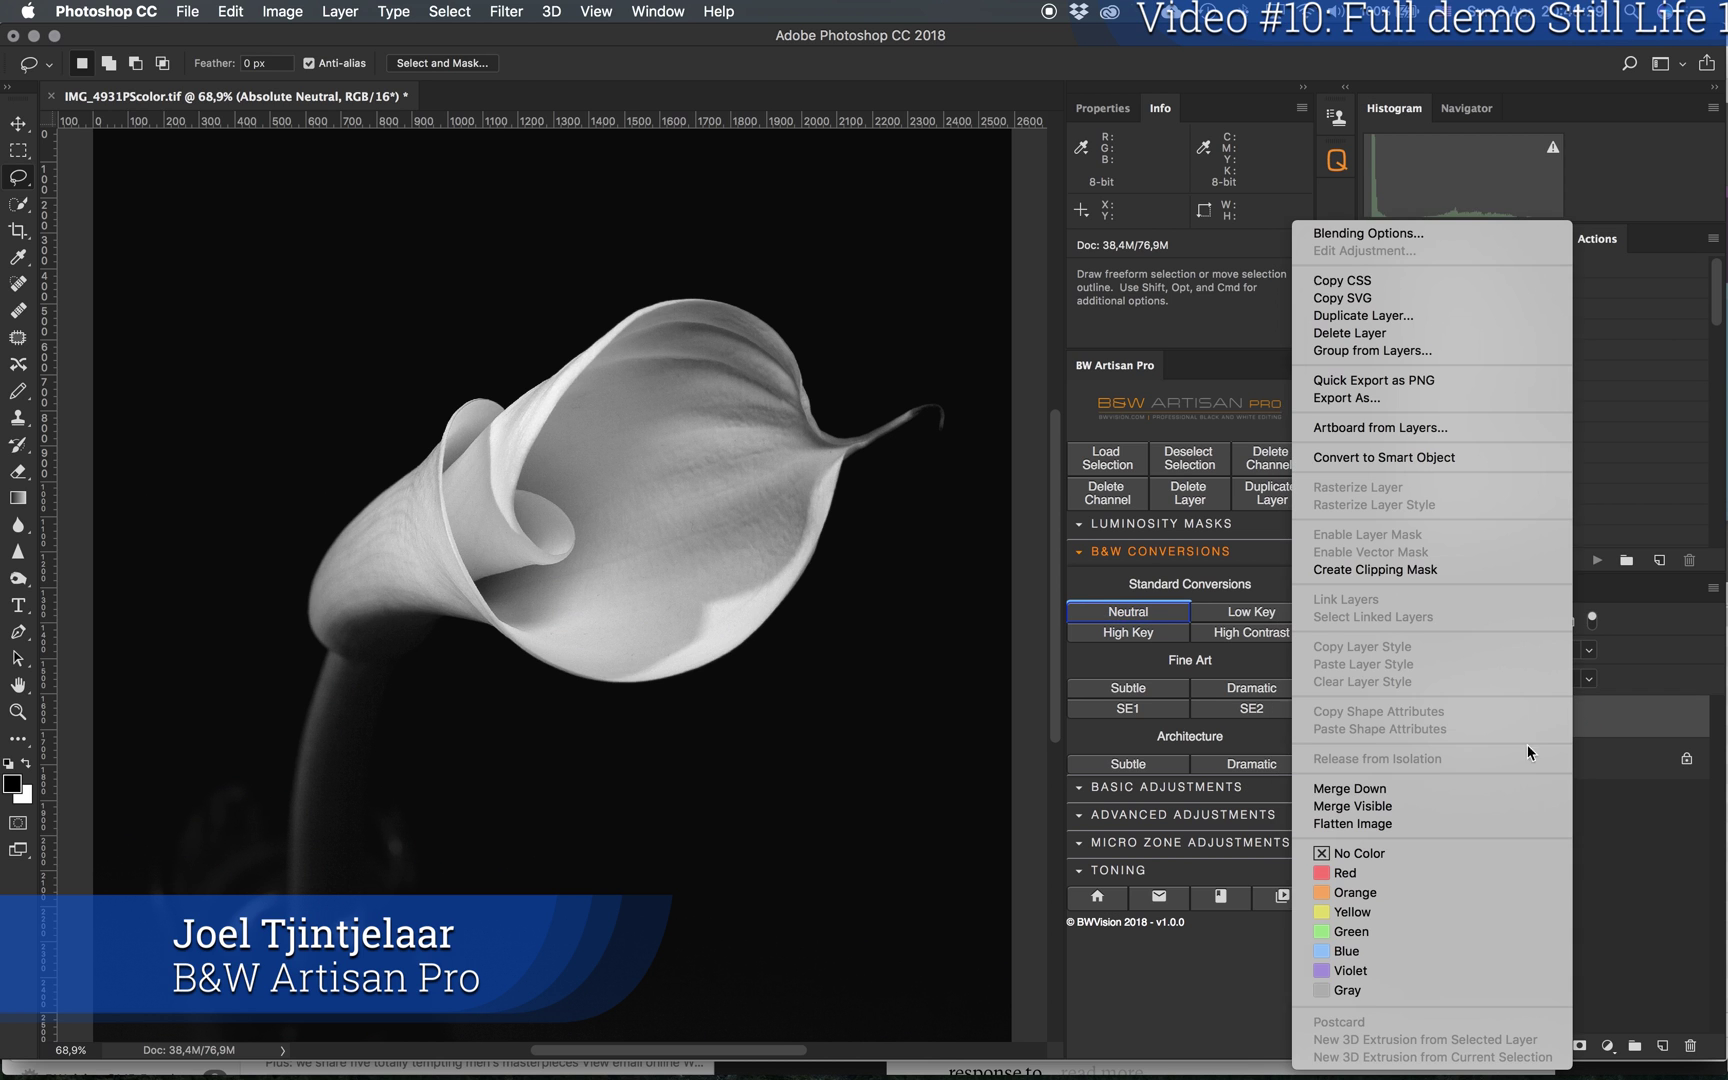
click(1495, 788)
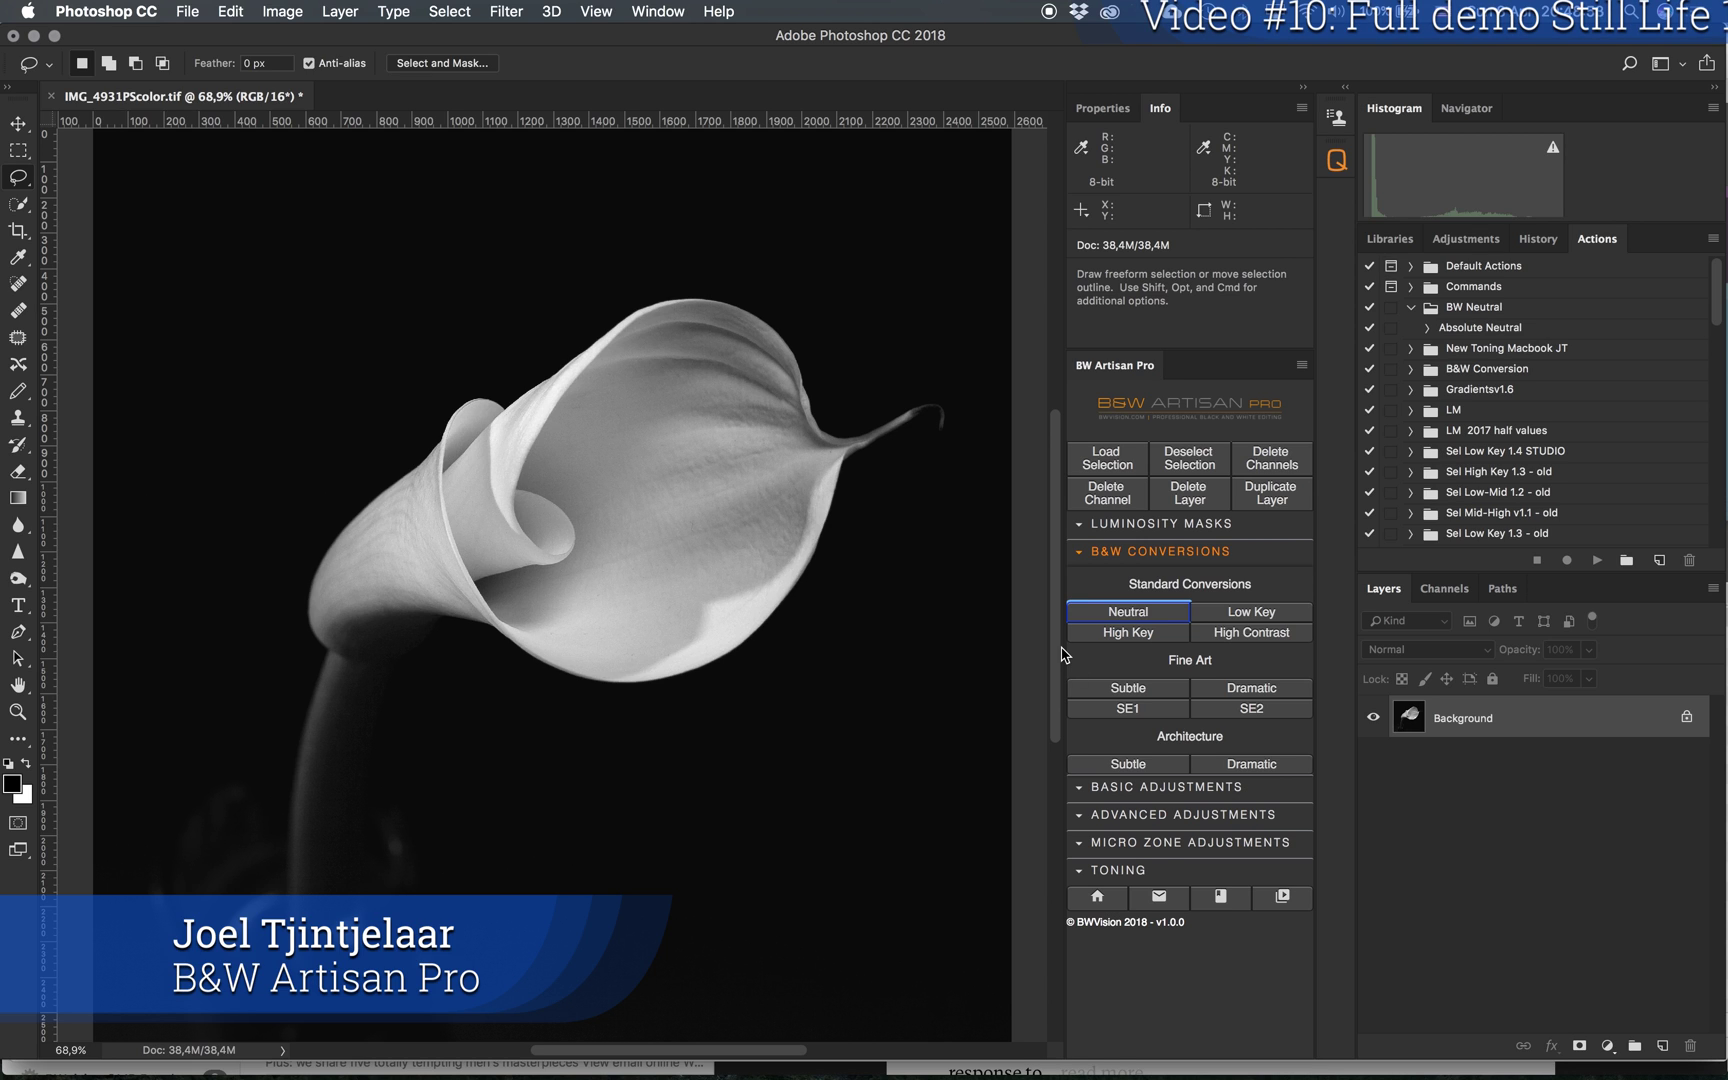
Step: Activate the micro zone adjustment for Zone 2-3 - Light Shadows (L47 - L92) and dismiss the notice
click(1142, 846)
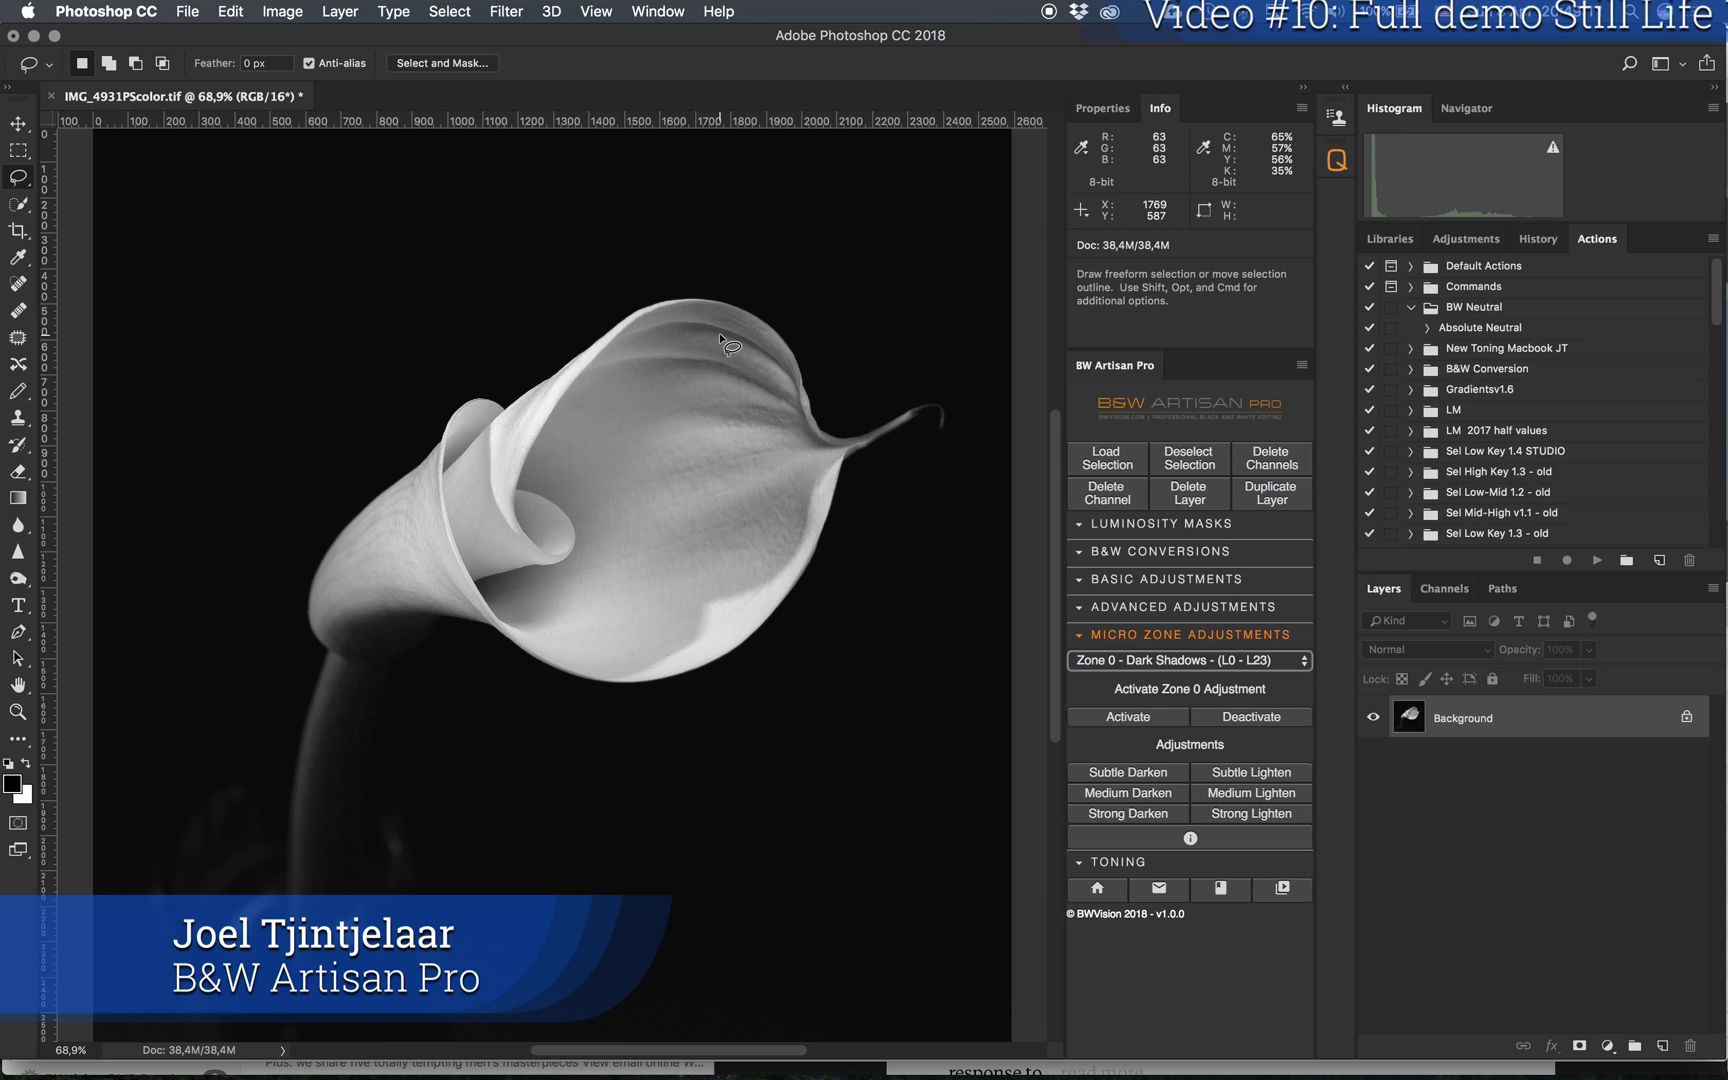
click(1238, 660)
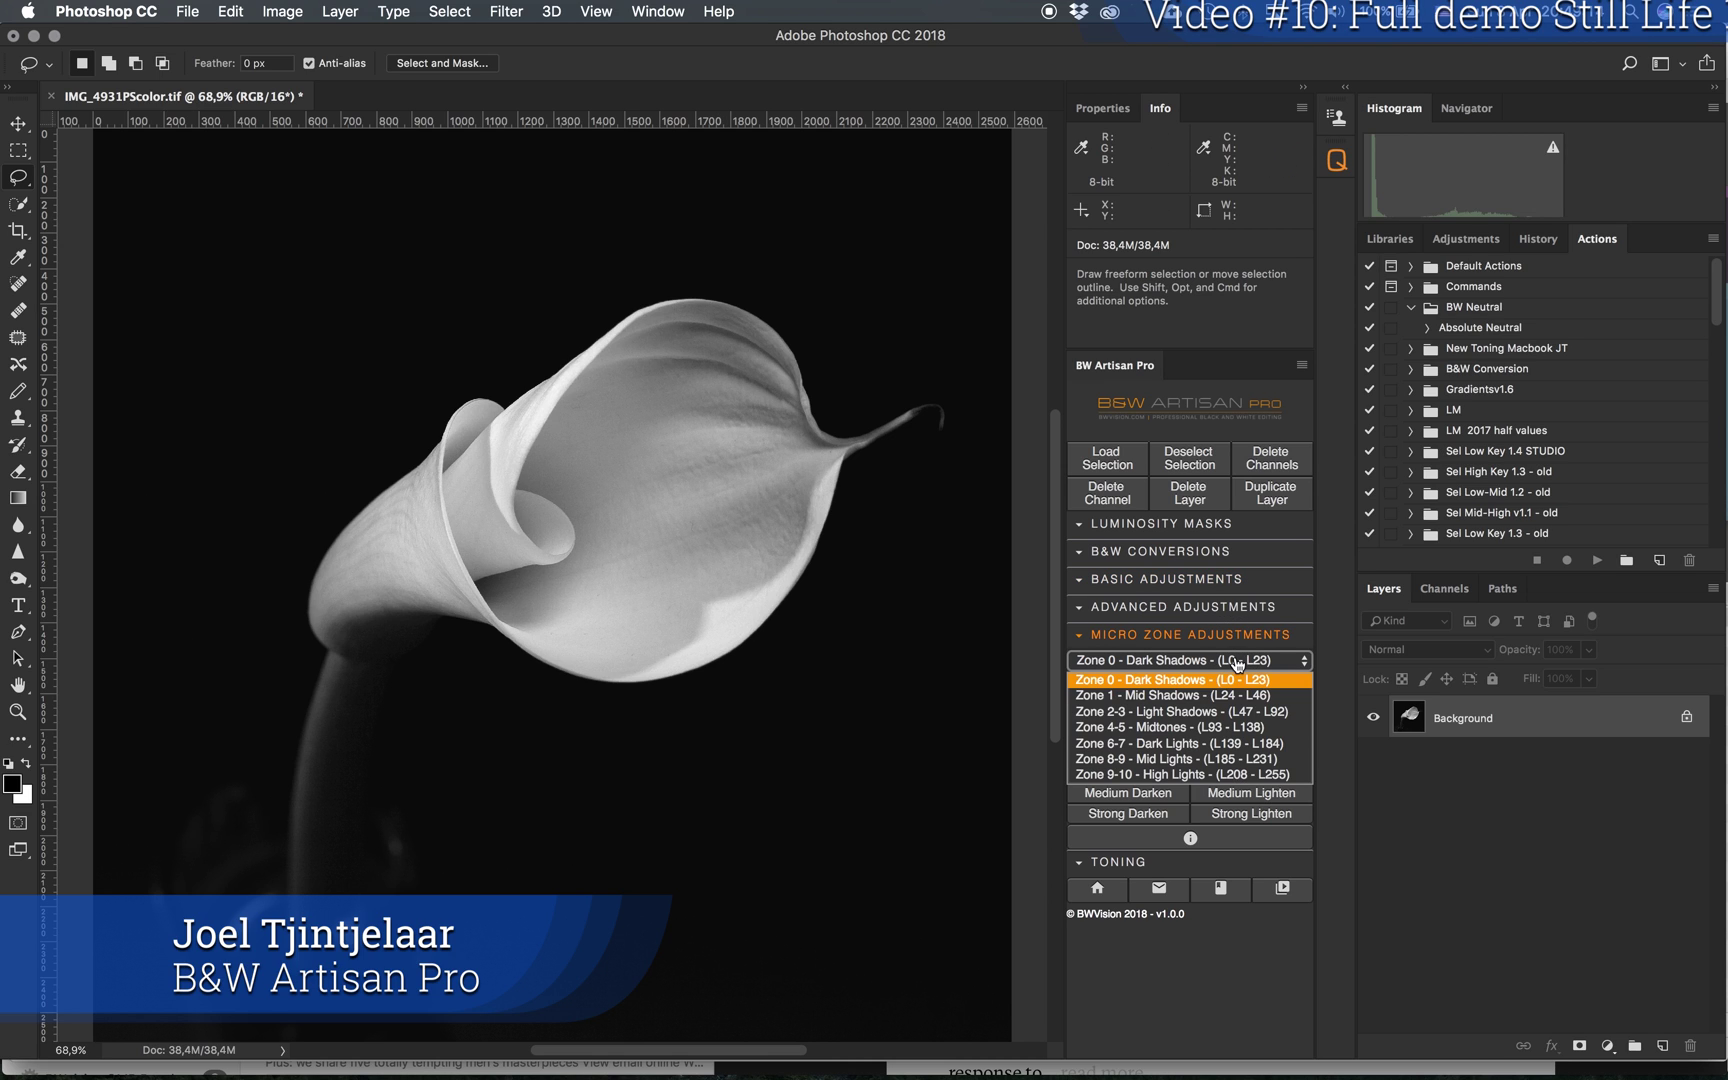
click(1237, 712)
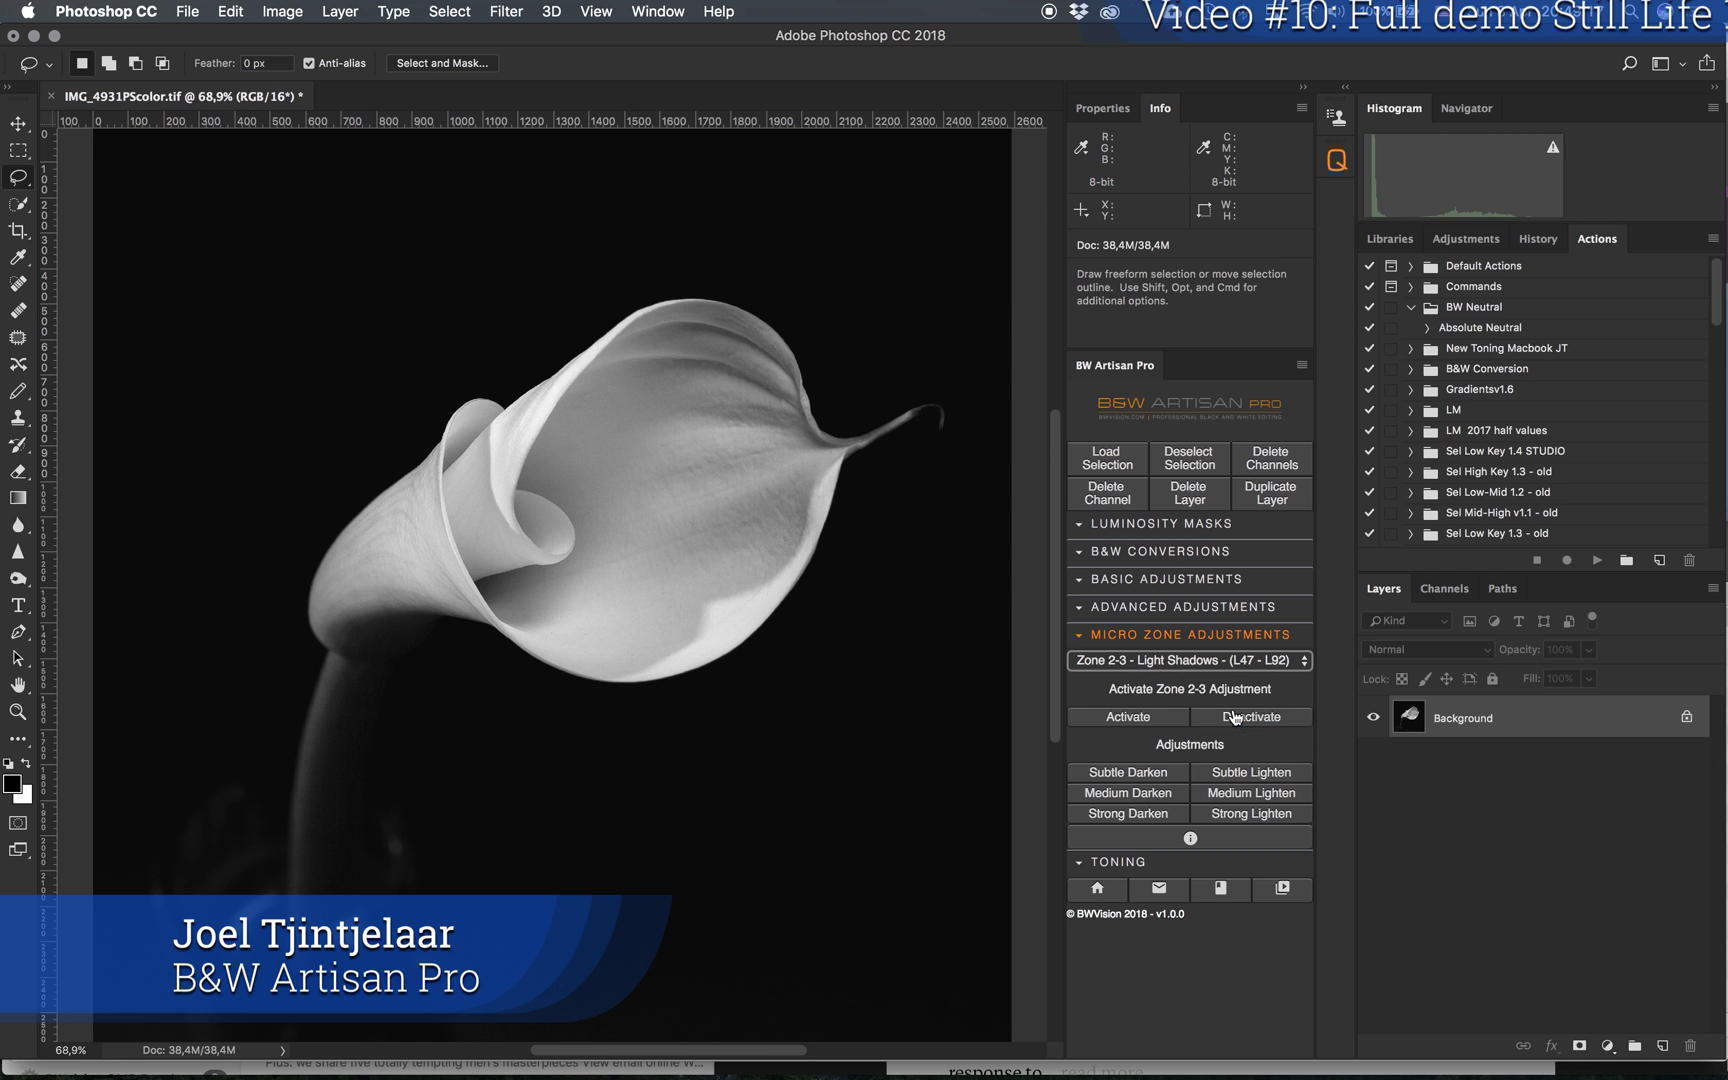
click(1148, 716)
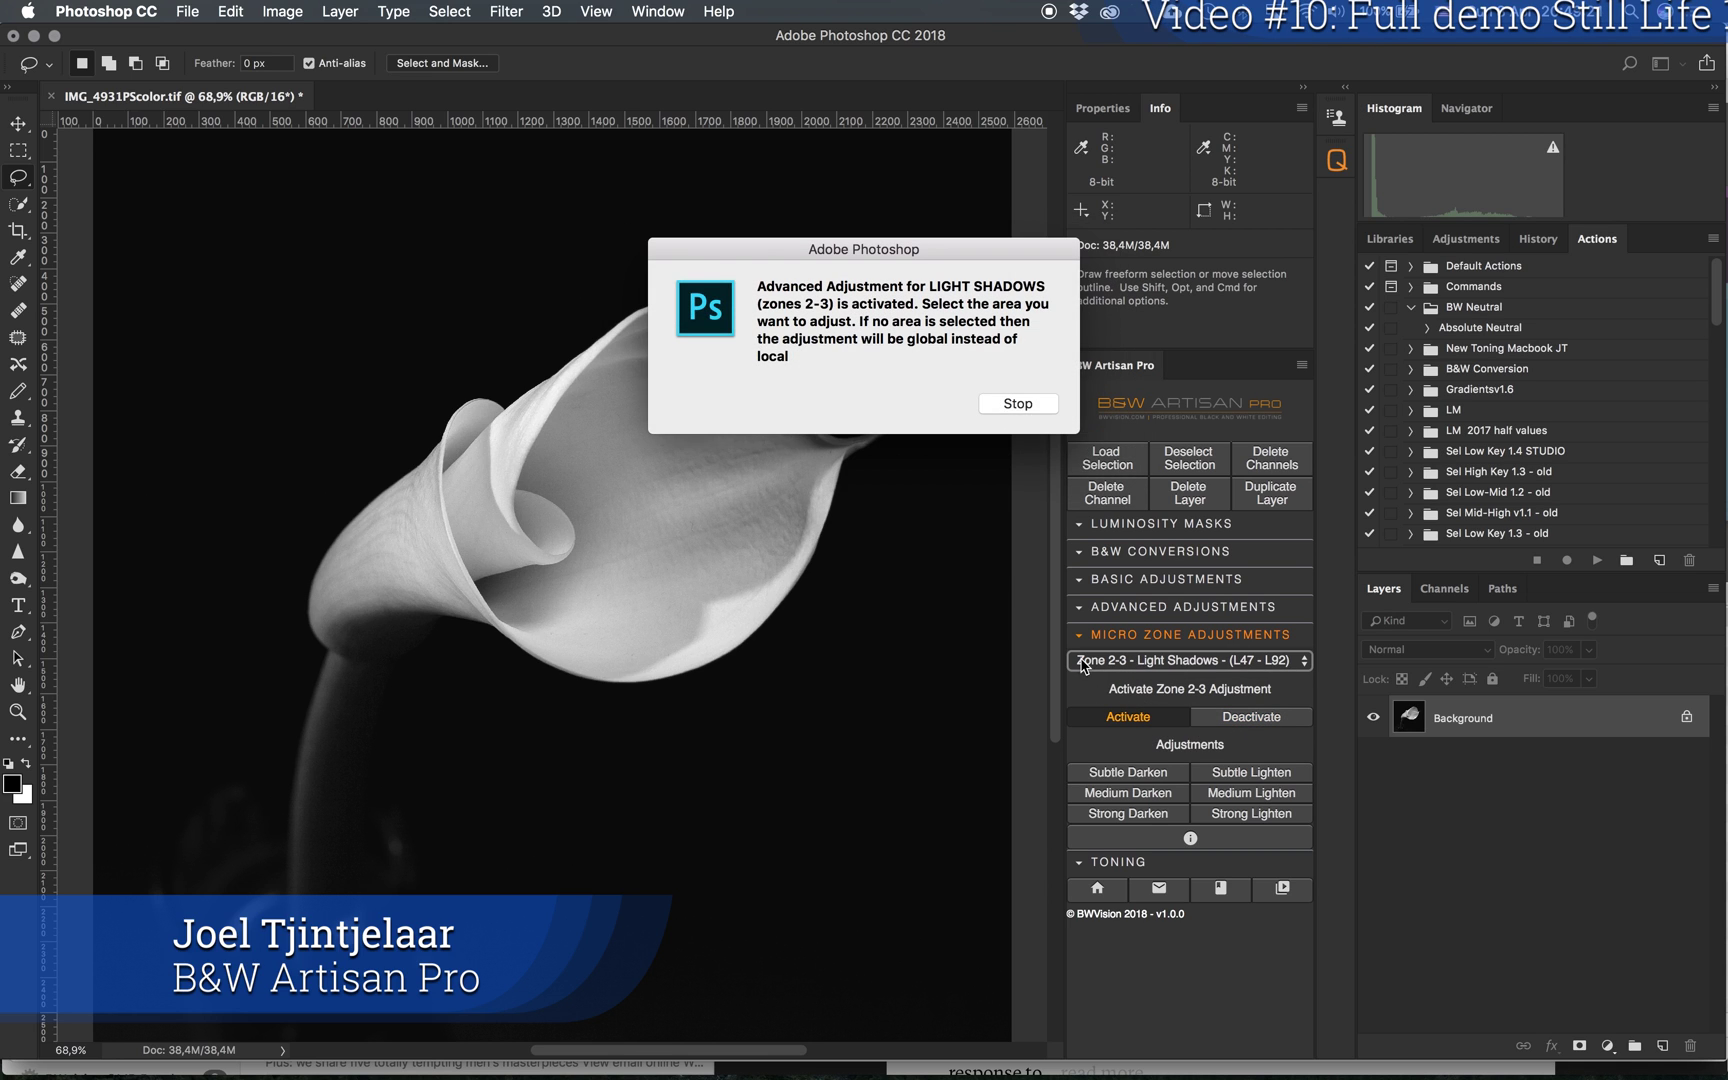
click(1000, 401)
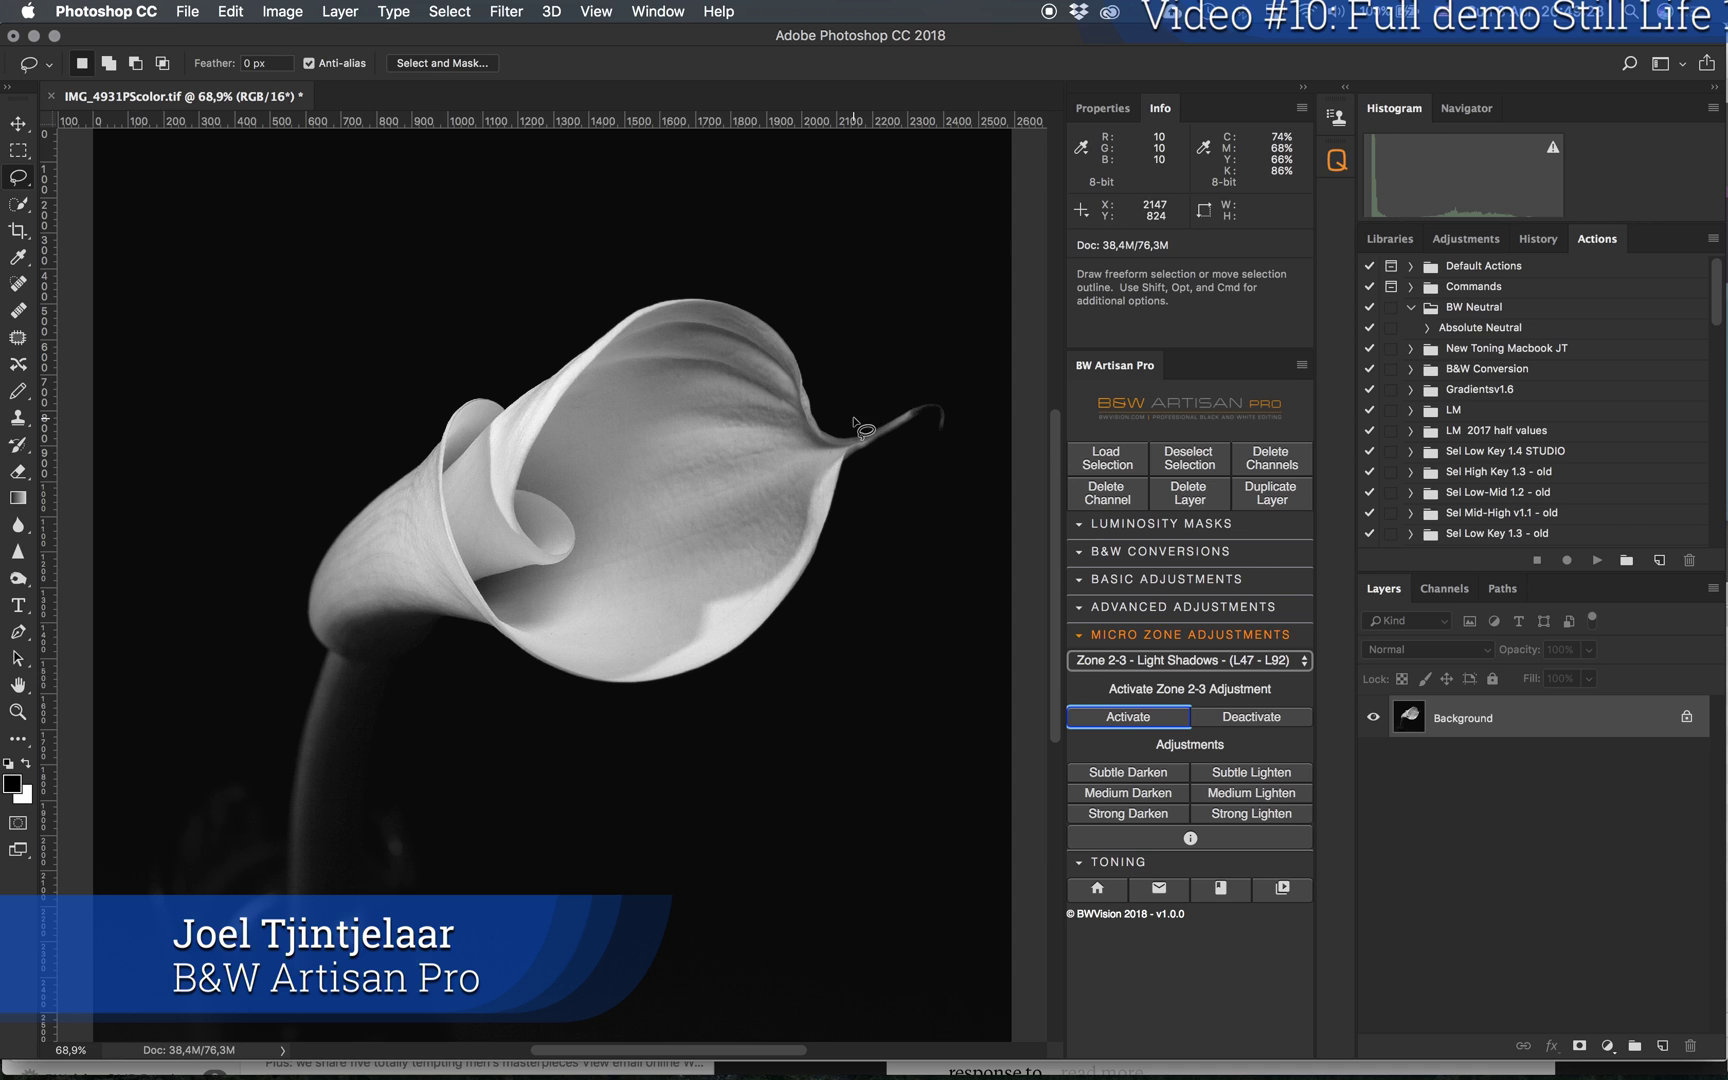
Step: Lasso freehand around the flower head, apply Medium Darken for Zone 2-3, and compare the image with and without the new layer
mouse_move(853, 415)
mouse_down()
mouse_move(830, 346)
mouse_move(294, 480)
mouse_move(243, 571)
mouse_move(271, 622)
mouse_move(400, 683)
mouse_move(511, 716)
mouse_move(724, 725)
mouse_move(857, 651)
mouse_move(914, 469)
mouse_move(855, 410)
mouse_up()
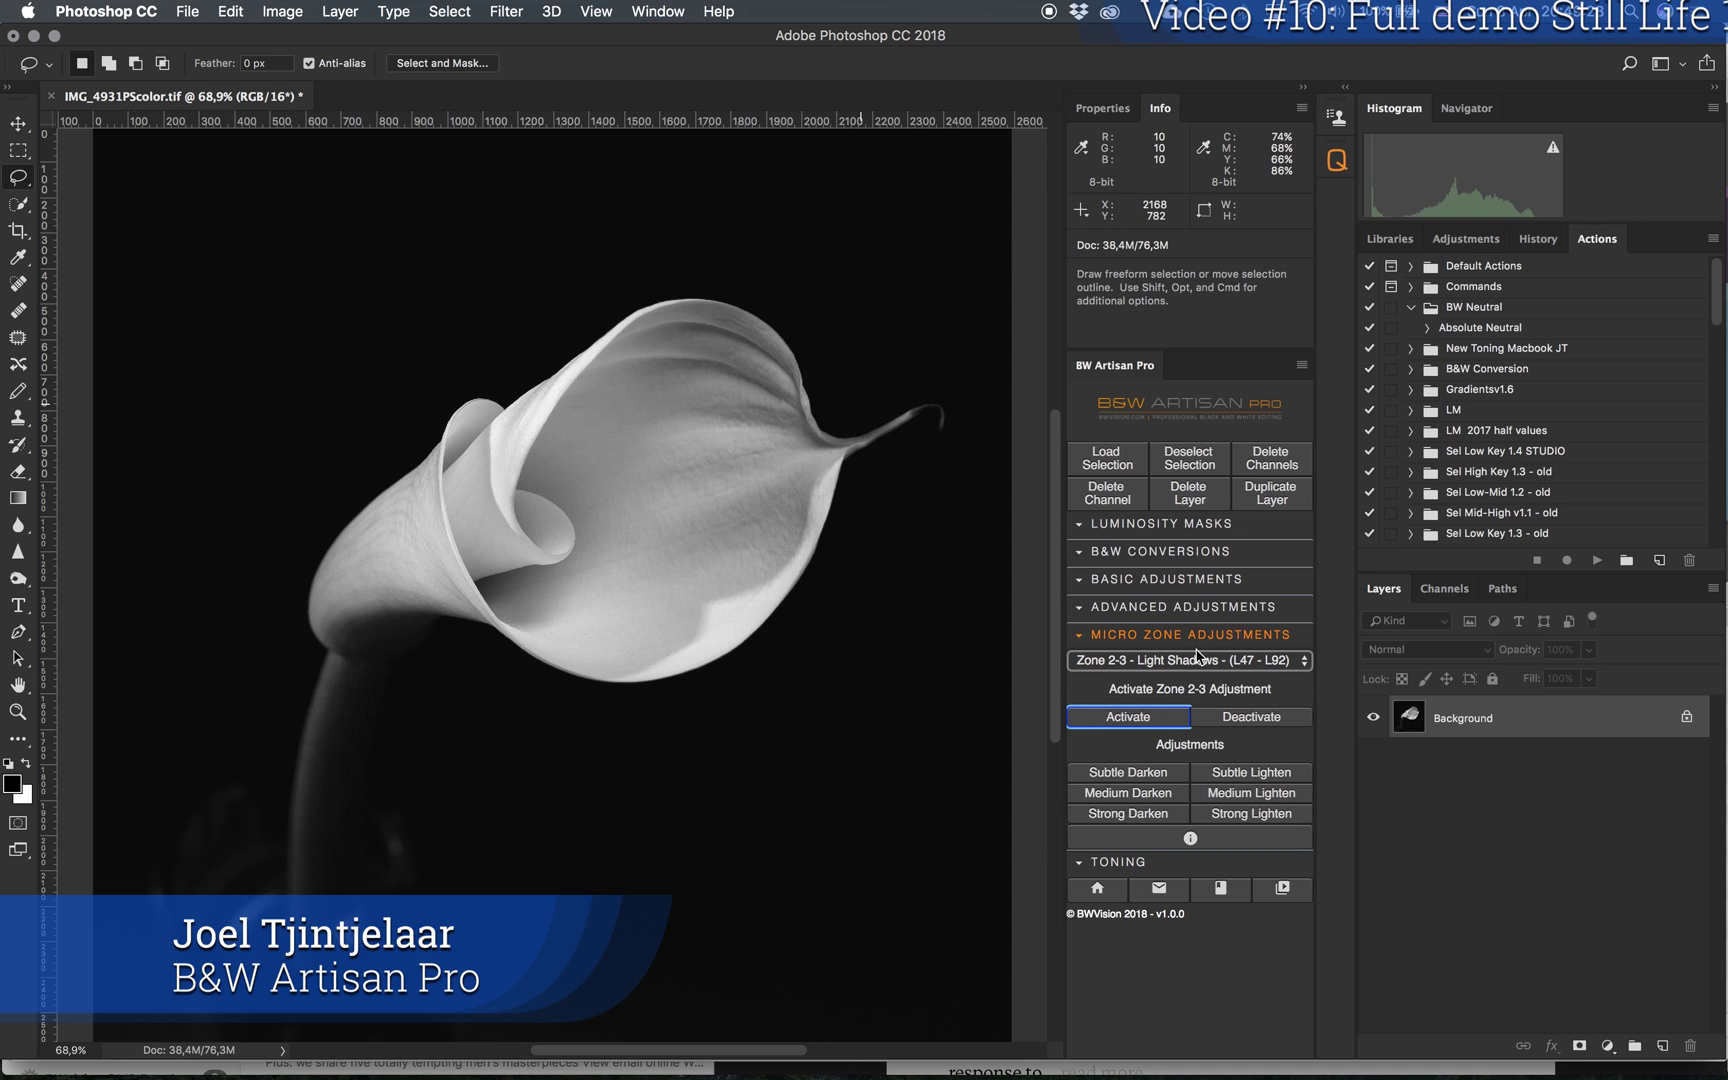
click(1148, 795)
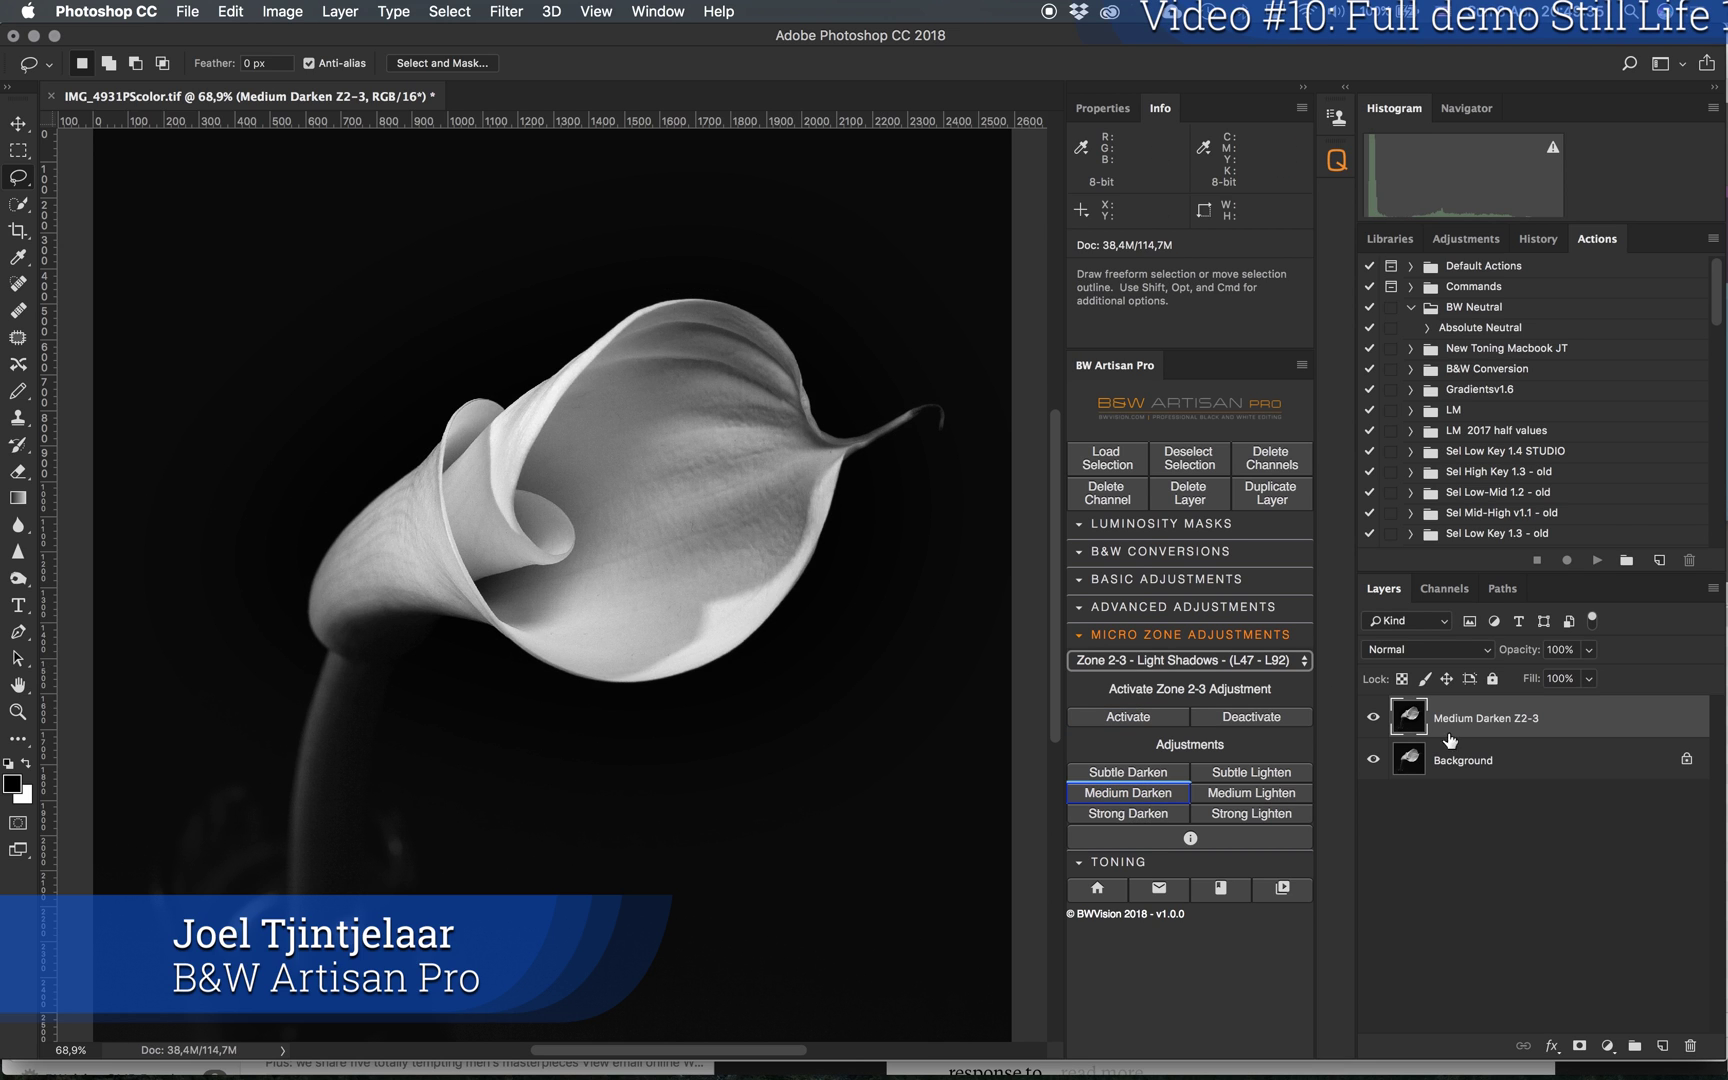
click(1372, 719)
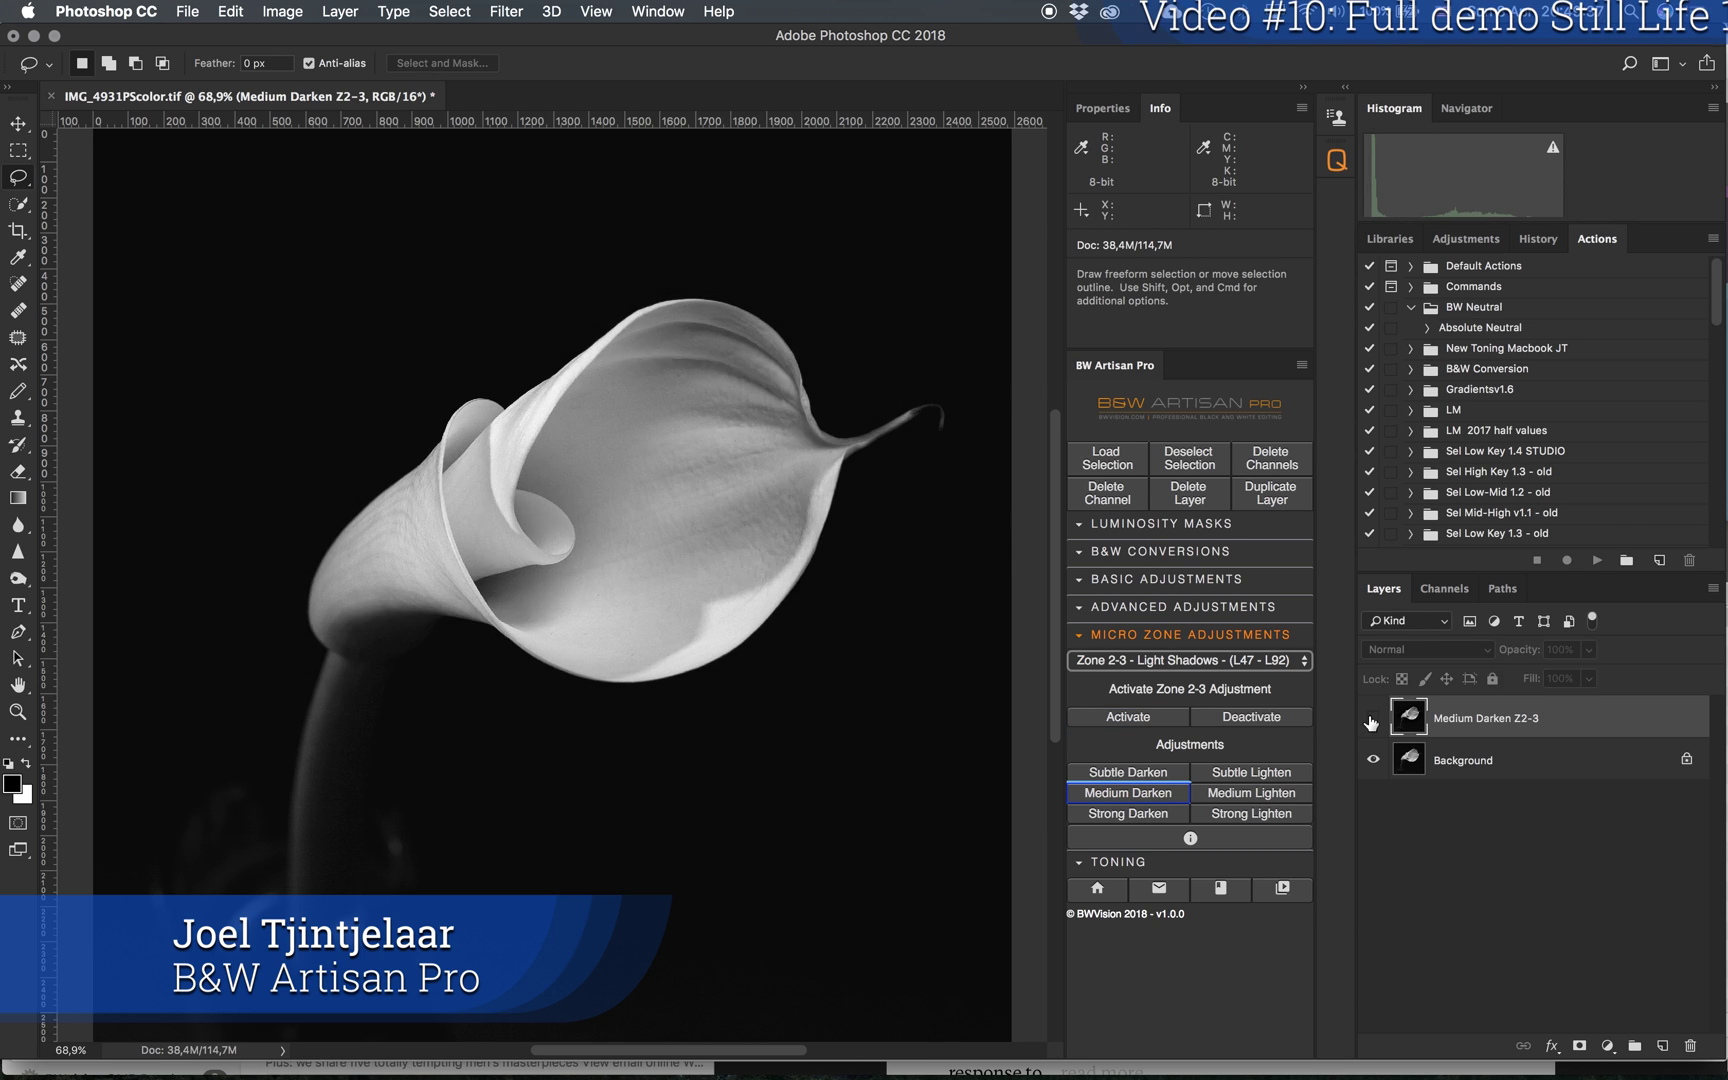
click(1372, 719)
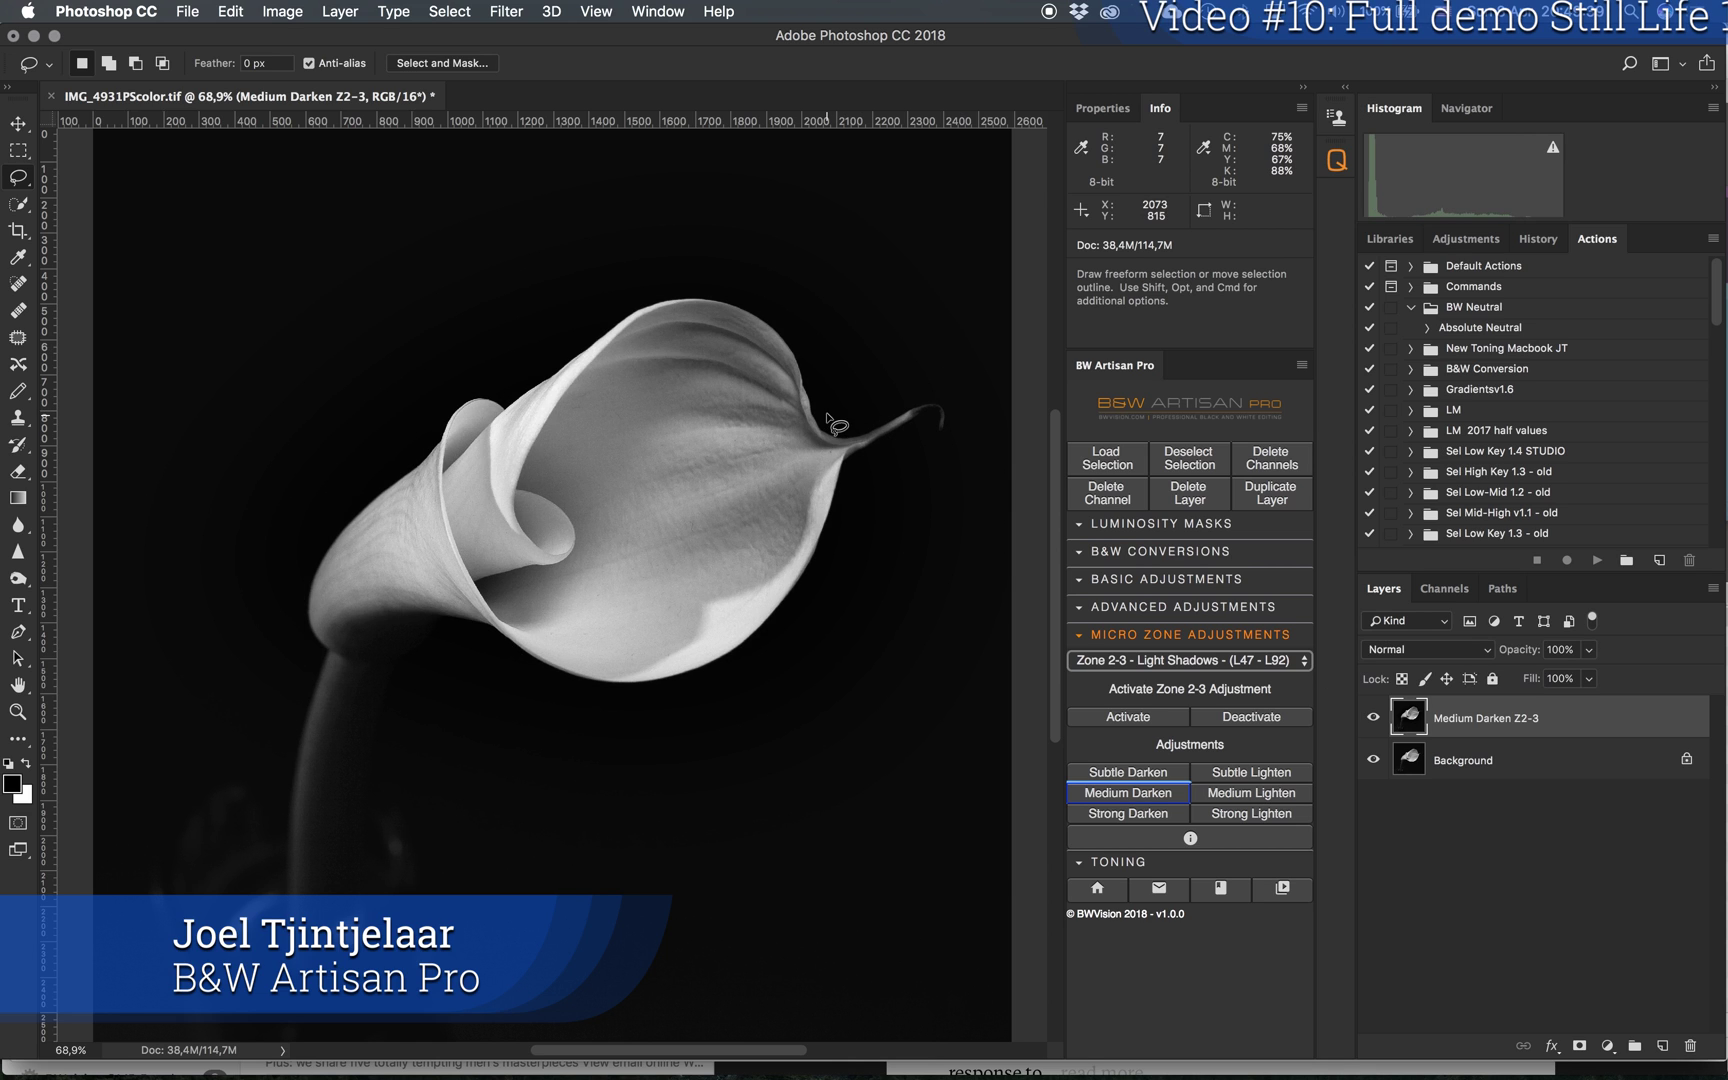
Step: Lasso an area about 2004 × 1287 px around the flower head, apply Medium Darken again, and deactivate the Zone 2-3 adjustment
mouse_move(831, 410)
mouse_down()
mouse_move(717, 260)
mouse_move(549, 325)
mouse_move(305, 500)
mouse_move(255, 578)
mouse_move(301, 640)
mouse_move(628, 714)
mouse_move(891, 656)
mouse_move(962, 434)
mouse_move(832, 408)
mouse_up()
click(1150, 795)
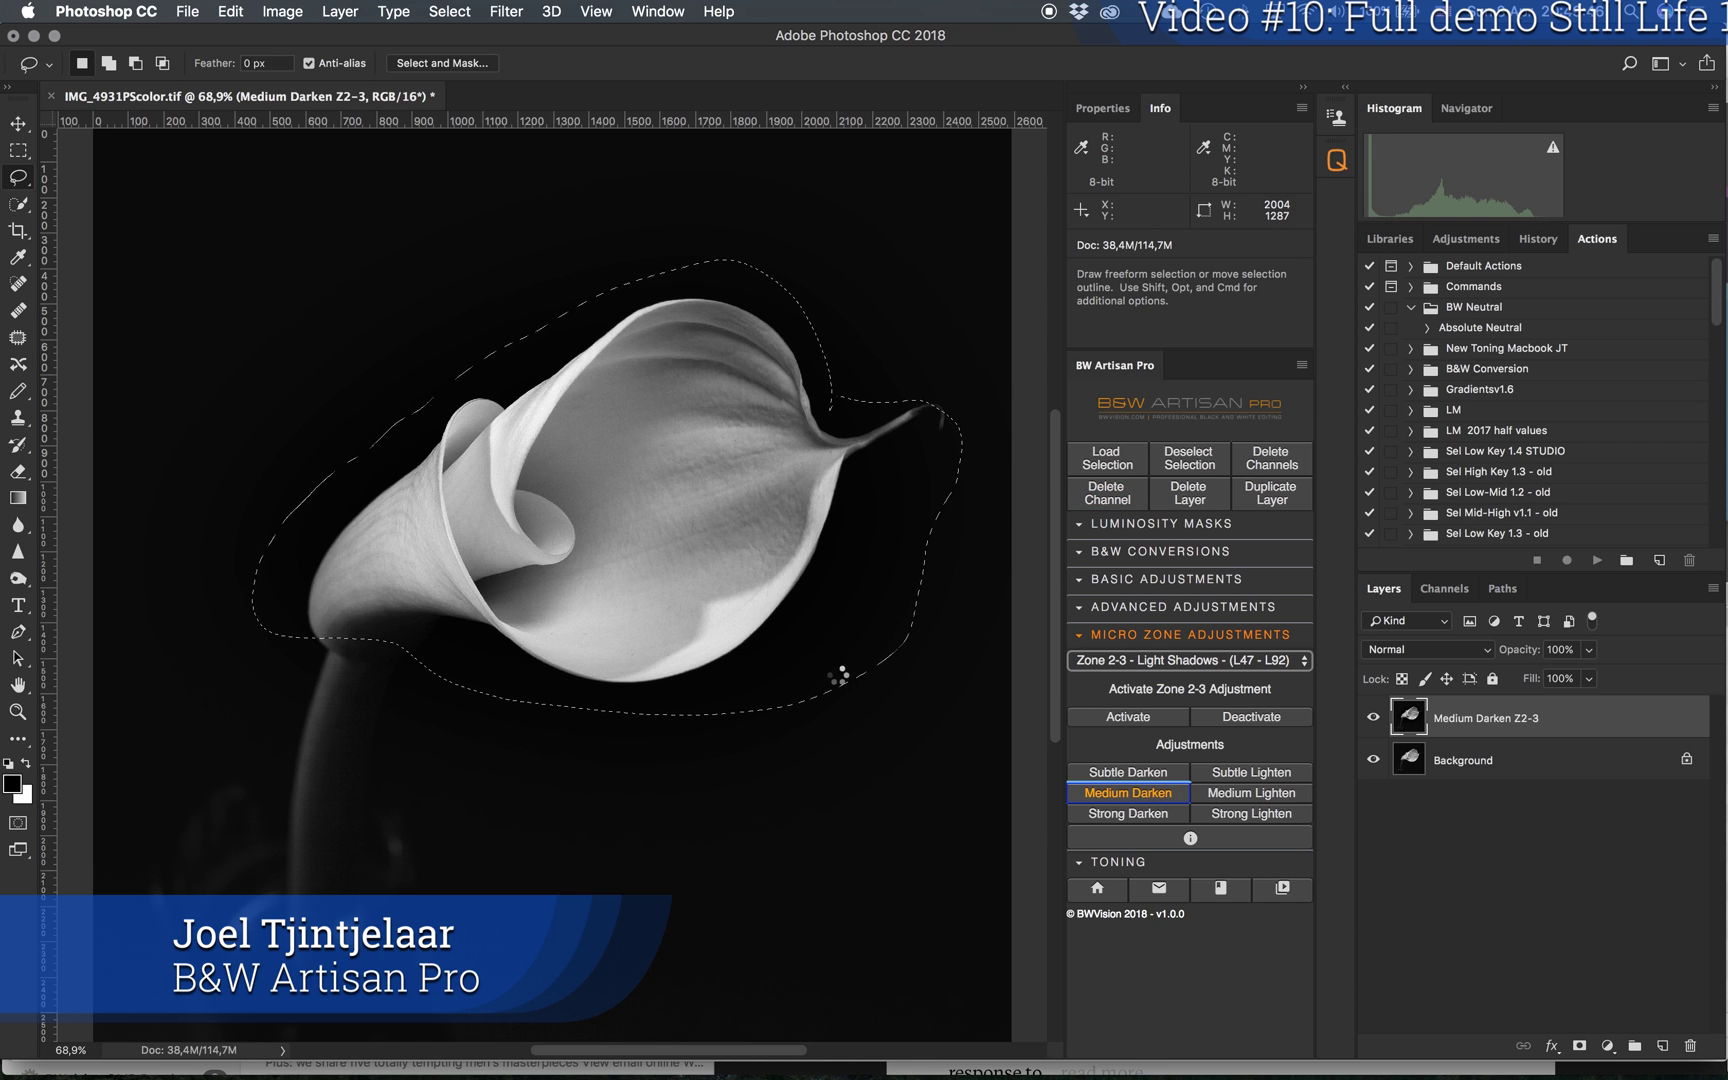
click(1268, 720)
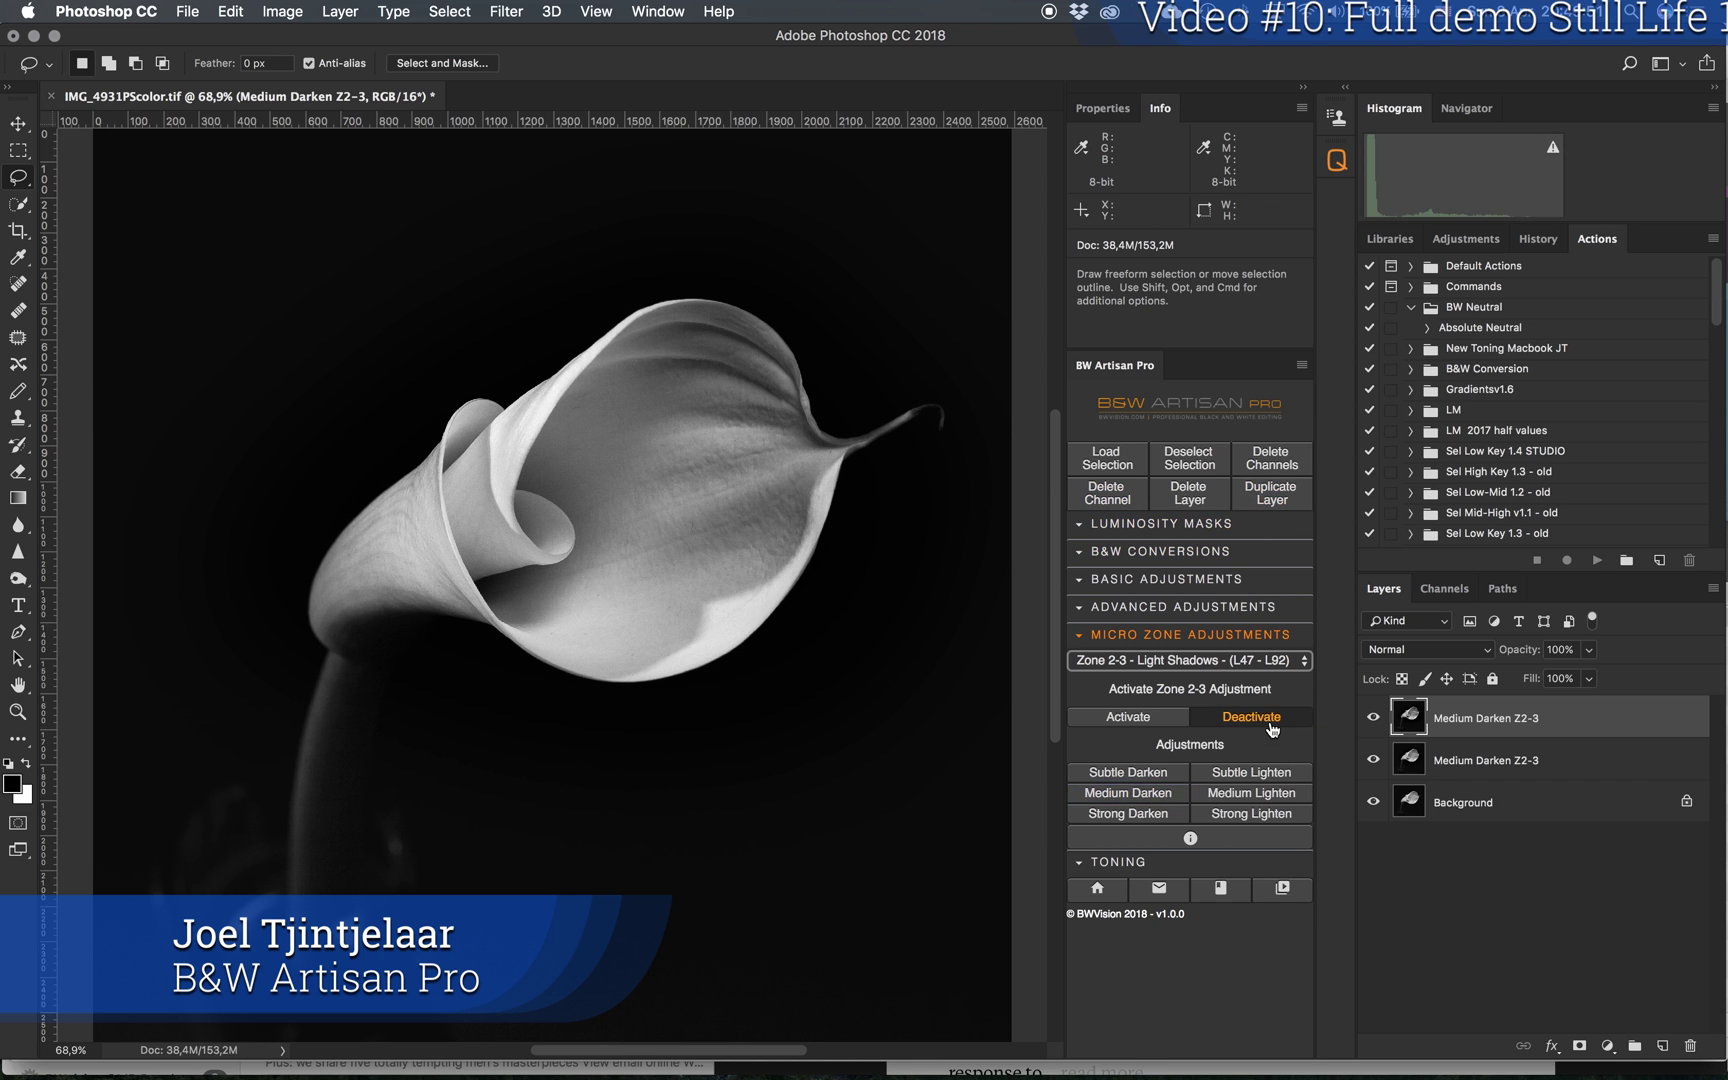
Step: Switch the micro zone adjustment to Zone 1 - Mid Shadows (L24 - L46) and activate it
click(1261, 662)
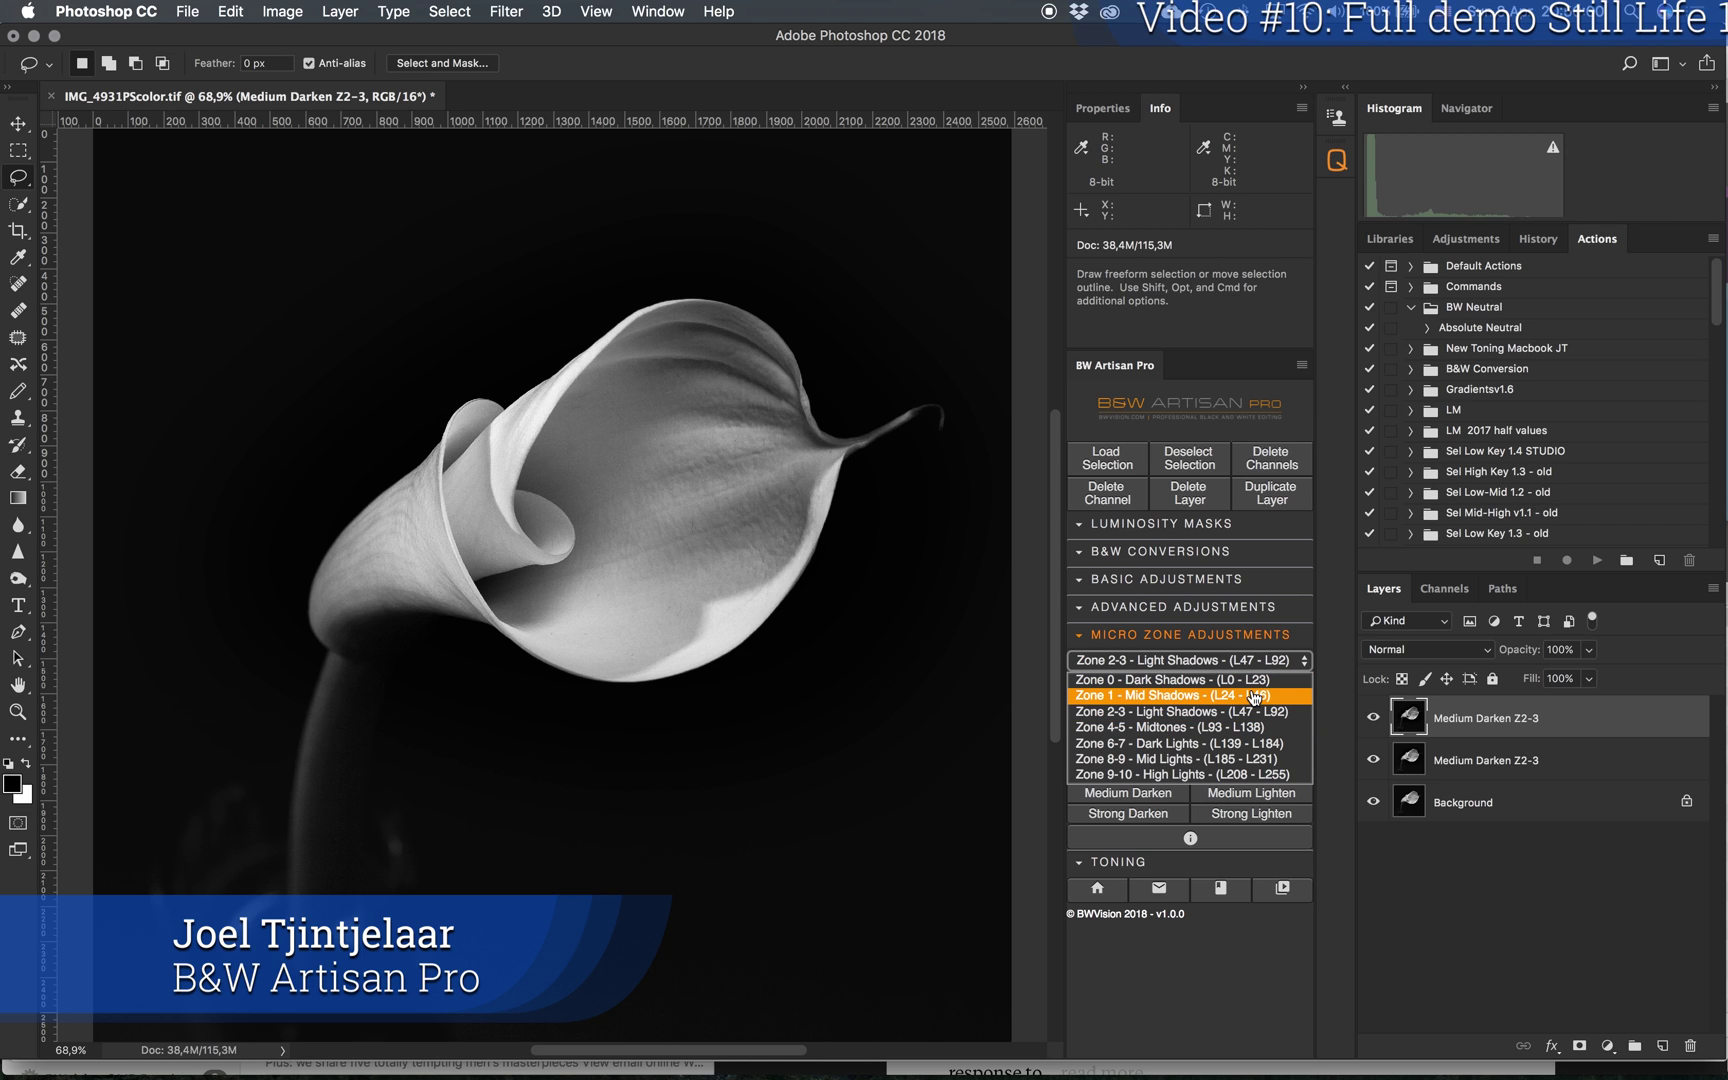
click(1255, 697)
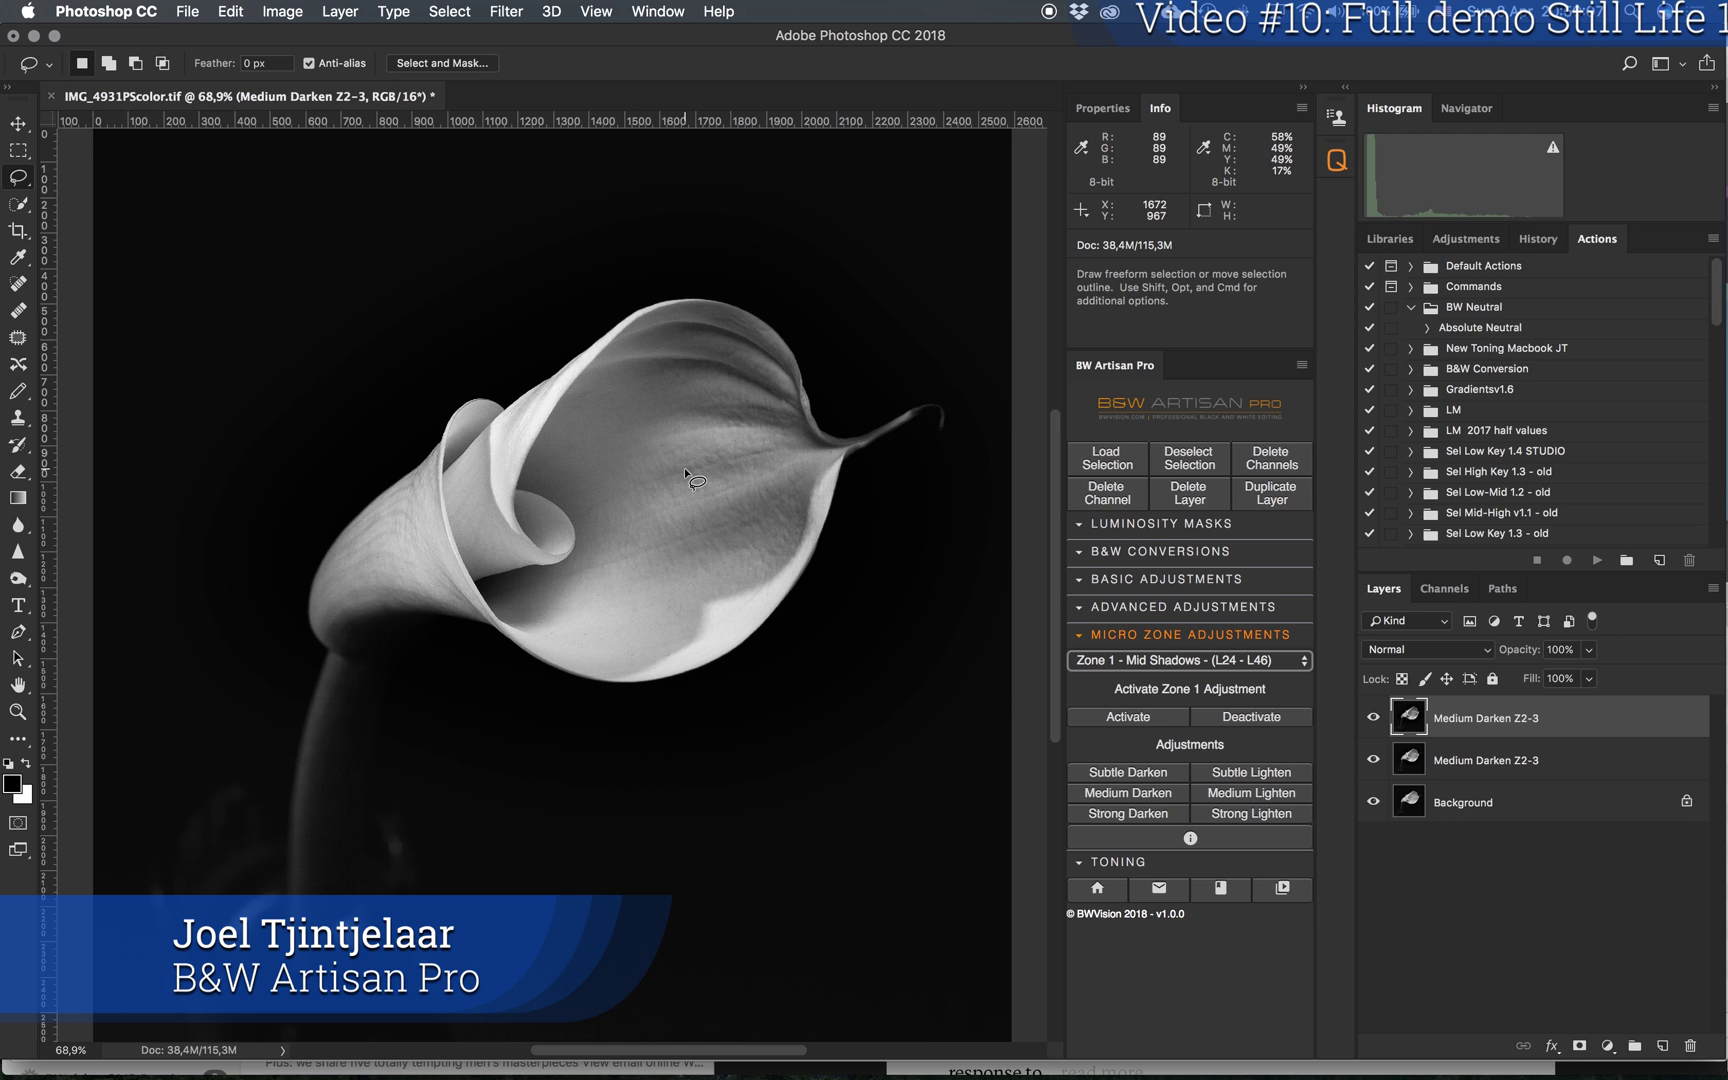
click(1146, 720)
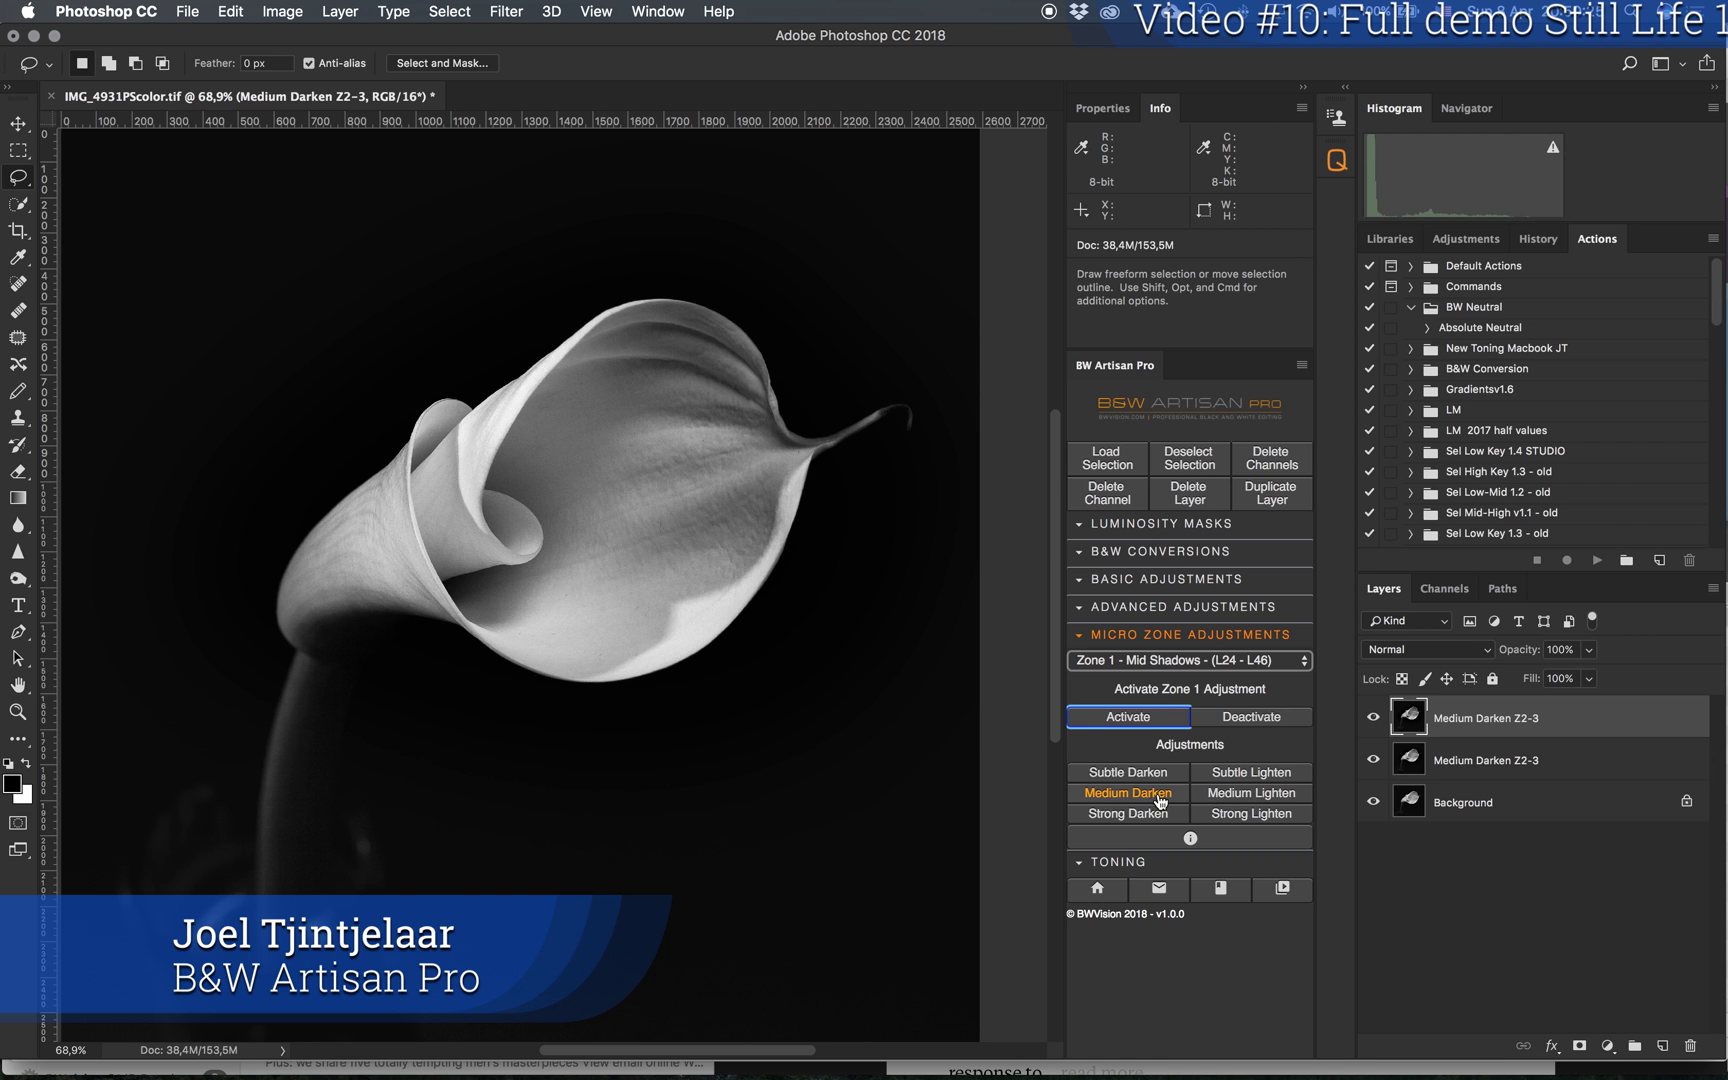
Step: Lasso an area about 1921 × 1240 px around the flower head, apply Medium Darken for Zone 1, and compare before and after
mouse_move(815, 408)
mouse_down()
mouse_move(421, 408)
mouse_move(328, 449)
mouse_move(231, 571)
mouse_move(461, 724)
mouse_move(727, 709)
mouse_move(877, 596)
mouse_move(909, 465)
mouse_move(862, 395)
mouse_move(817, 395)
mouse_up()
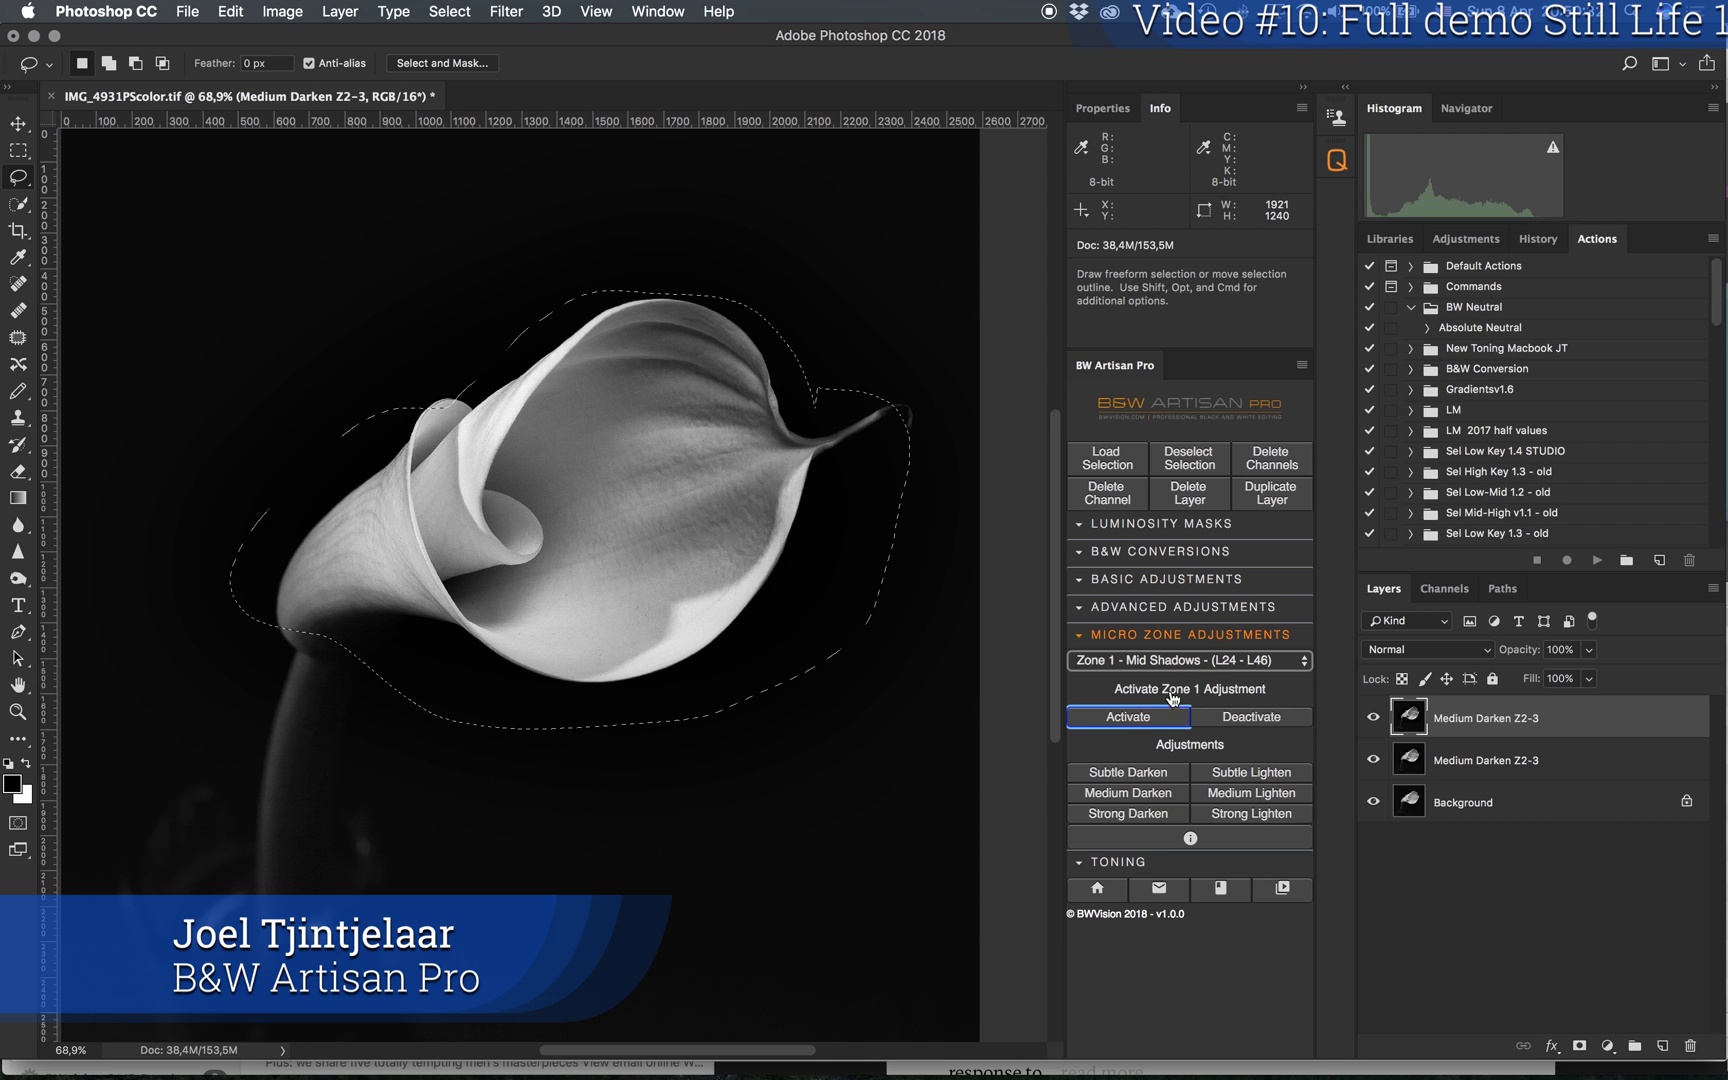
click(1149, 794)
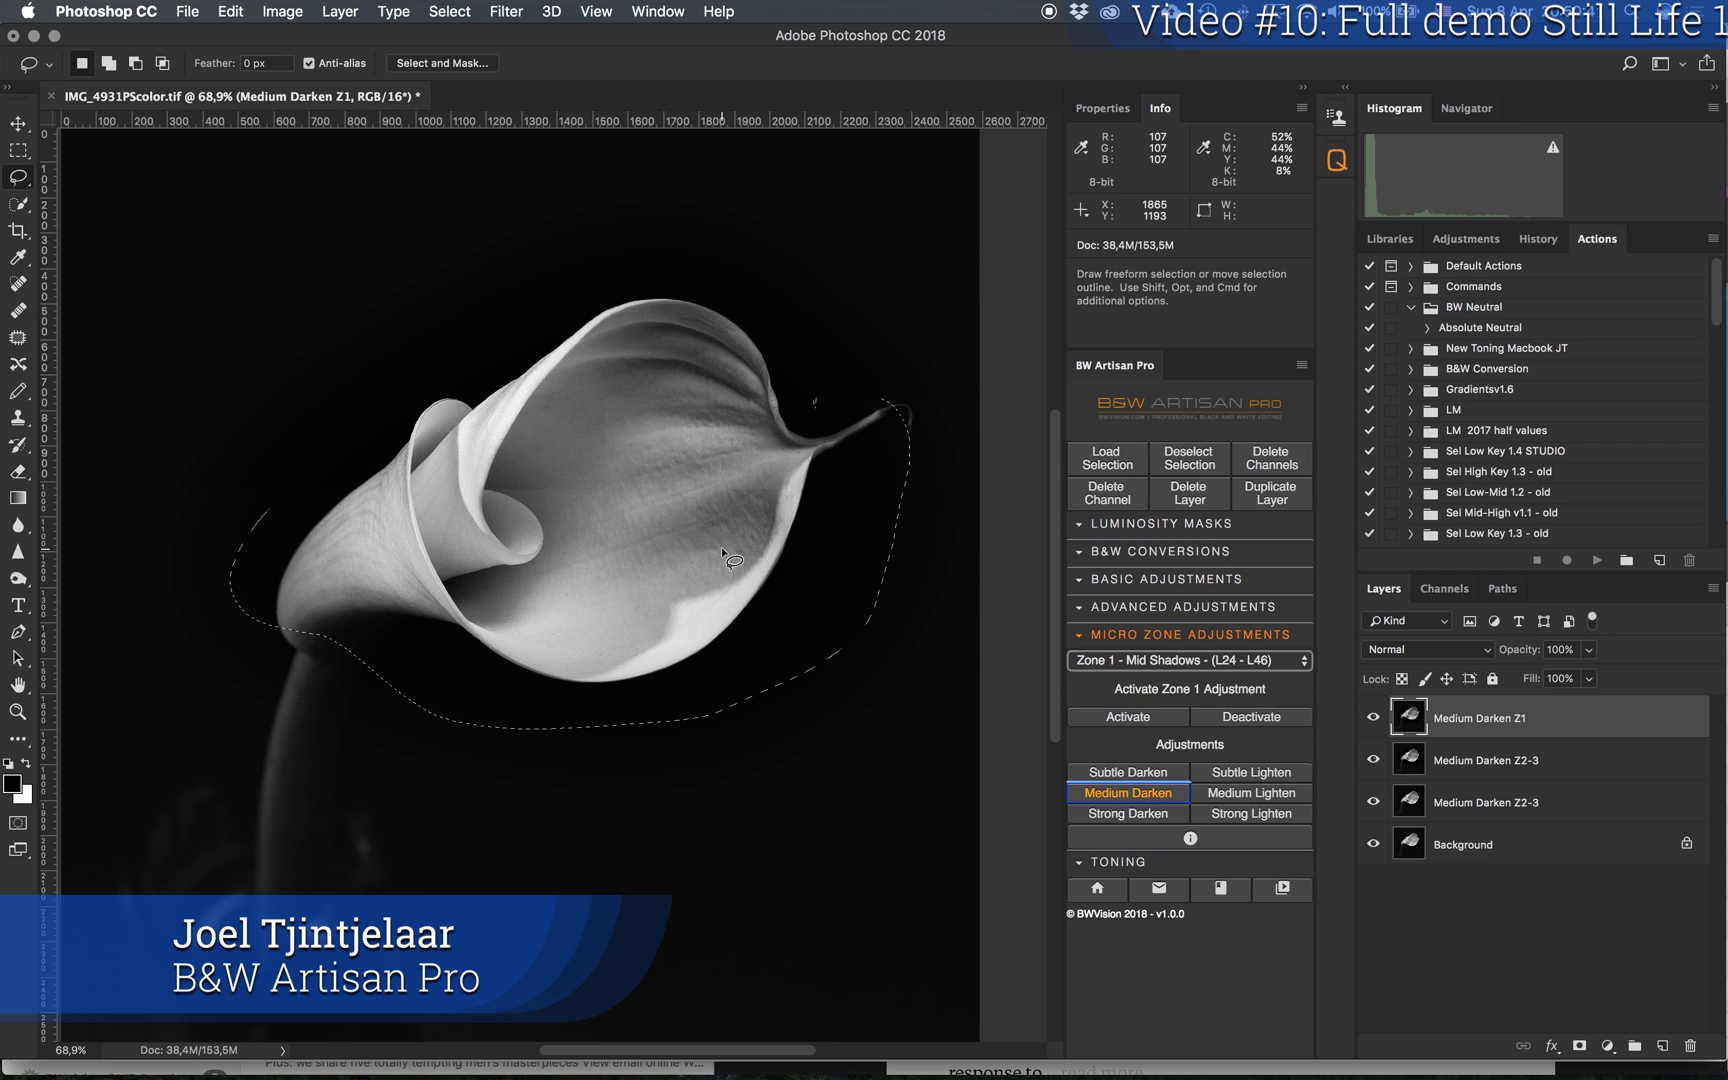
click(1373, 718)
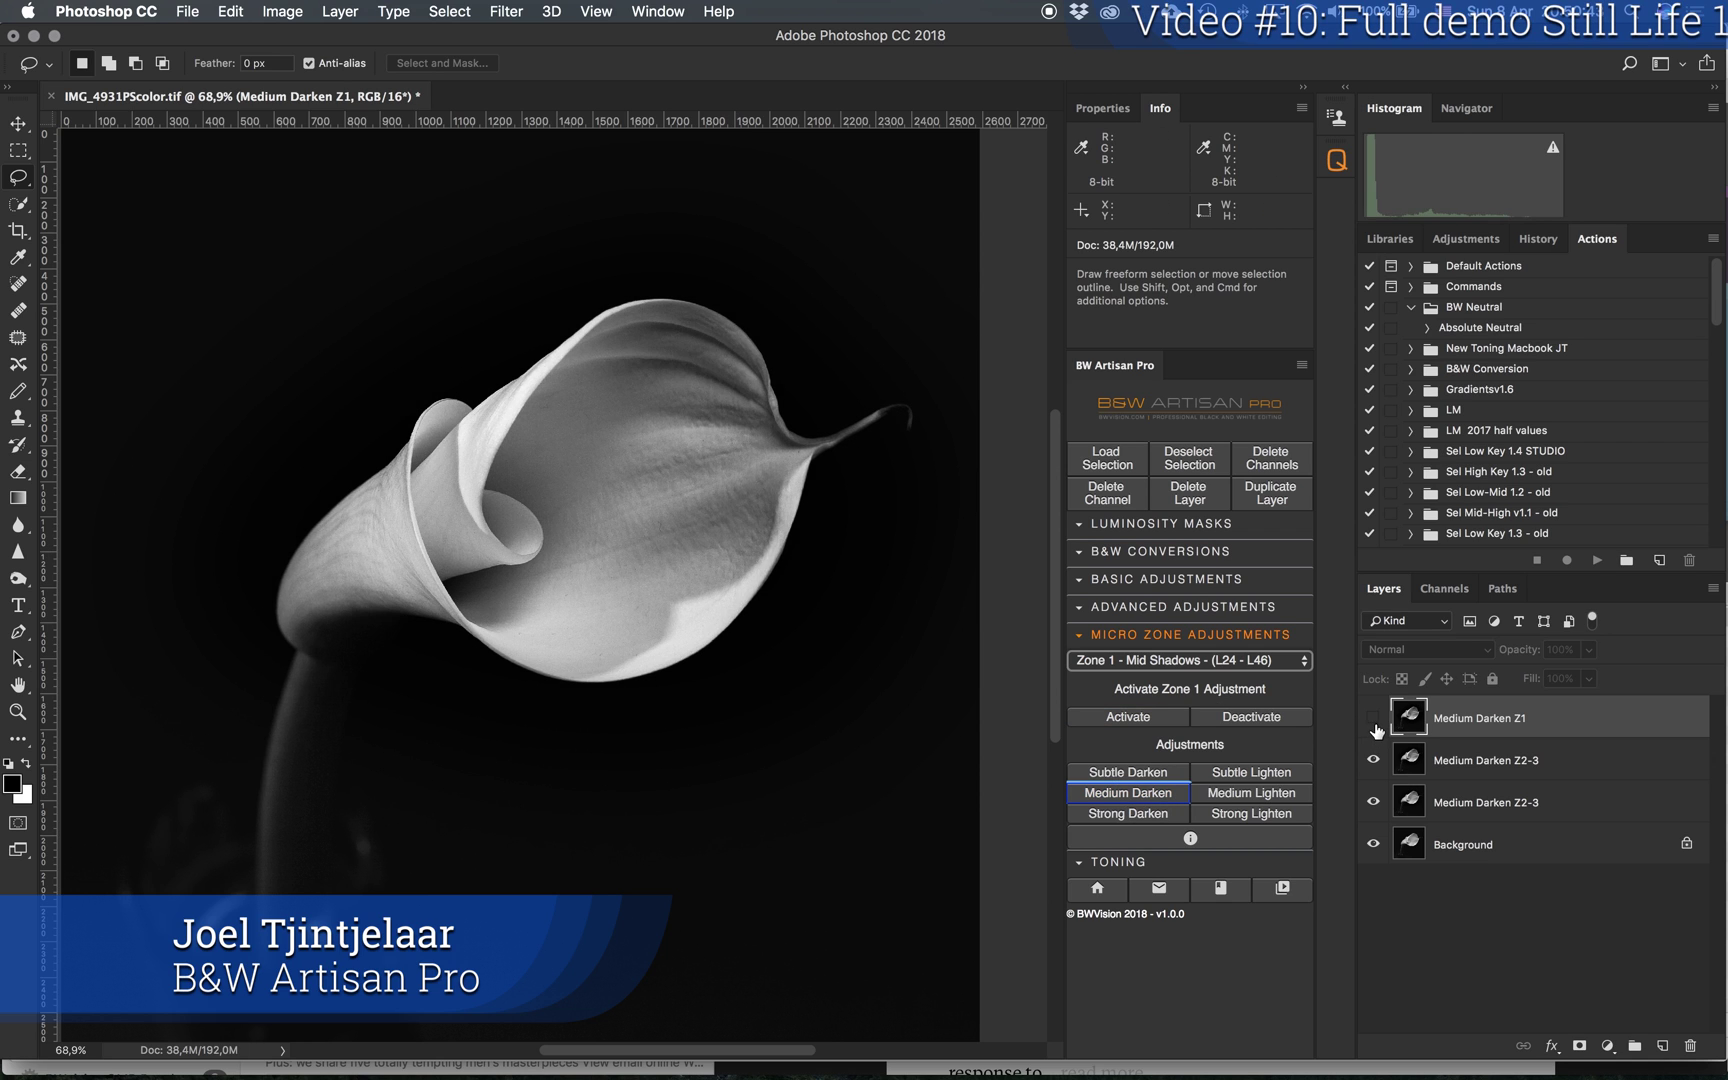
click(1374, 719)
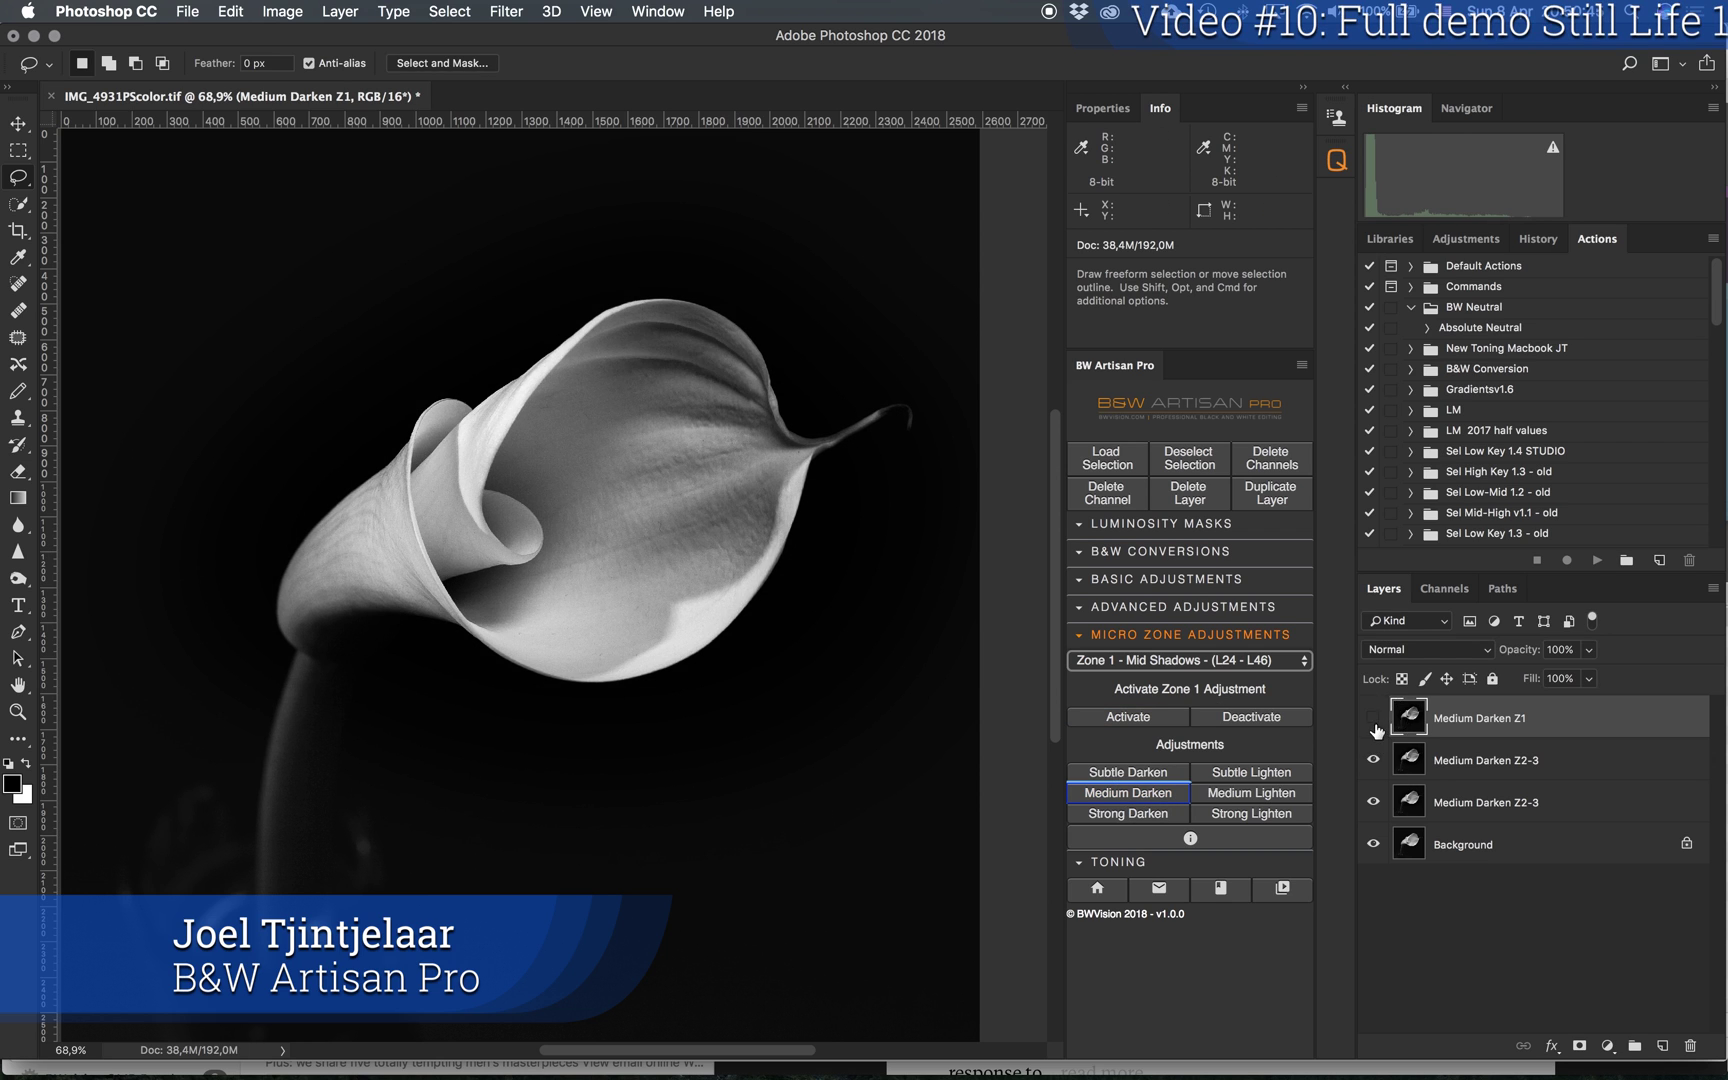
click(1374, 719)
click(1374, 719)
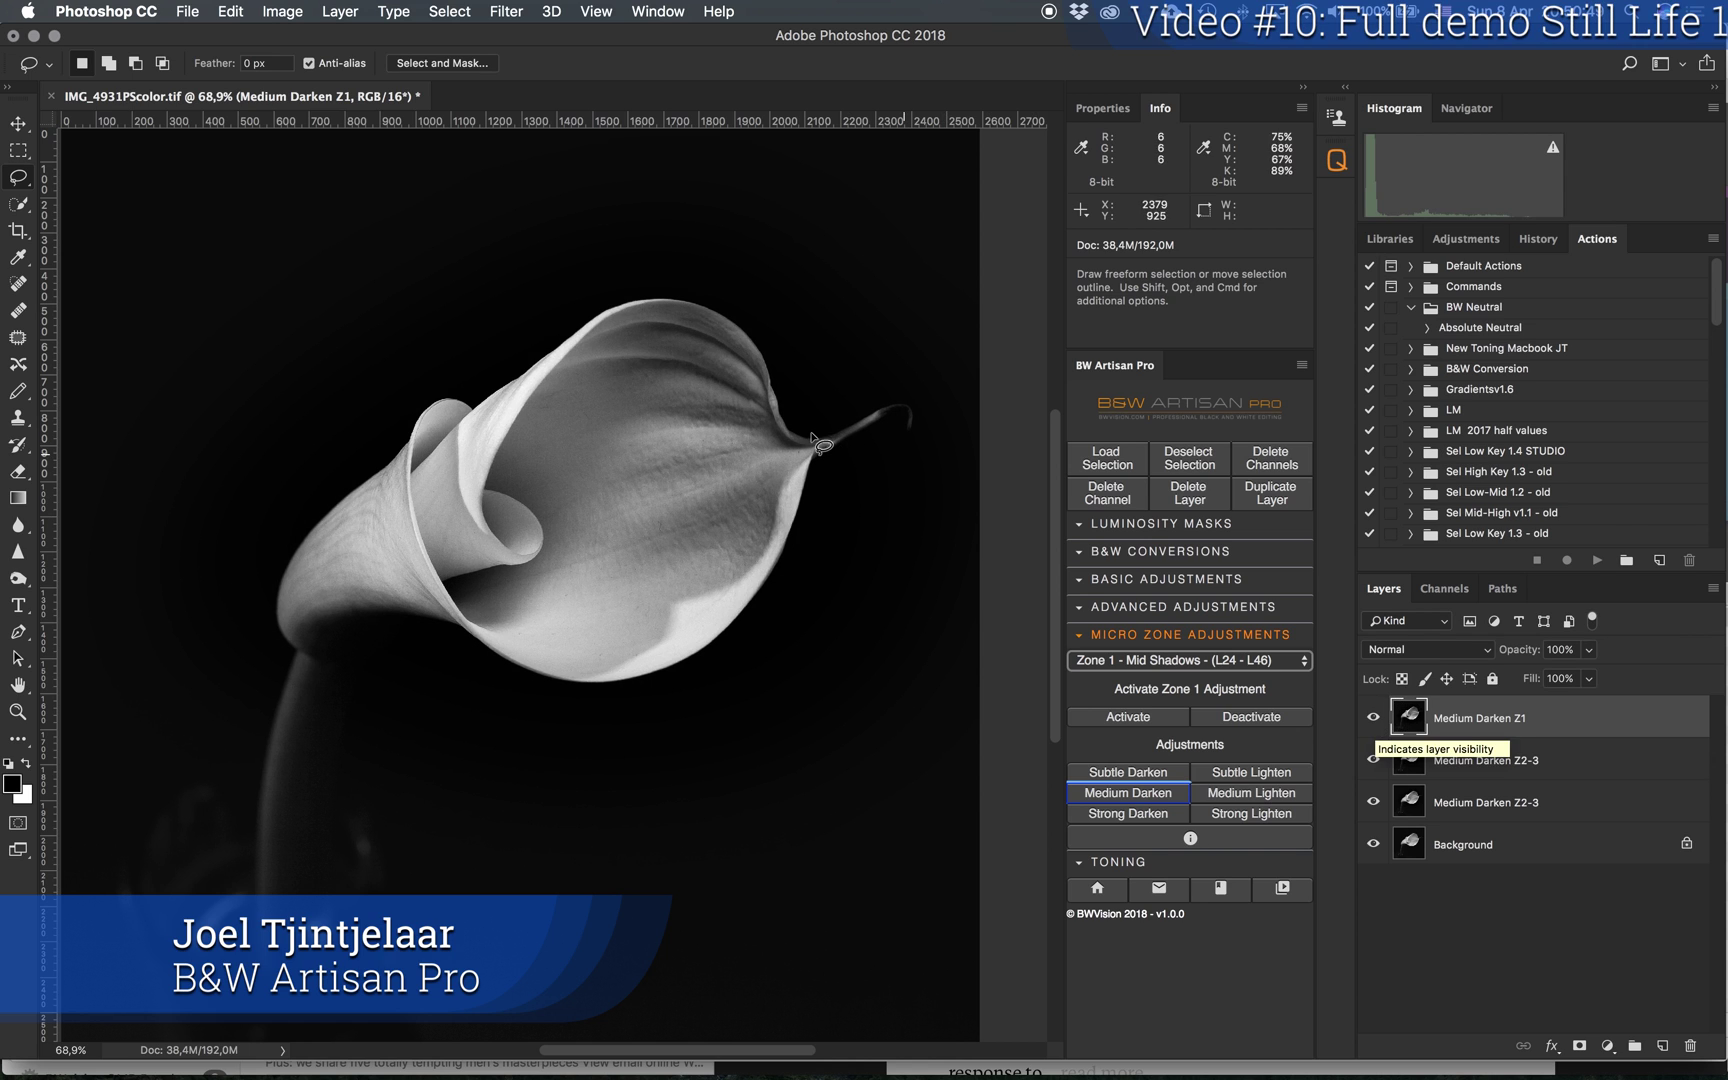
Step: Apply Zone 1 Medium Darken to two lassoed areas: the bloom's interior, about 996 × 928 px, and its rolled centre, about 468 × 475 px
mouse_move(778, 462)
mouse_down()
mouse_move(610, 344)
mouse_move(532, 419)
mouse_move(545, 509)
mouse_move(461, 594)
mouse_move(571, 651)
mouse_move(665, 636)
mouse_move(772, 584)
mouse_move(814, 500)
mouse_move(775, 428)
mouse_up()
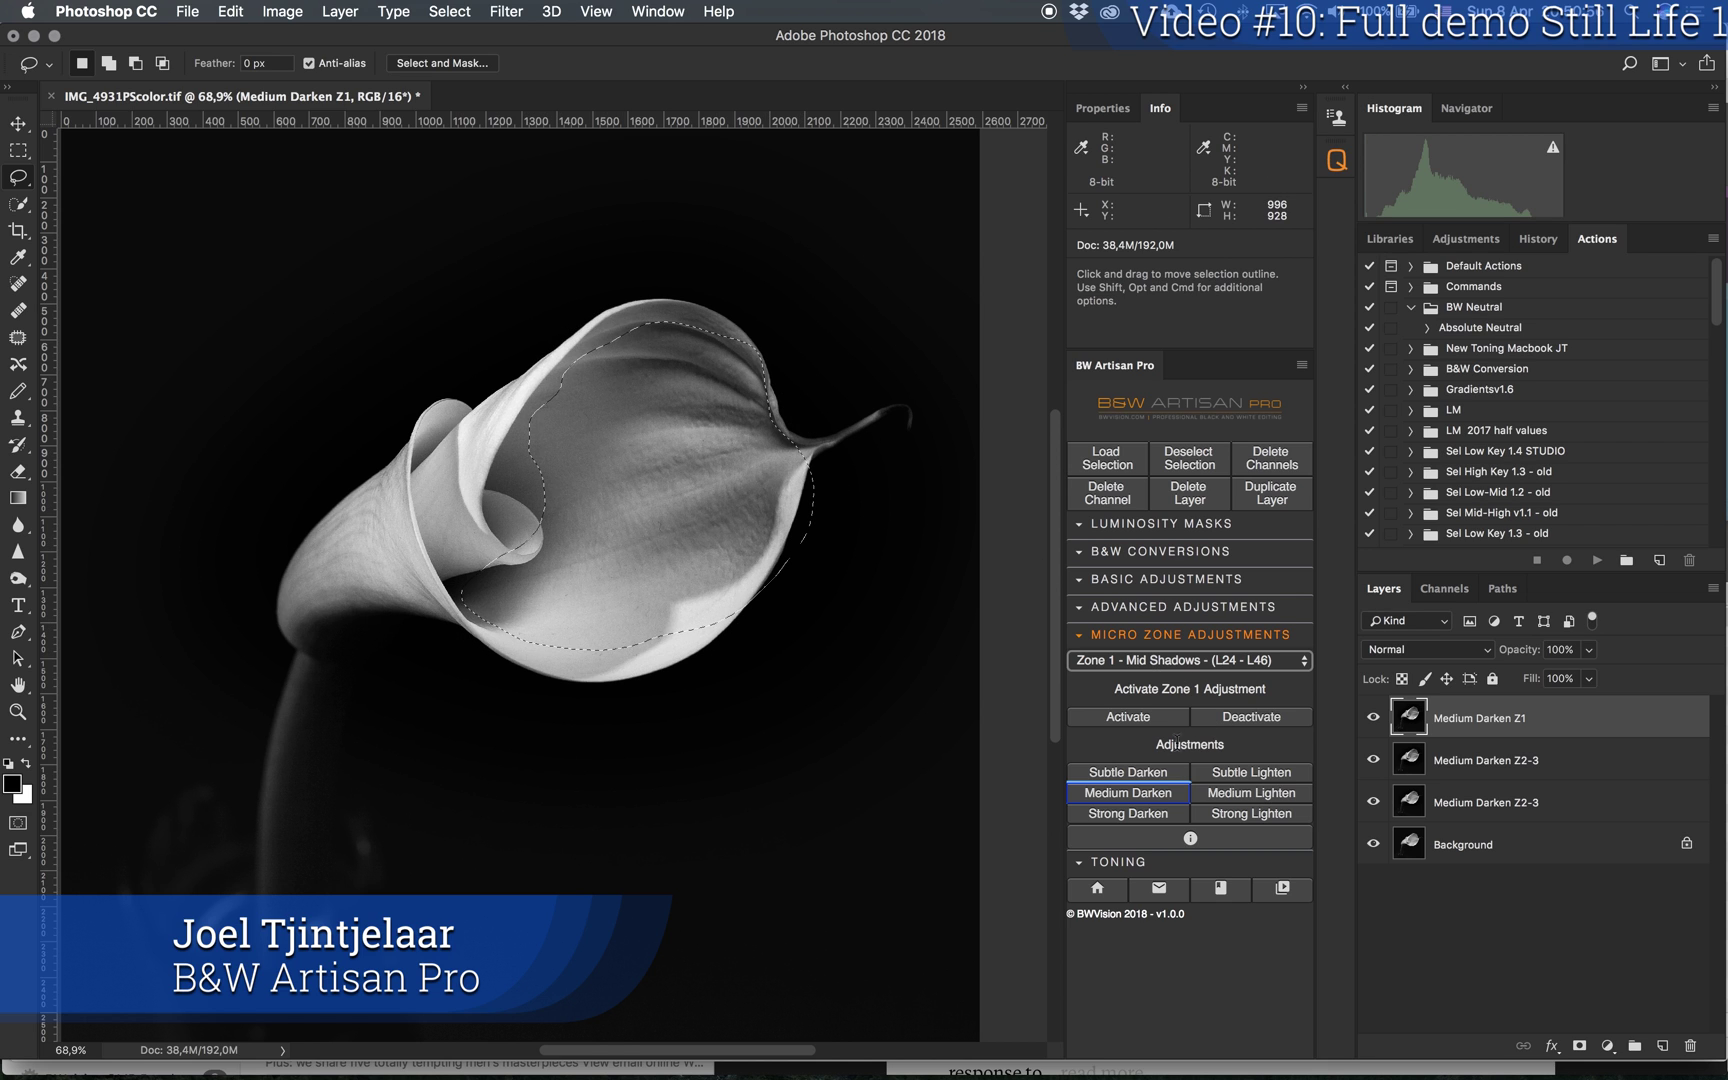
click(1150, 800)
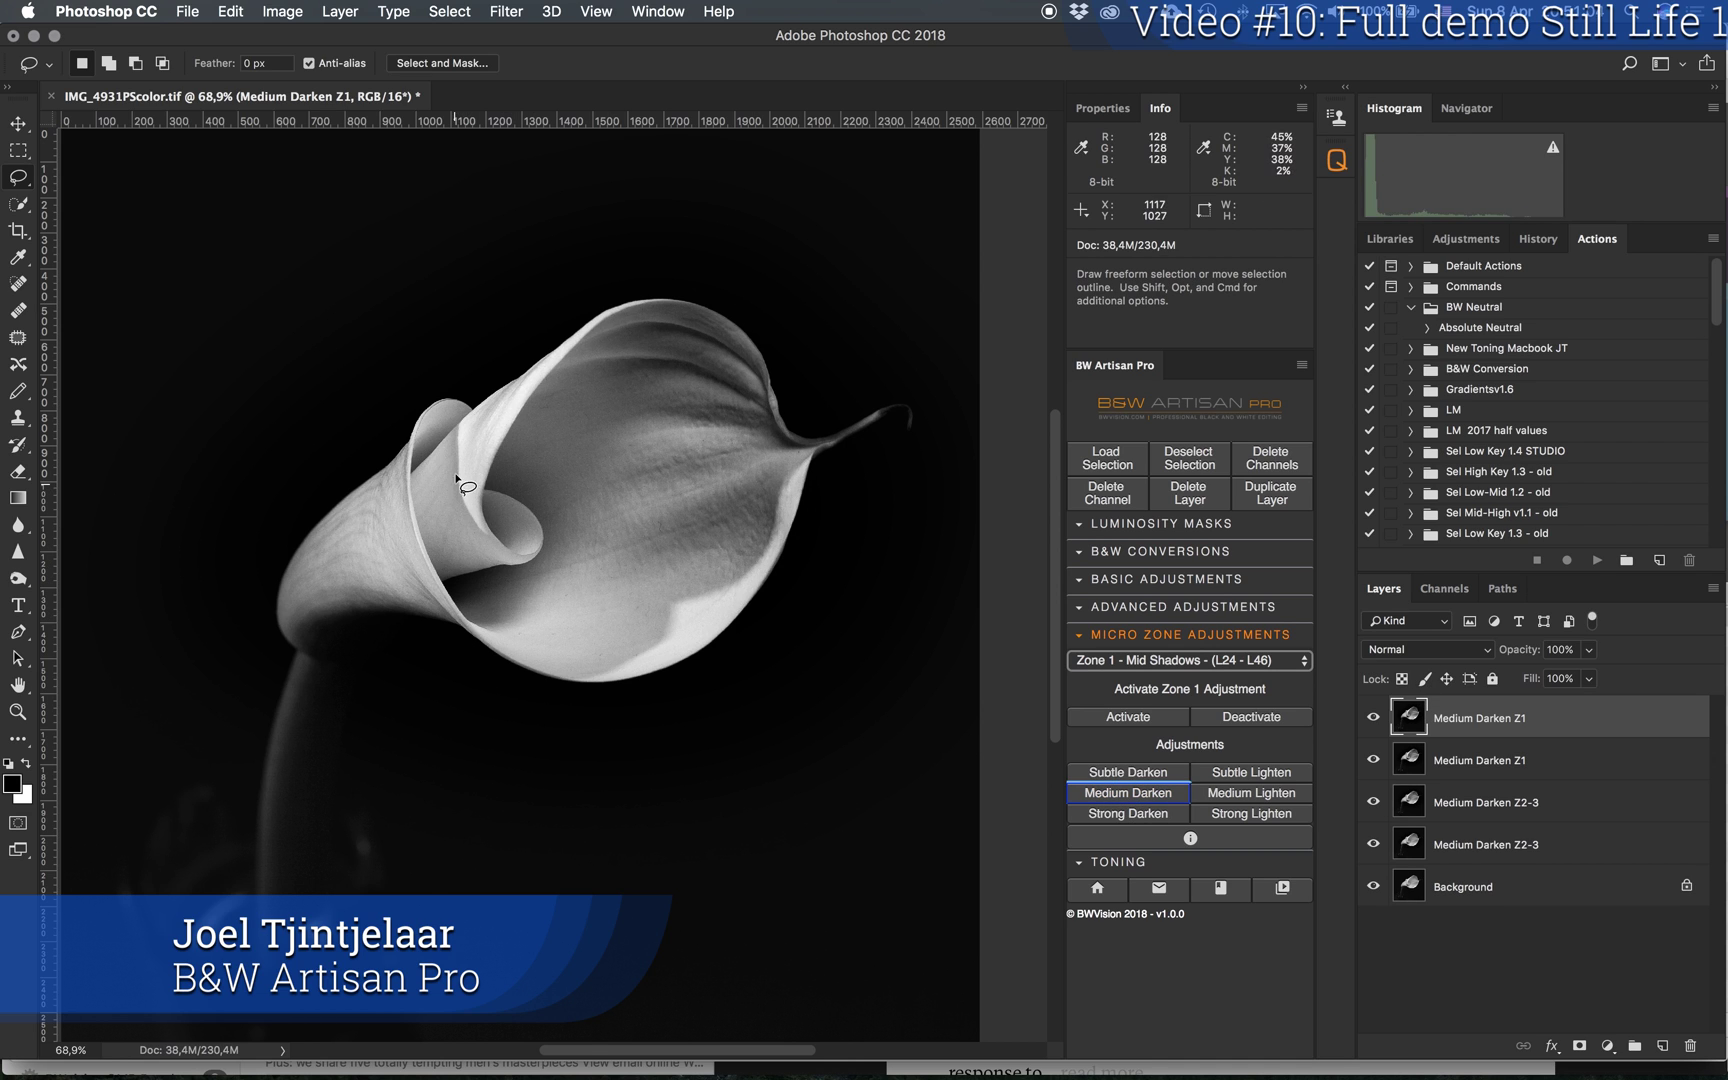
mouse_move(455, 440)
mouse_down()
mouse_move(408, 508)
mouse_move(414, 554)
mouse_move(445, 580)
mouse_move(528, 583)
mouse_move(573, 533)
mouse_move(562, 496)
mouse_move(440, 425)
mouse_up()
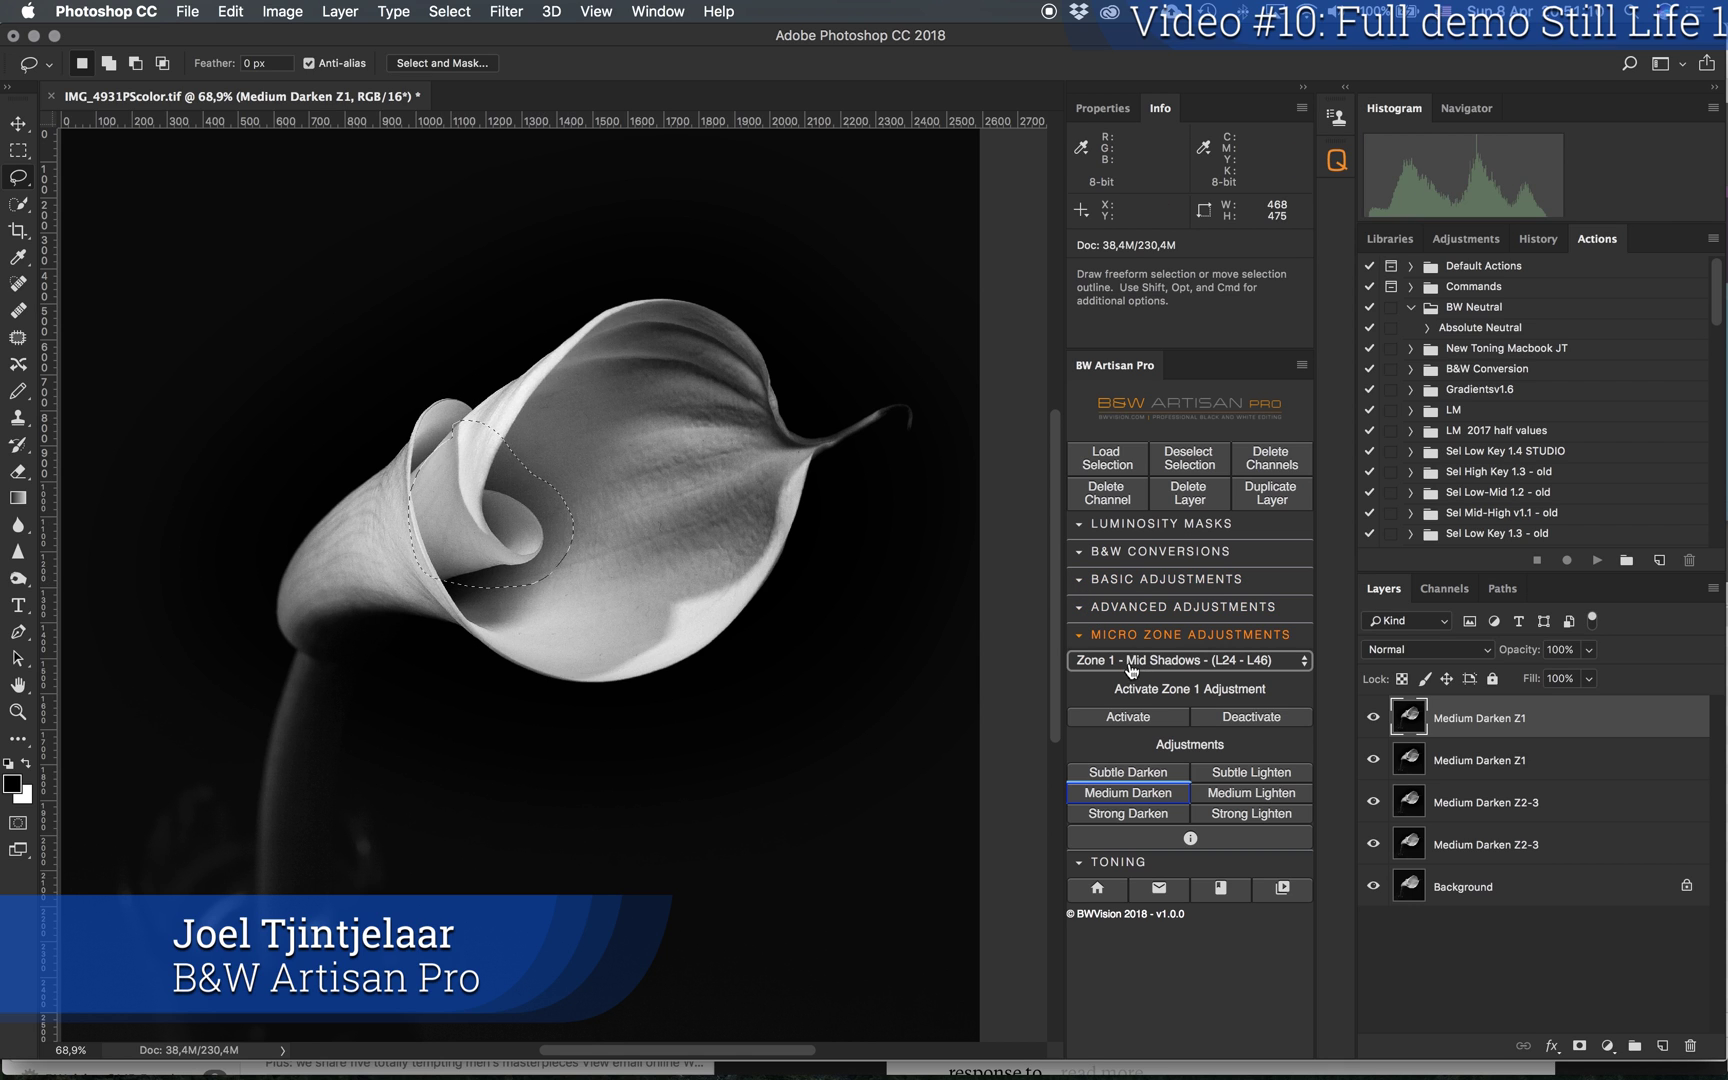
click(1147, 796)
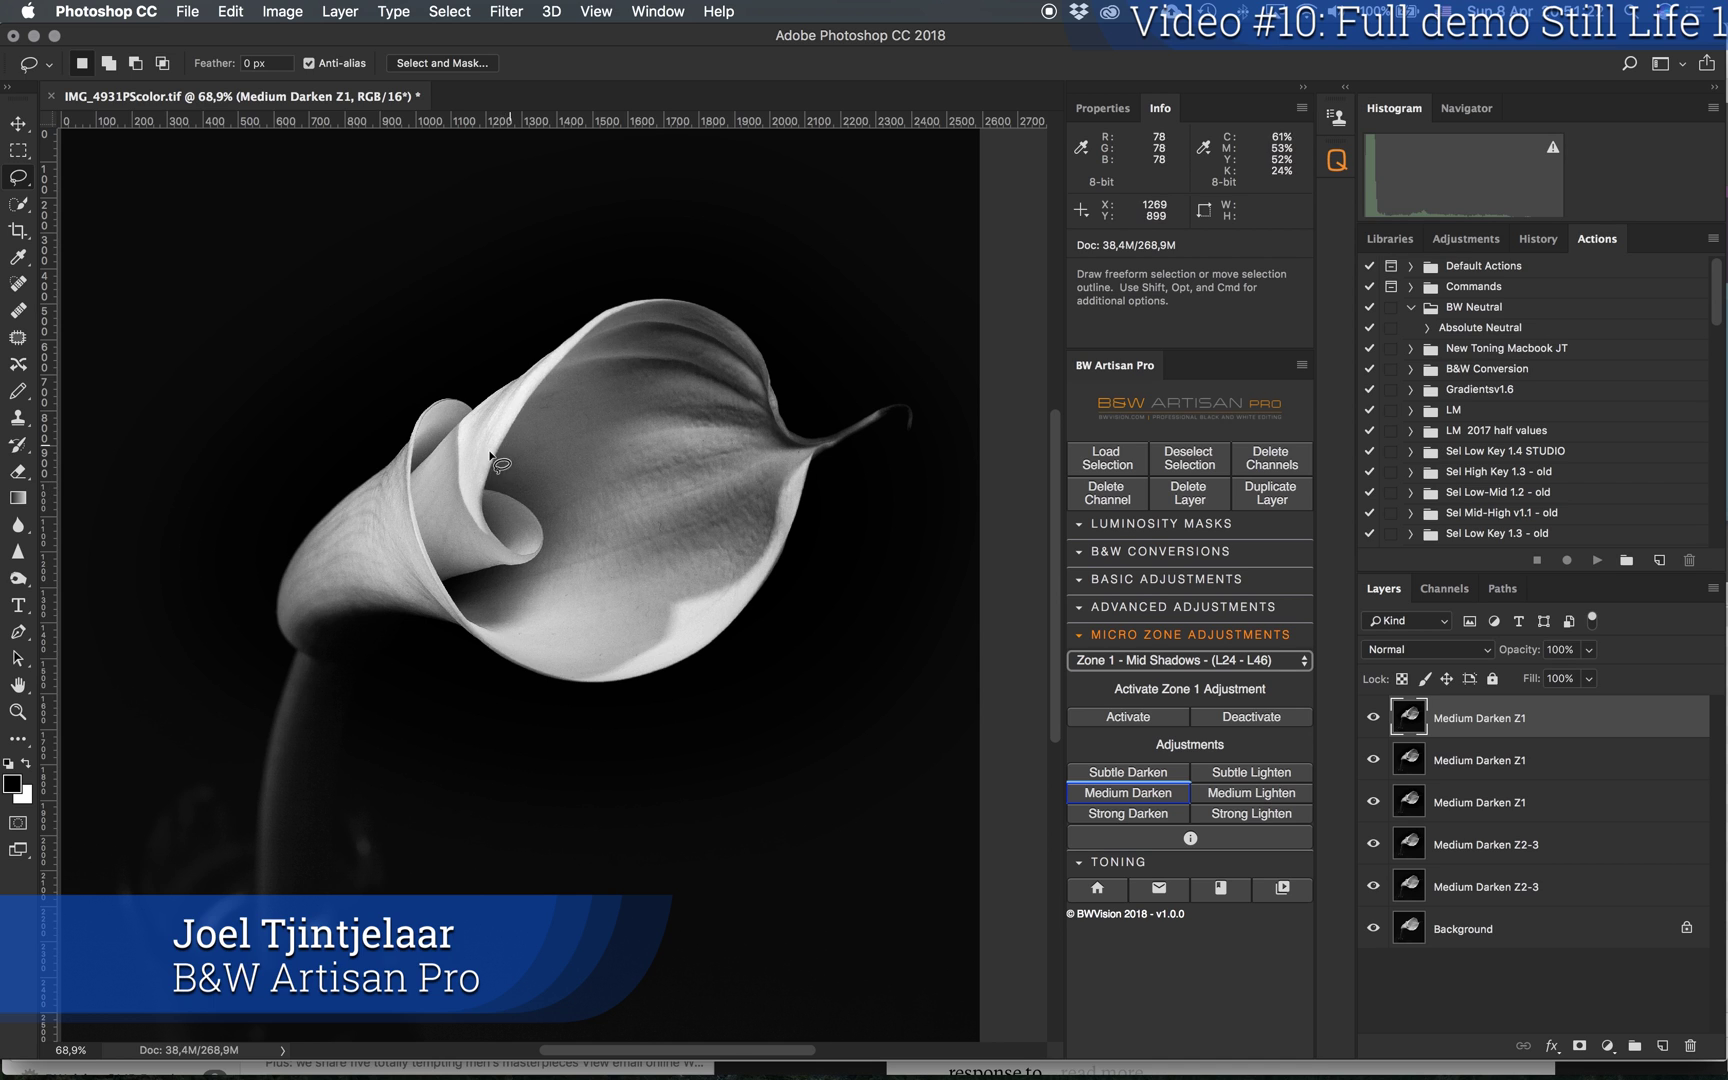
Step: Lasso another area by the rolled petal at the flower's centre, apply Medium Darken, and deactivate the Zone 1 adjustment
mouse_move(497, 487)
mouse_down()
mouse_move(489, 544)
mouse_move(526, 571)
mouse_move(537, 504)
mouse_move(492, 492)
mouse_up()
click(1128, 793)
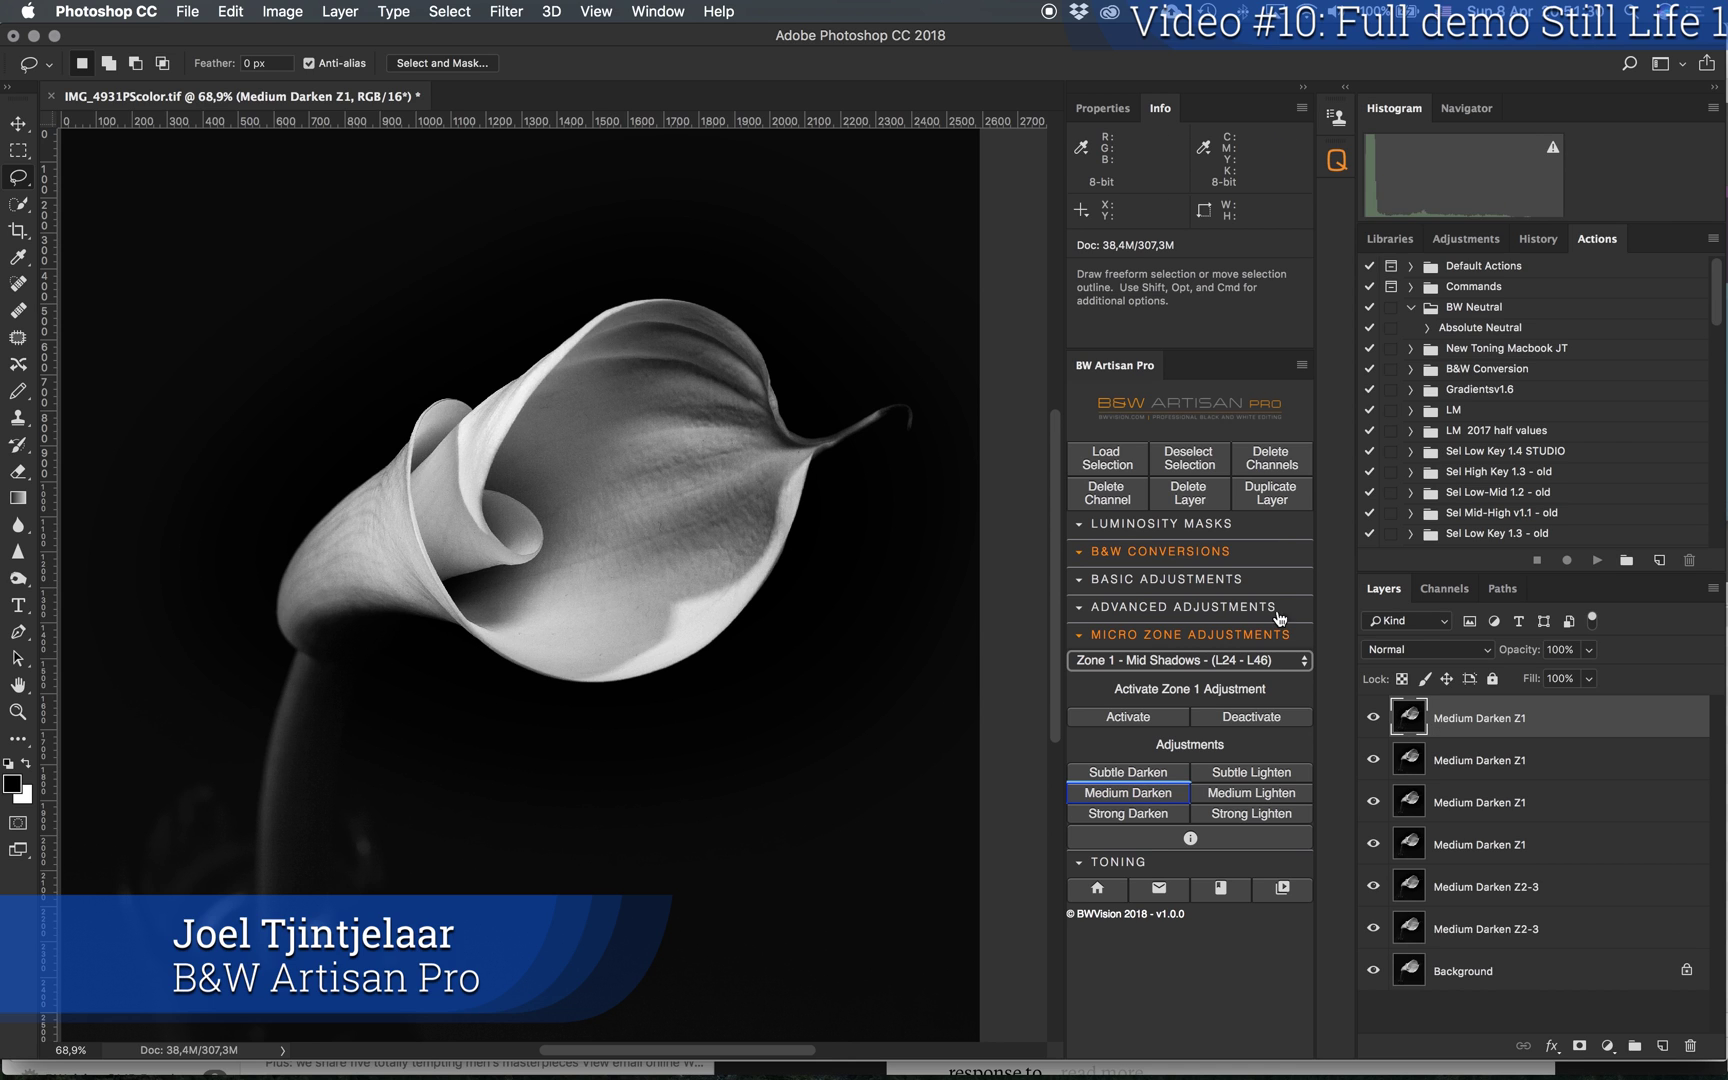
click(1258, 720)
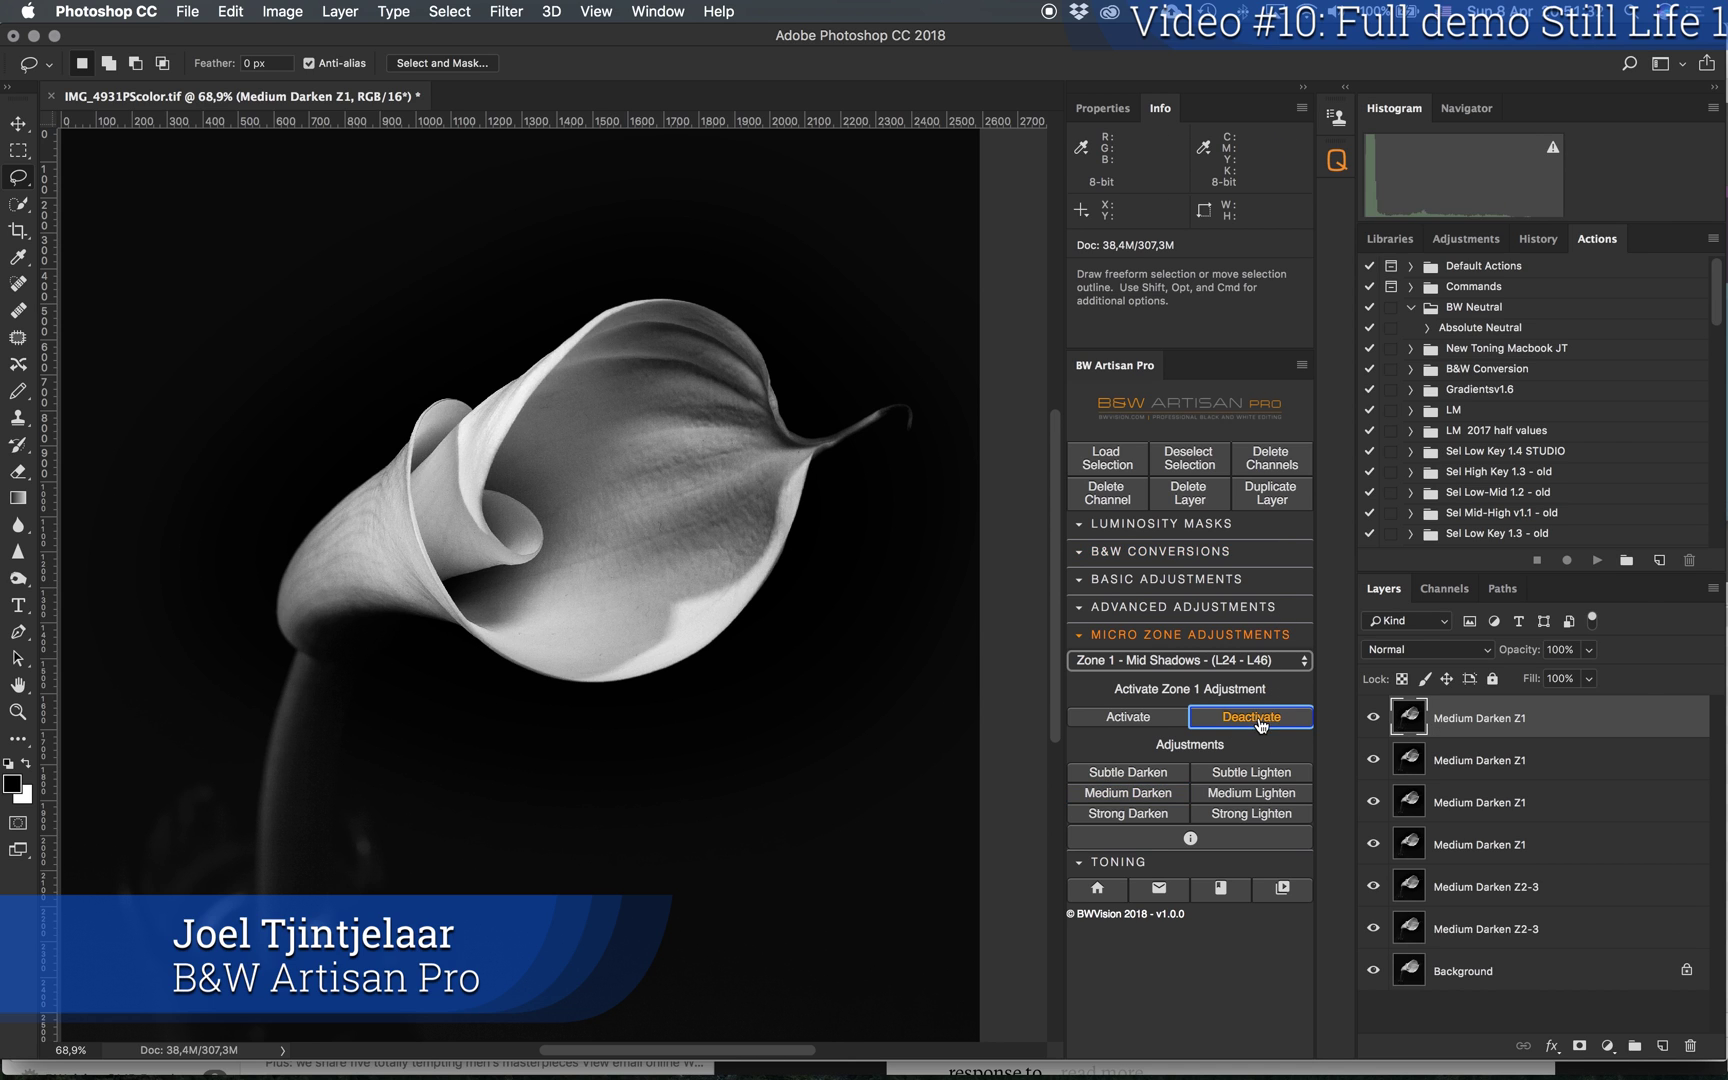
Step: Merge the four Medium Darken Z1 layers down into a single layer
right_click(1630, 725)
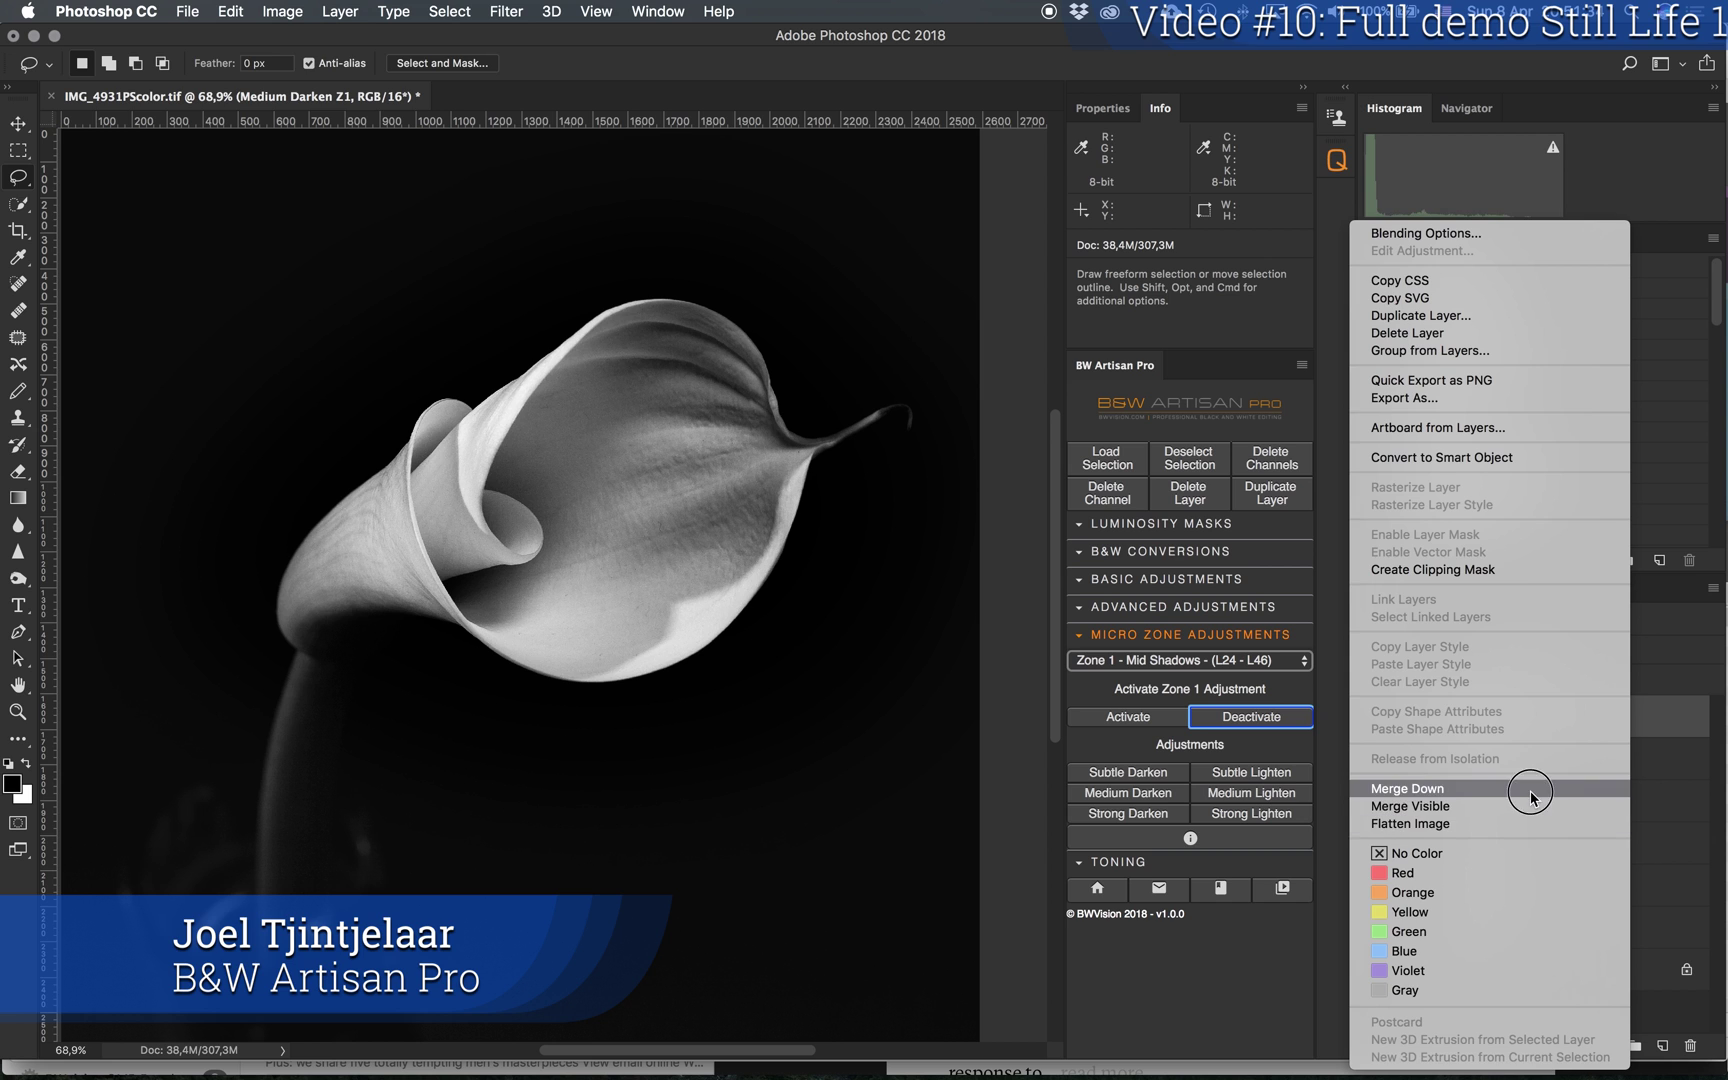
click(1531, 790)
click(1593, 722)
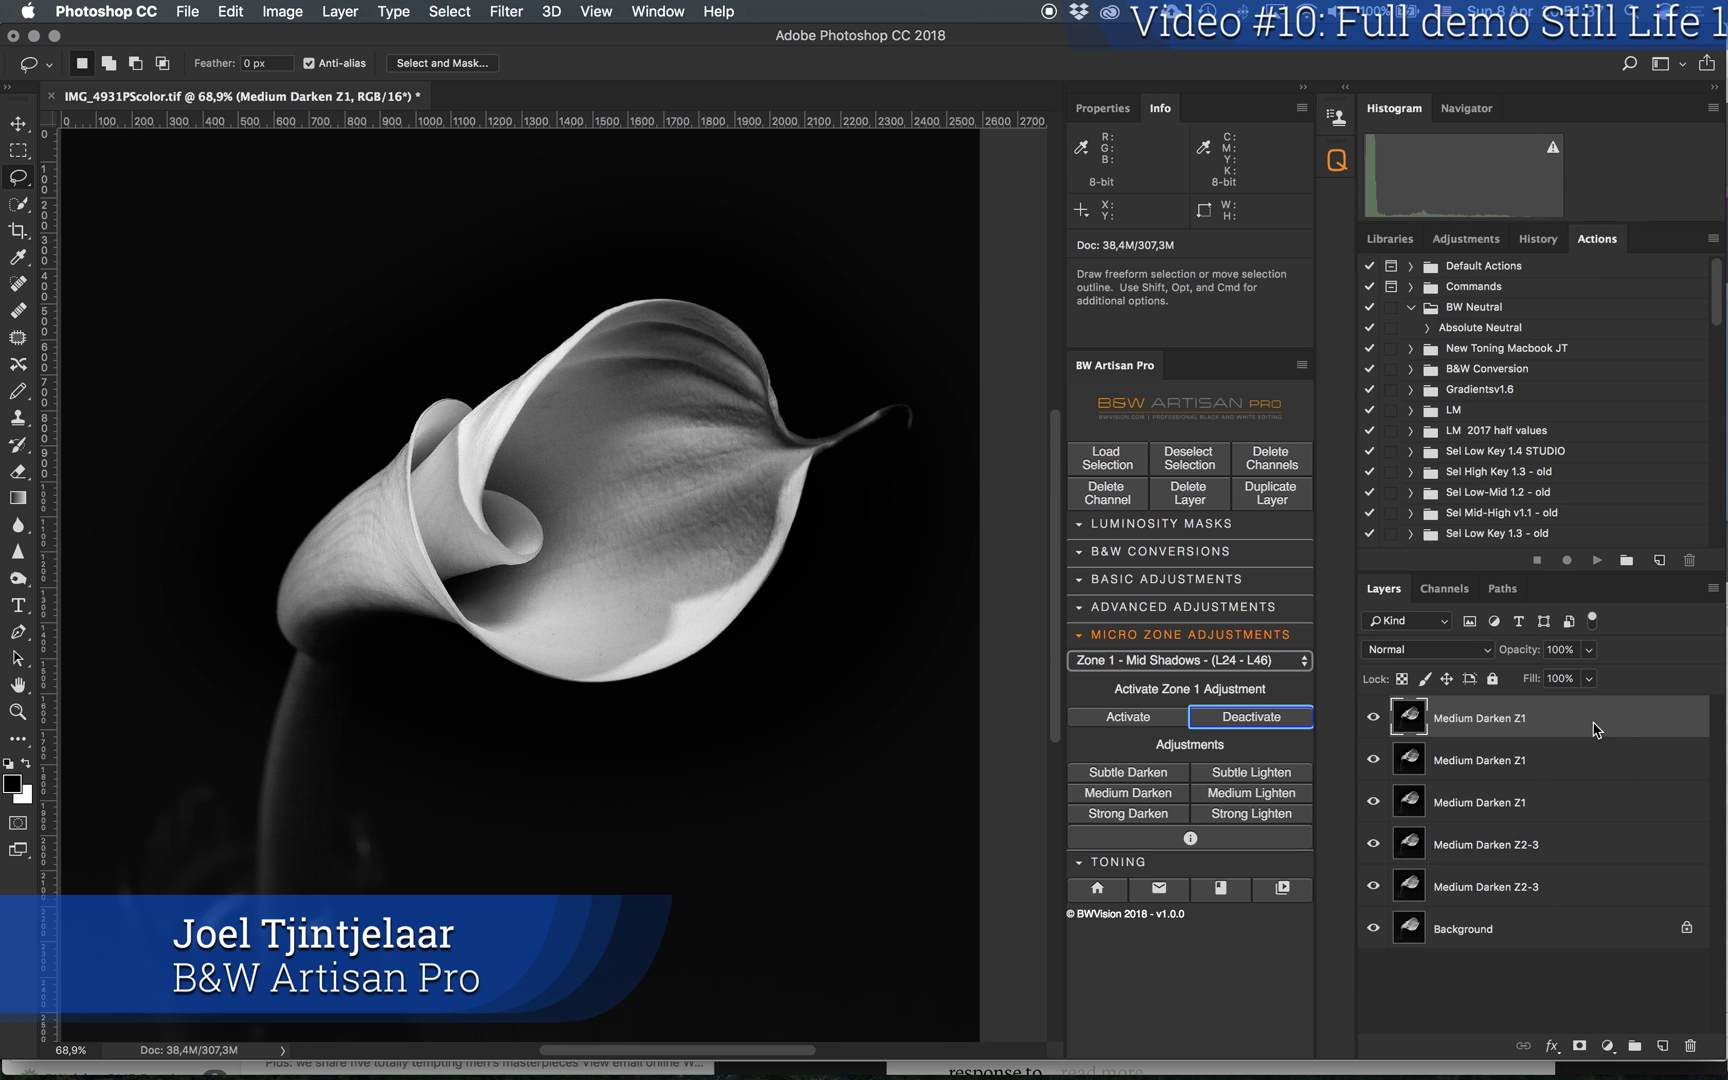
right_click(1596, 728)
click(1470, 788)
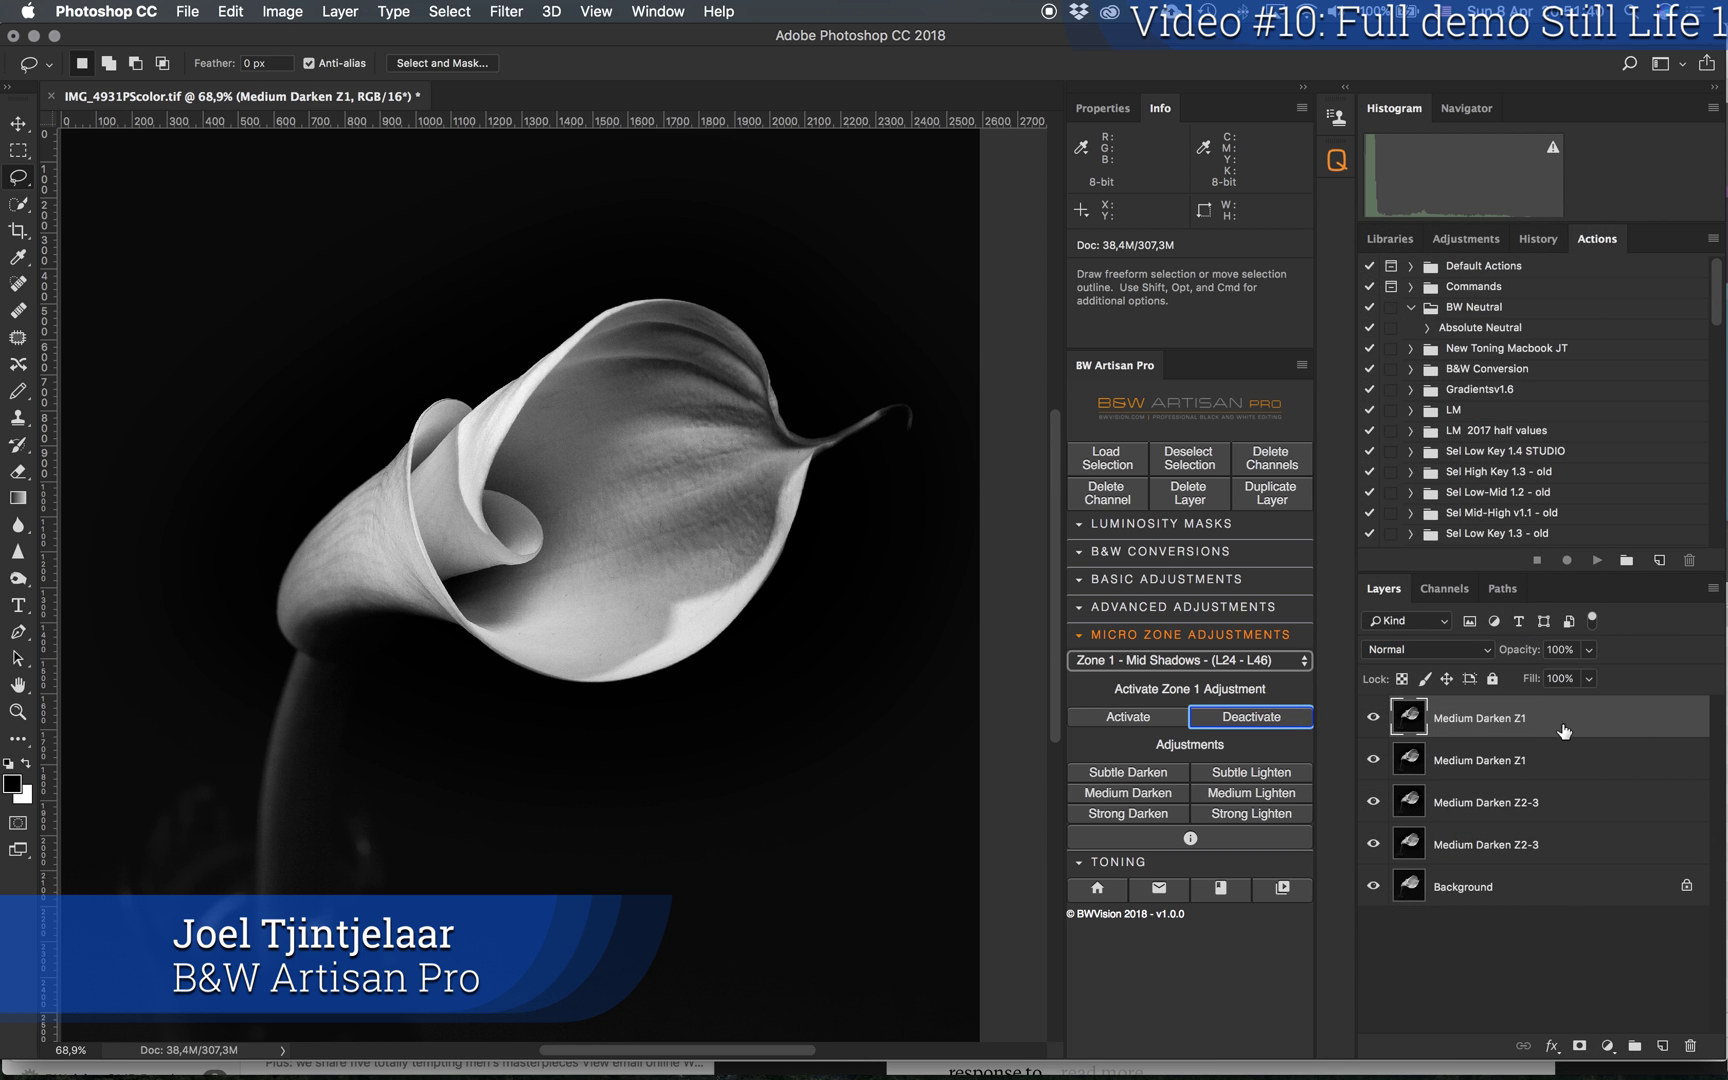
right_click(1565, 731)
click(1540, 785)
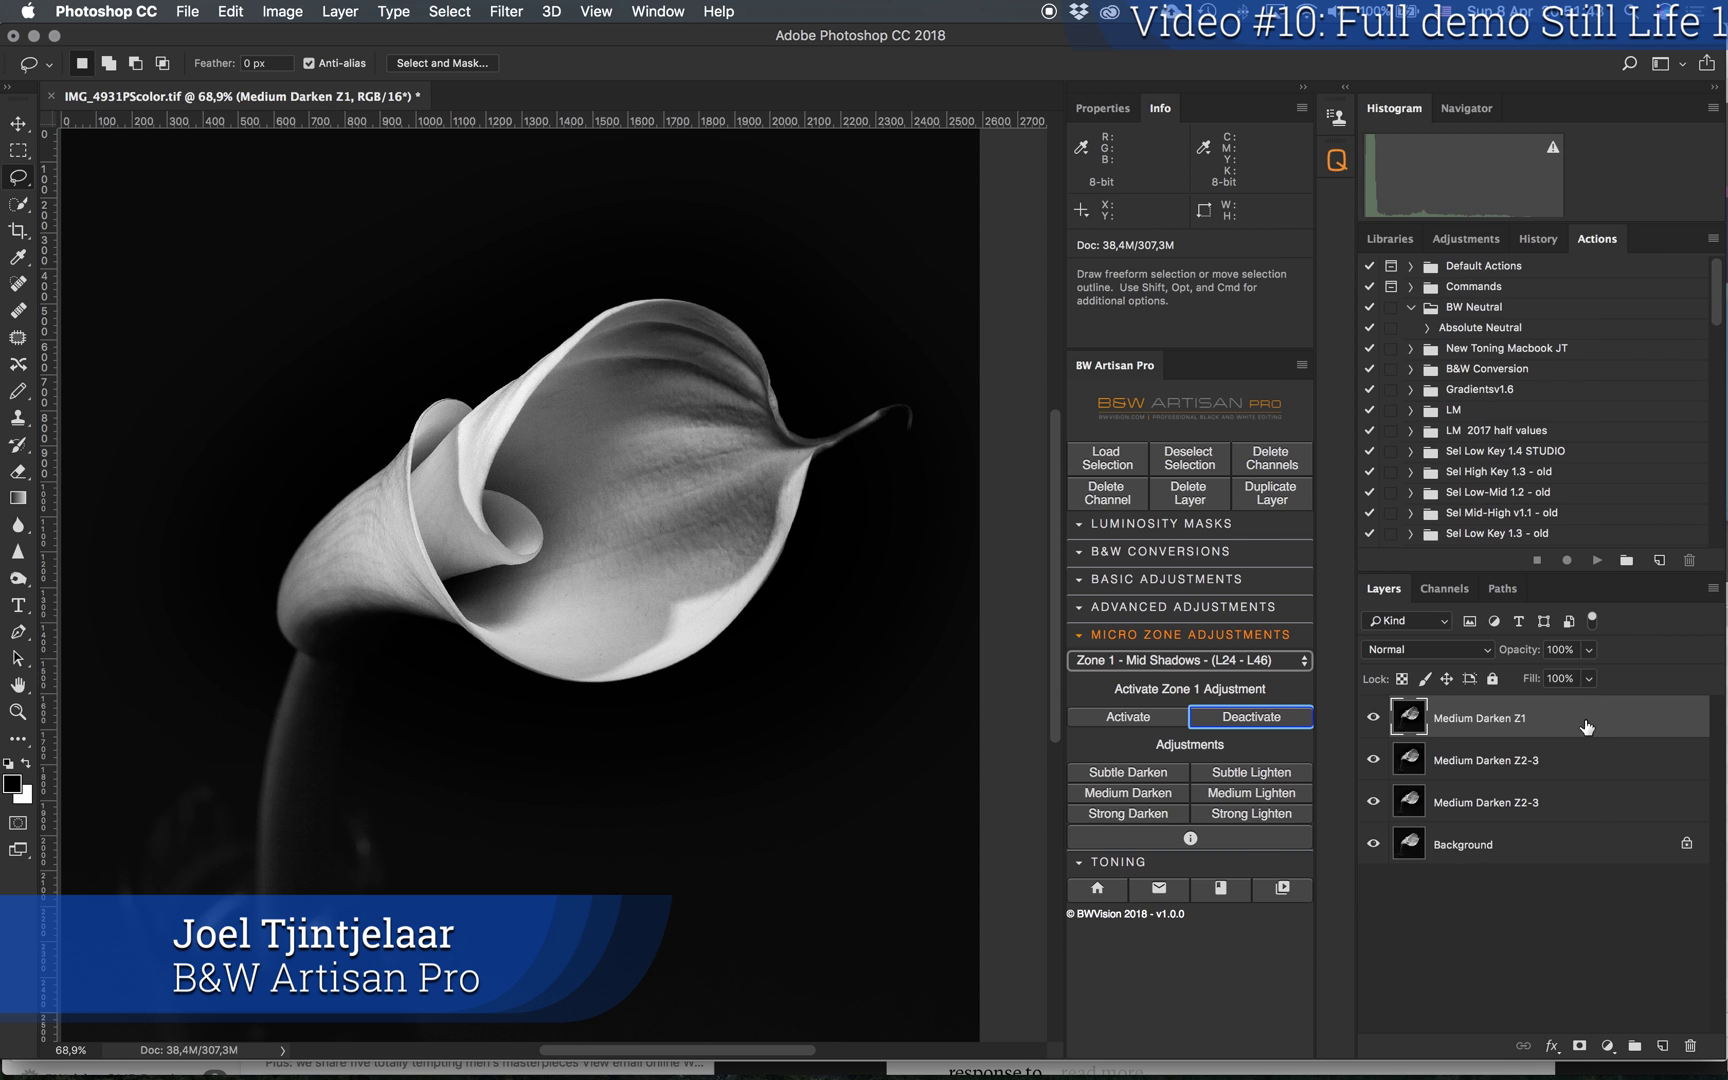
Step: Merge the Medium Darken Z1 layer and the two Z2-3 layers into one layer, and compare before and after
right_click(1585, 720)
click(1495, 790)
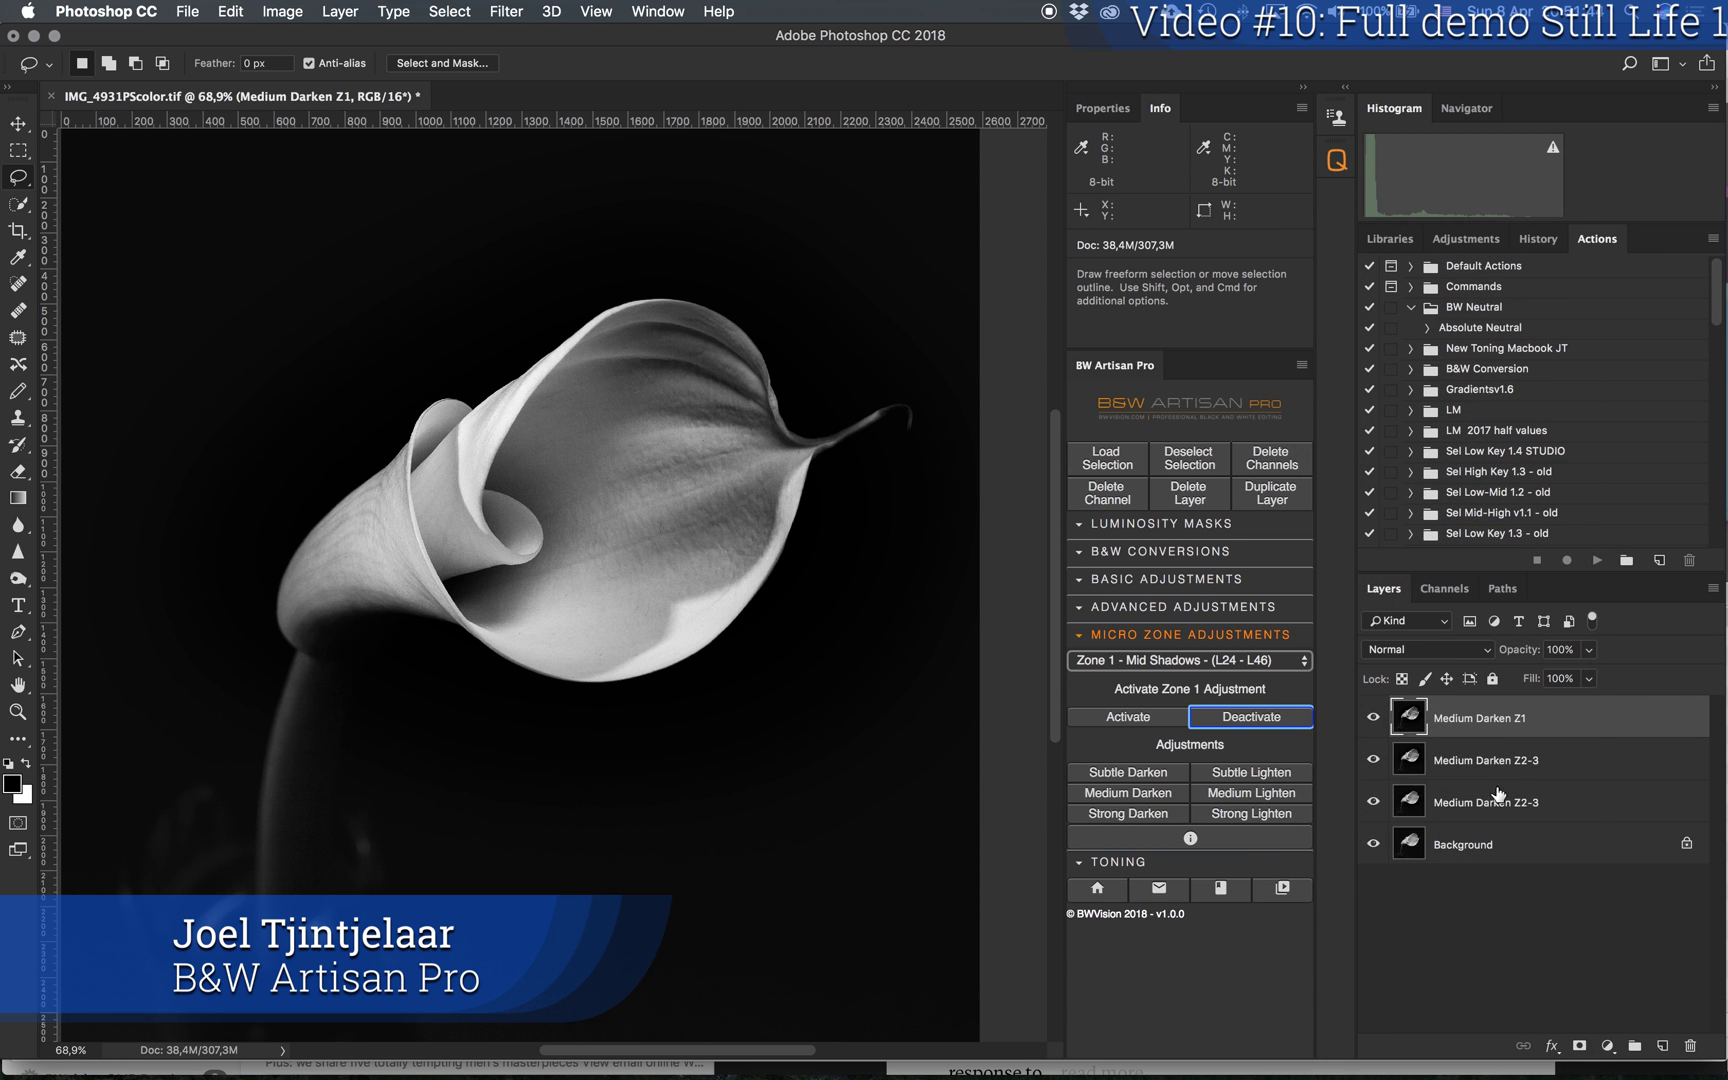
click(1374, 720)
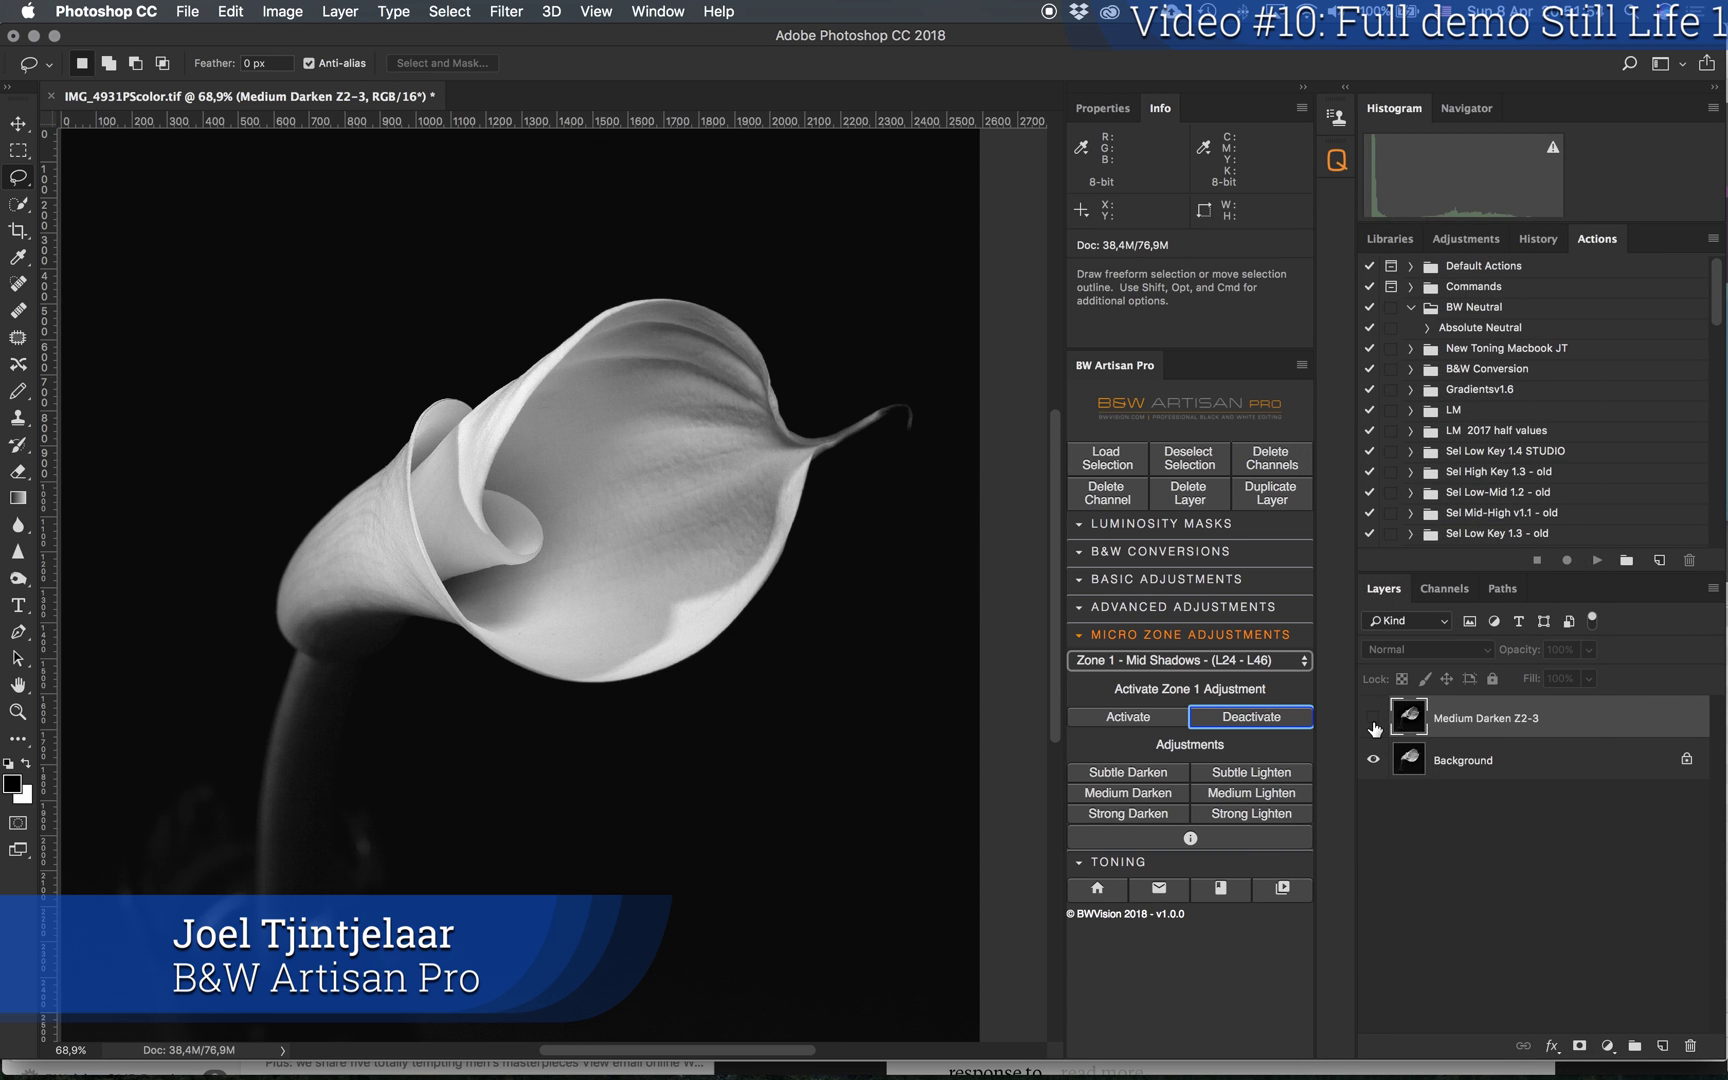
click(1374, 720)
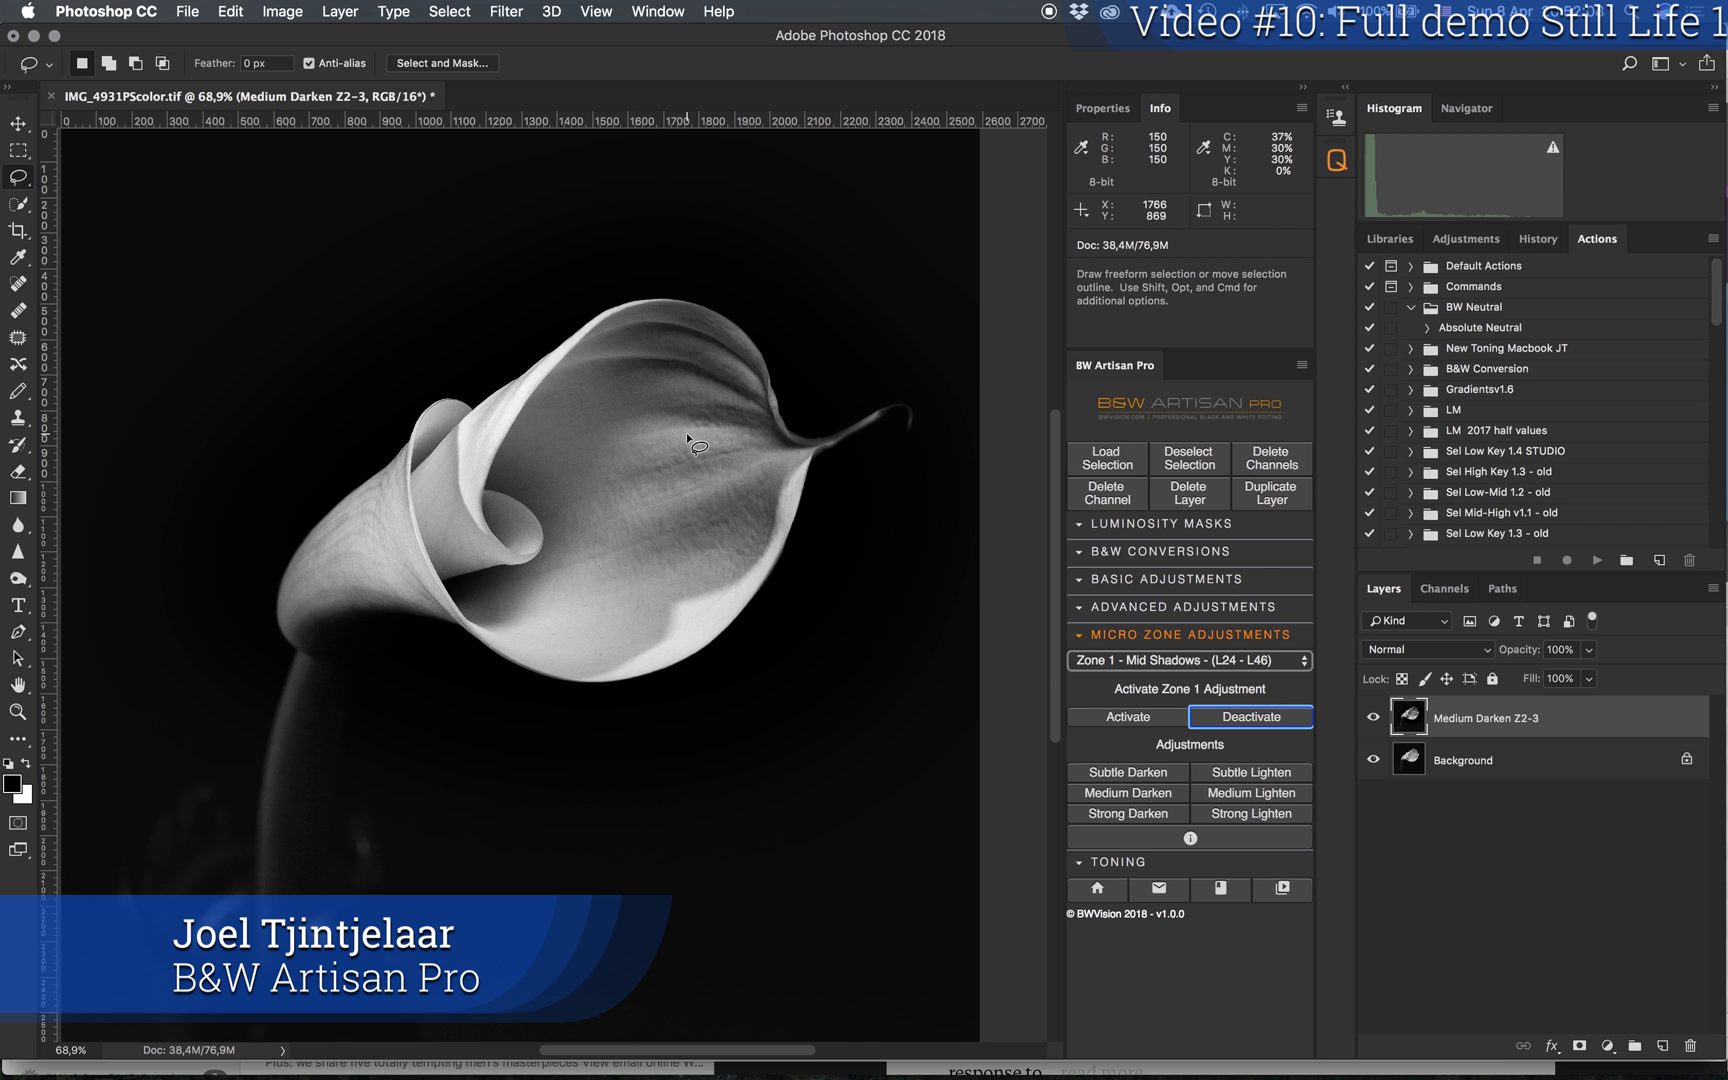
Step: Activate the Zone 6-7 Dark Lights adjustment, lasso an area of the bloom, apply Medium Lighten, and compare before and after
click(1237, 661)
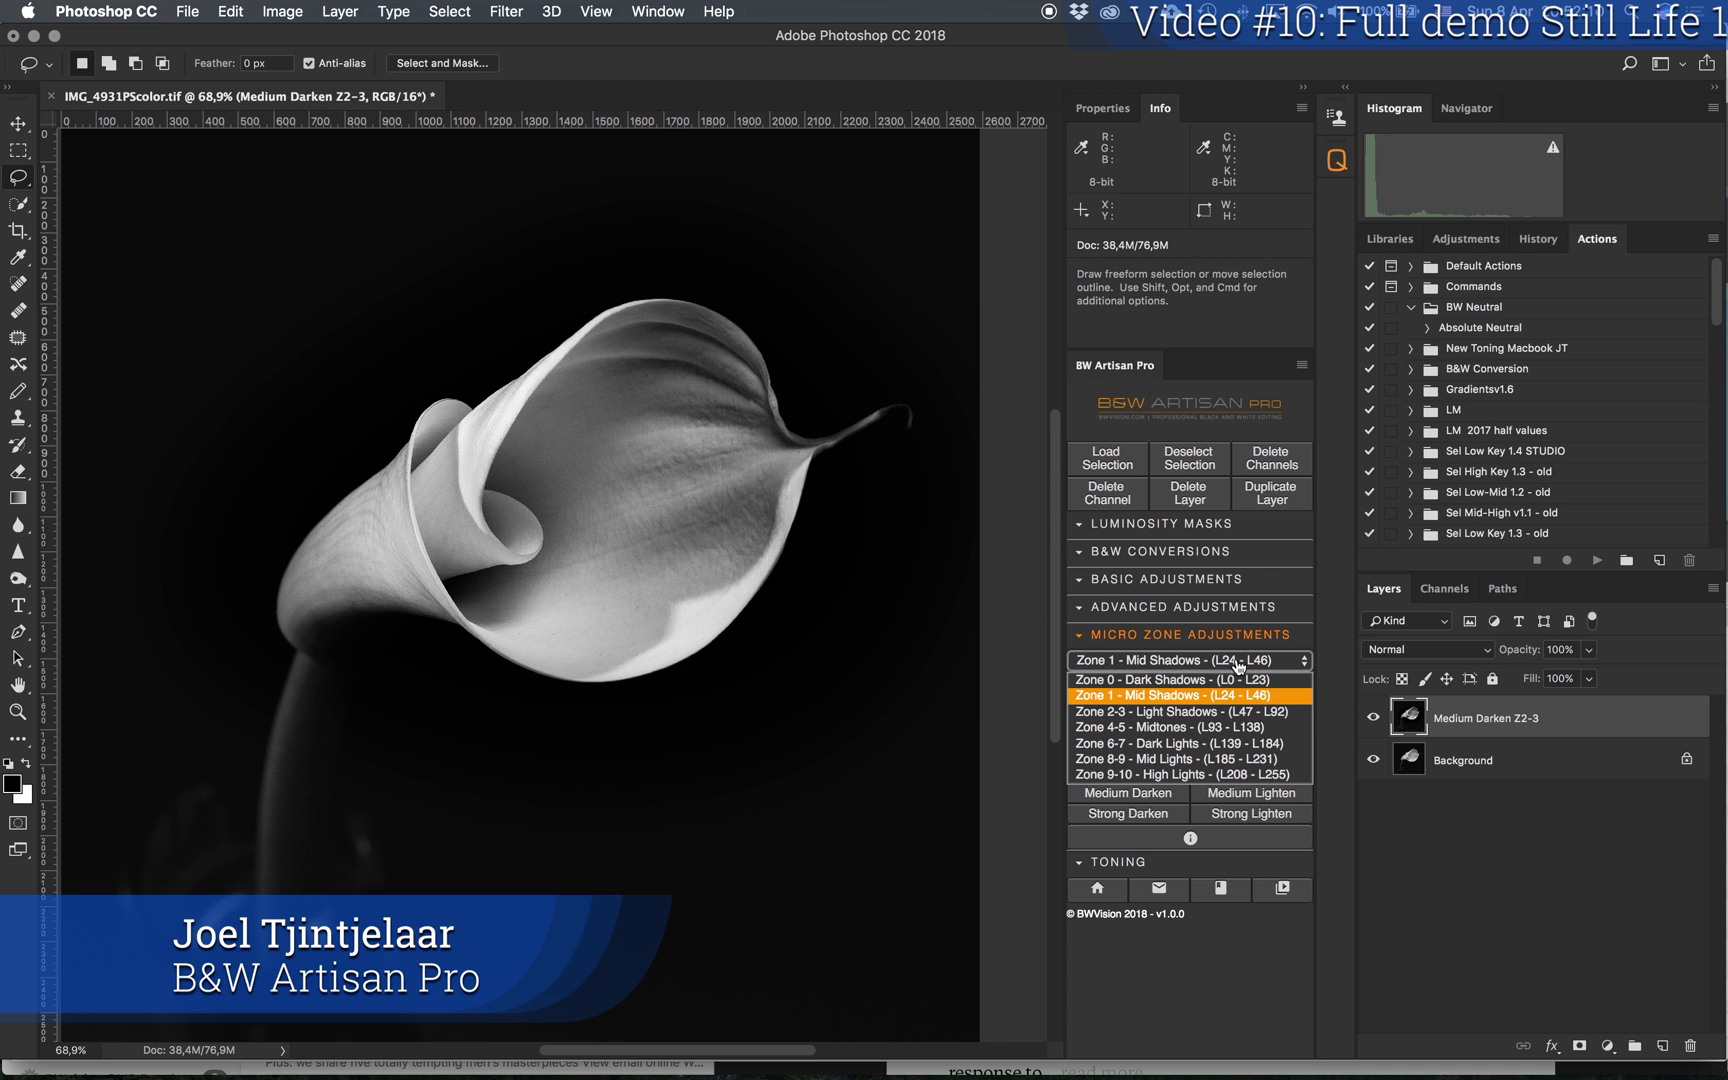
click(1290, 752)
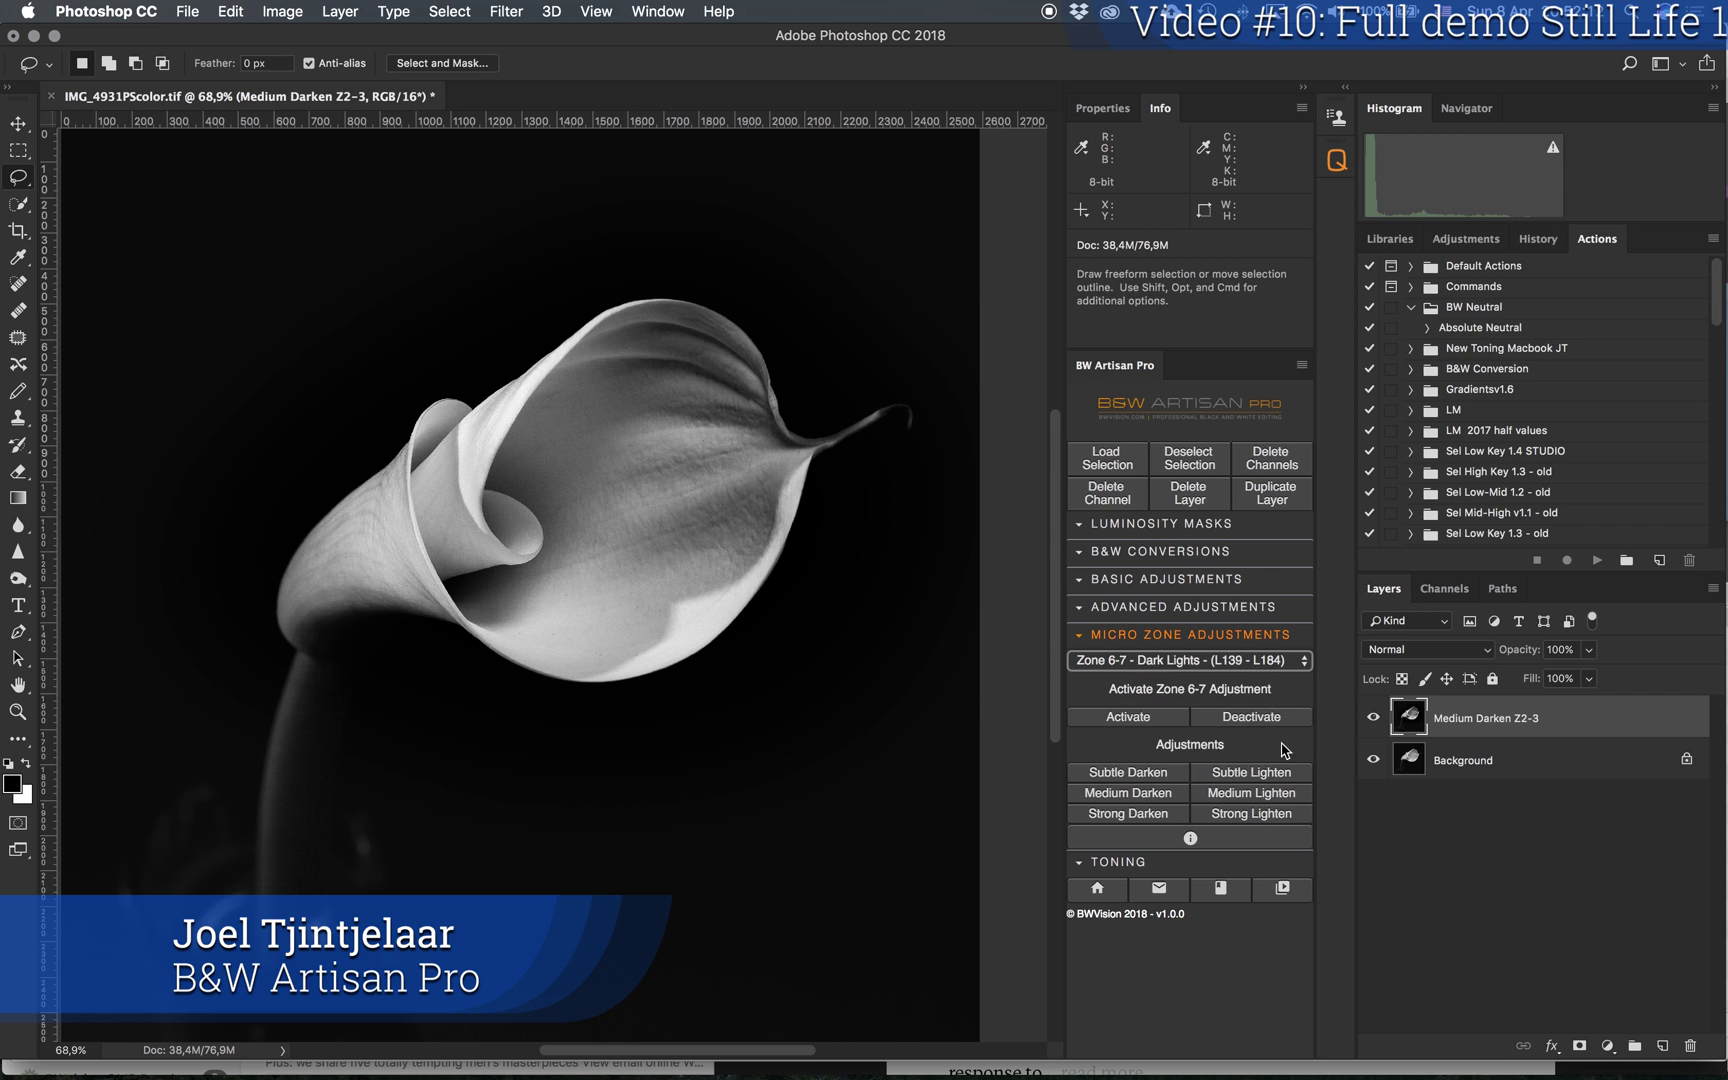
click(1111, 718)
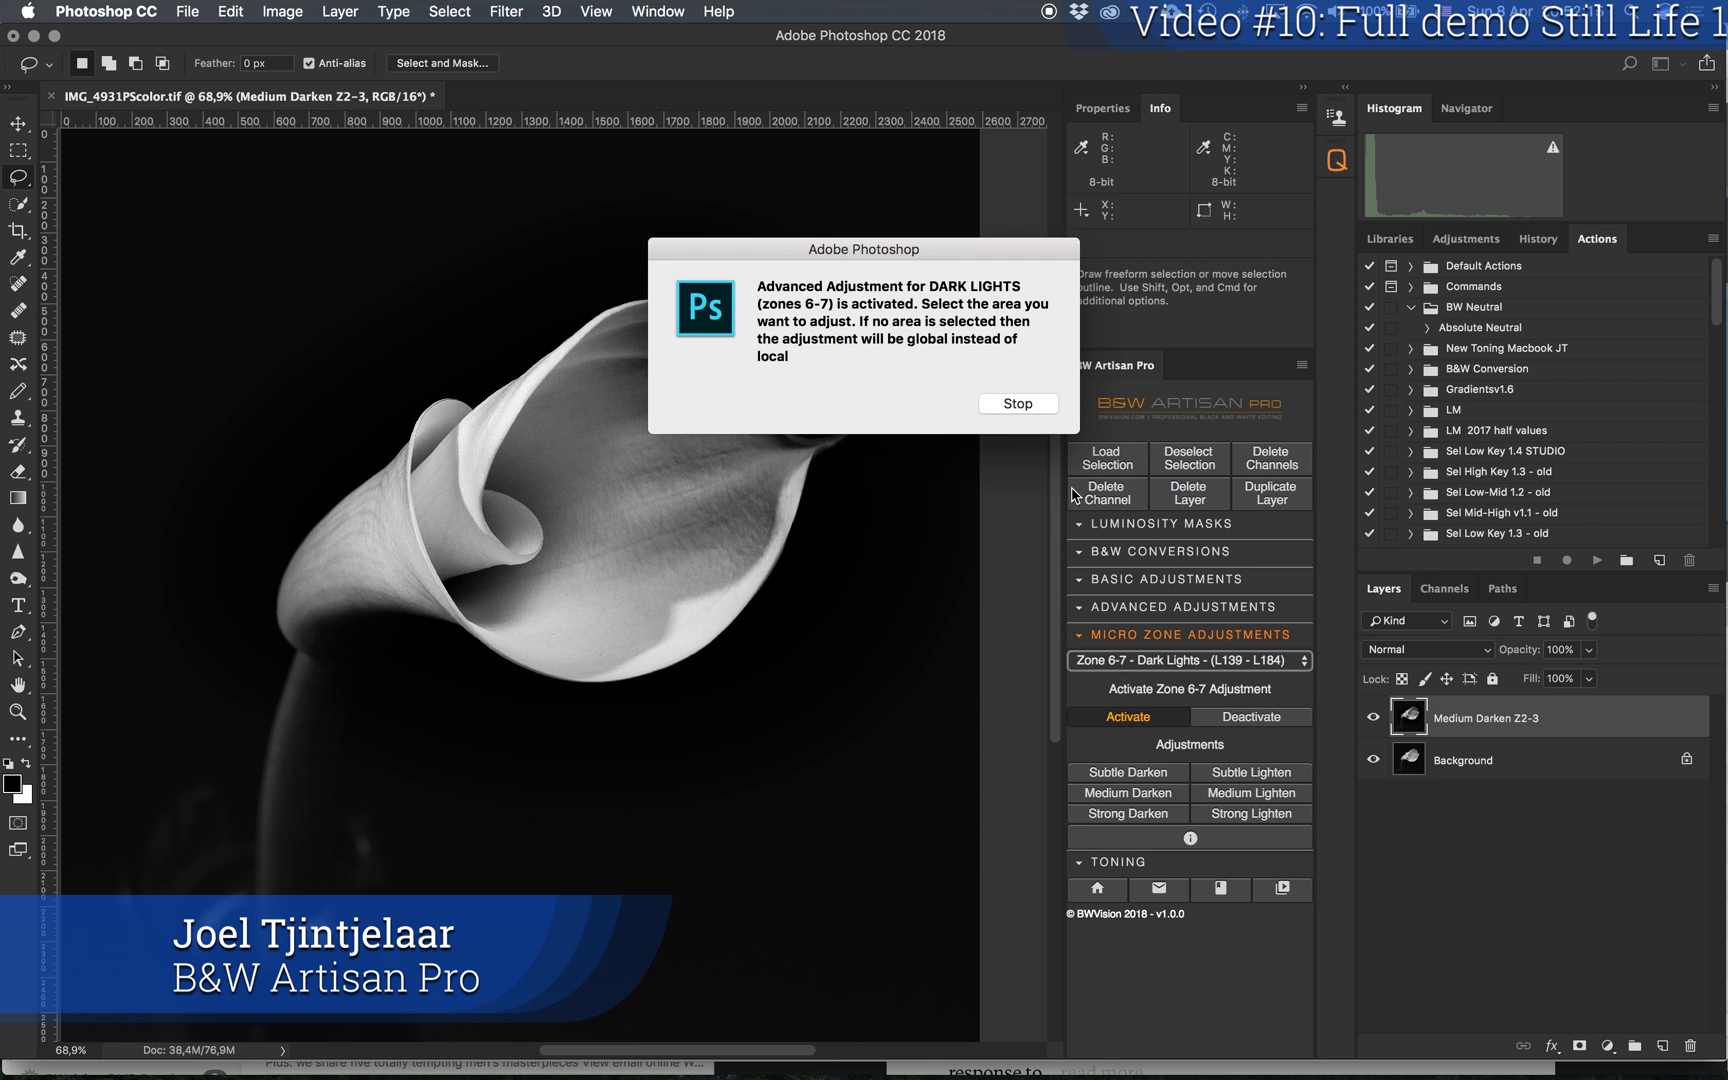
click(1025, 406)
mouse_move(777, 408)
mouse_down()
mouse_move(719, 310)
mouse_move(624, 308)
mouse_move(562, 355)
mouse_move(517, 420)
mouse_move(502, 484)
mouse_move(539, 564)
mouse_move(499, 613)
mouse_move(904, 468)
mouse_move(892, 391)
mouse_move(783, 392)
mouse_up()
click(1250, 793)
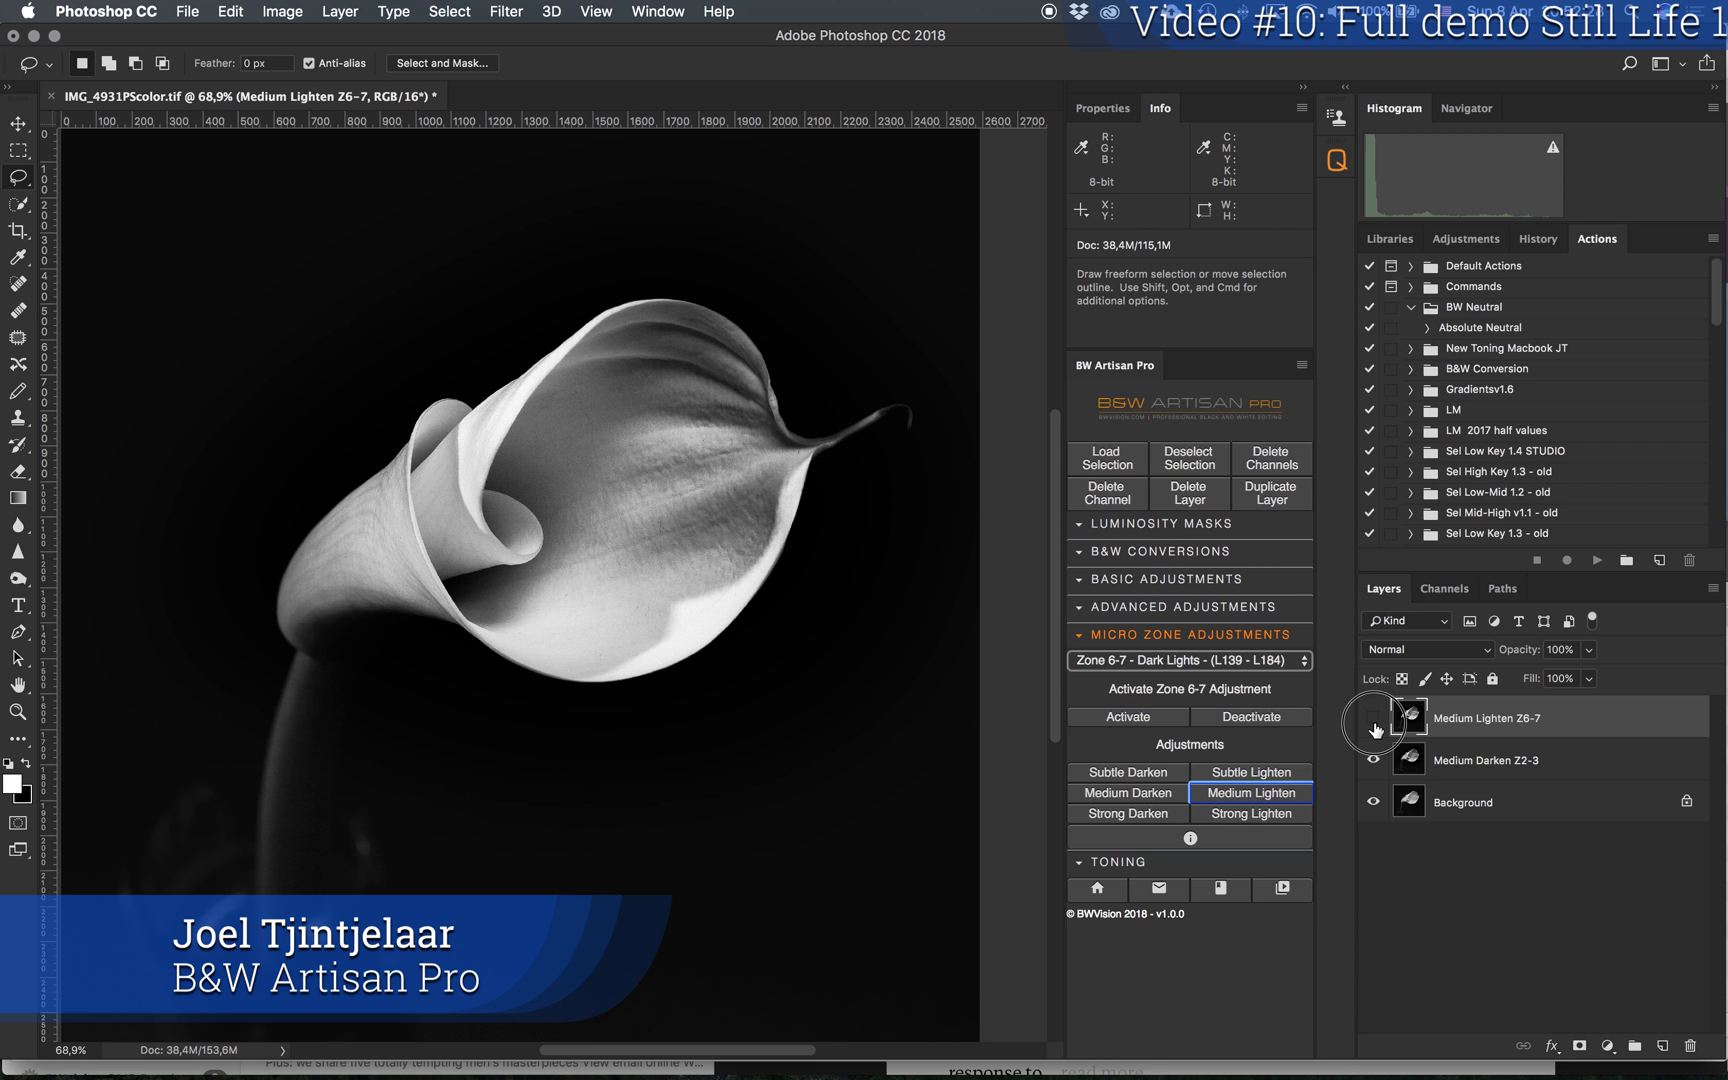
click(1373, 718)
click(1373, 720)
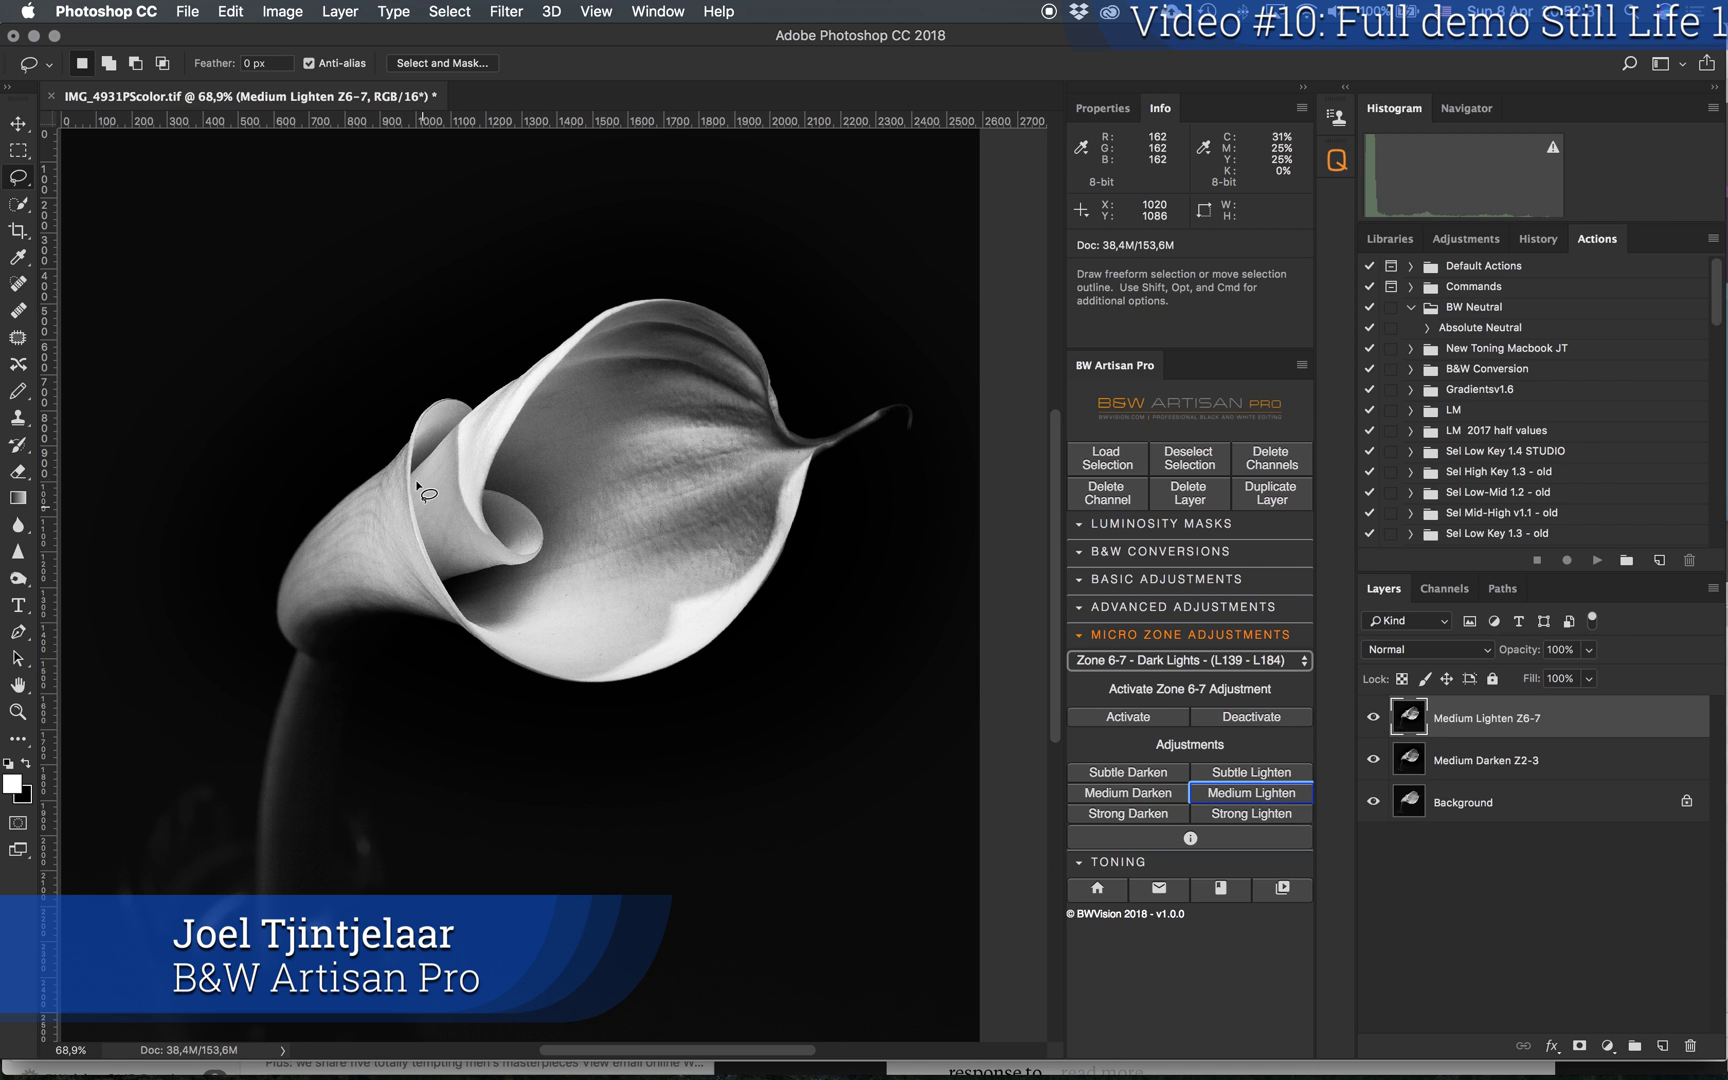
Step: Apply Zone 6-7 Medium Lighten to two lassoed areas: the rolled petal's outer side, about 458 × 657 px, and an area around its upper tip
mouse_move(418, 410)
mouse_down()
mouse_move(346, 479)
mouse_move(354, 574)
mouse_move(410, 632)
mouse_move(491, 624)
mouse_move(496, 540)
mouse_move(418, 412)
mouse_up()
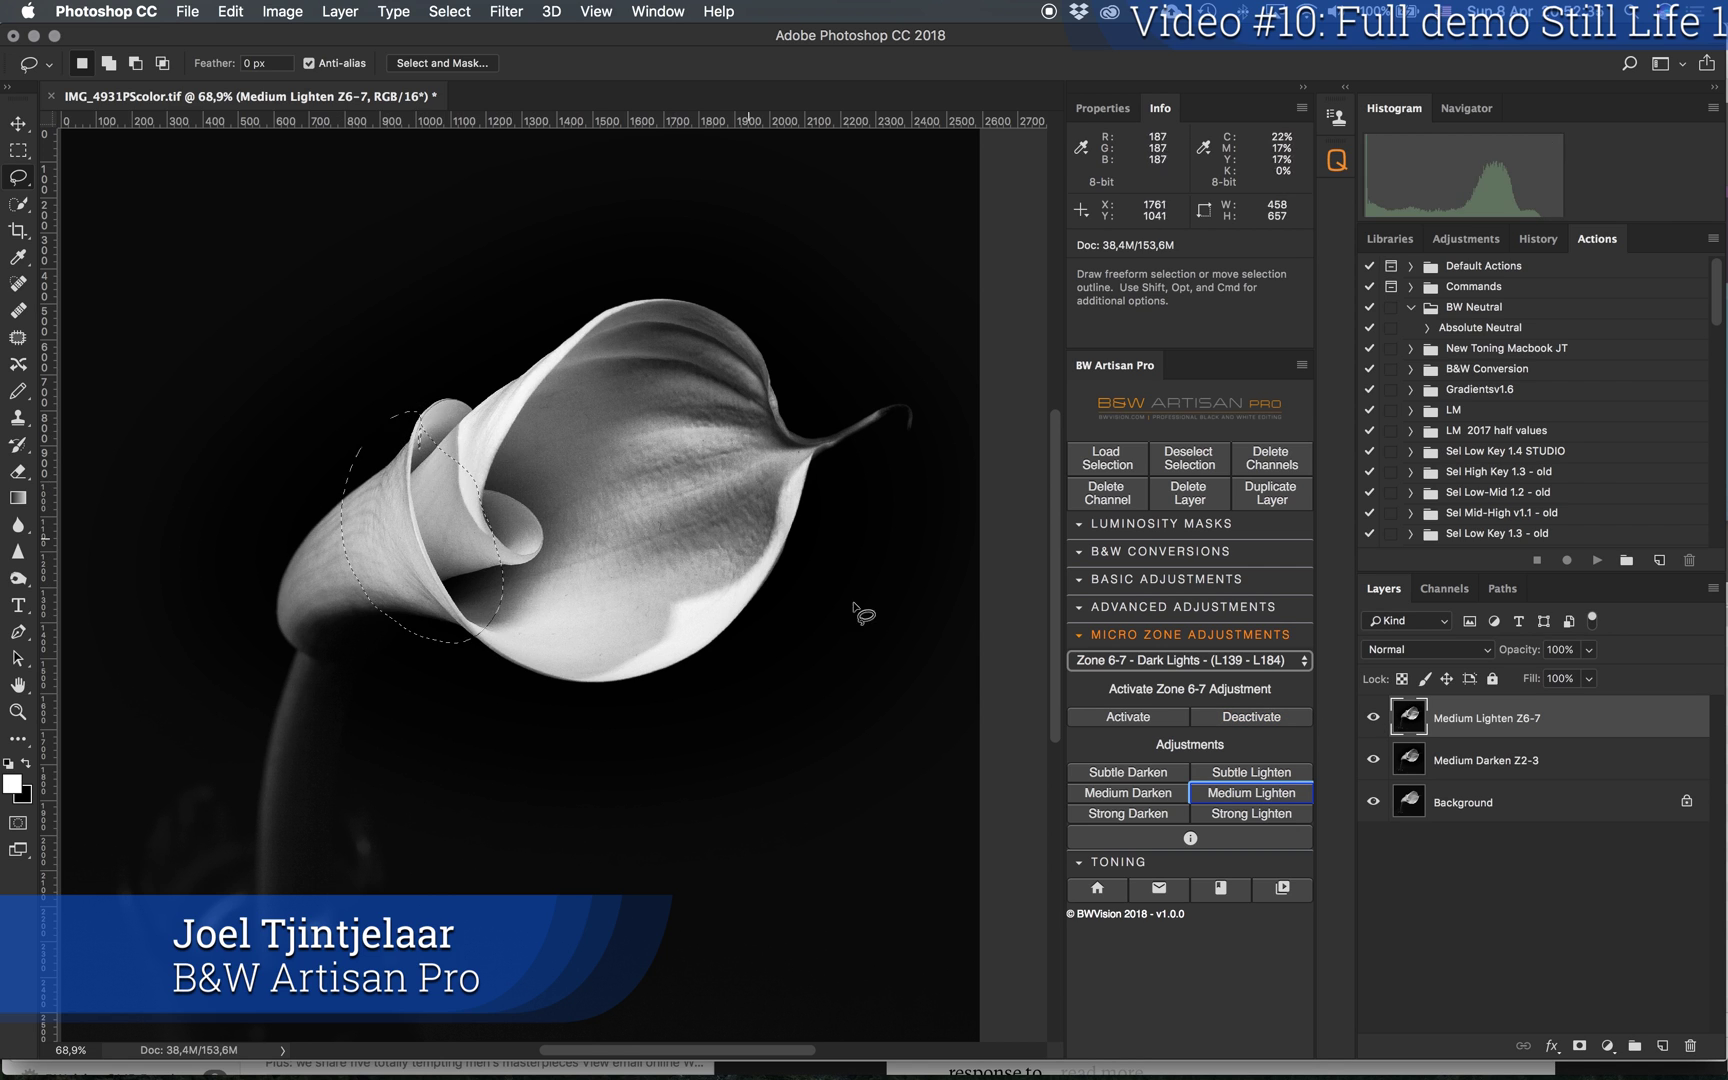
click(1262, 798)
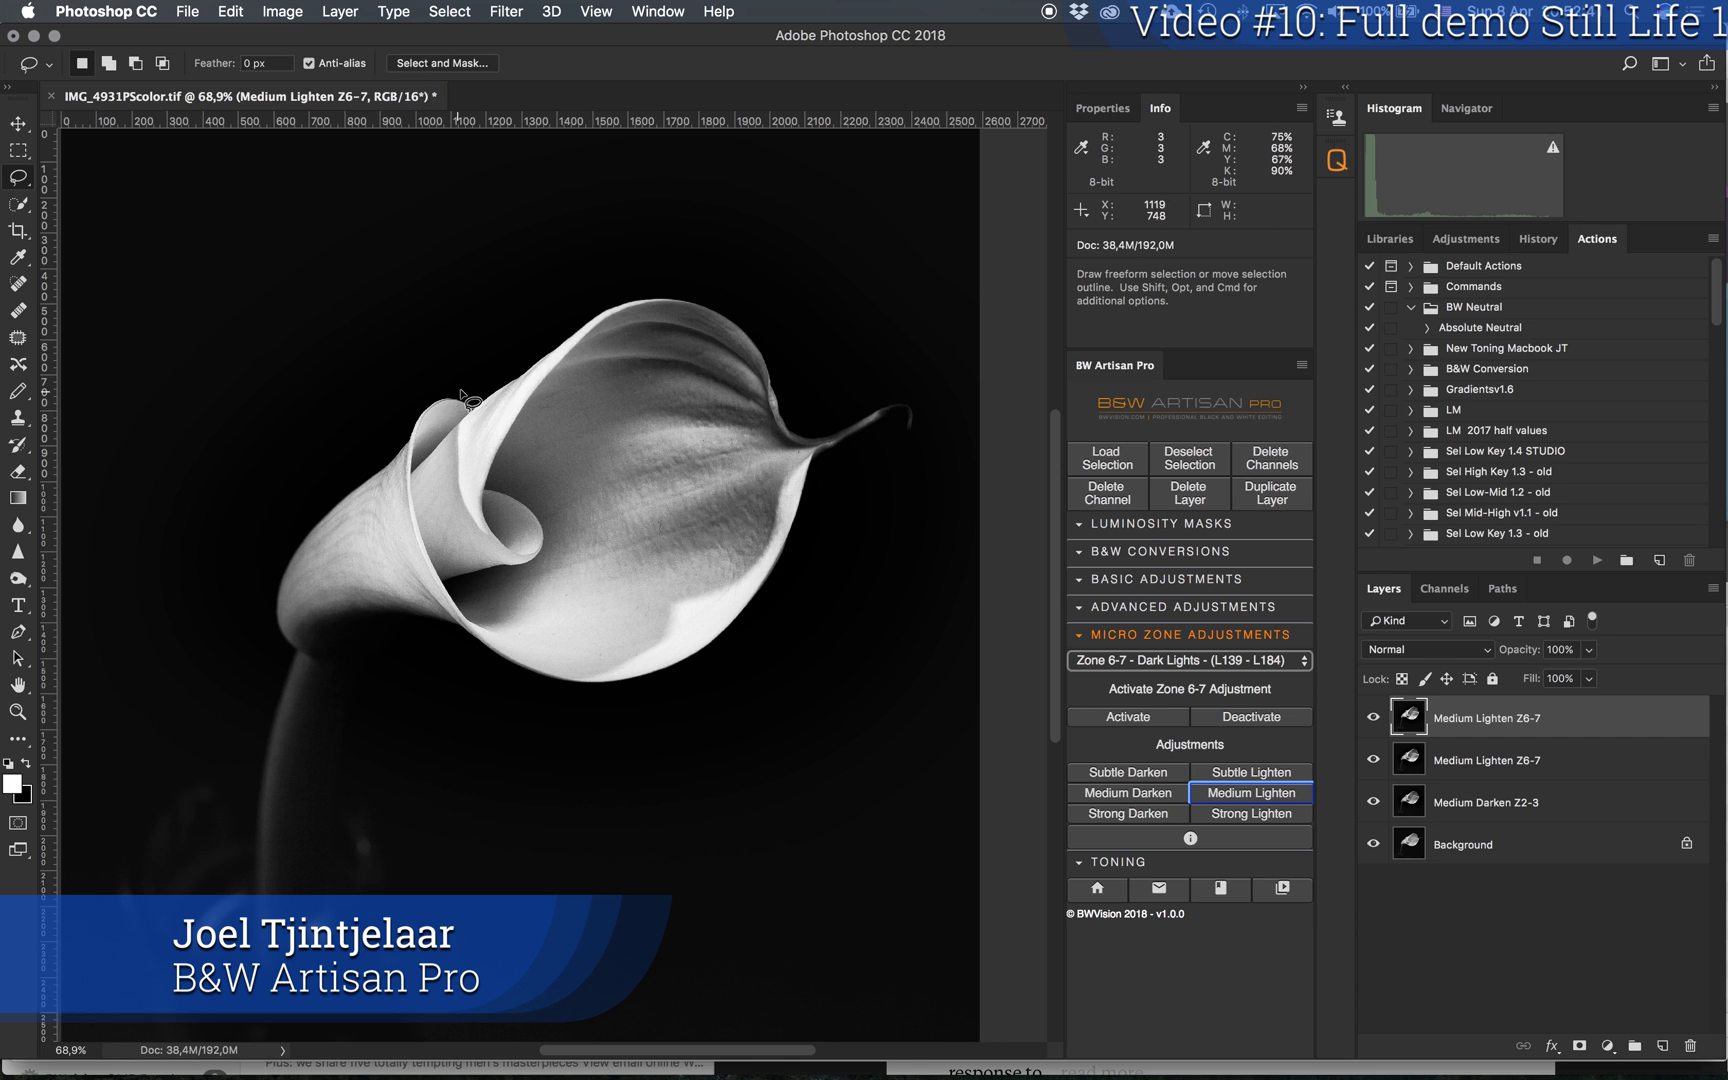
click(423, 383)
mouse_move(423, 383)
mouse_down()
mouse_move(392, 461)
mouse_move(477, 432)
mouse_move(483, 408)
mouse_move(440, 375)
mouse_up()
click(1255, 794)
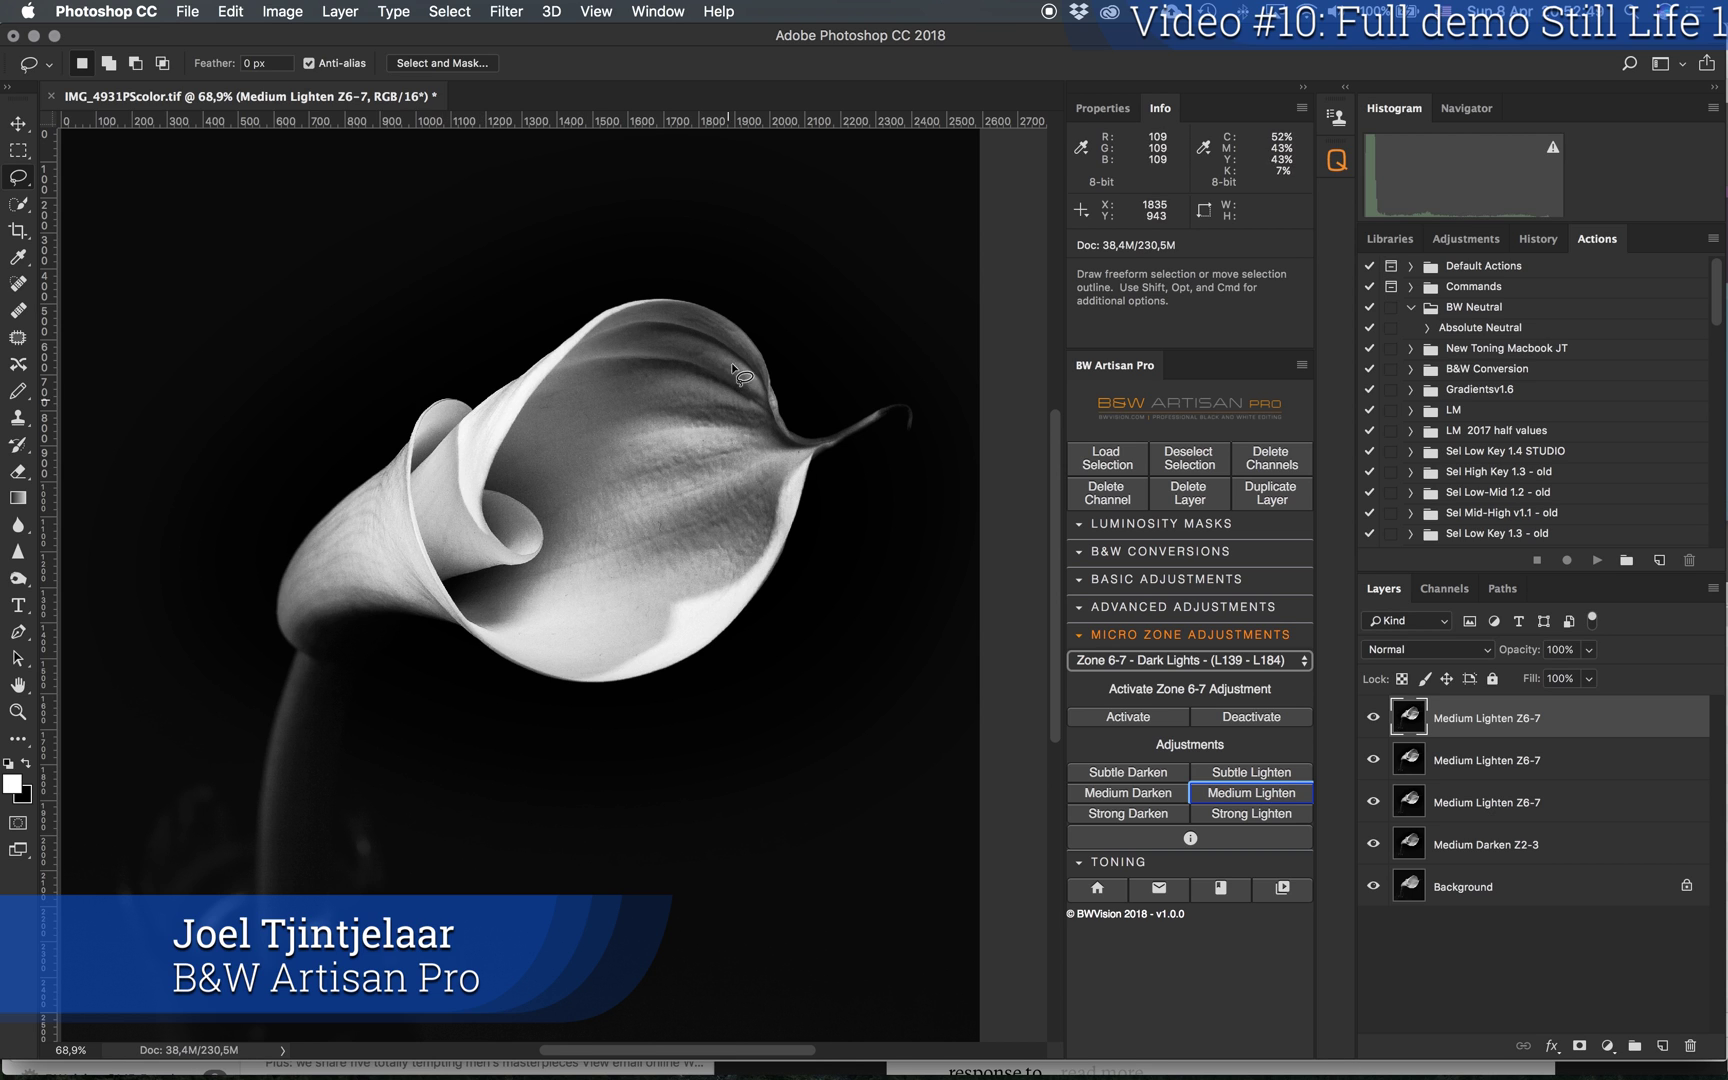
Step: Lasso the bloom's interior up to its outer rim, apply Medium Lighten, and deactivate the Zone 6-7 adjustment
mouse_move(776, 418)
mouse_down()
mouse_move(712, 320)
mouse_move(600, 322)
mouse_move(540, 380)
mouse_move(527, 475)
mouse_move(561, 577)
mouse_move(815, 455)
mouse_up()
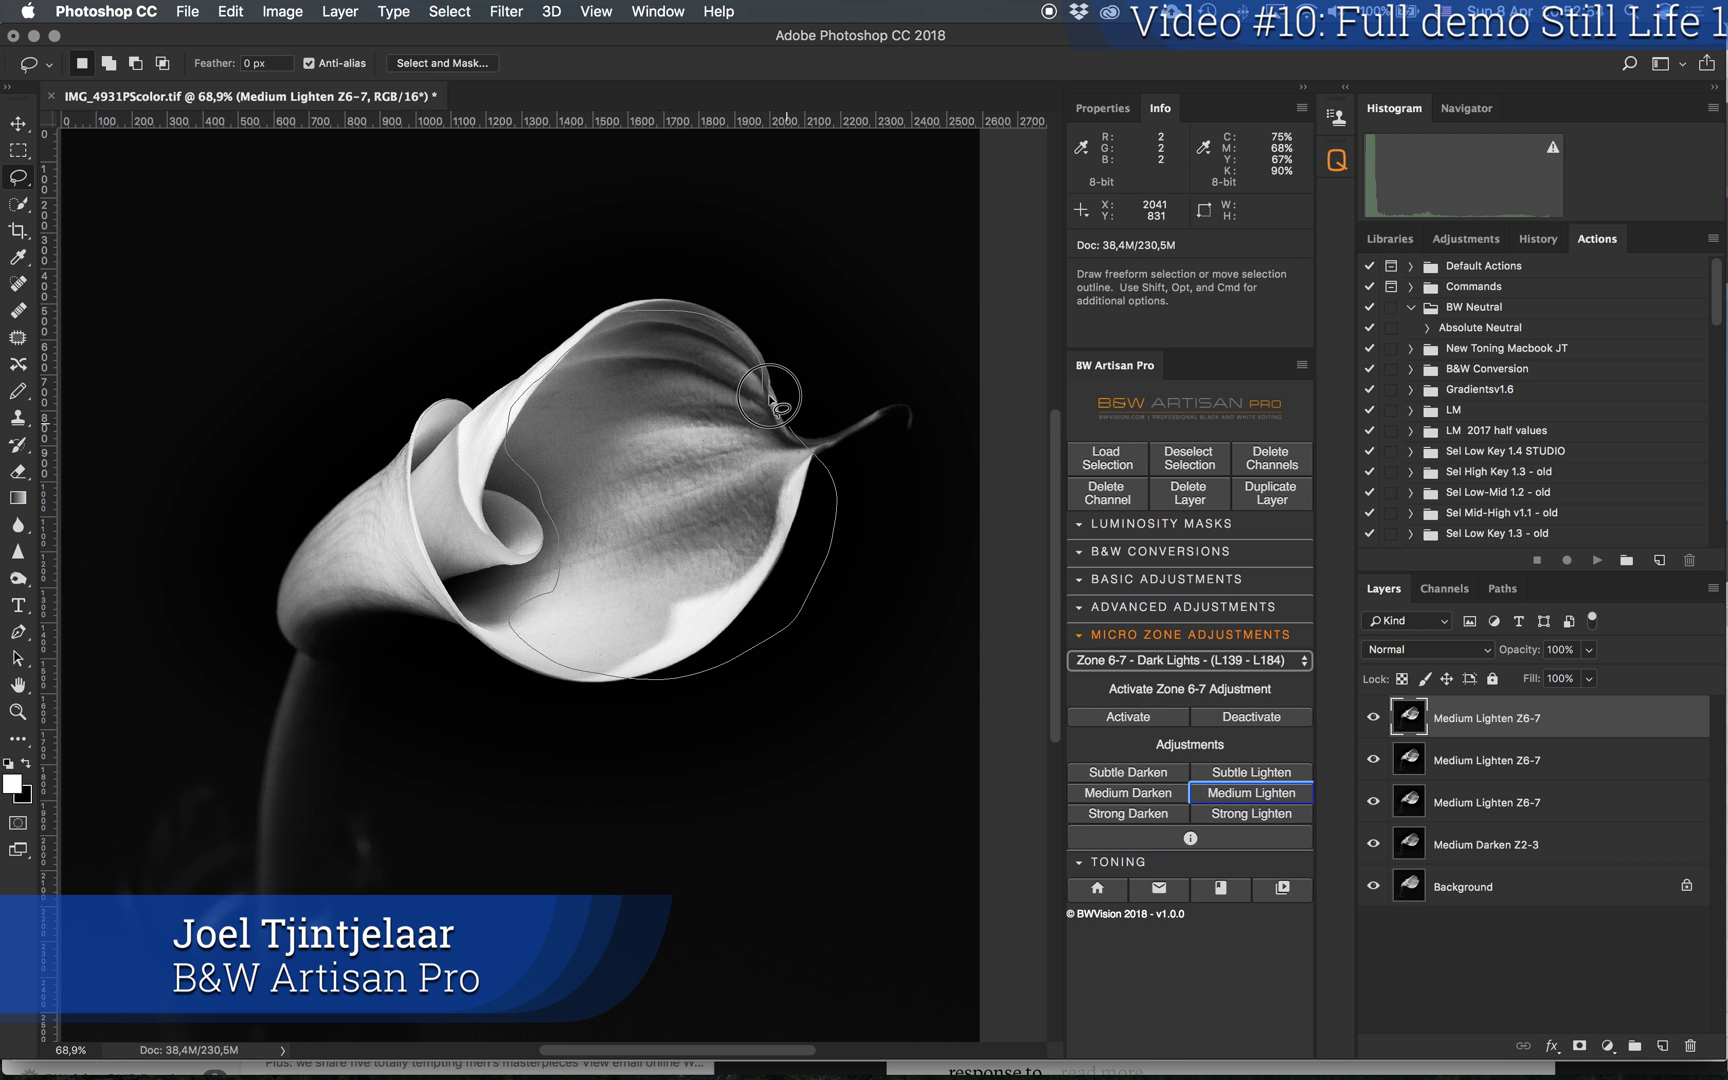
click(1252, 795)
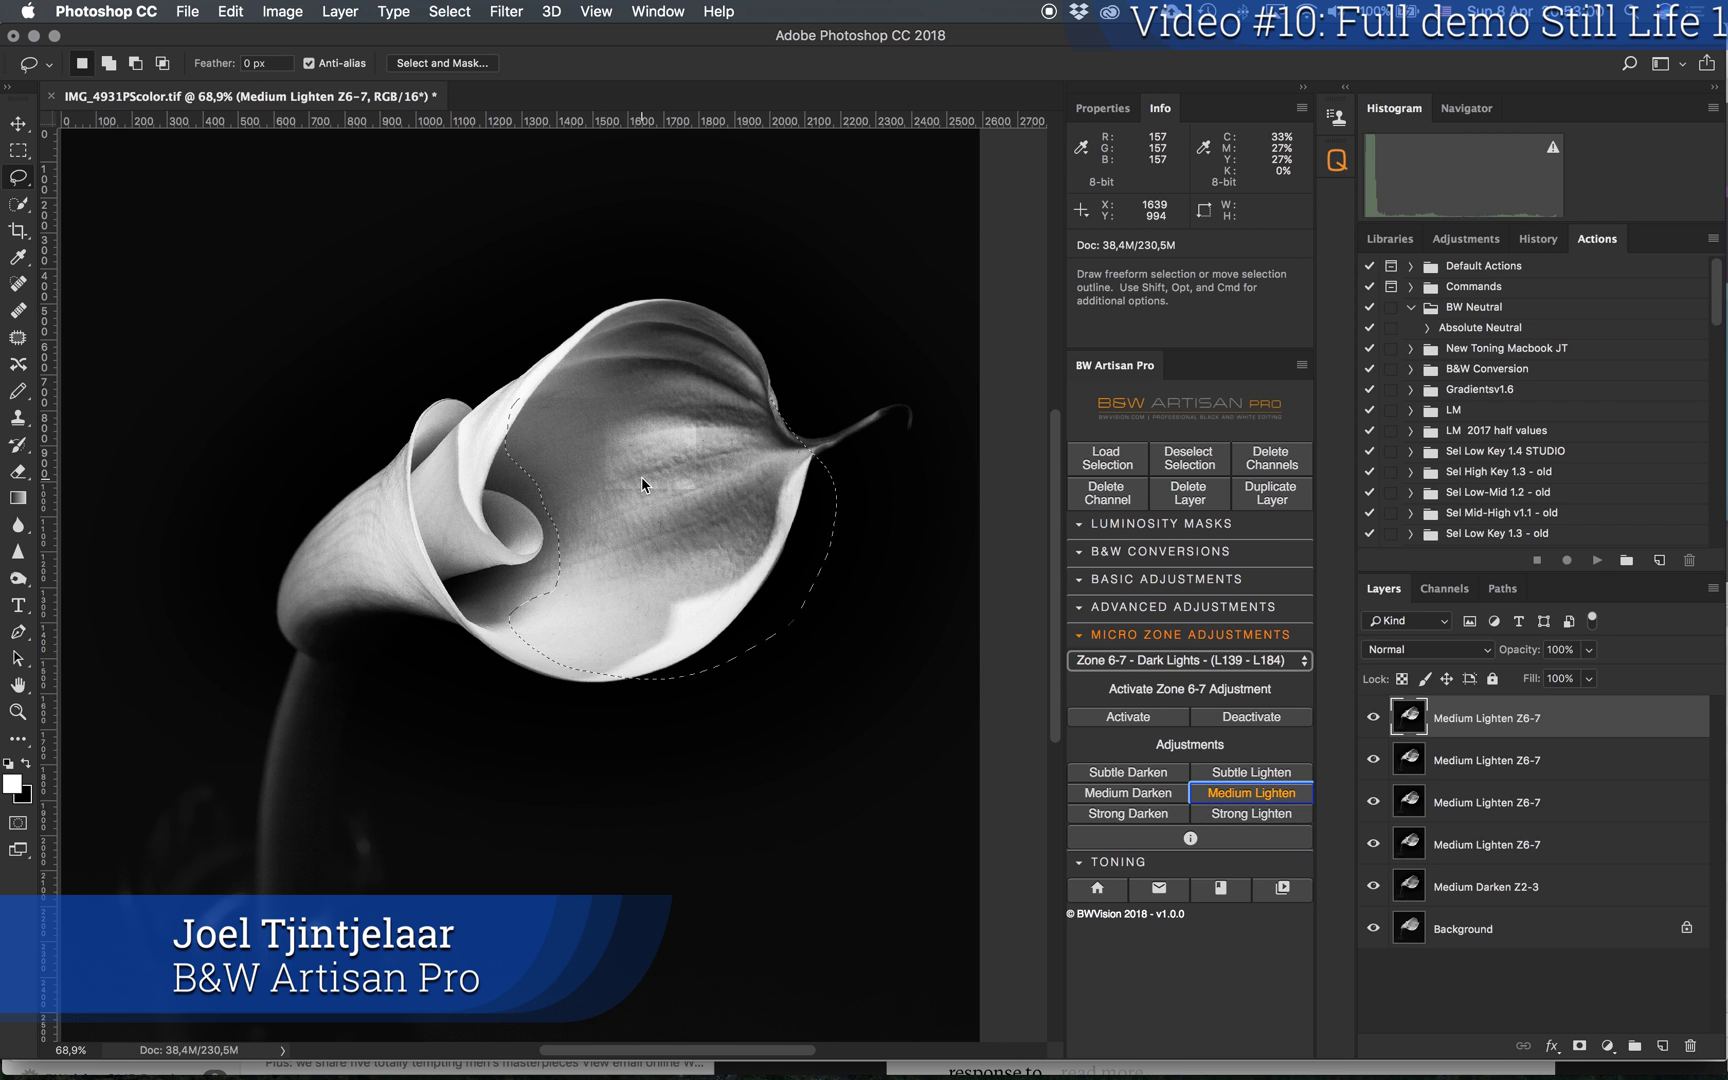
click(1265, 720)
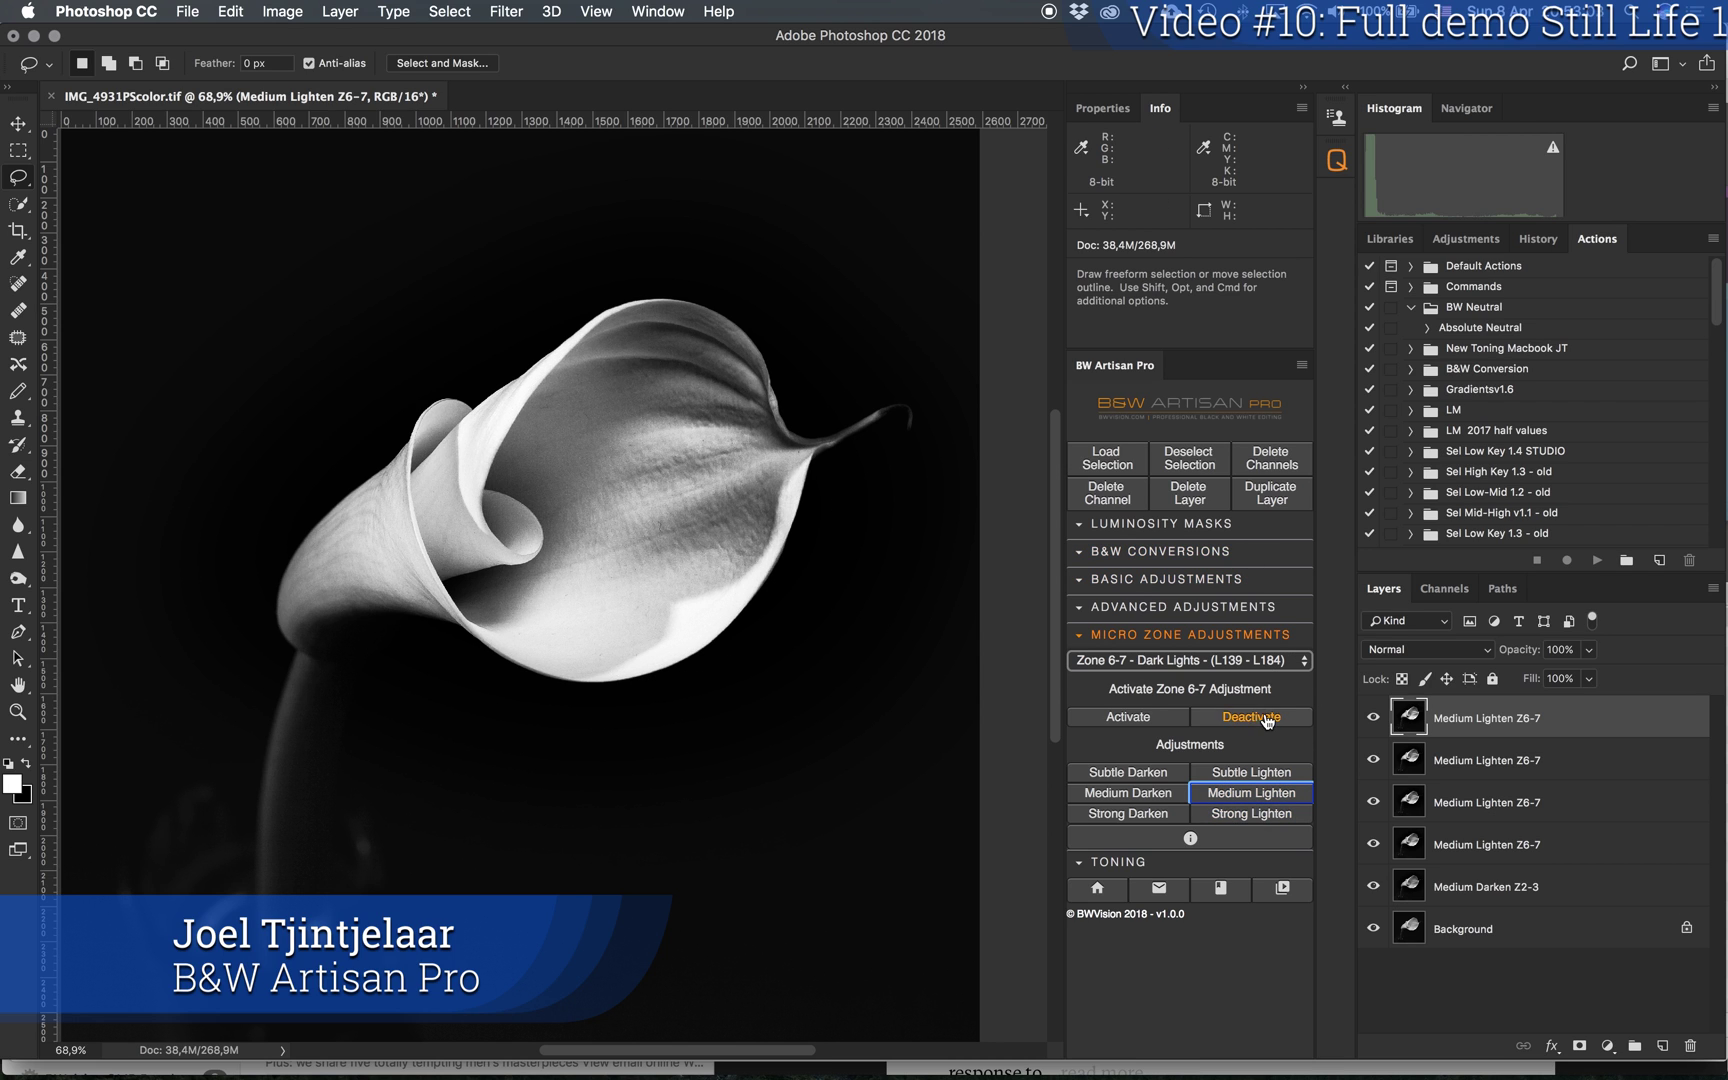
Step: Merge all Medium Lighten Z6-7 layers down into the Medium Darken Z2-3 layer, and compare before and after
right_click(1594, 737)
key(Escape)
click(1518, 727)
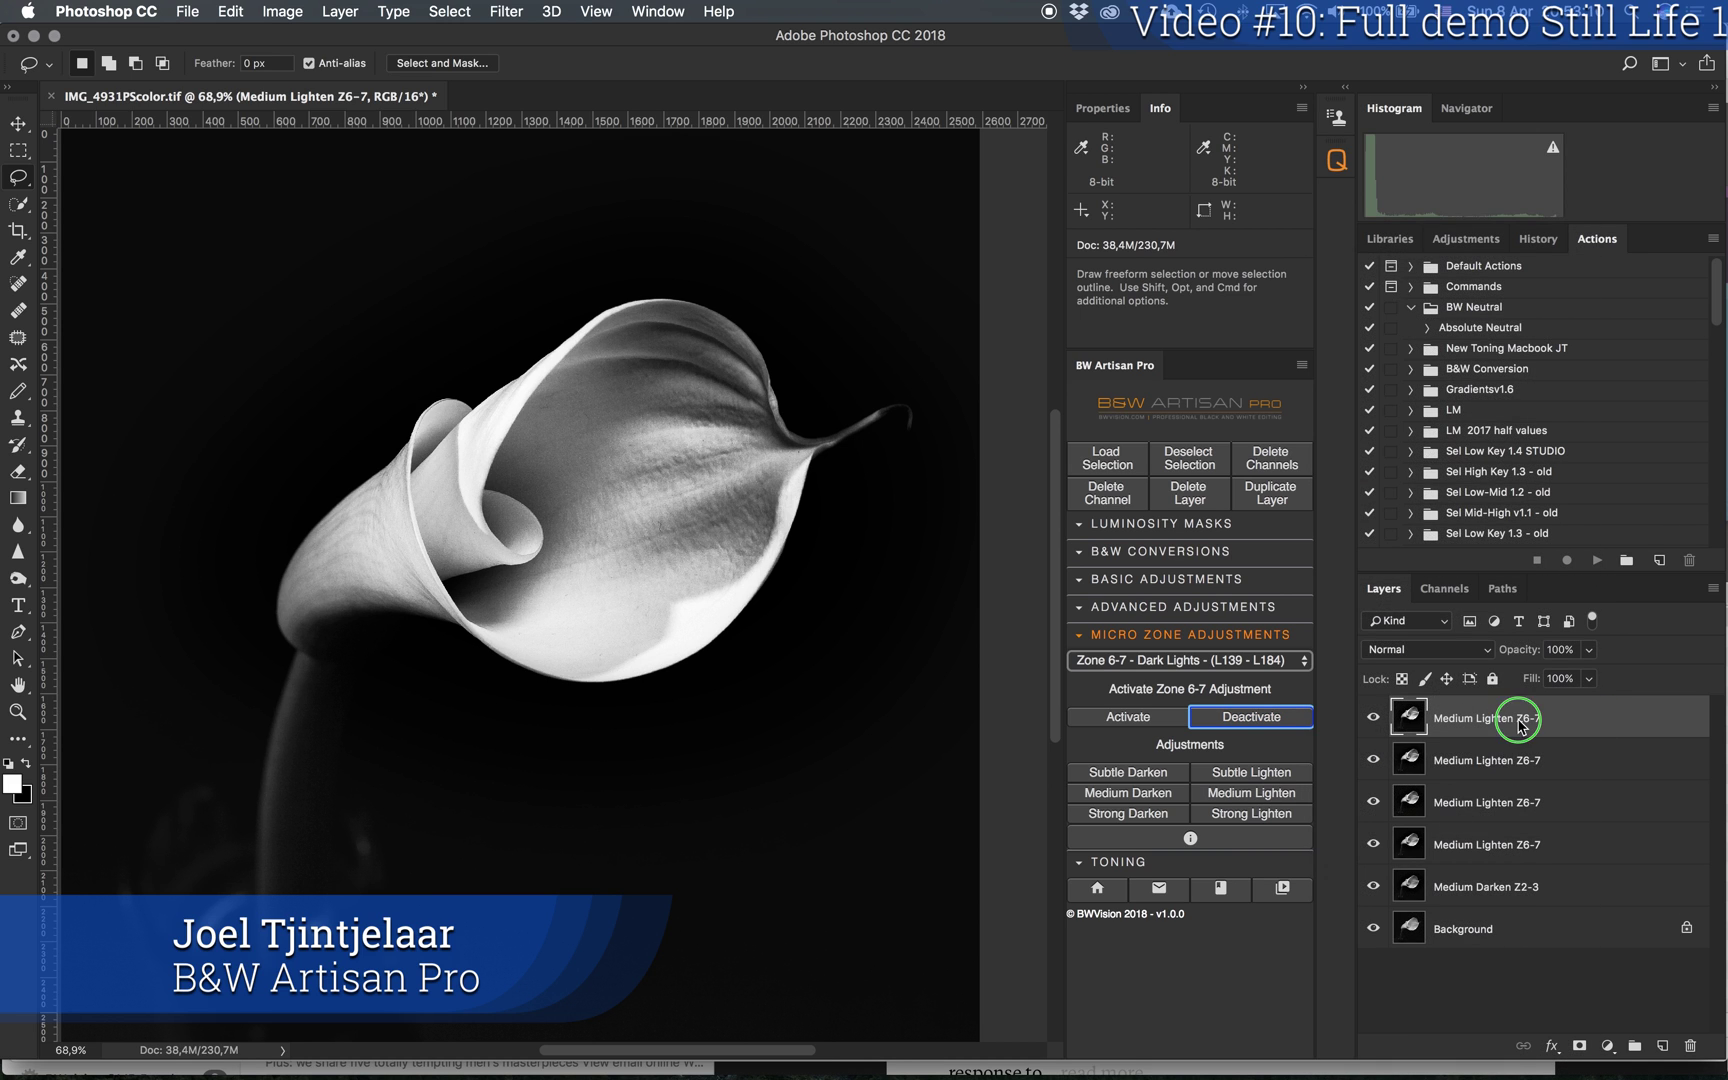
right_click(1518, 727)
key(Escape)
key(BackSpace)
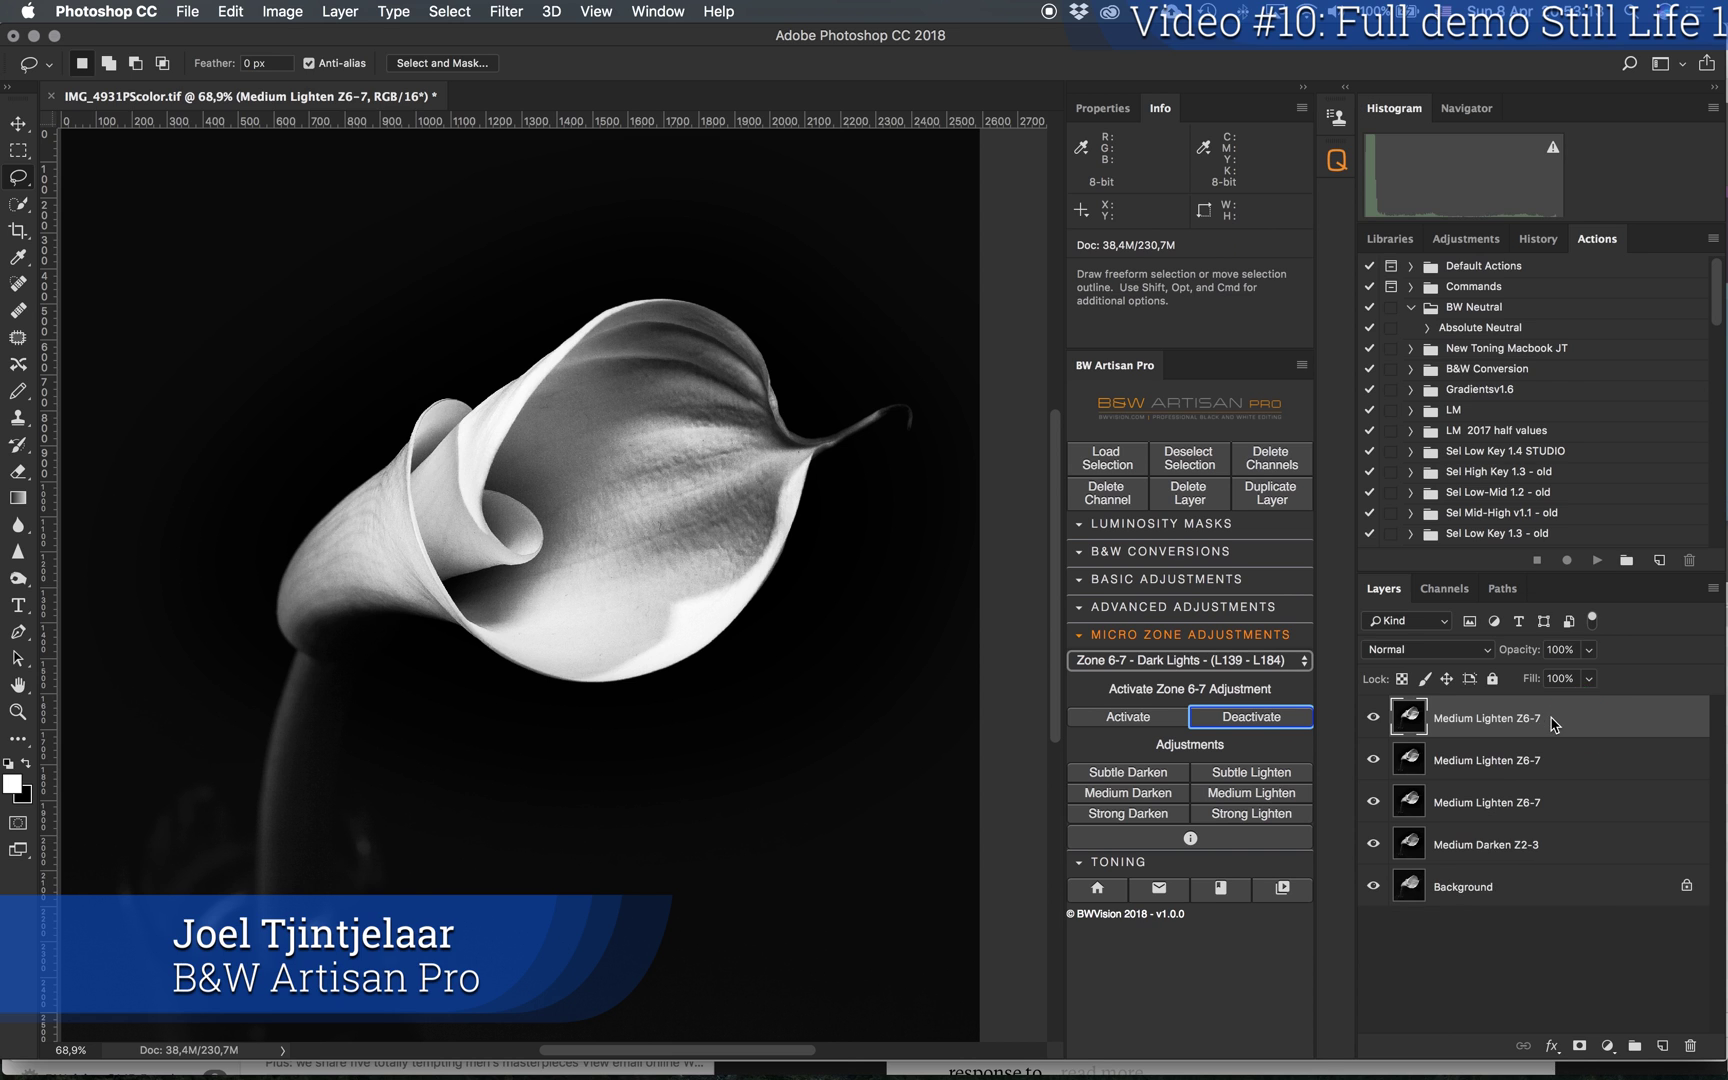
right_click(1553, 725)
key(Escape)
right_click(1560, 725)
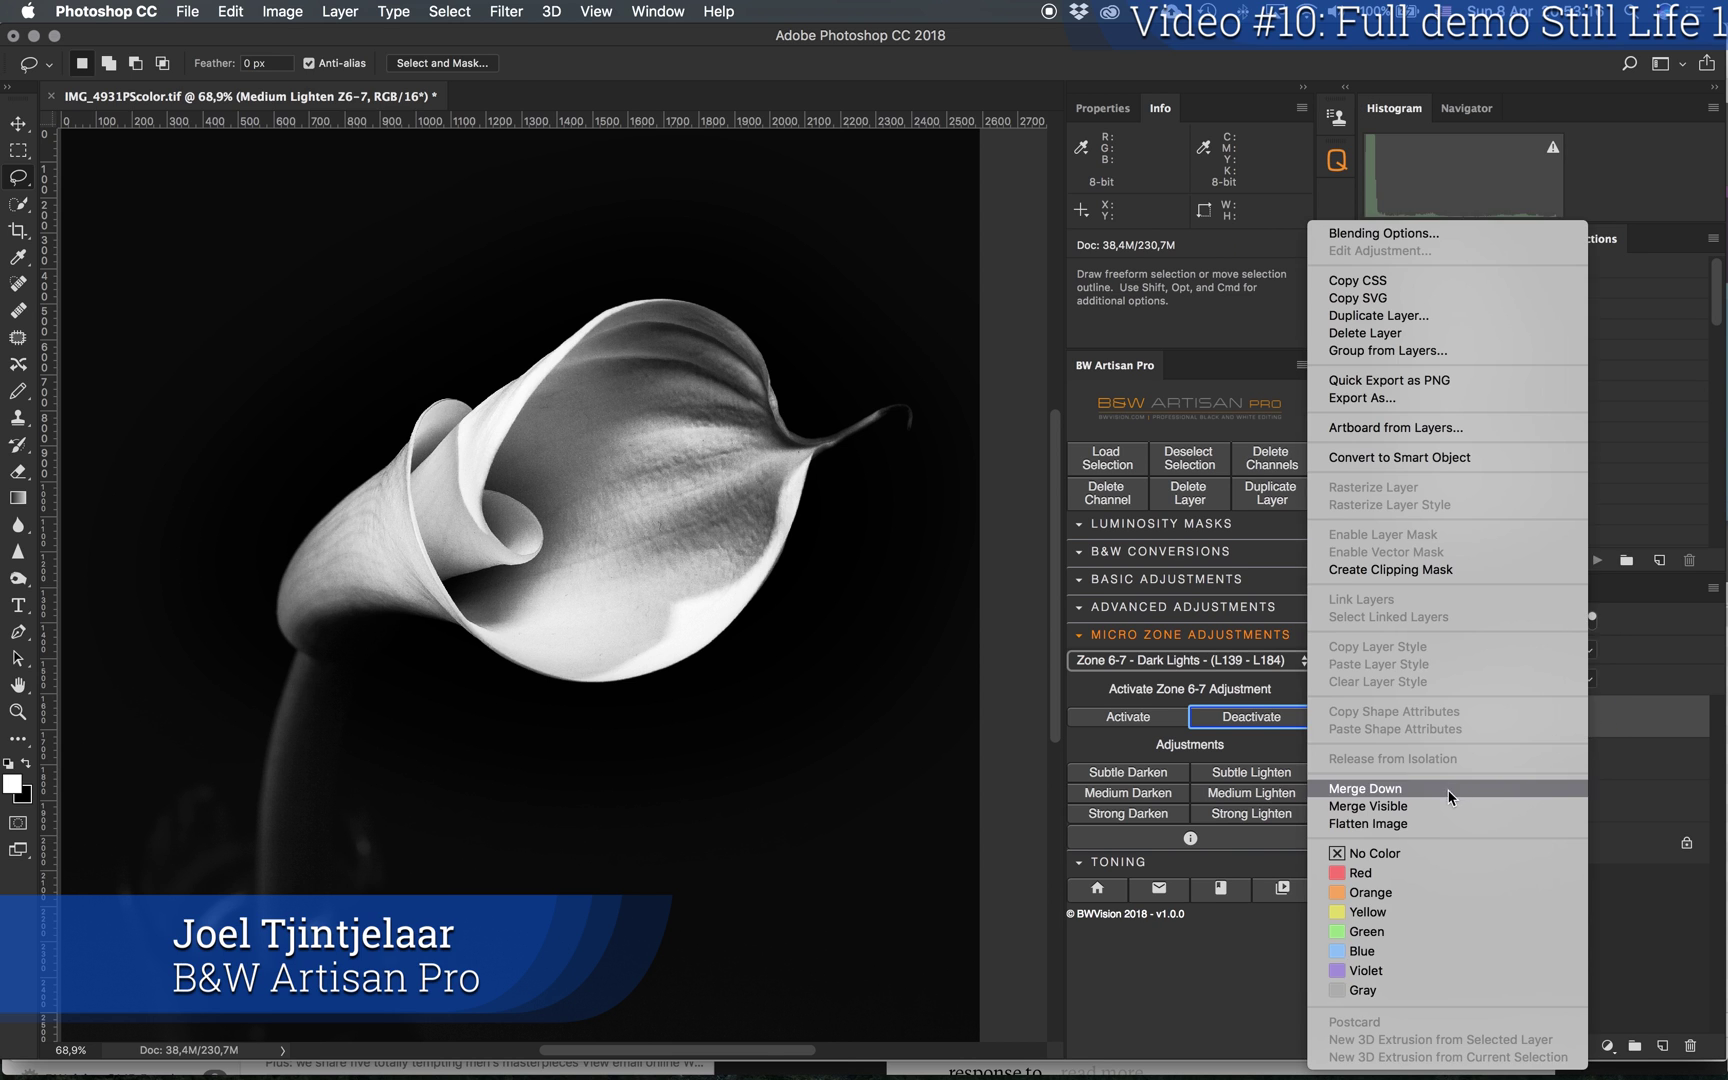
right_click(1562, 727)
click(1449, 789)
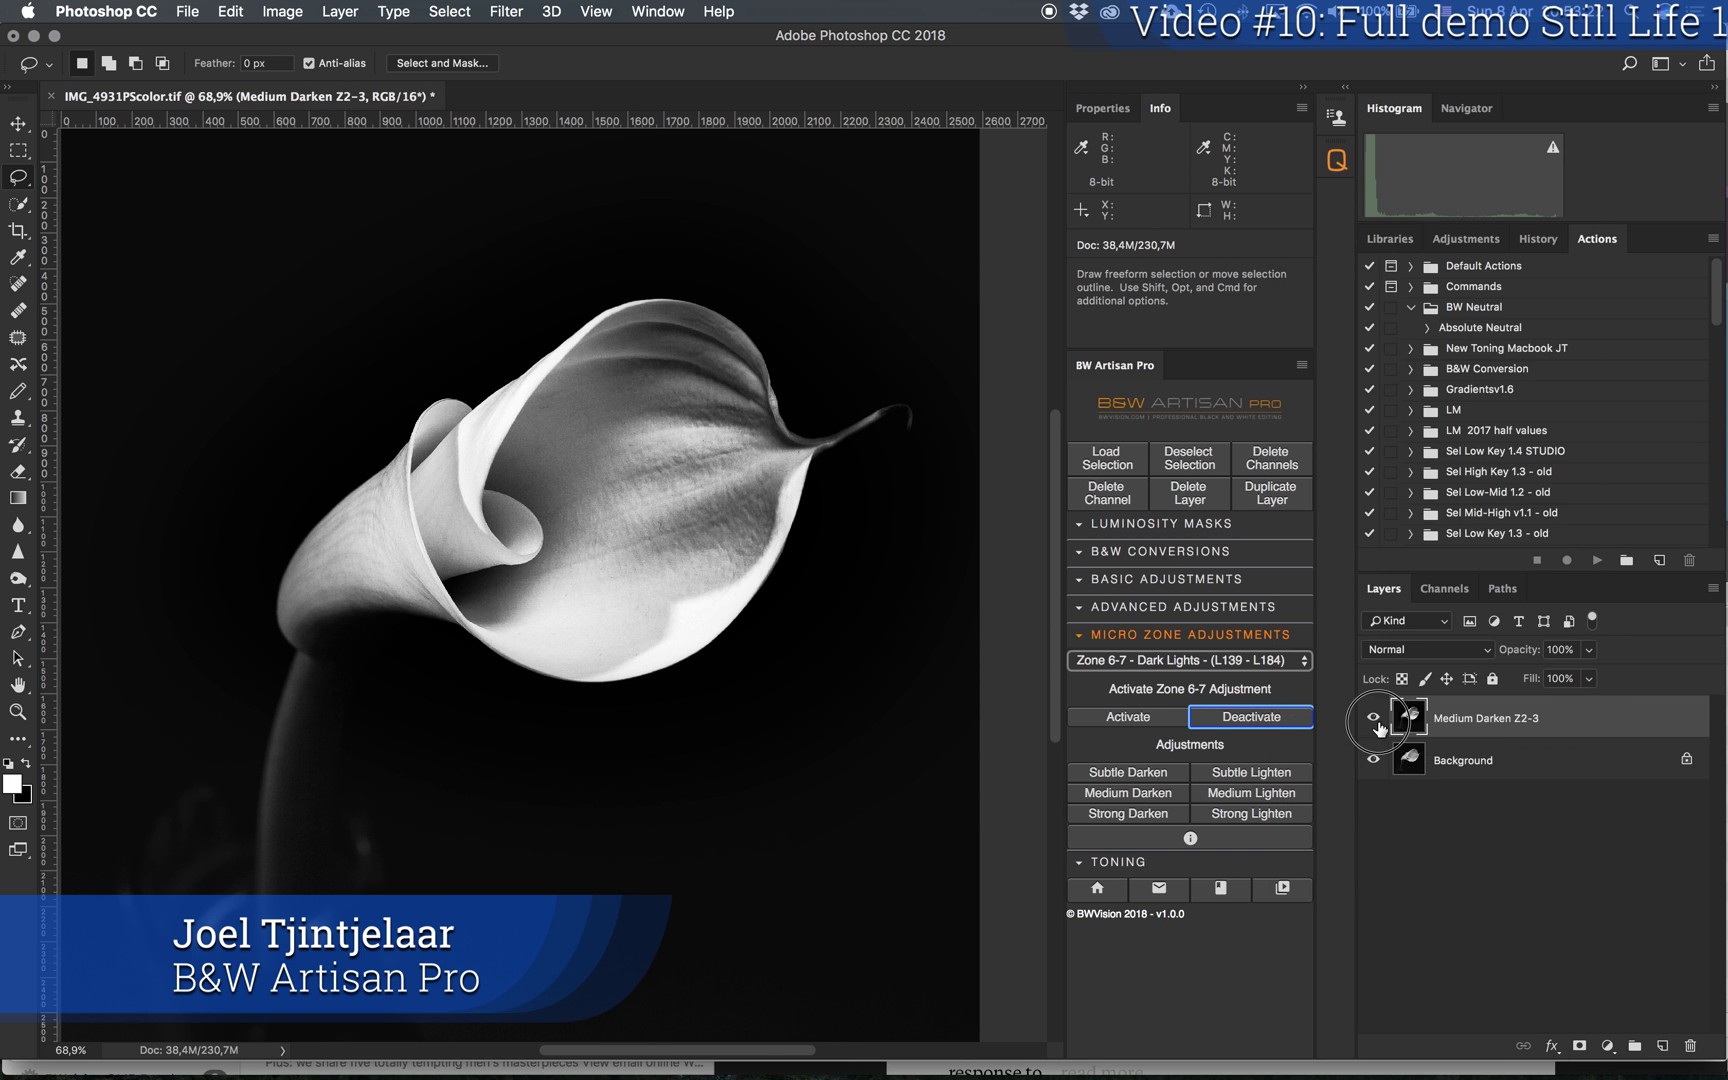
click(1376, 722)
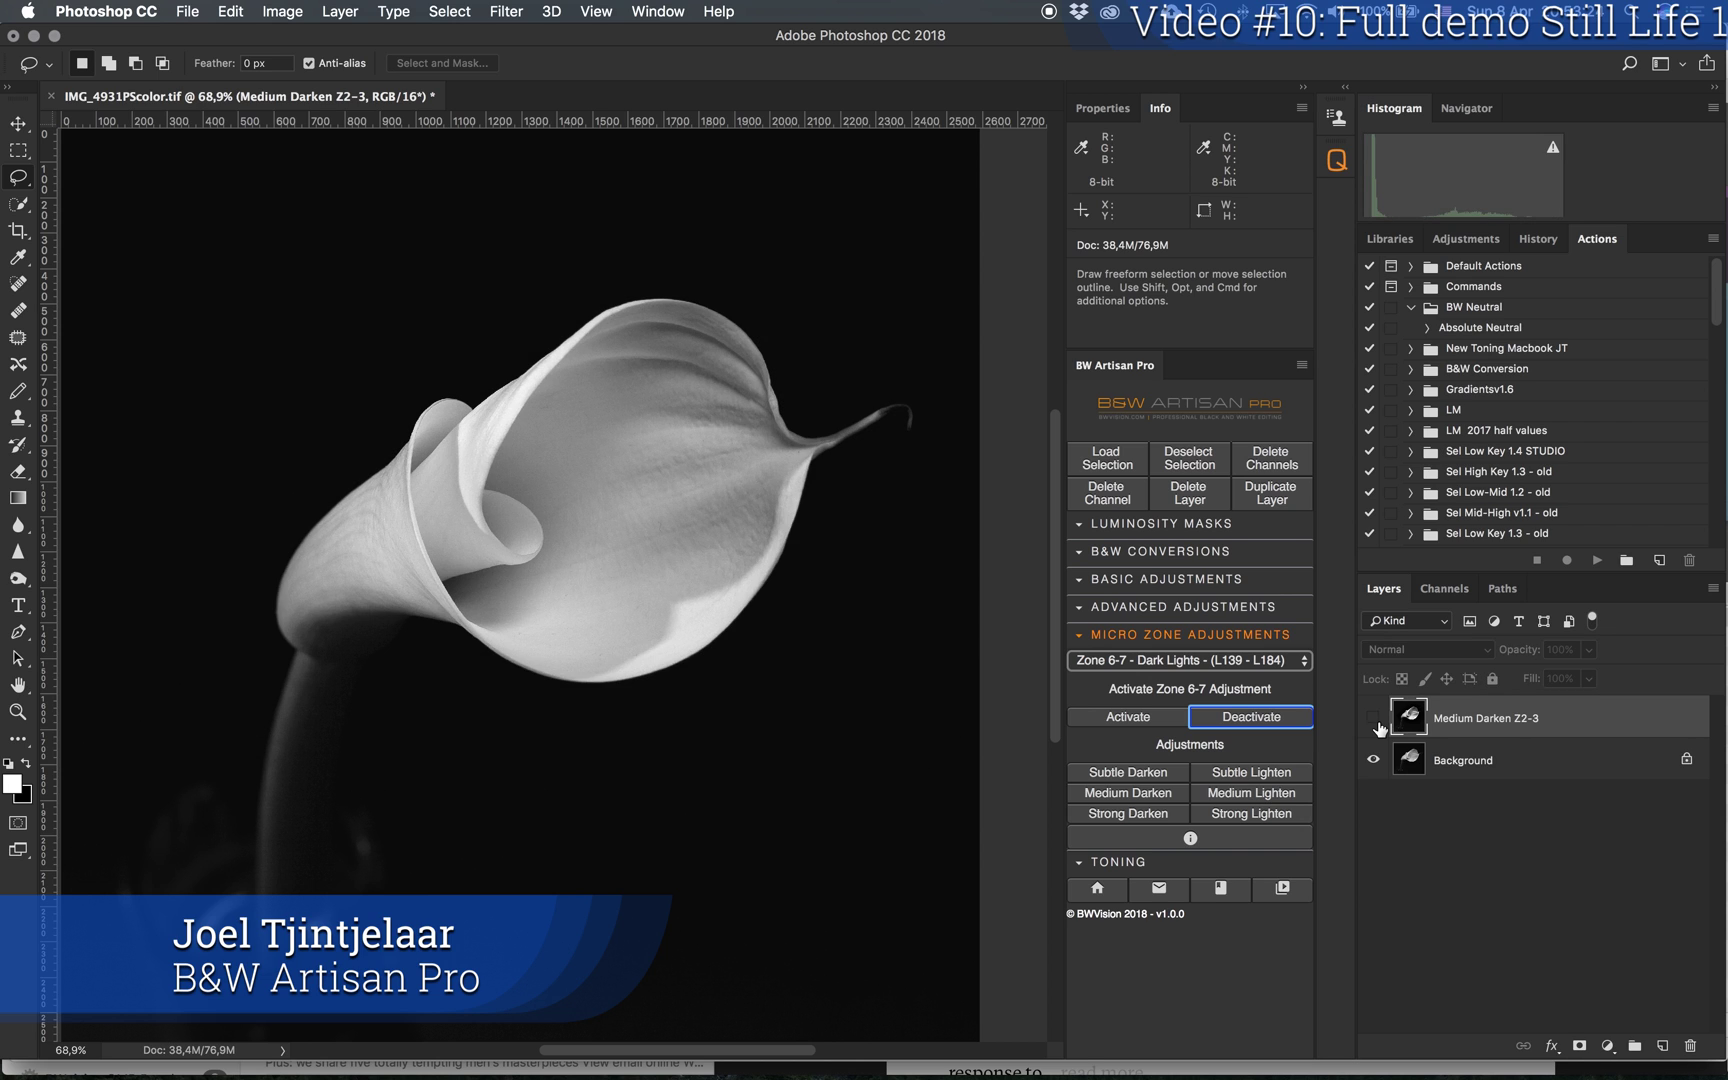
click(1374, 719)
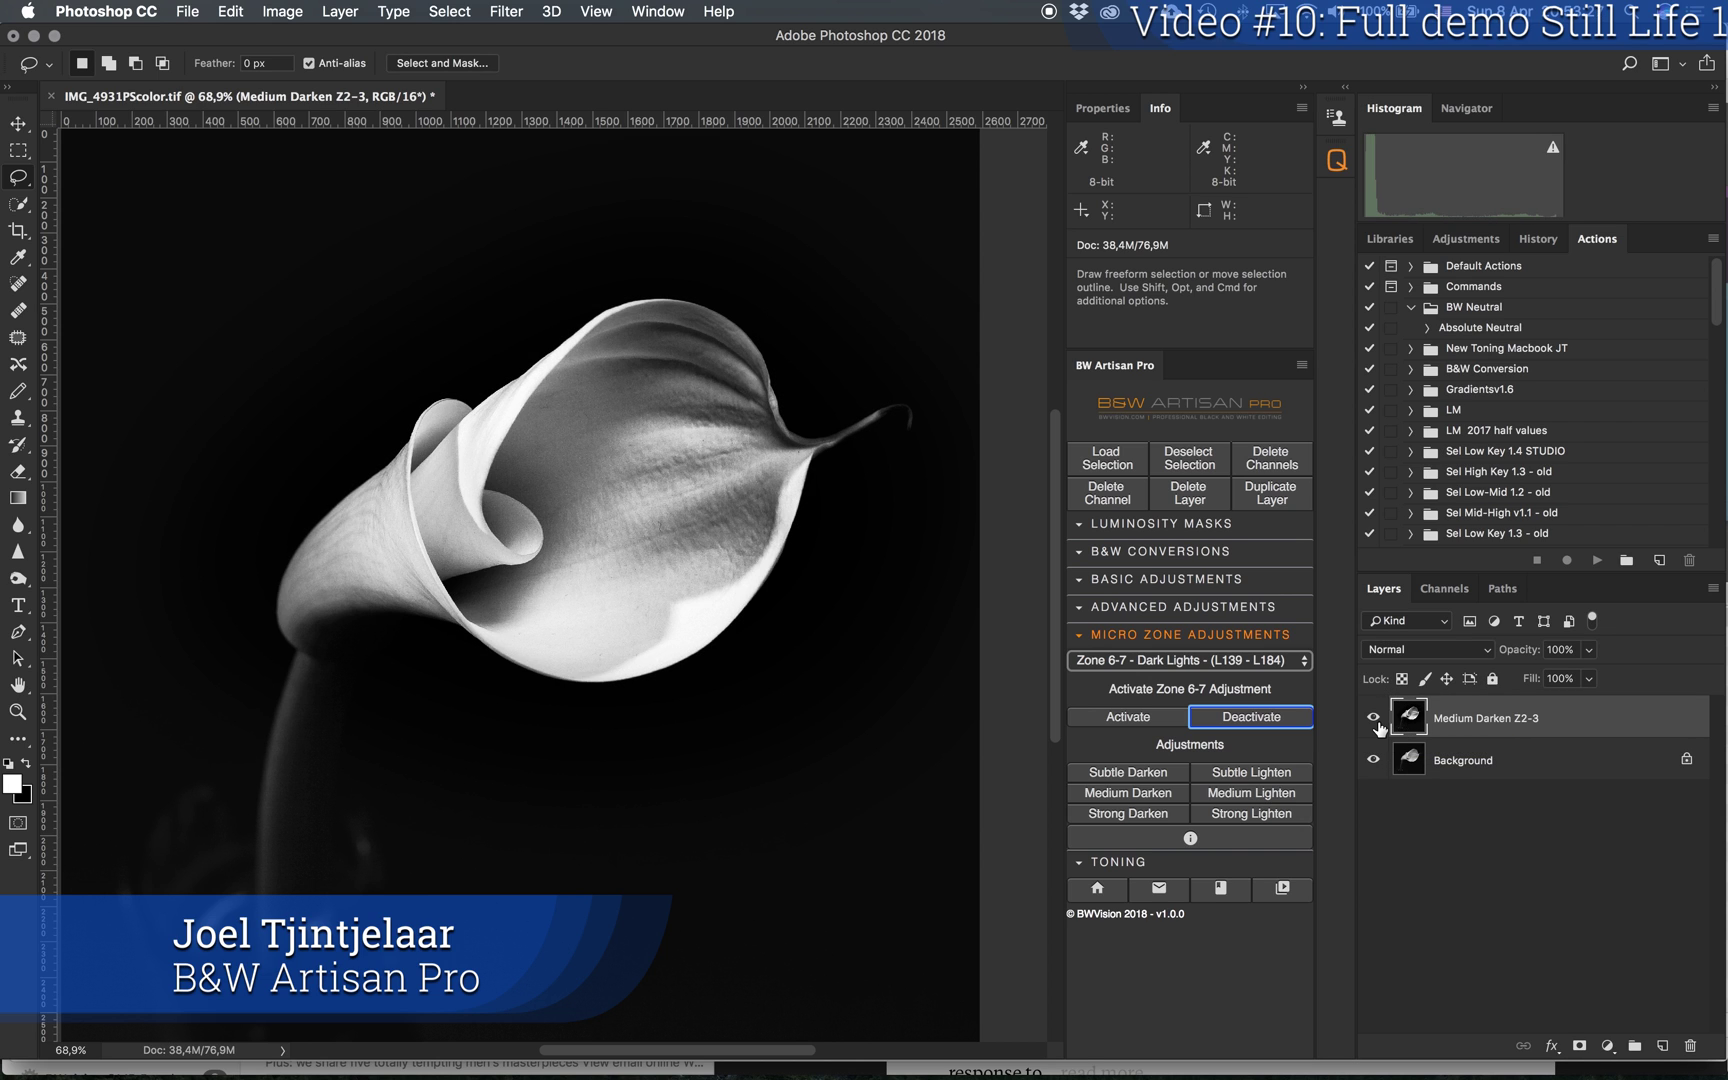
Step: Choose Zone 8-9 - Mid Lights (L185 - L231) for the micro zone adjustments and activate it
scroll(1030, 600, left, 3)
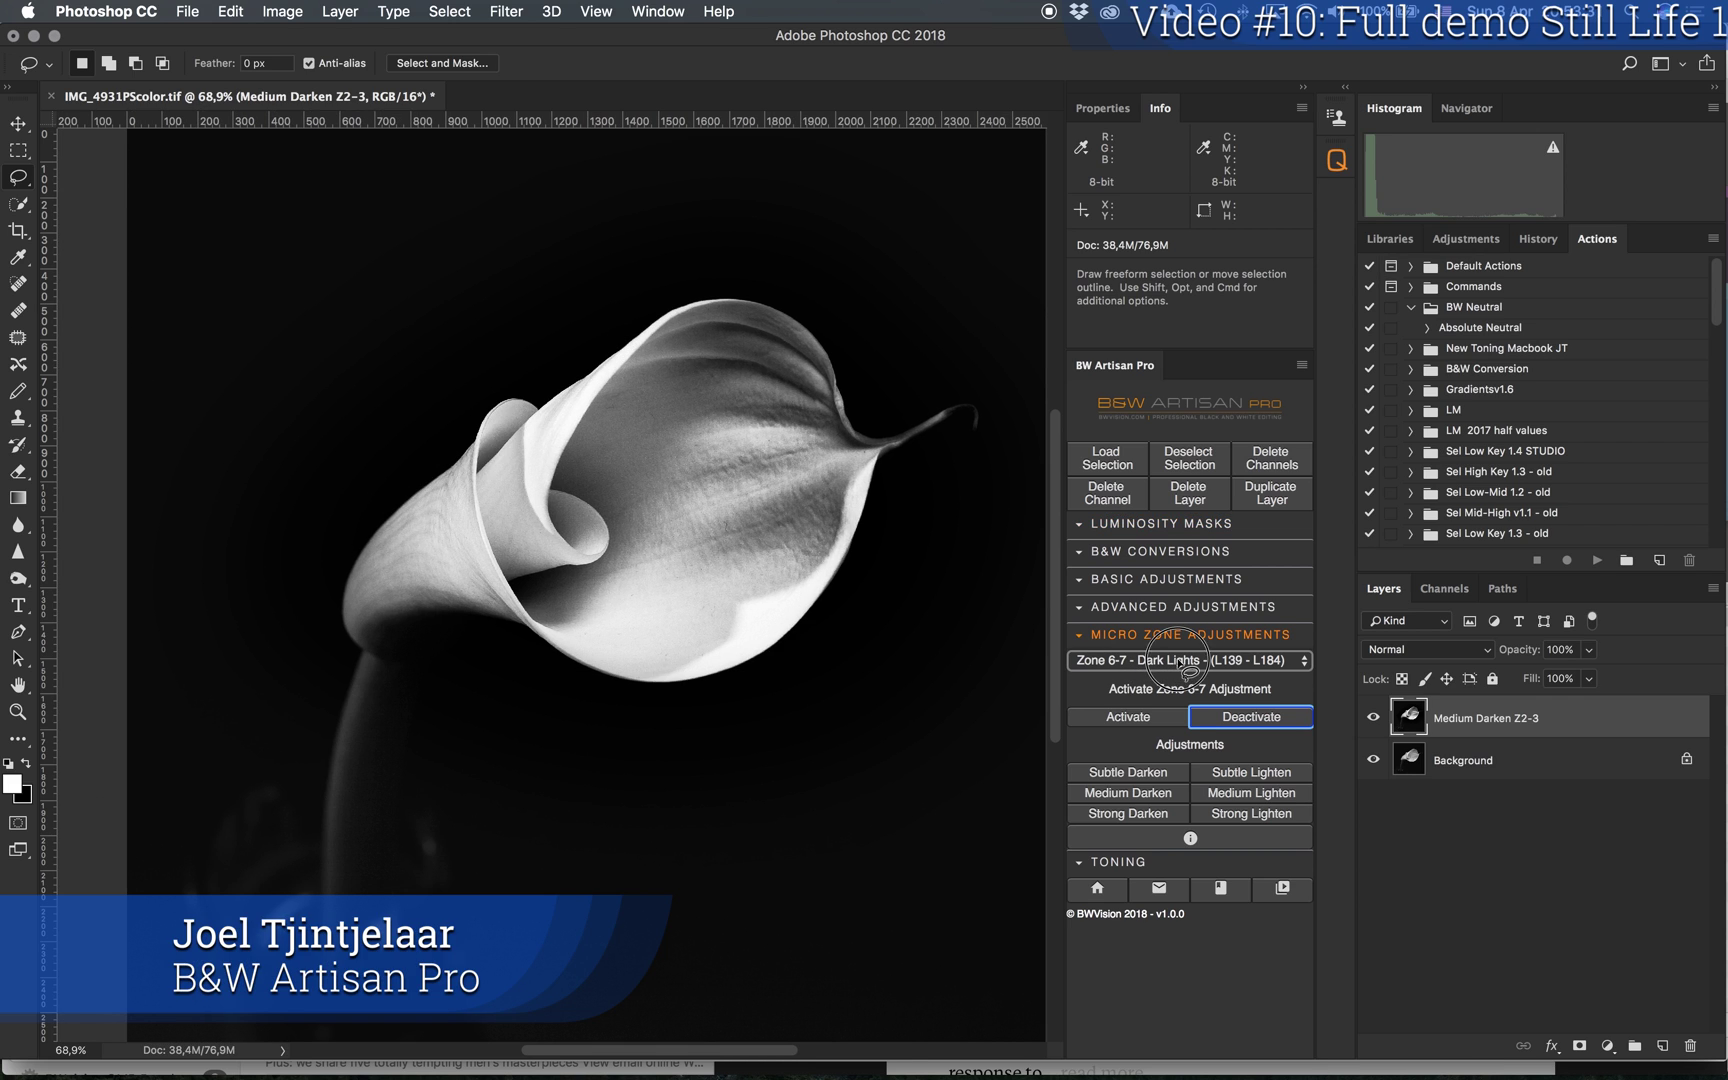
click(1181, 667)
click(1177, 758)
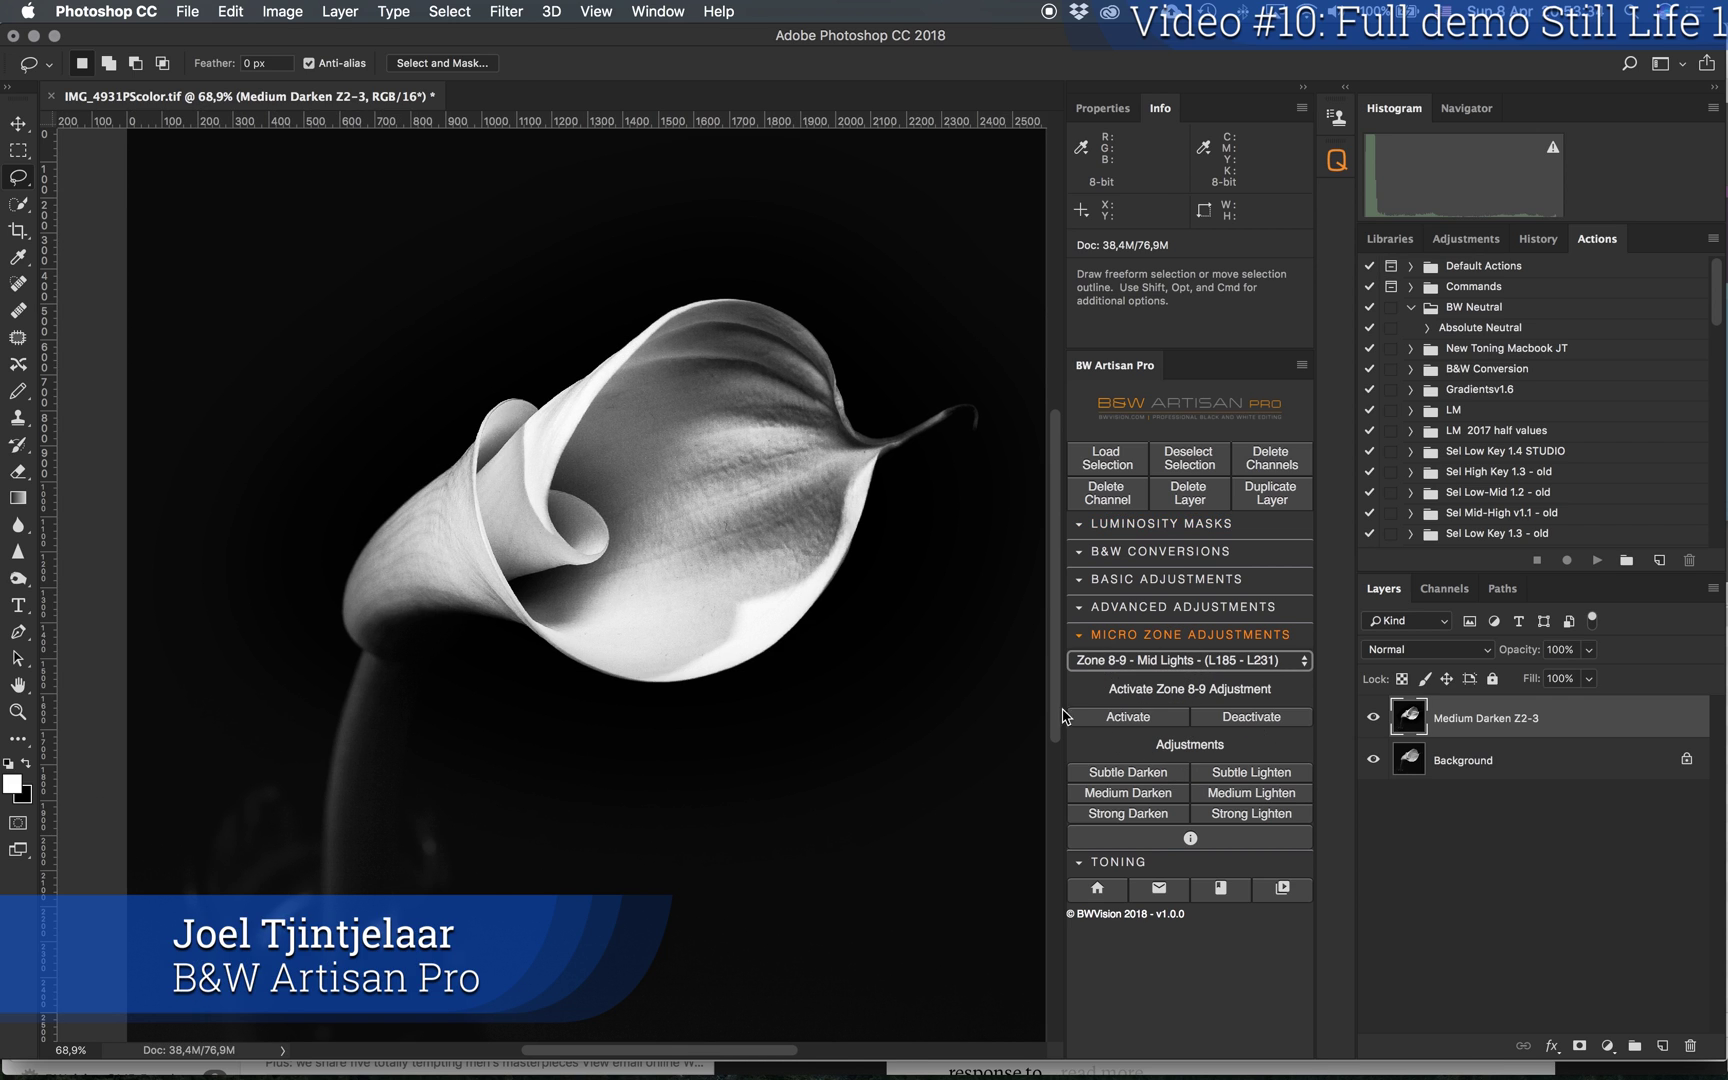
scroll(1035, 700, right, 2)
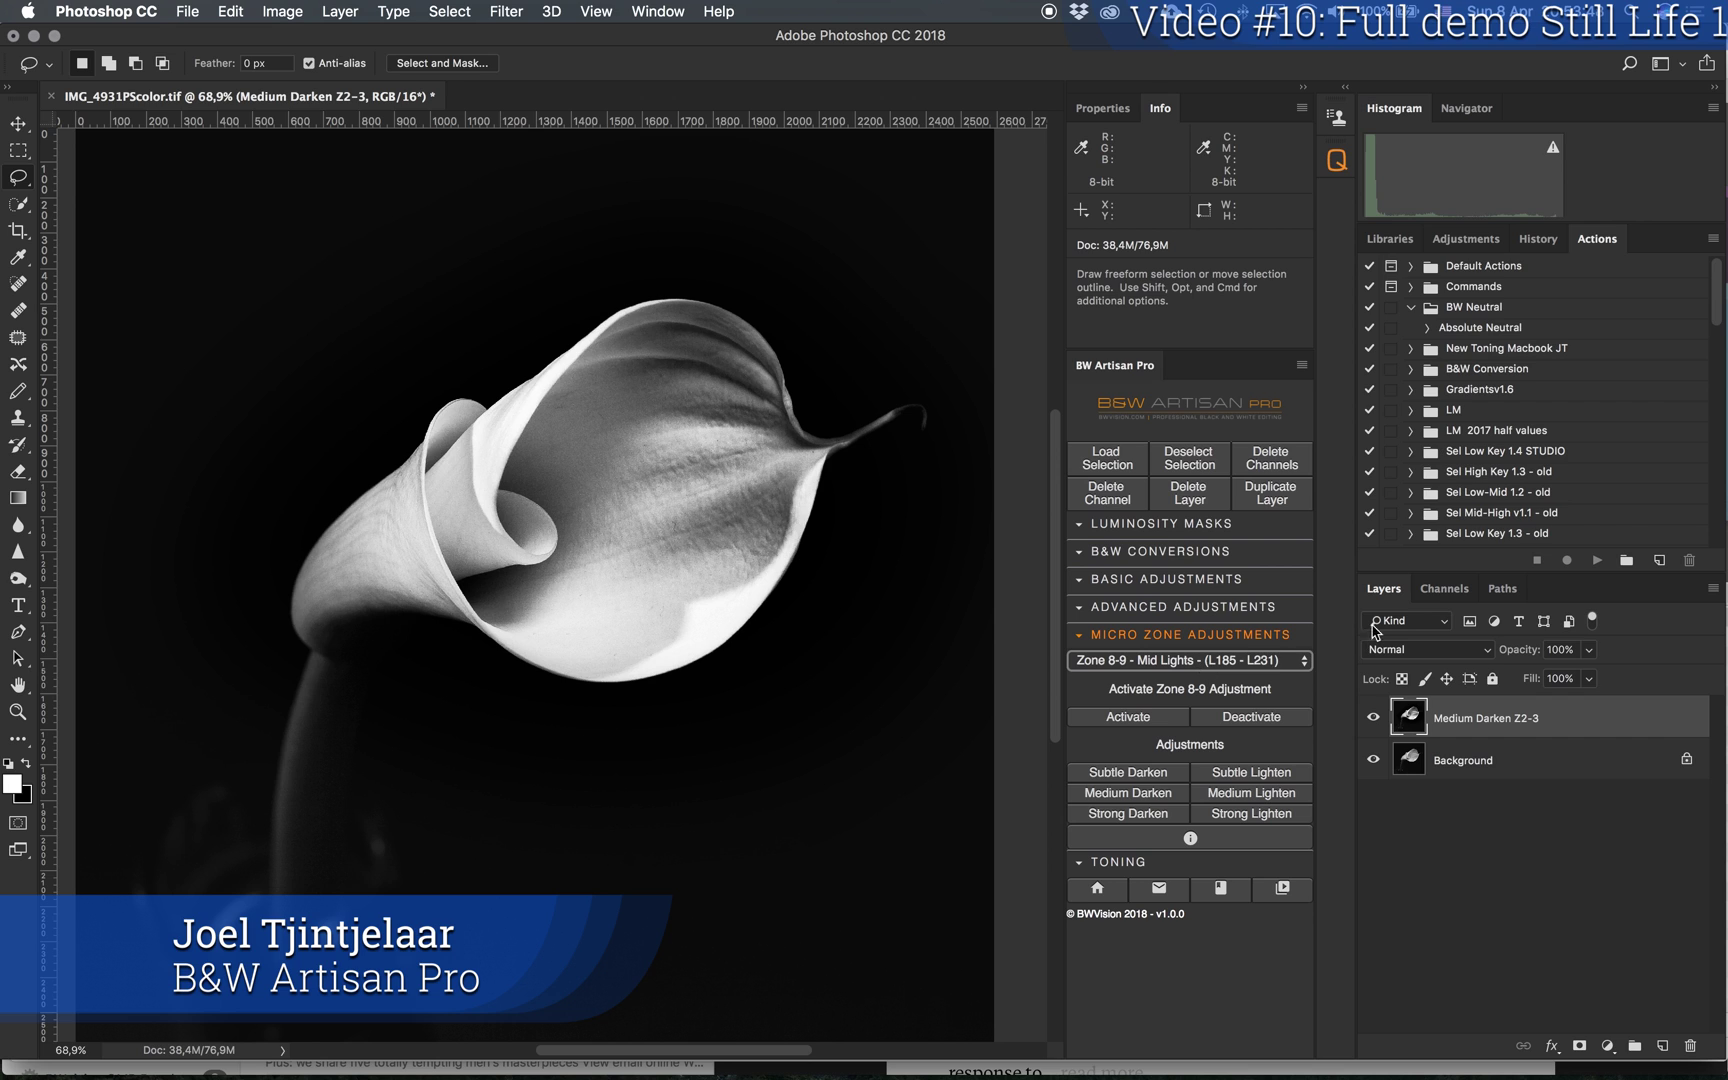
click(1442, 590)
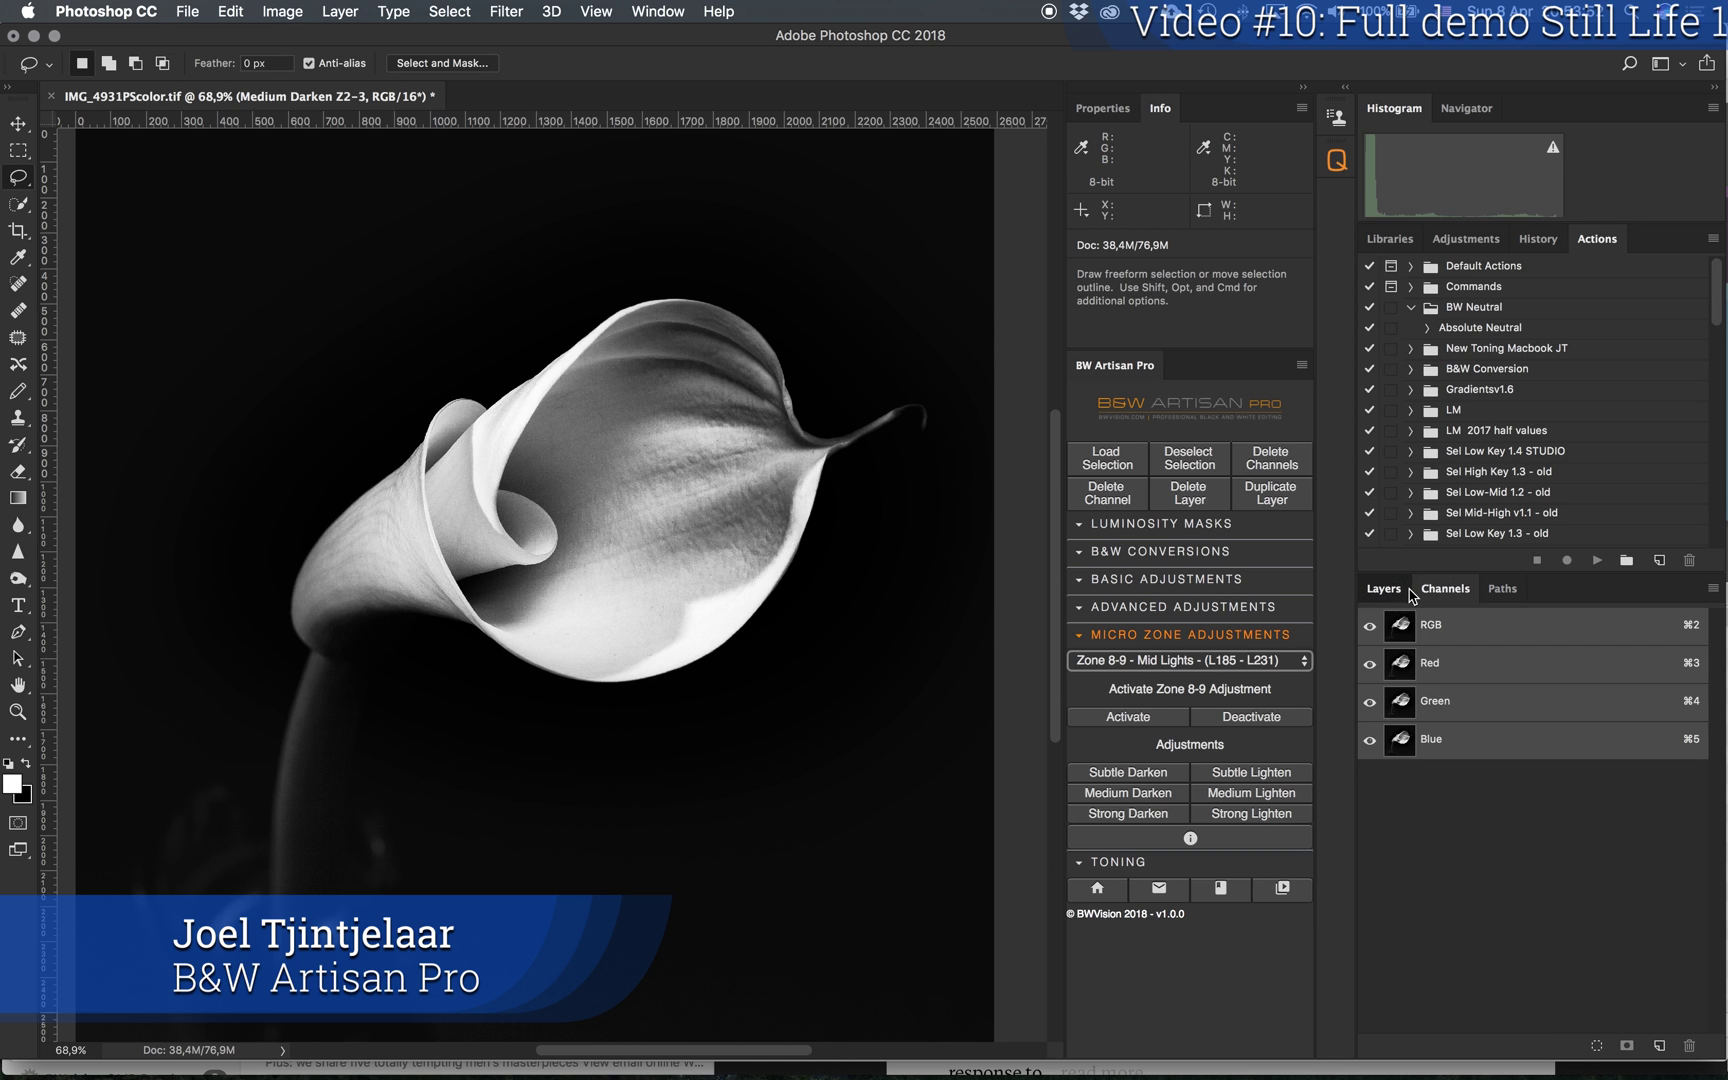
click(1384, 589)
click(1147, 716)
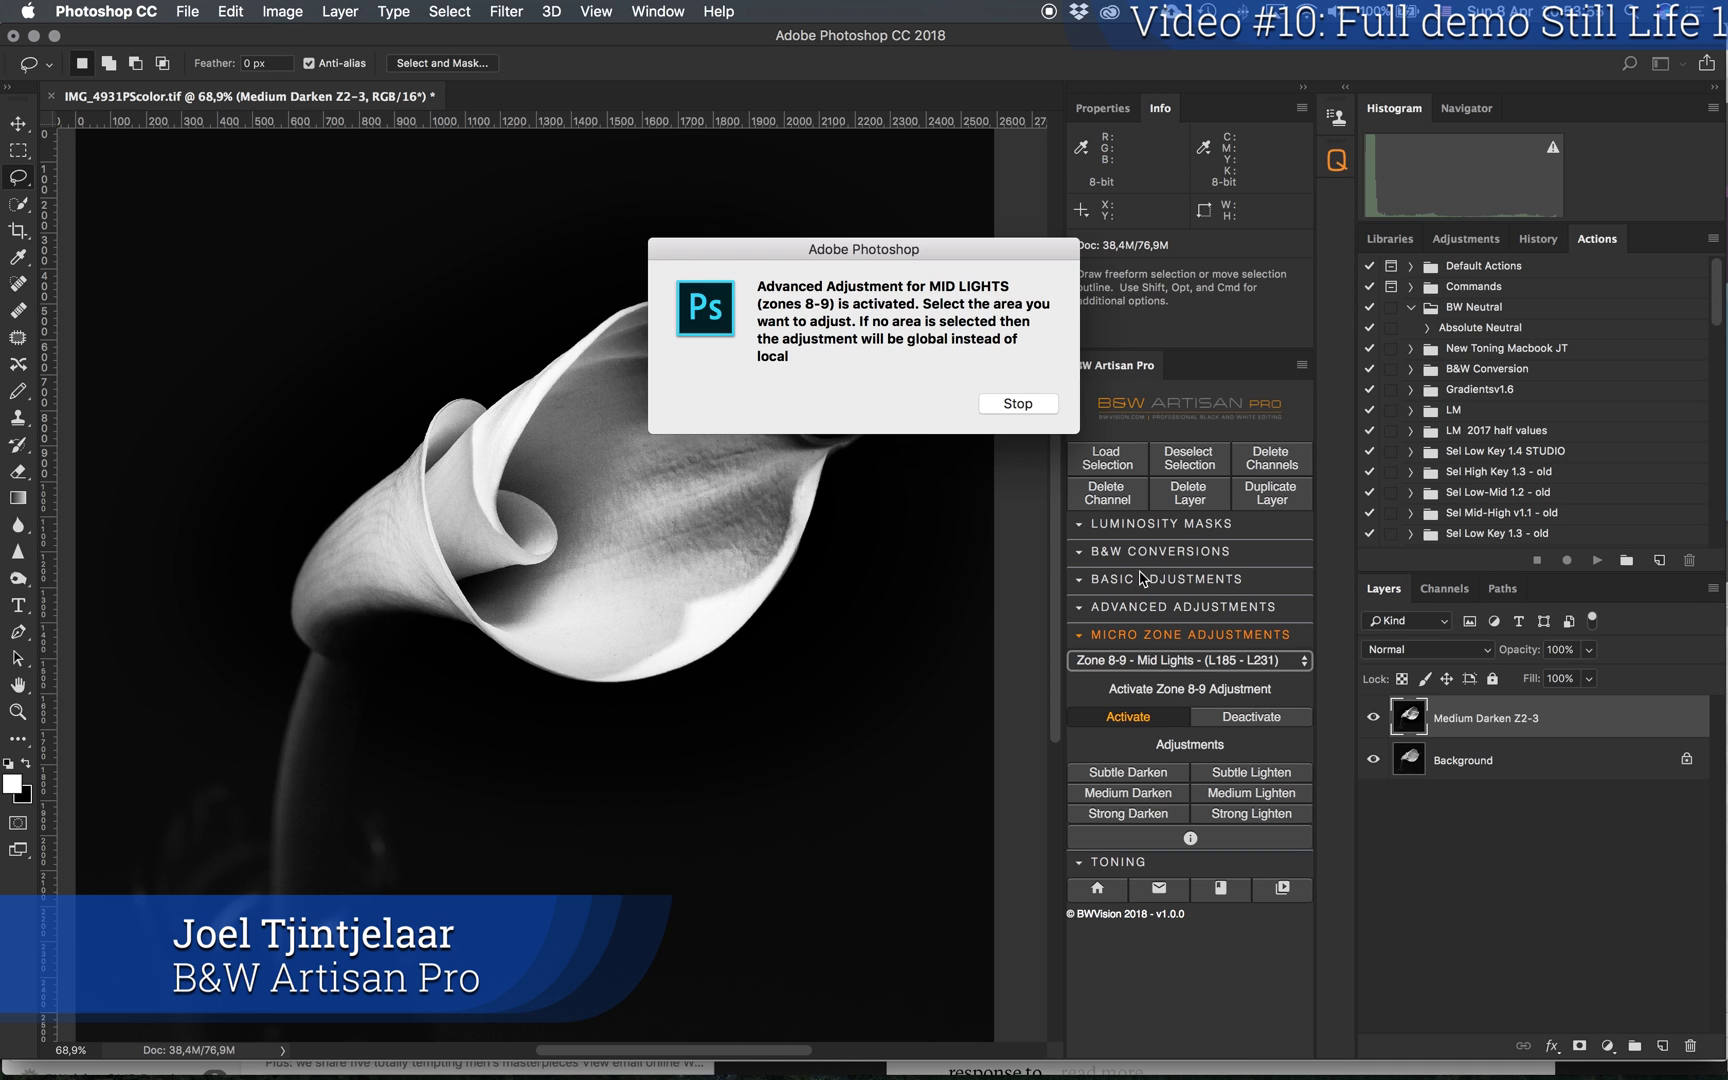
click(1043, 412)
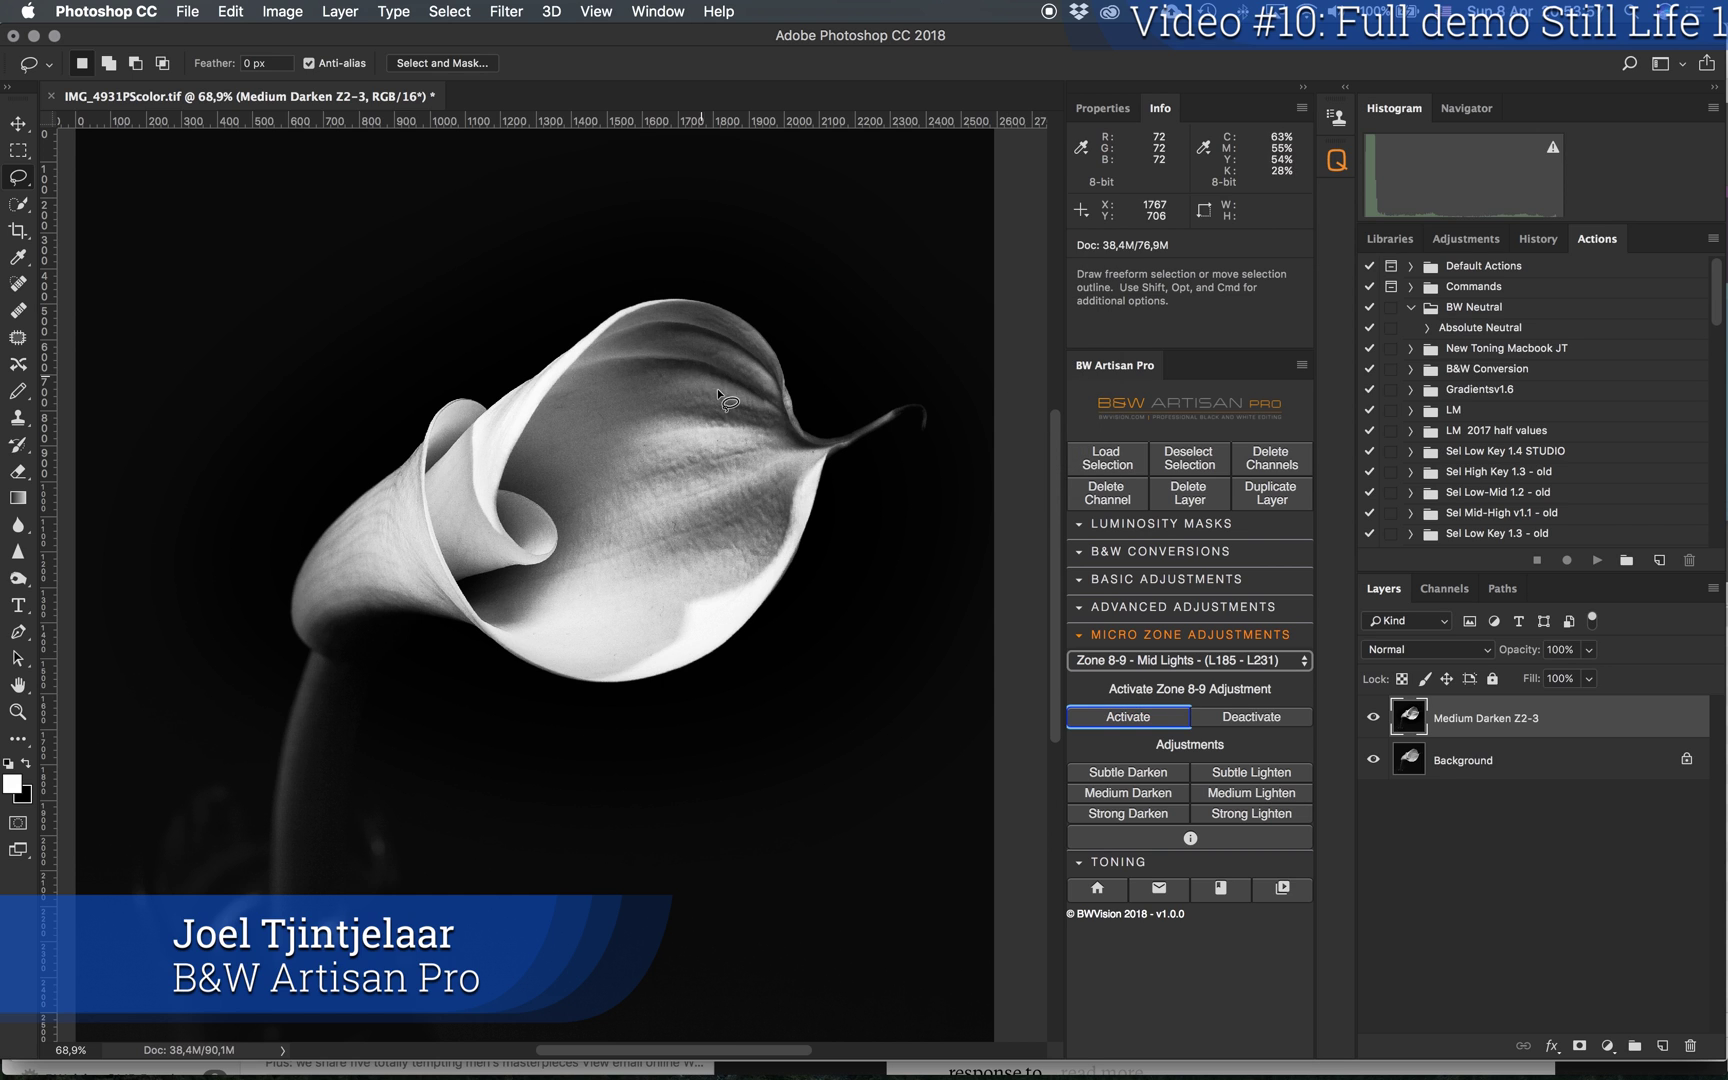
Step: Lasso an area of the bloom, apply Medium Lighten for Zone 8-9, and compare before and after
mouse_move(795, 408)
mouse_down()
mouse_move(737, 303)
mouse_move(582, 350)
mouse_move(512, 440)
mouse_move(563, 563)
mouse_move(886, 452)
mouse_move(815, 392)
mouse_move(795, 405)
mouse_up()
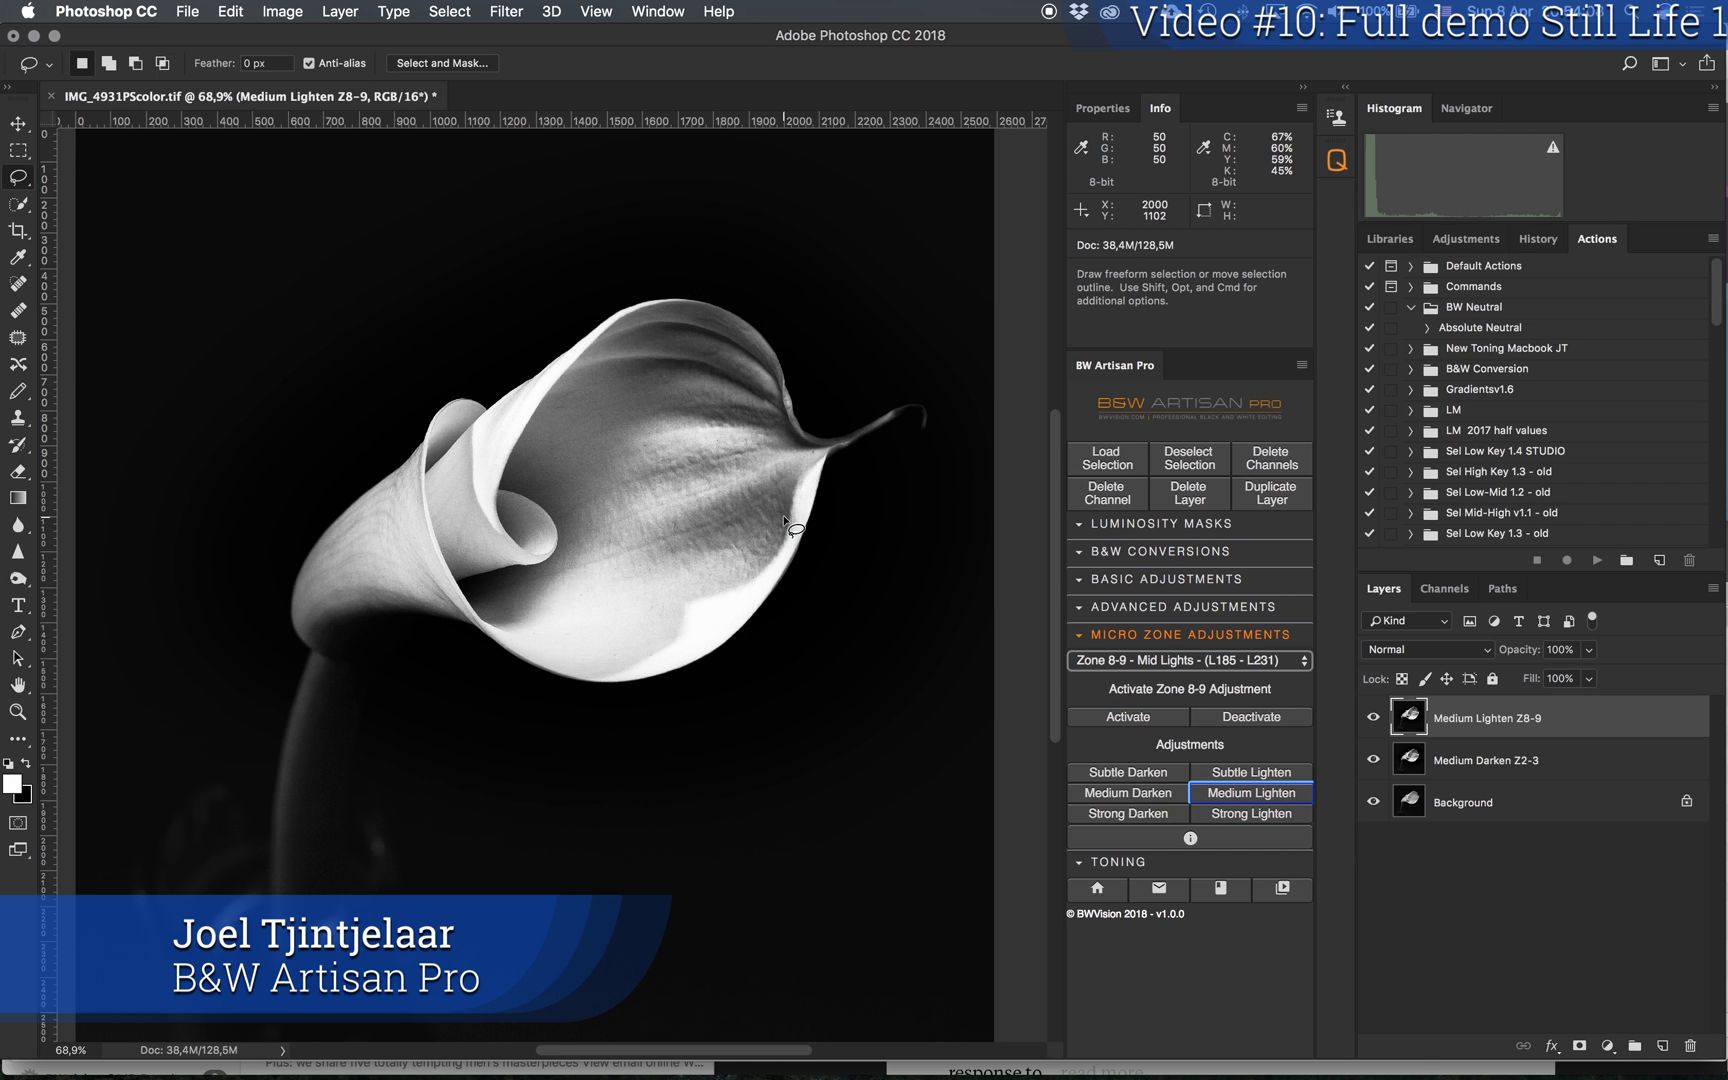
scroll(790, 525, left, 1)
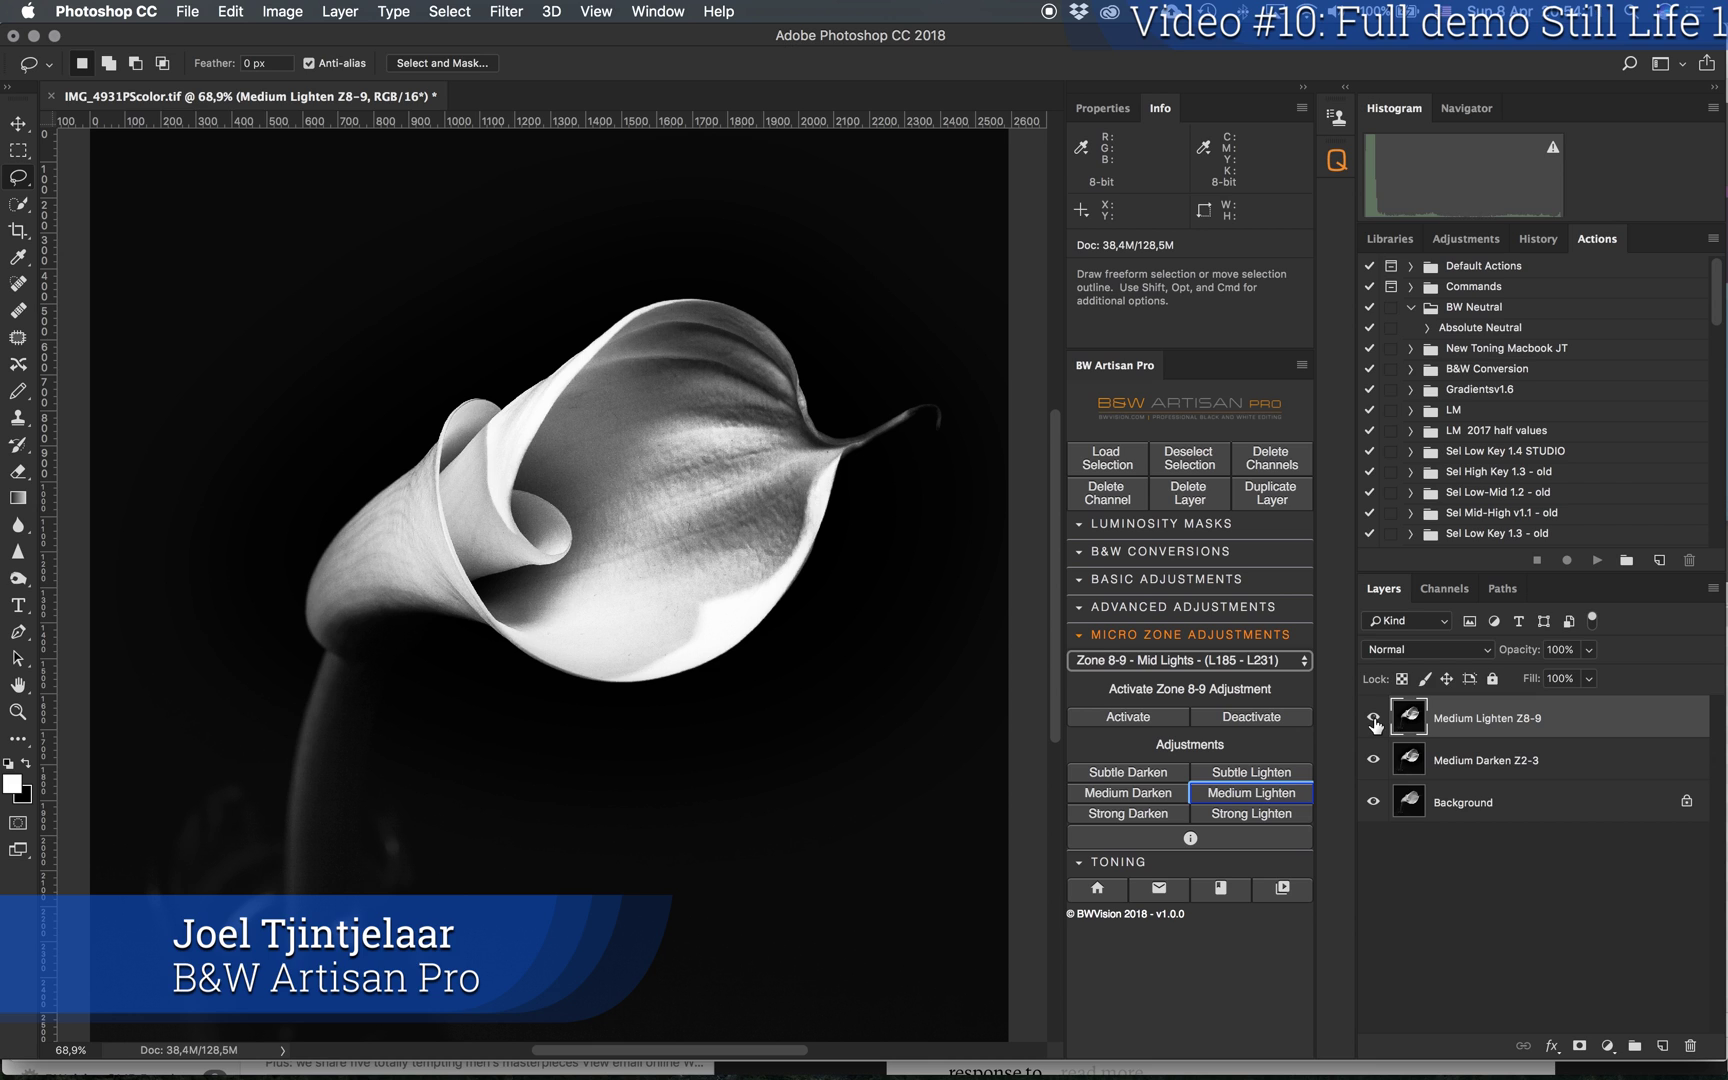
click(1374, 718)
click(1374, 718)
click(1374, 718)
click(1374, 718)
Step: Lasso the bloom's upper rim, about 747 × 408 px, apply Strong Lighten for Zone 8-9, and compare before and after
mouse_move(797, 397)
mouse_down()
mouse_move(711, 285)
mouse_move(652, 292)
mouse_move(556, 358)
mouse_move(561, 383)
mouse_move(680, 423)
mouse_move(796, 423)
mouse_move(815, 380)
mouse_up()
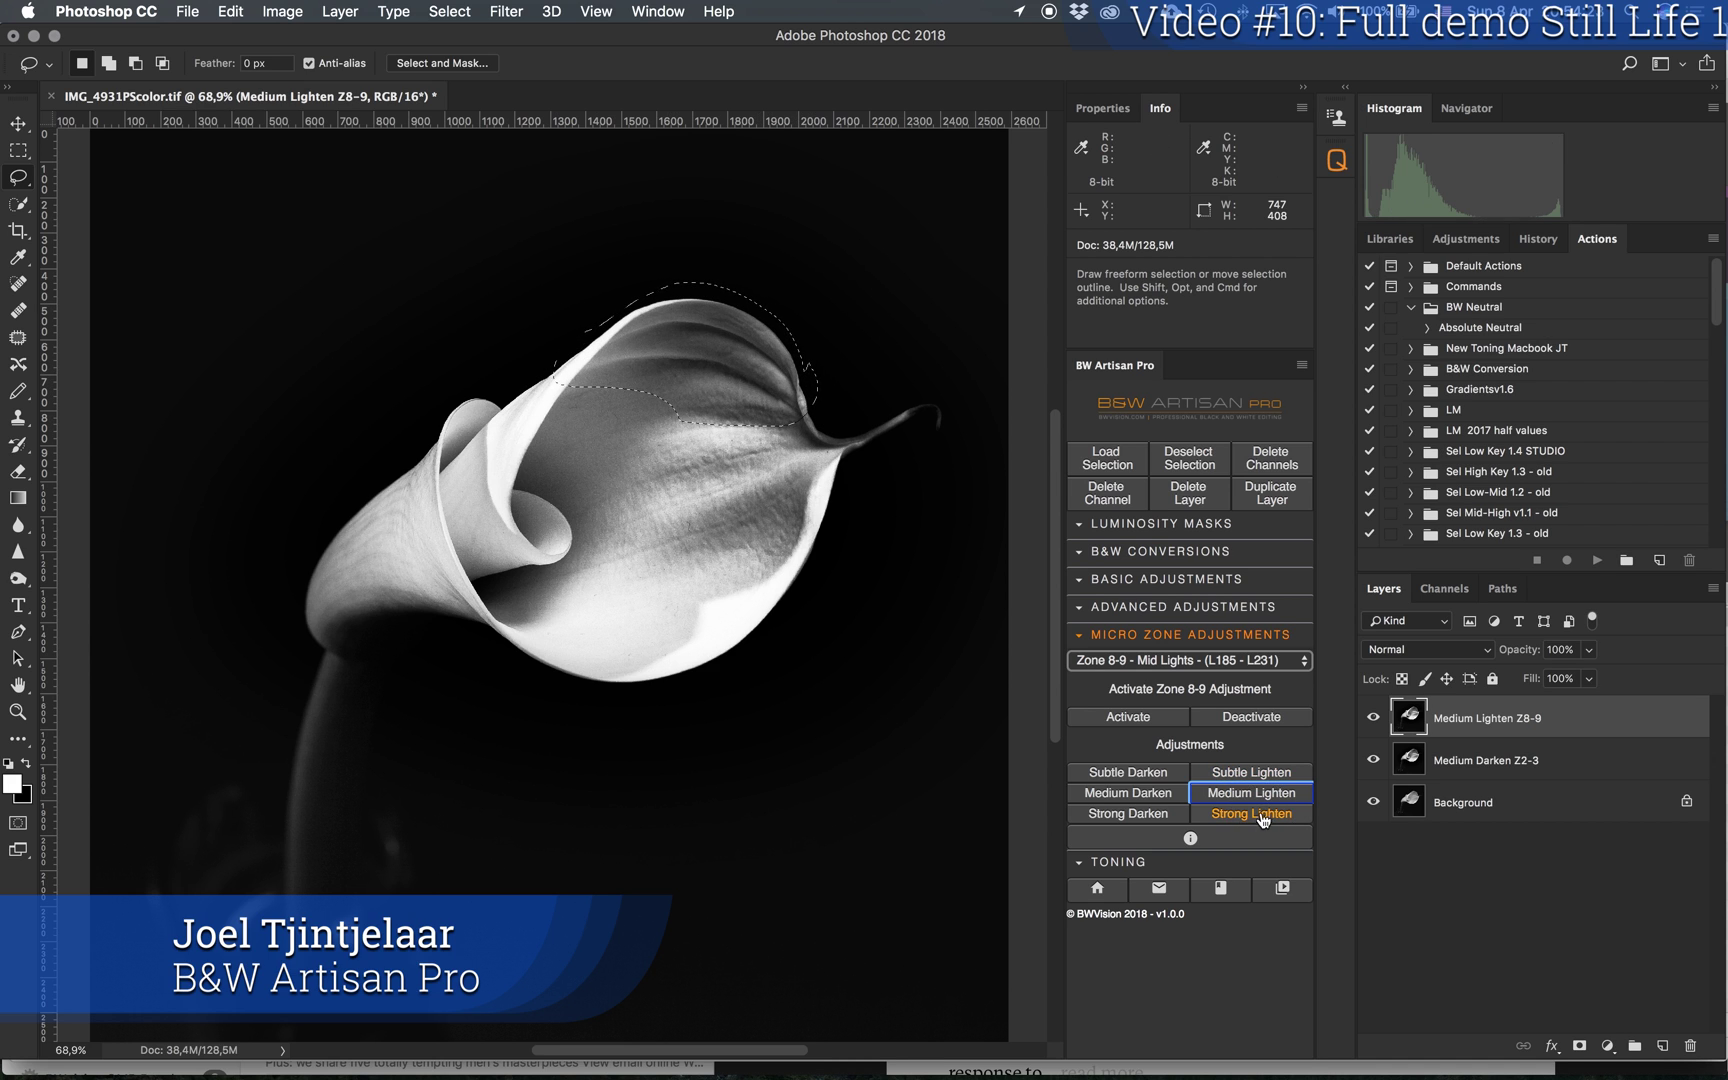
click(1251, 813)
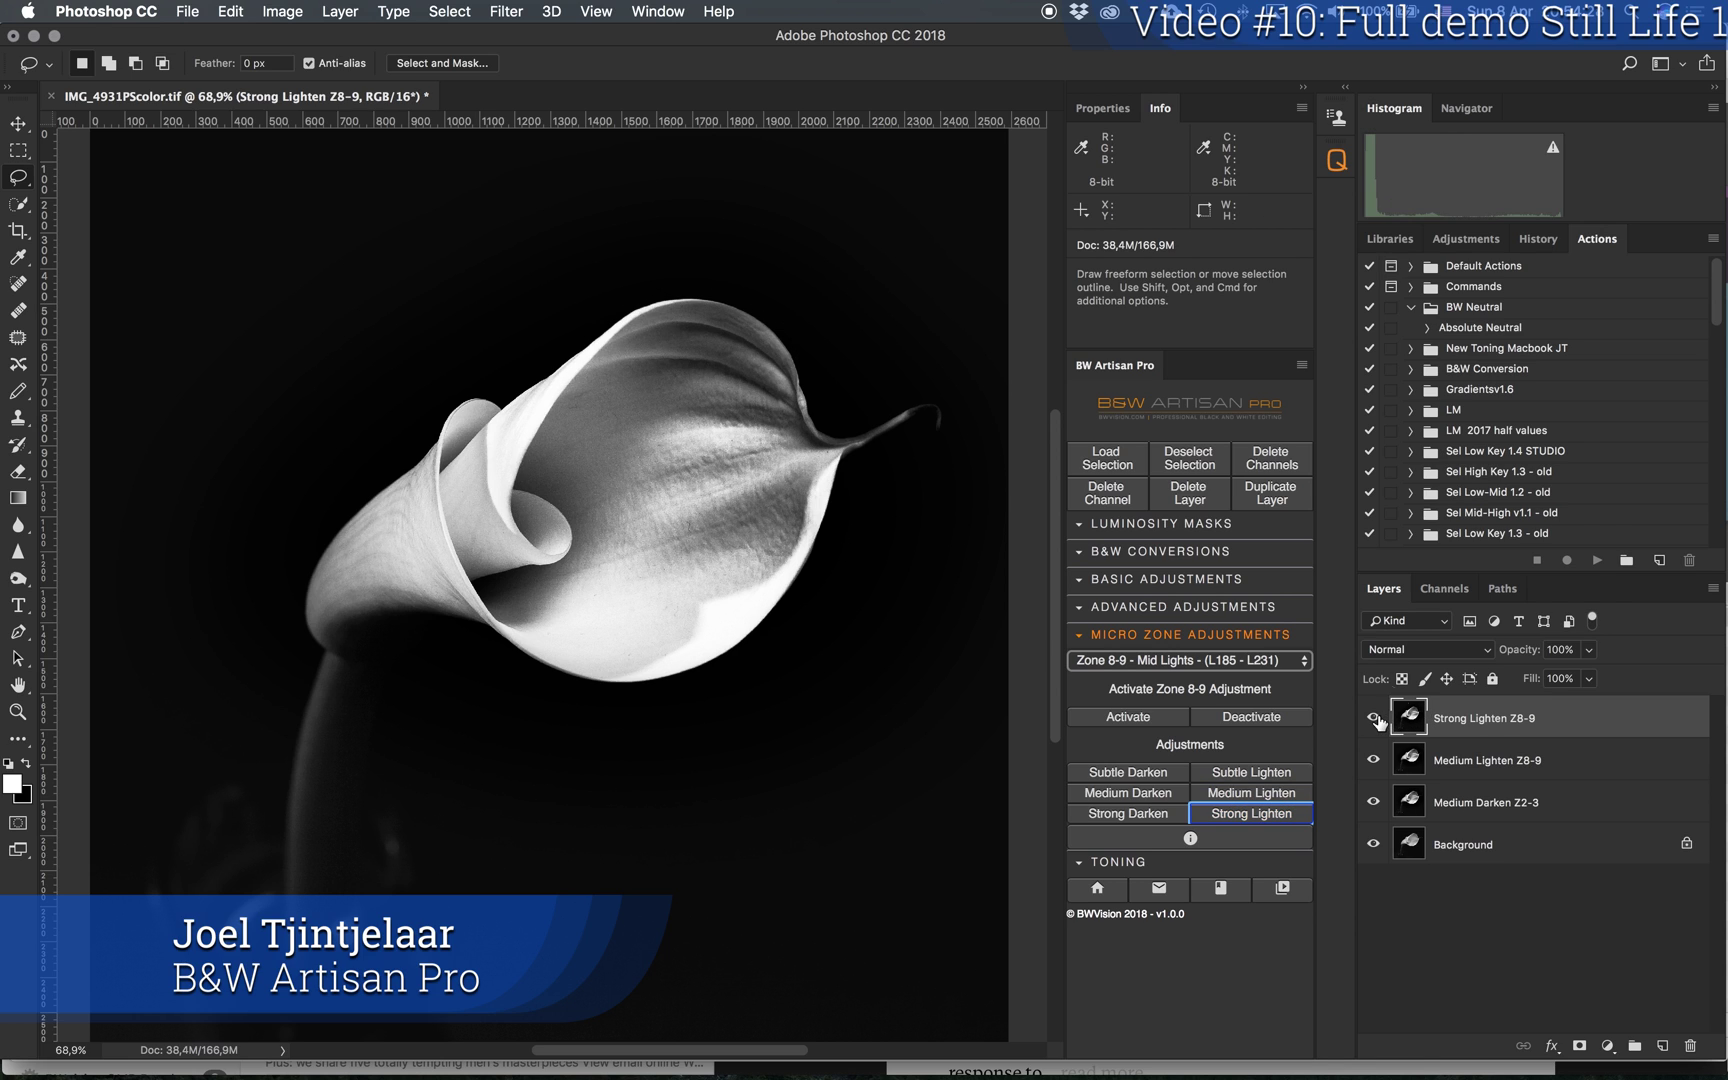
click(1376, 719)
click(1376, 719)
click(1376, 719)
click(1376, 719)
Step: Merge the Strong Lighten and Medium Lighten Z8-9 layers down into Medium Darken Z2-3, and deactivate the Zone 8-9 adjustment
right_click(1580, 723)
click(1467, 788)
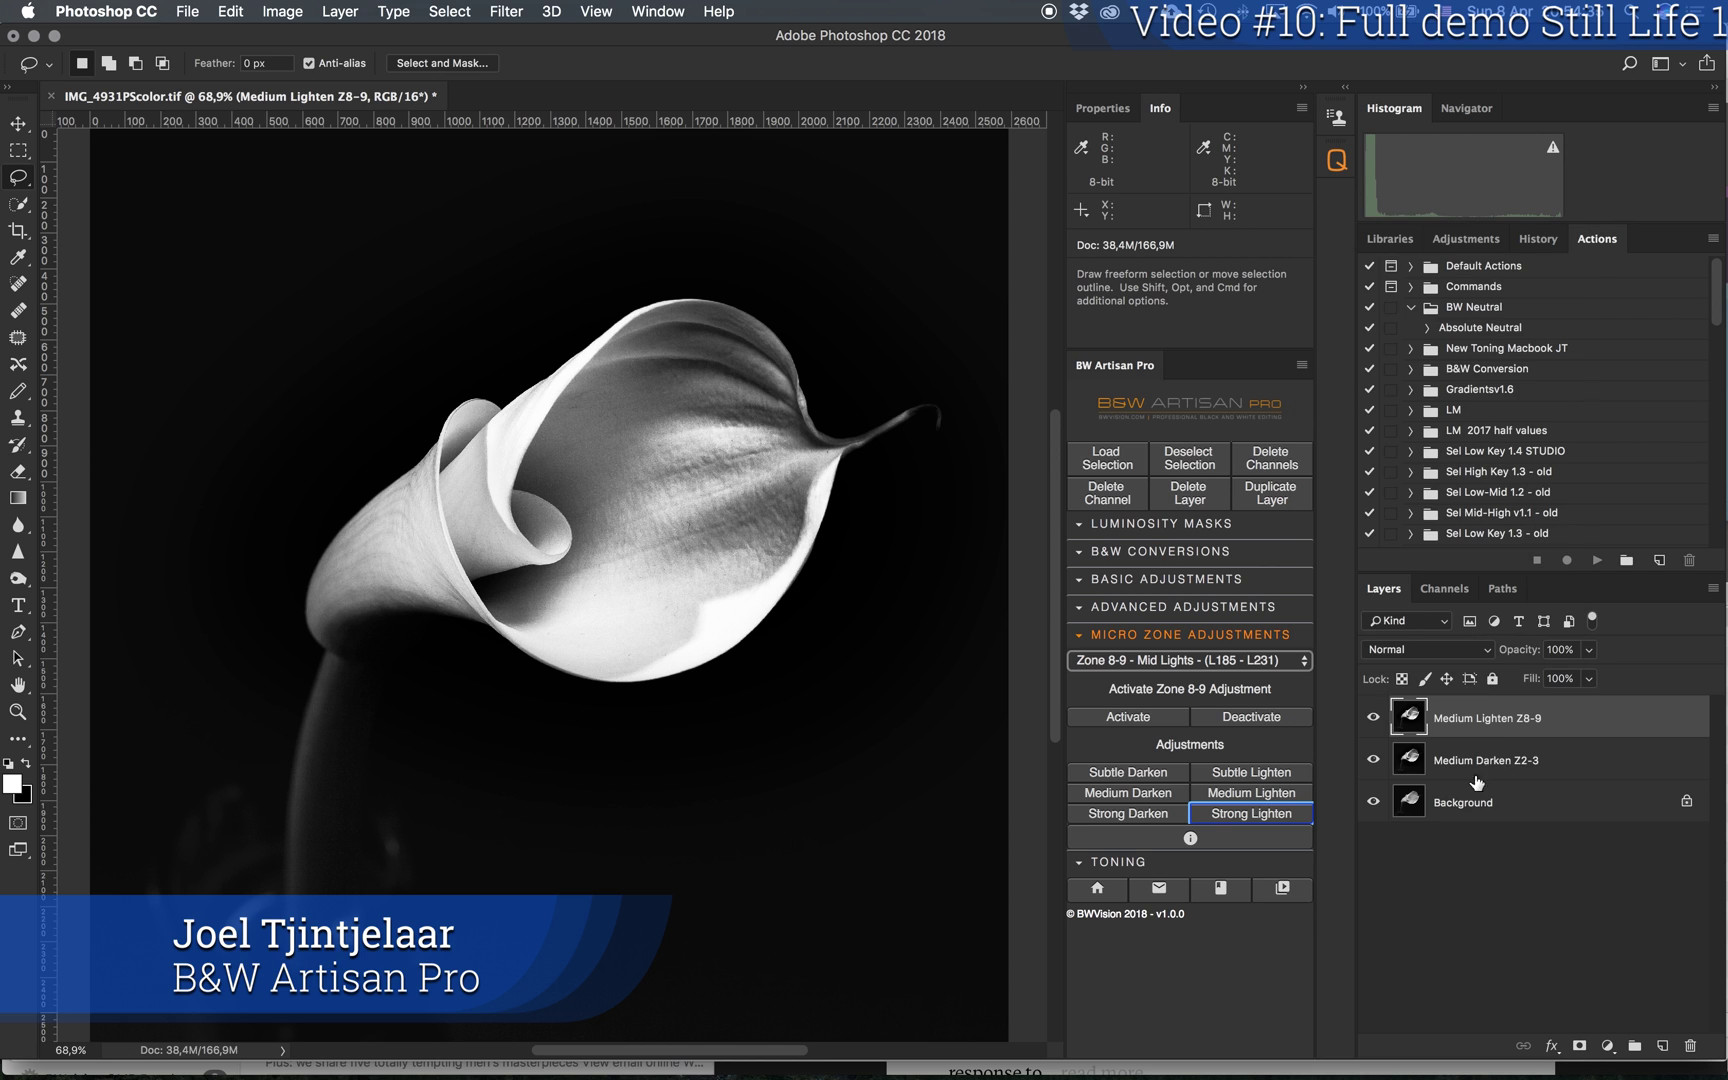
right_click(1537, 730)
click(1314, 789)
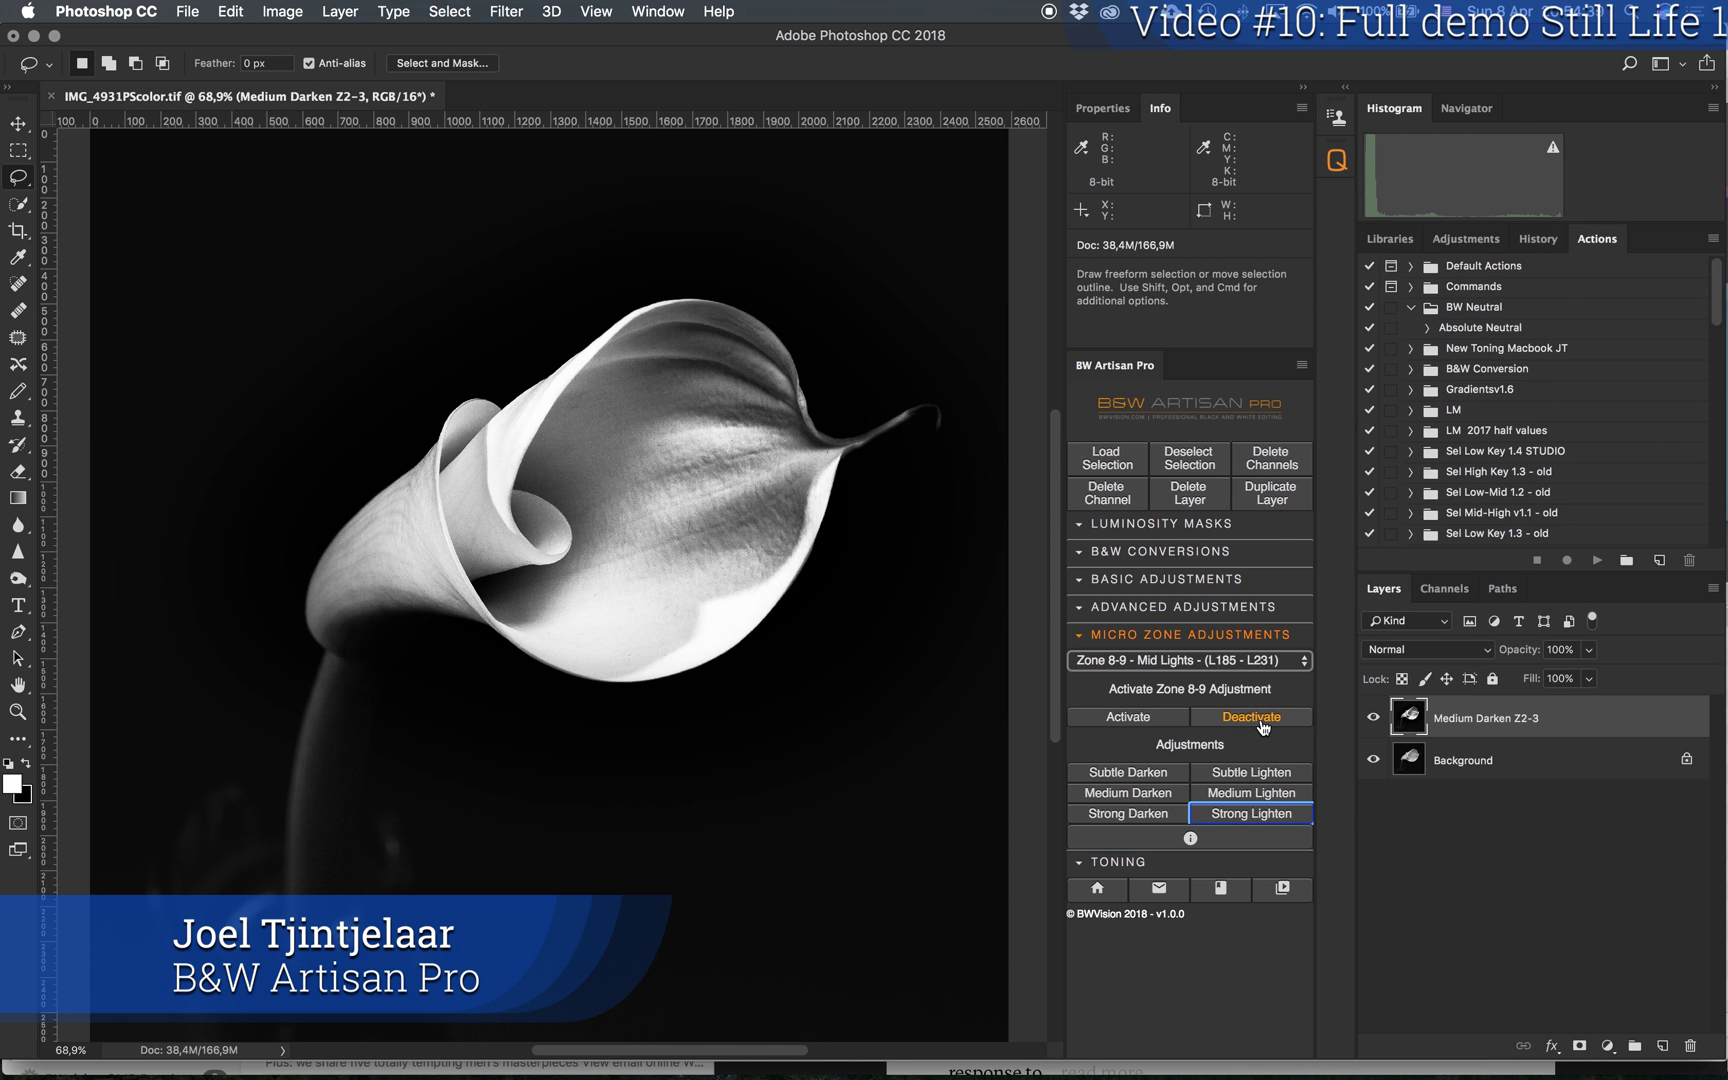
click(1262, 726)
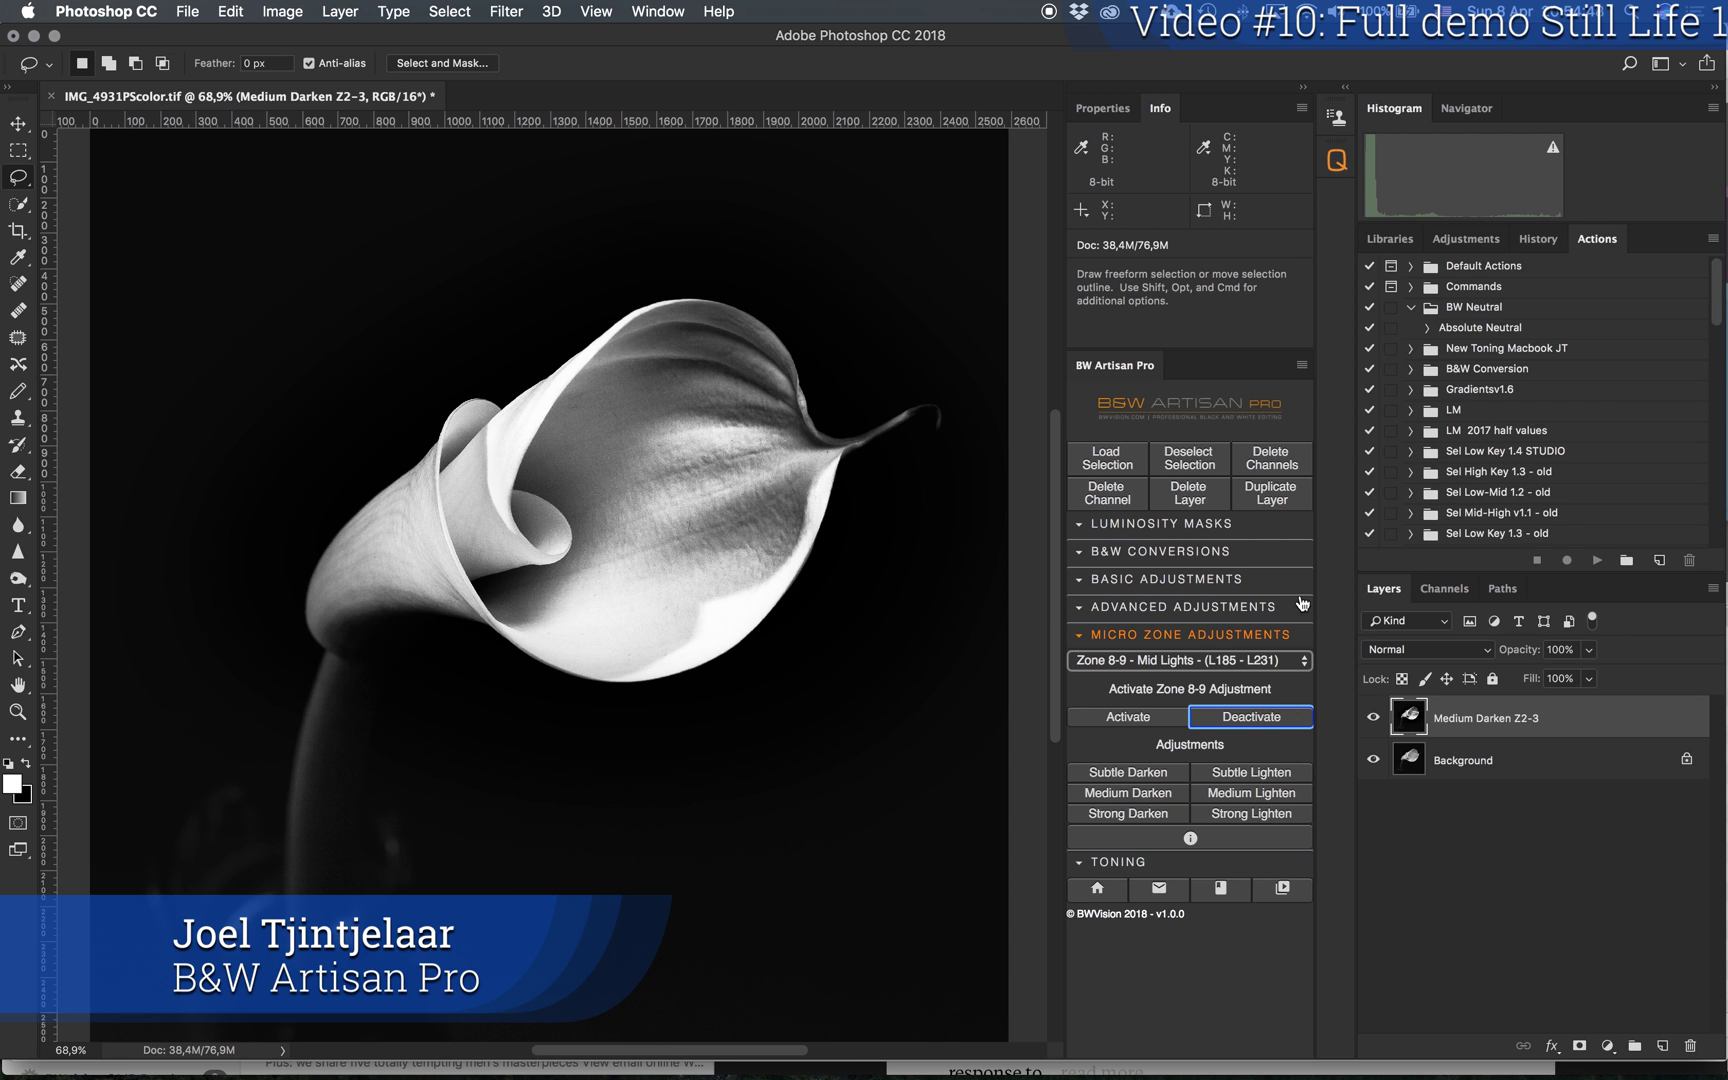
Step: Choose Zone 6-7 - Dark Lights (L139 - L184) for the micro zone adjustments and activate it
click(1281, 670)
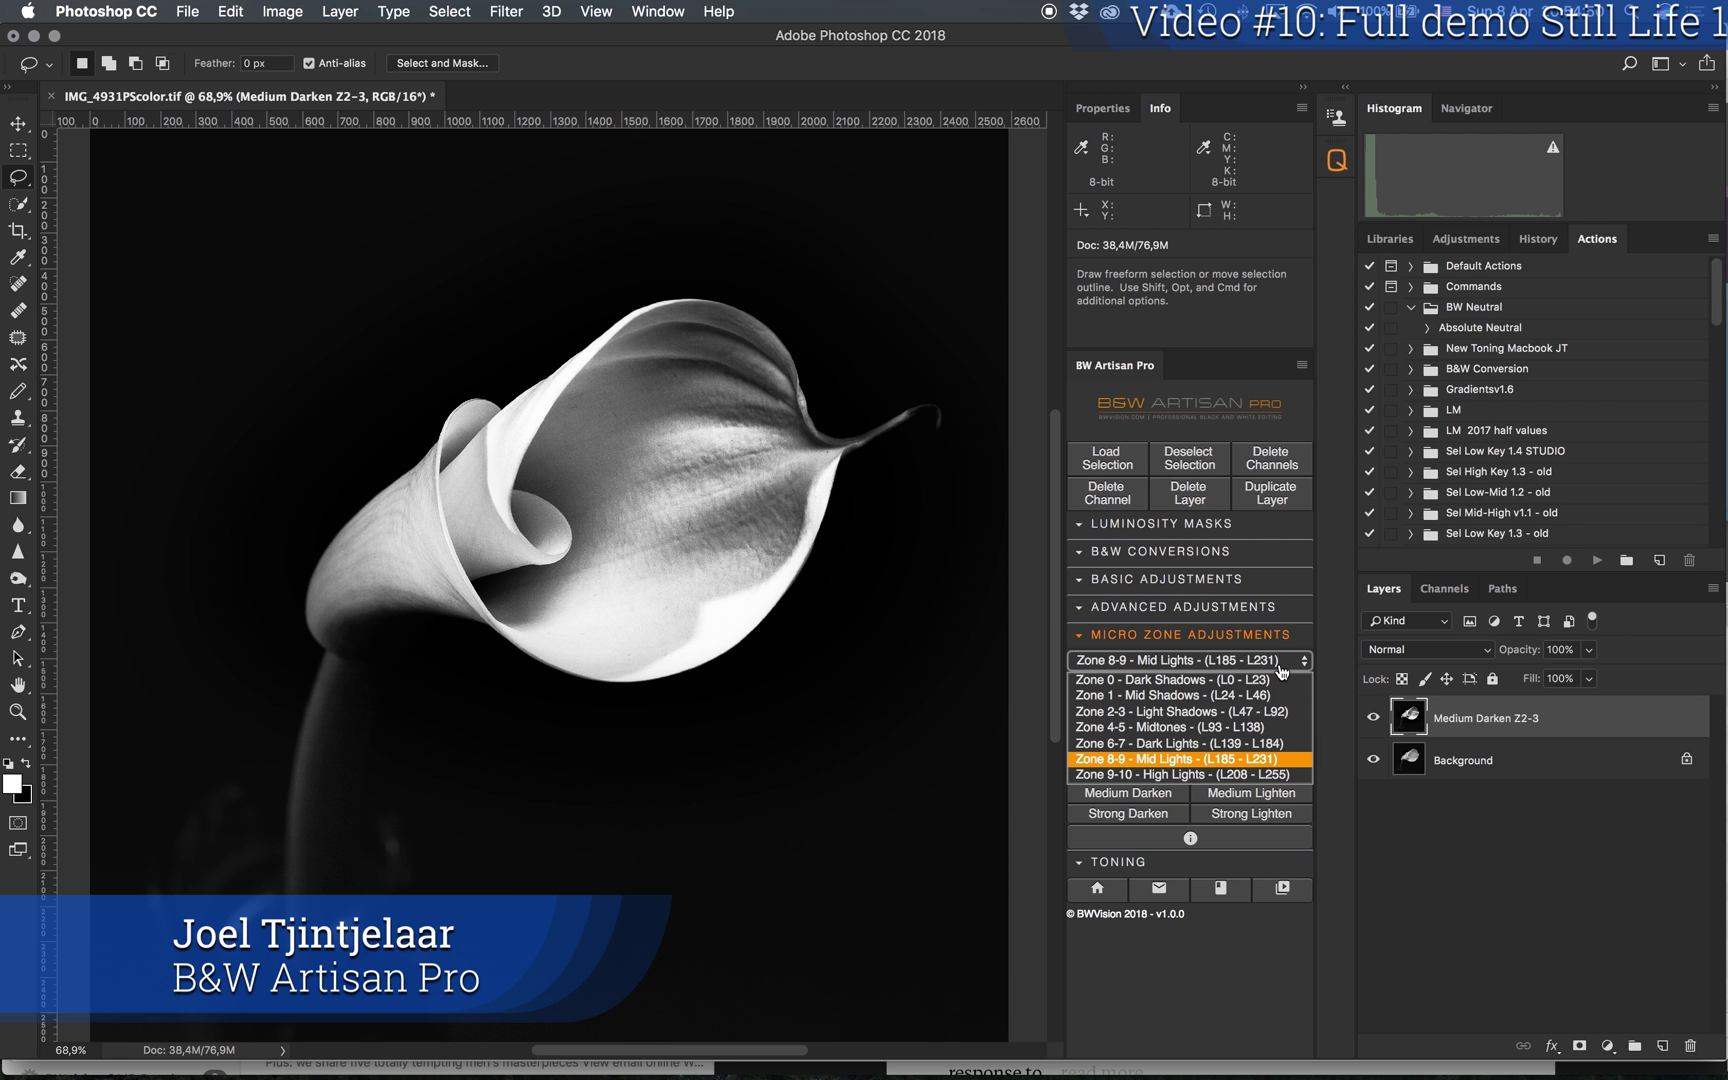
click(1281, 664)
click(1279, 664)
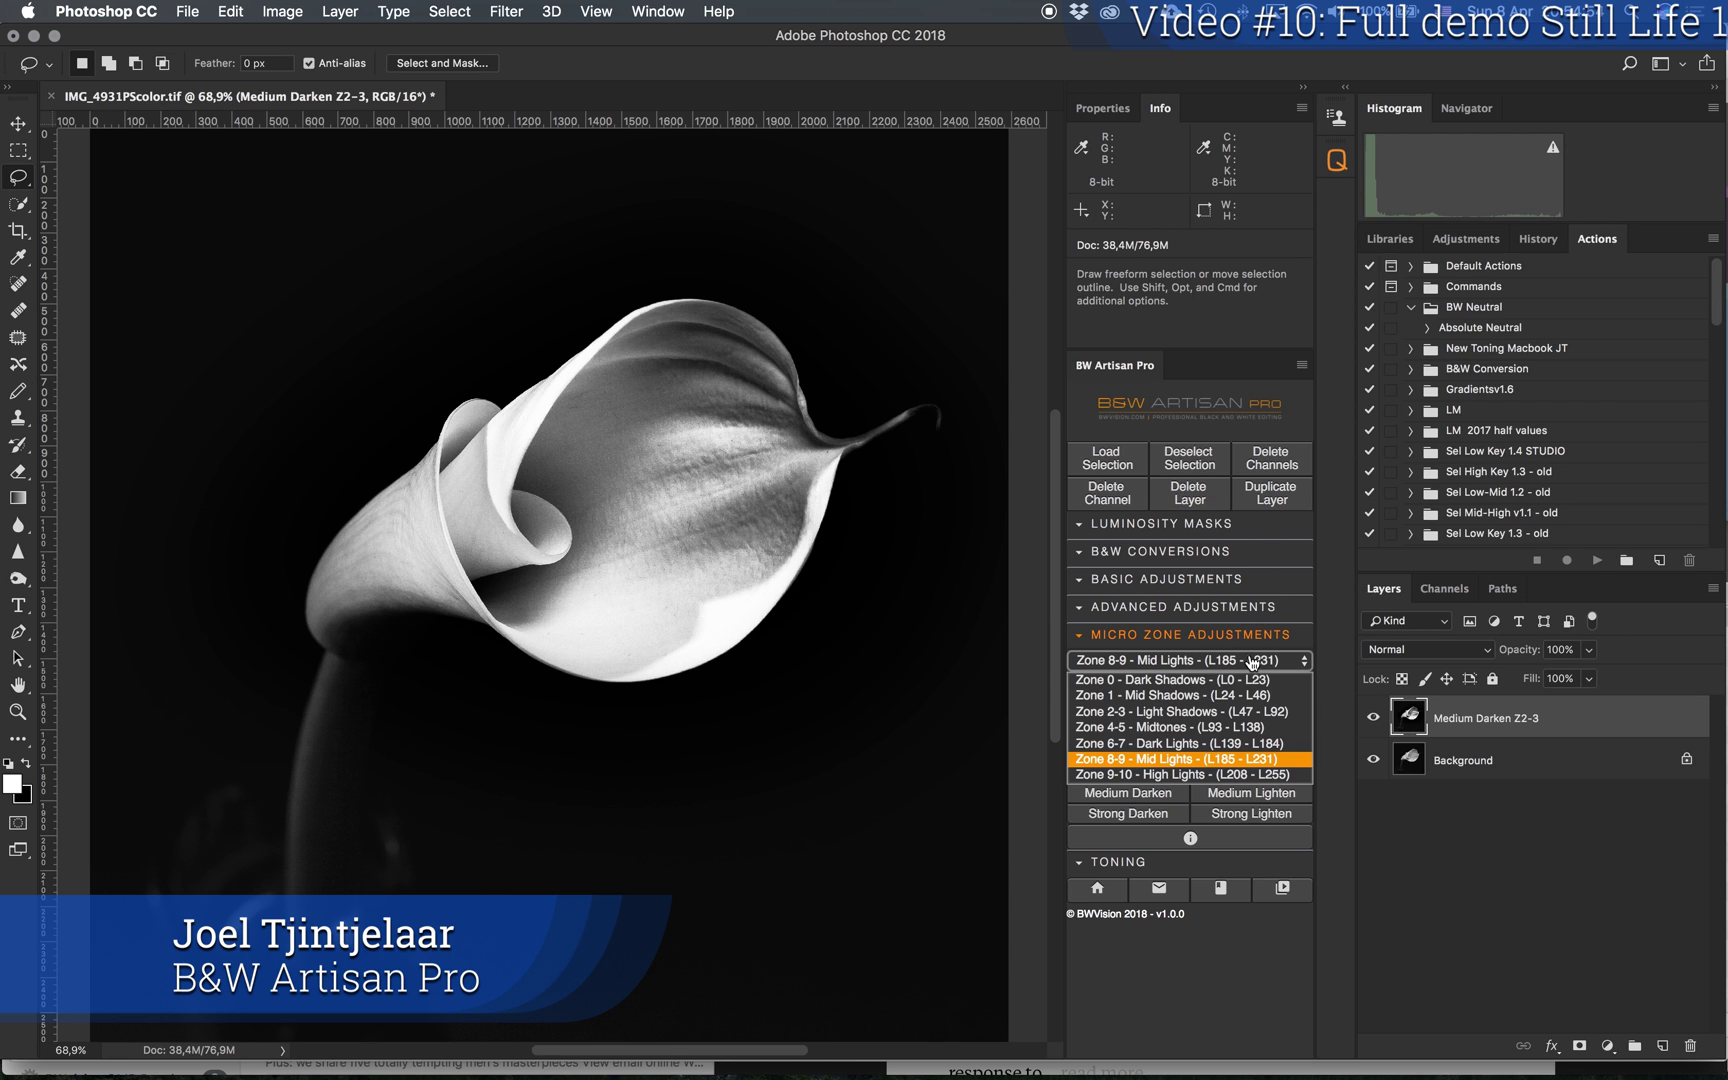
click(1236, 744)
click(1156, 717)
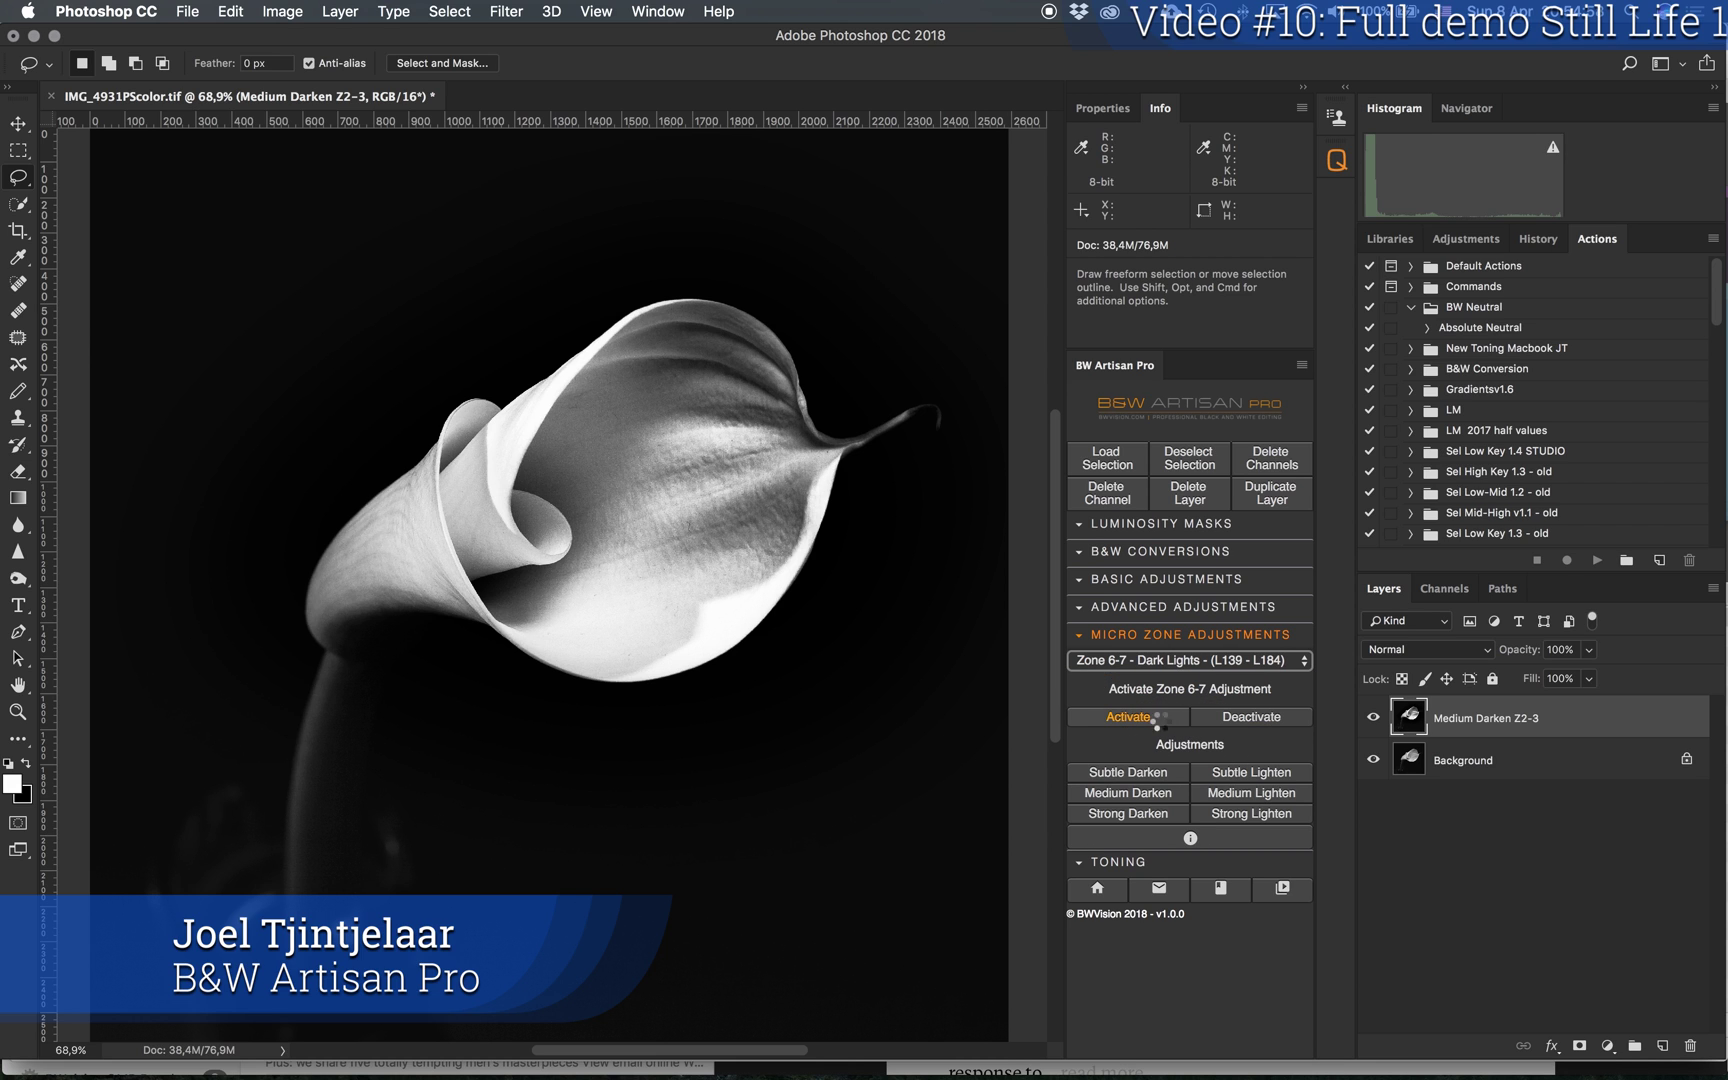
click(1045, 403)
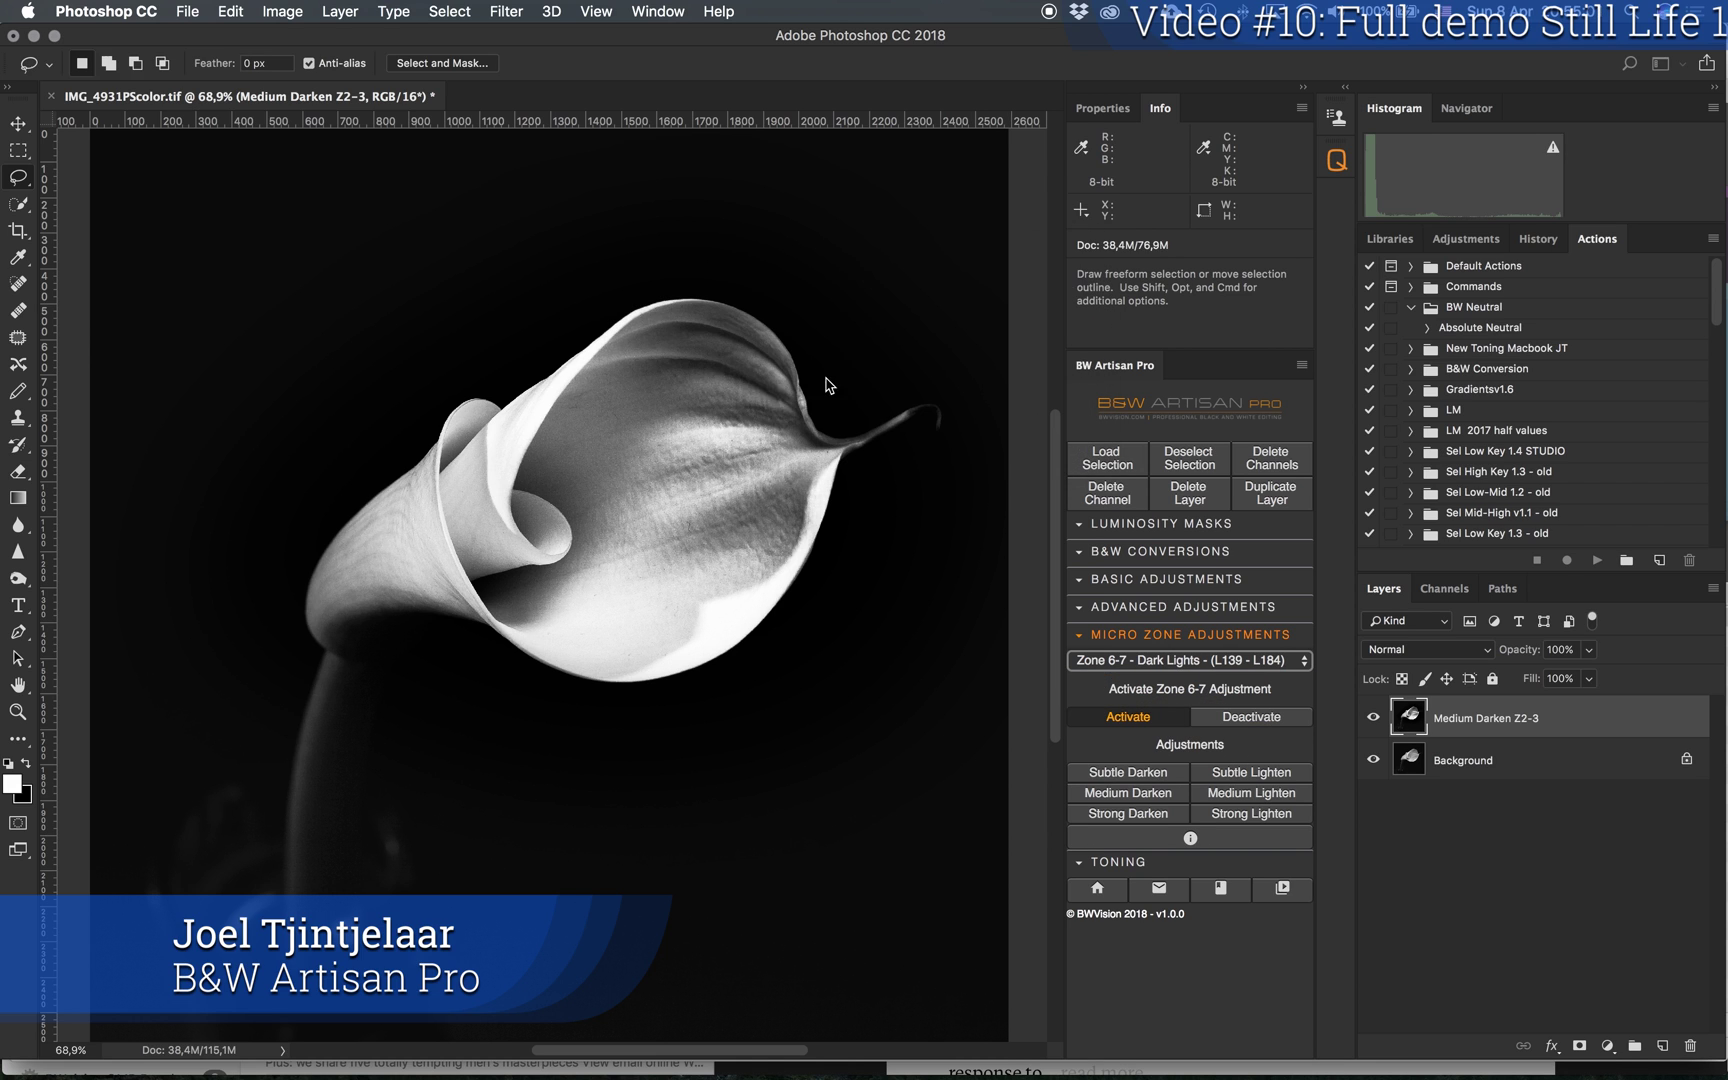
Step: Lasso the bloom's upper inner petal, about 674 × 359 px, apply Medium Lighten for Zone 6-7, and compare before and after
mouse_move(800, 357)
mouse_down()
mouse_move(713, 303)
mouse_move(642, 311)
mouse_move(574, 379)
mouse_move(722, 396)
mouse_move(764, 421)
mouse_move(809, 421)
mouse_move(800, 357)
mouse_up()
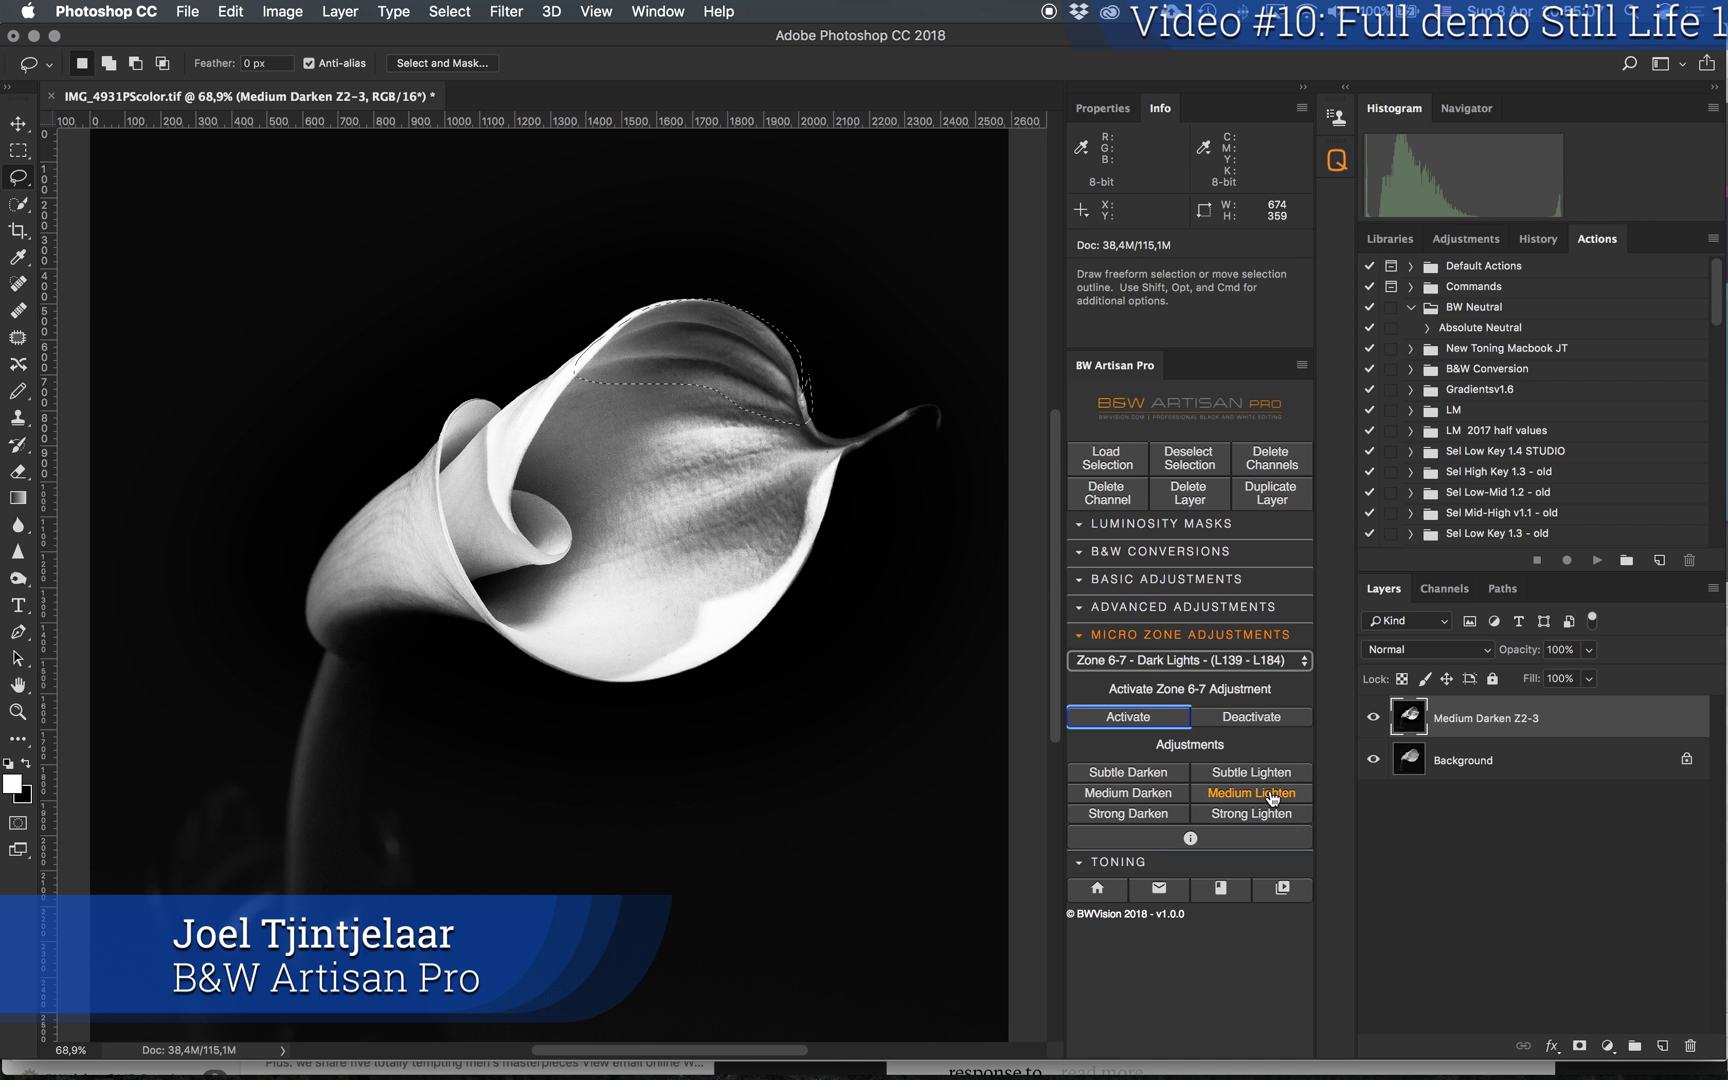
click(1272, 795)
click(1375, 719)
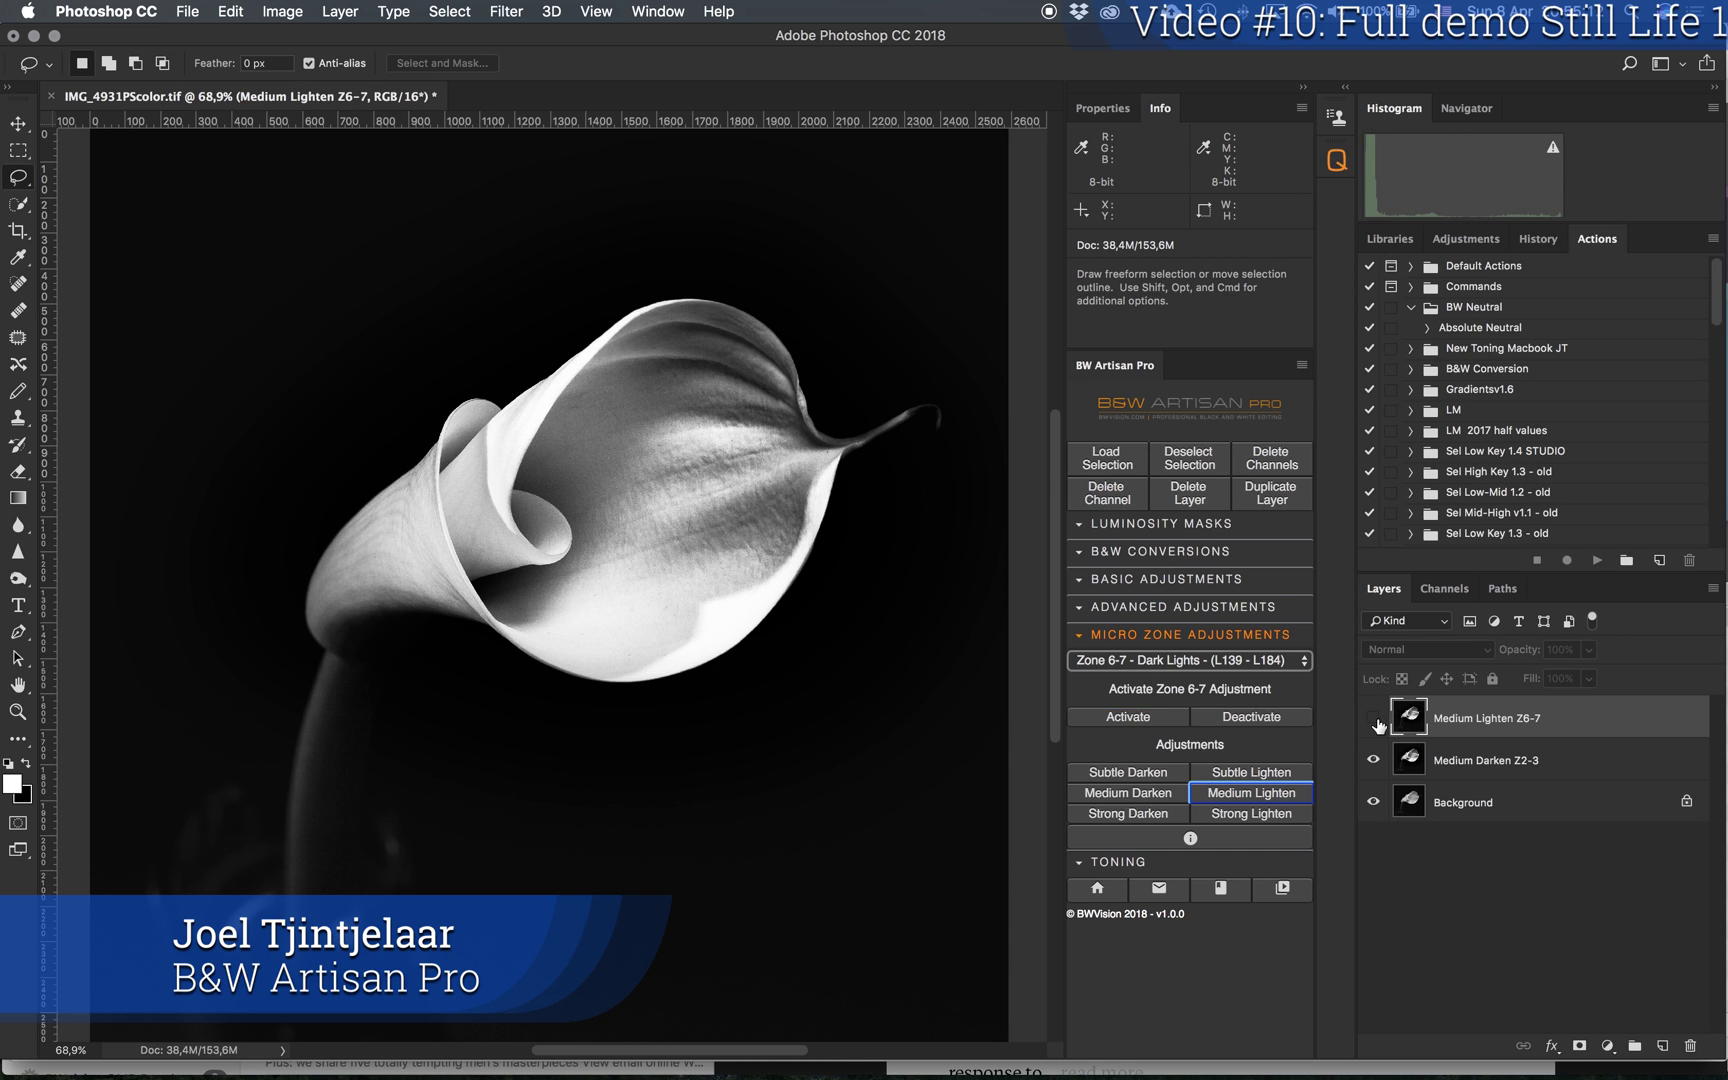
click(1374, 719)
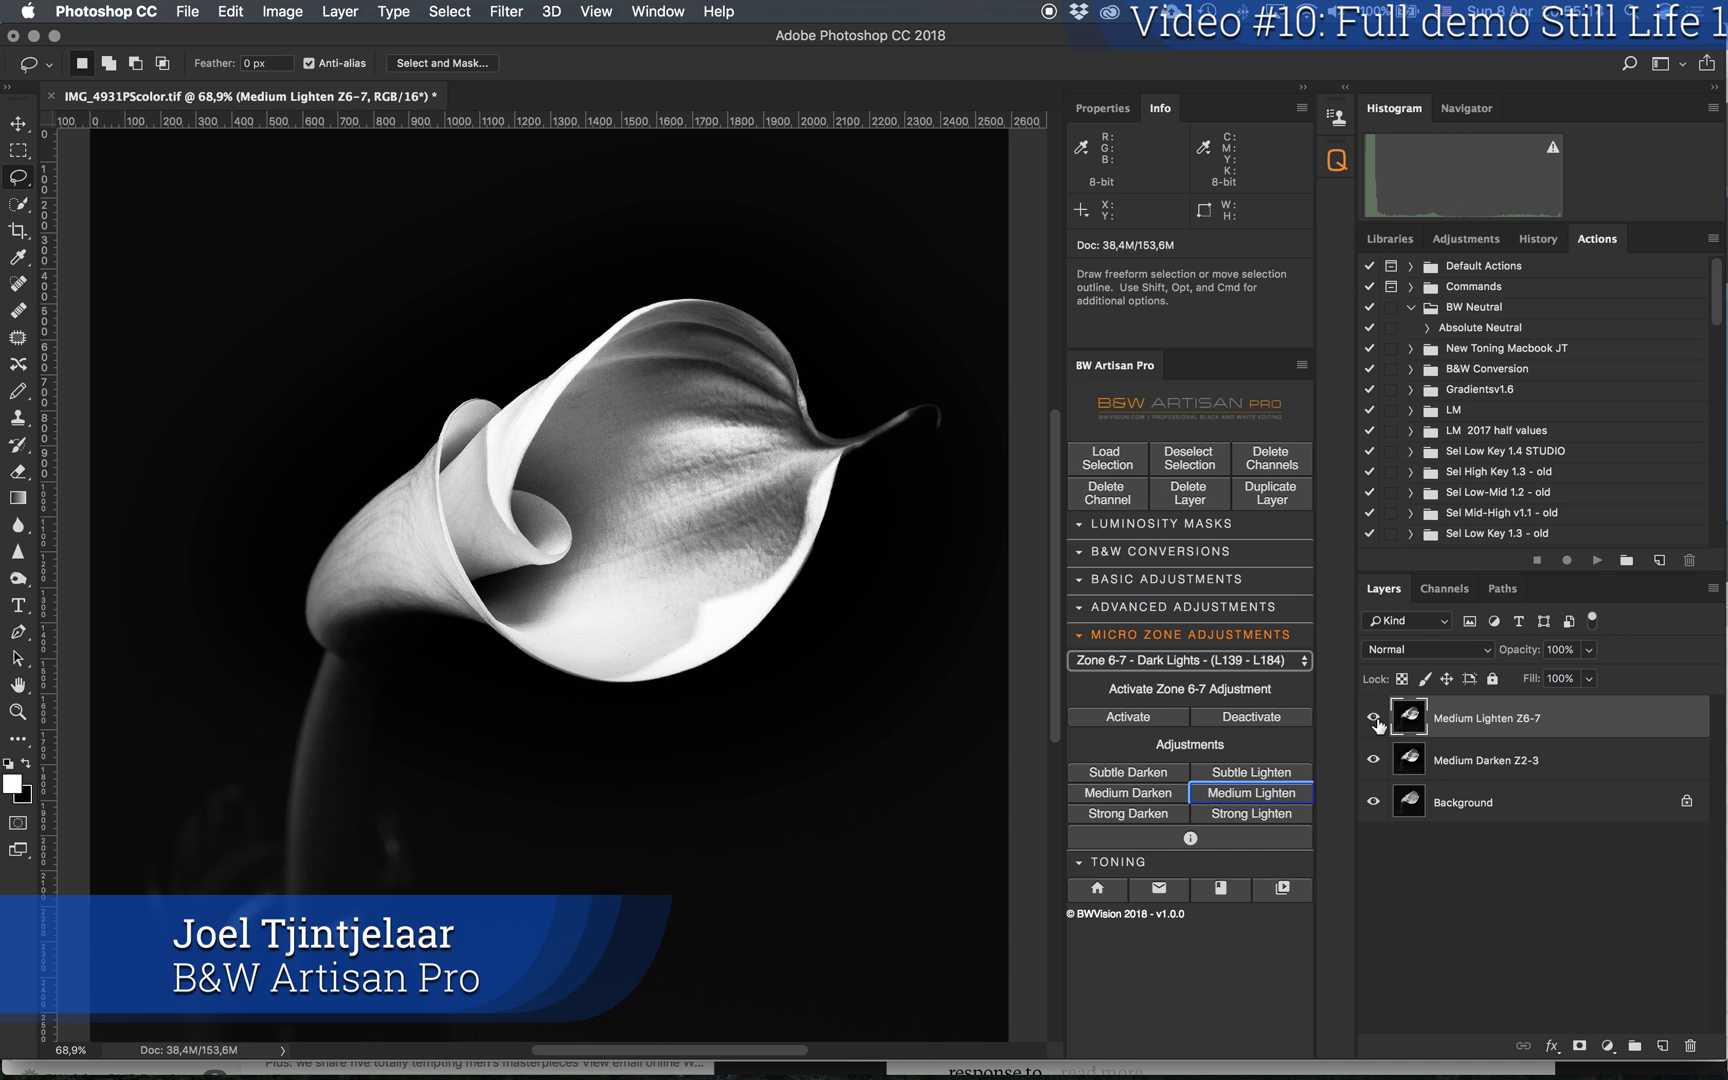
Step: Lasso the bloom's upper inner petal again, apply a second Medium Lighten for Zone 6-7, and merge it down into the first
mouse_move(812, 398)
mouse_down()
mouse_move(802, 351)
mouse_move(741, 288)
mouse_move(652, 290)
mouse_move(822, 400)
mouse_up()
click(1251, 793)
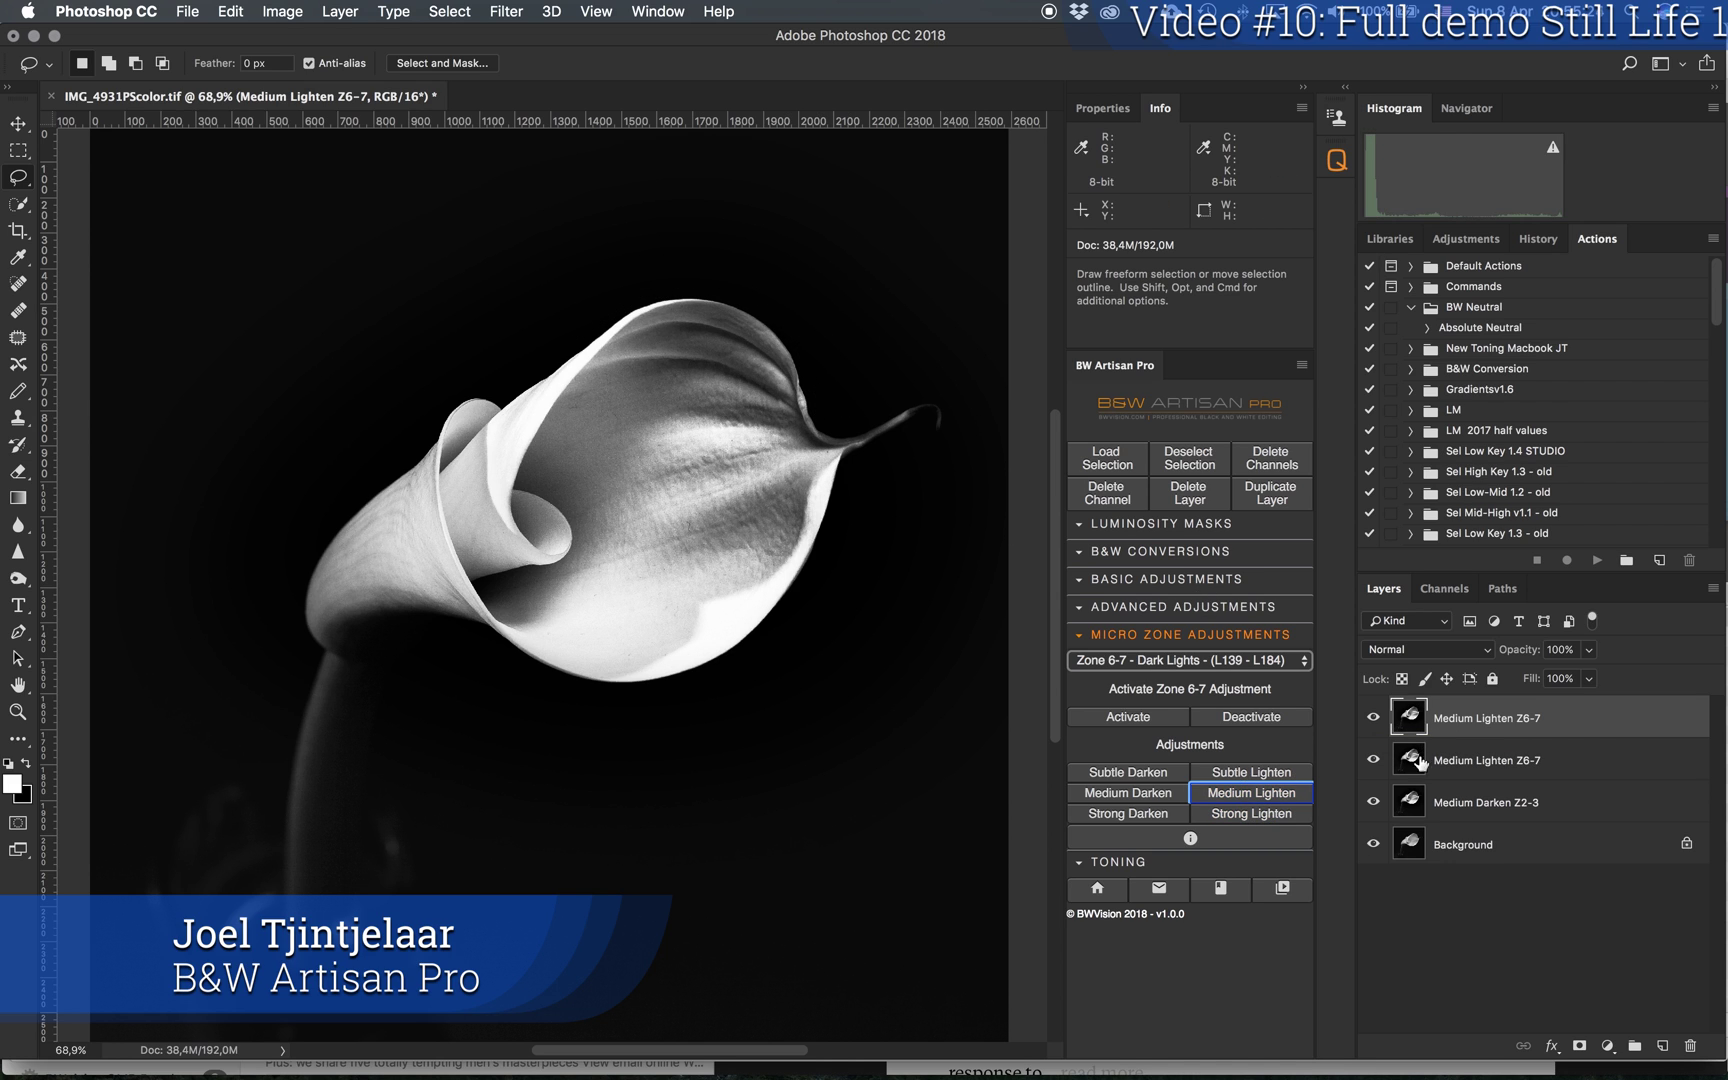
right_click(1610, 733)
click(1485, 791)
Step: Compare the image with and without the merged Medium Lighten Z6-7 layer, and deactivate the Zone 6-7 adjustment
click(1374, 724)
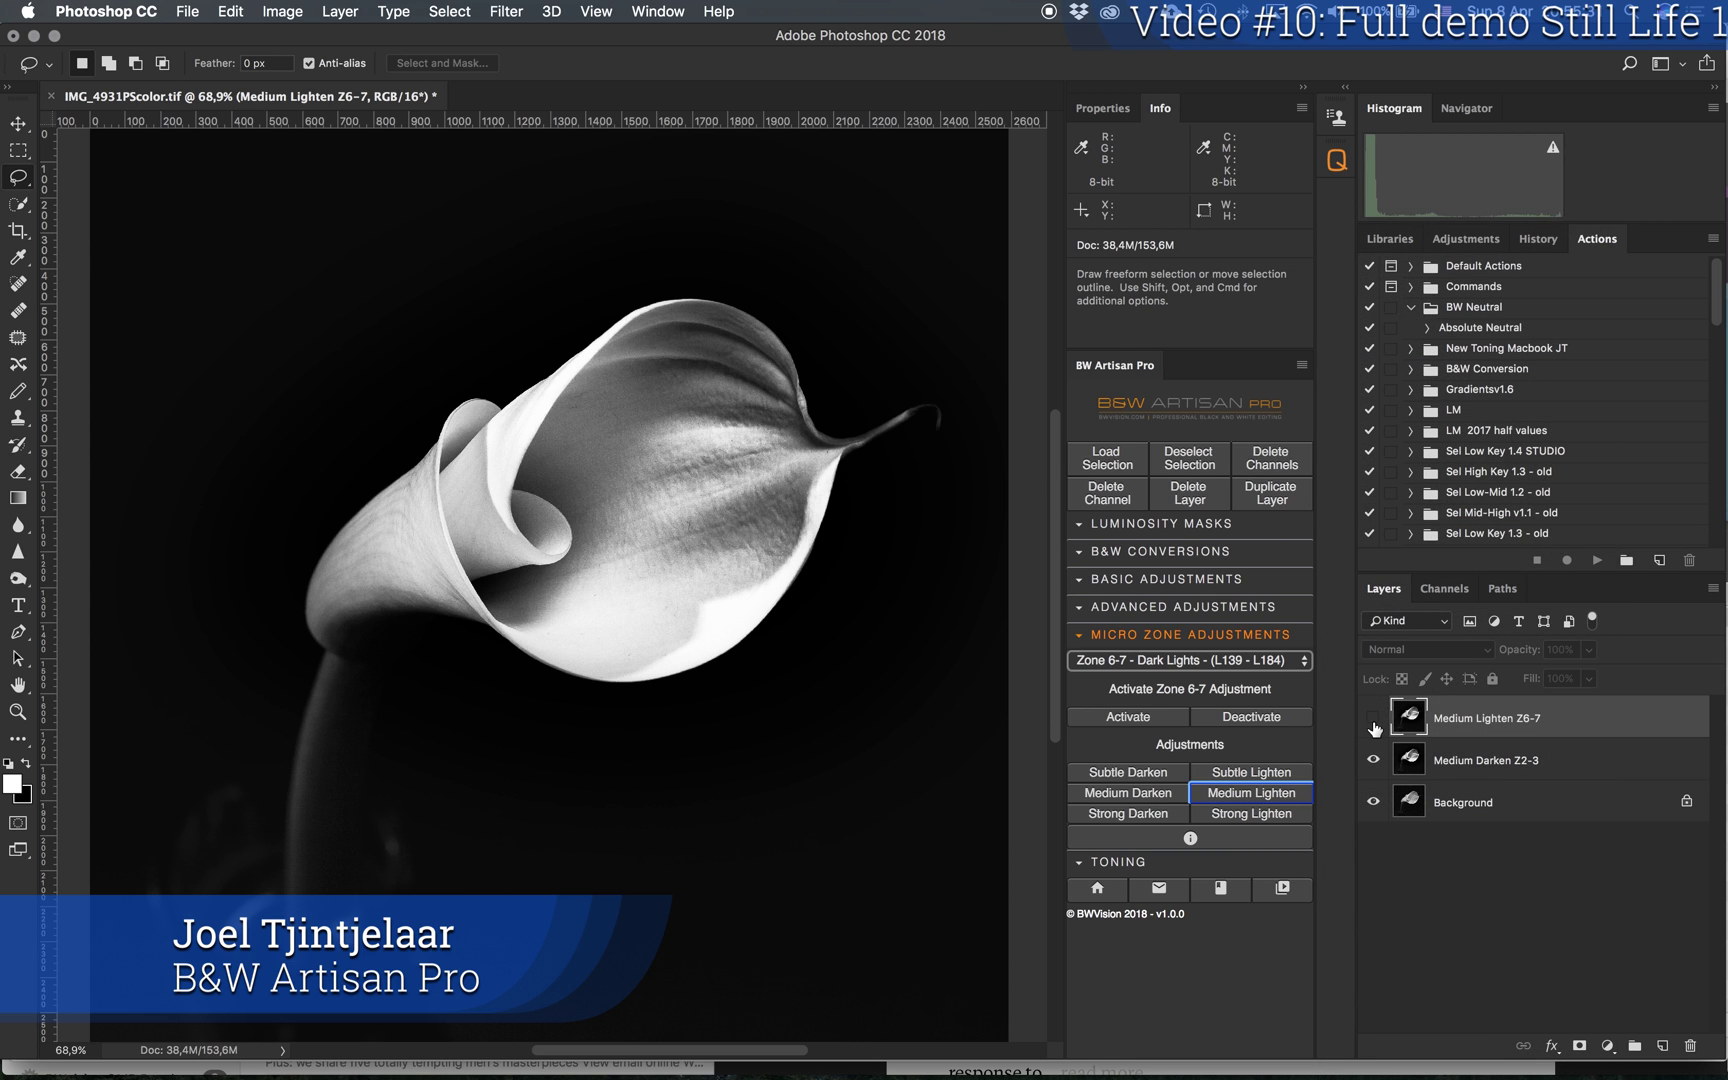
click(1374, 724)
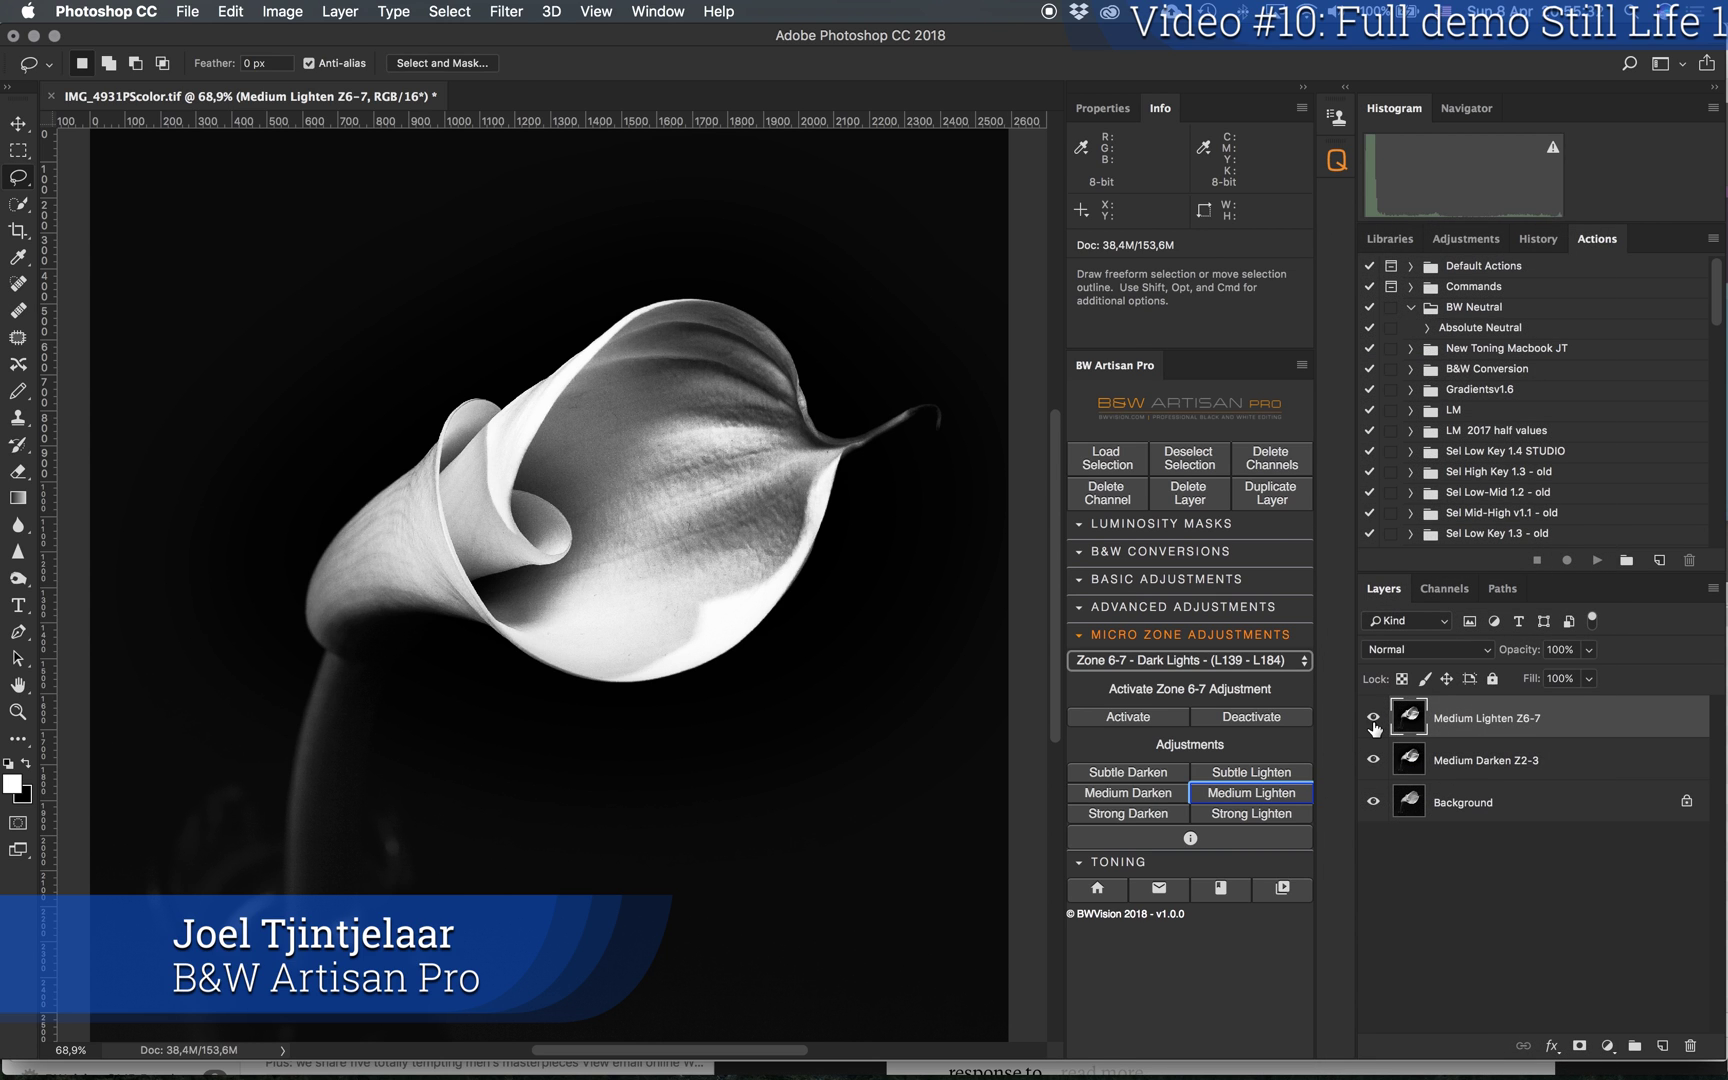
click(1271, 726)
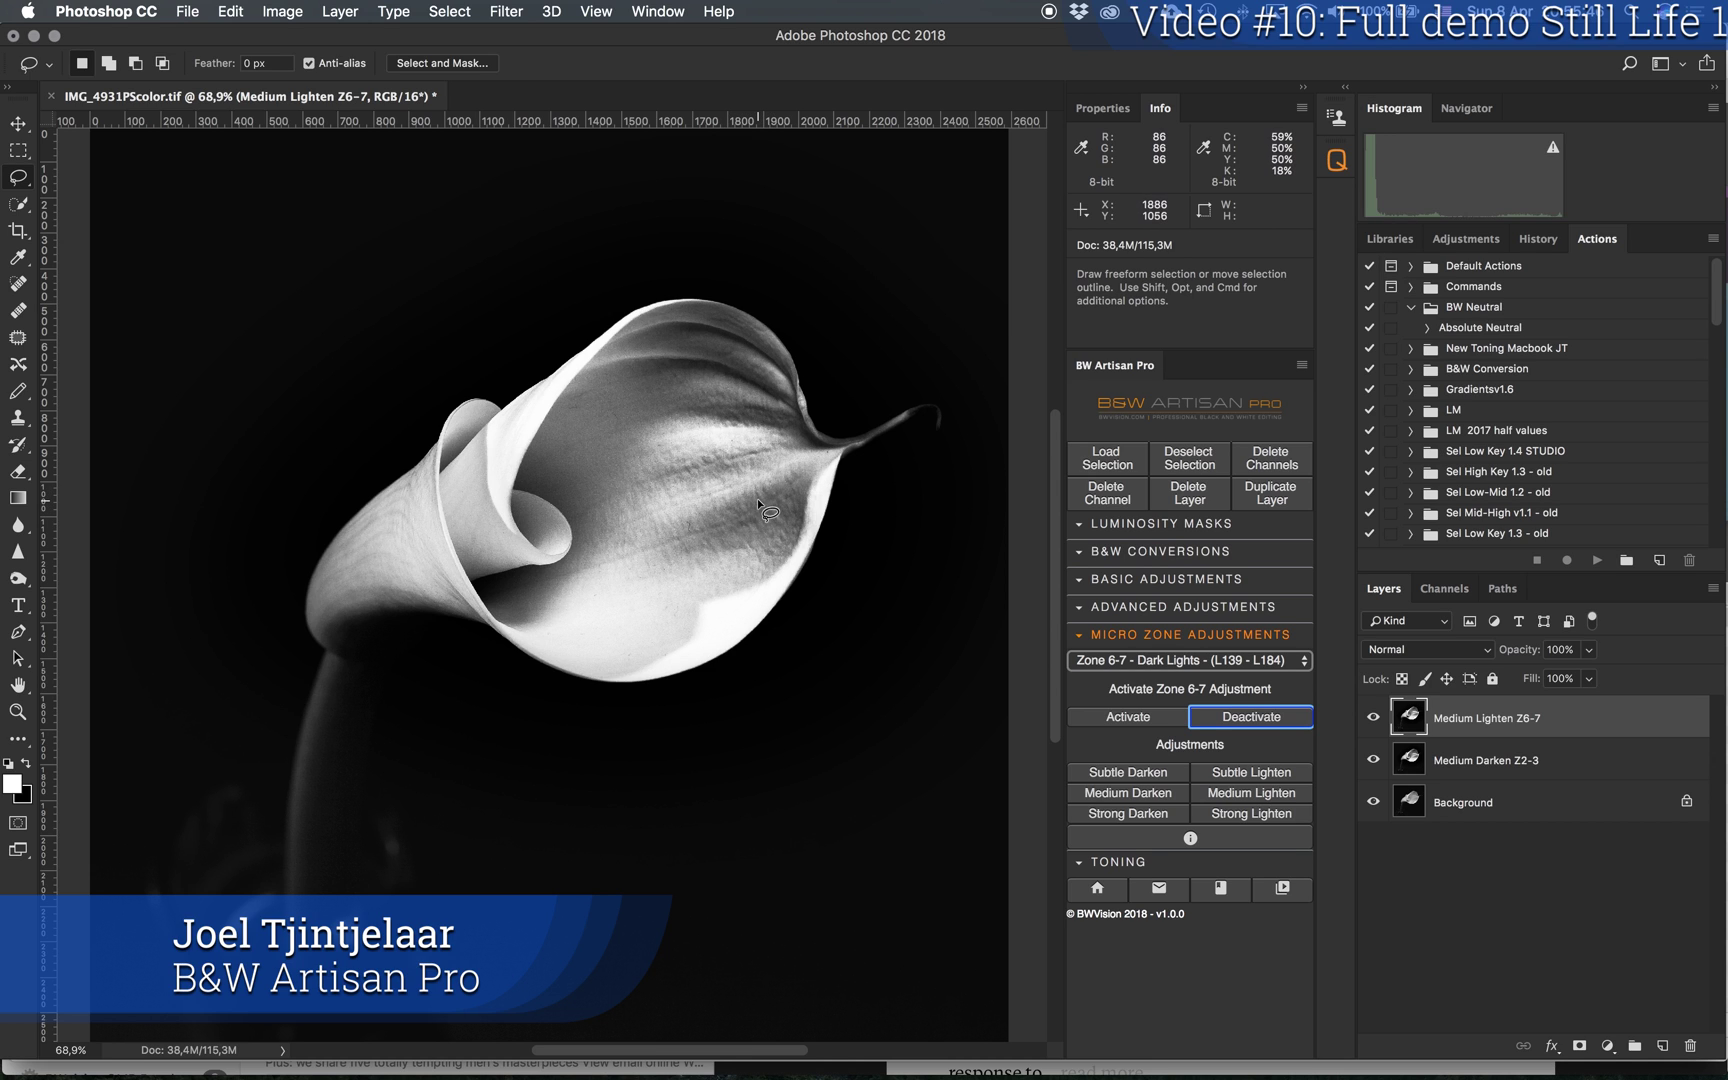
Step: Choose Zone 2-3 - Light Shadows (L47 - L92) for the micro zone adjustments and activate it
click(1185, 668)
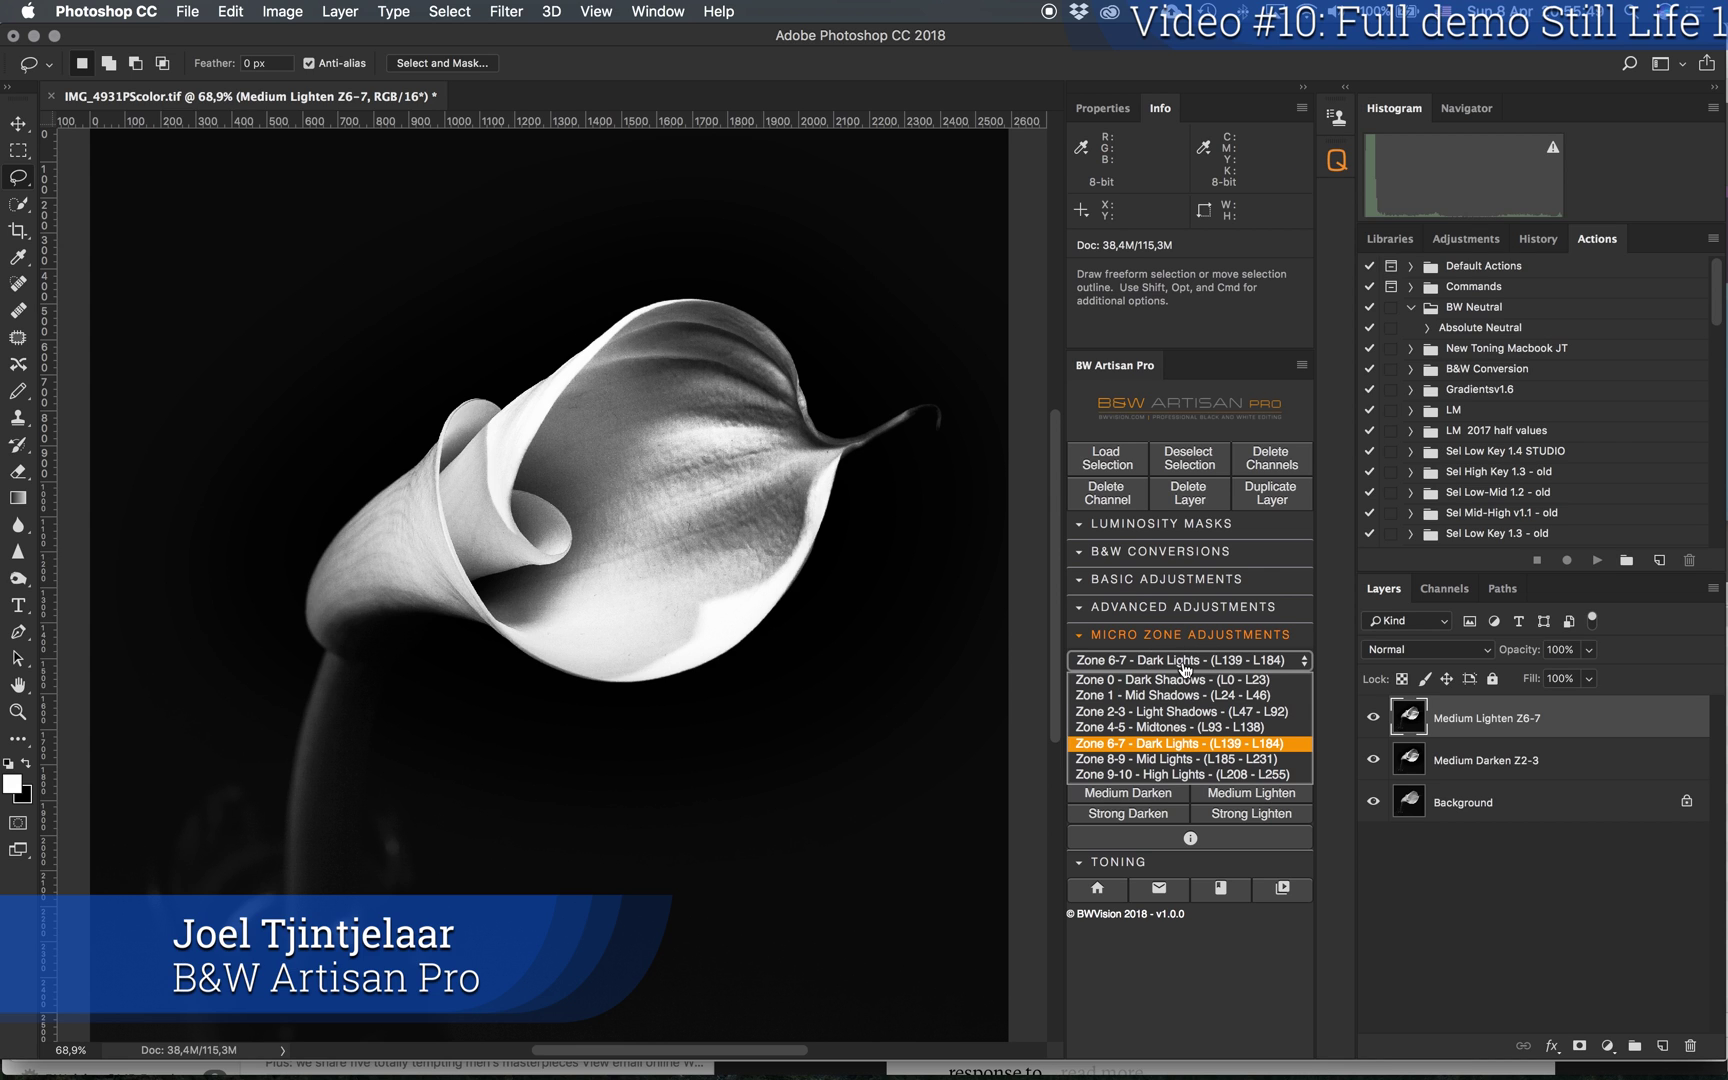
click(1204, 712)
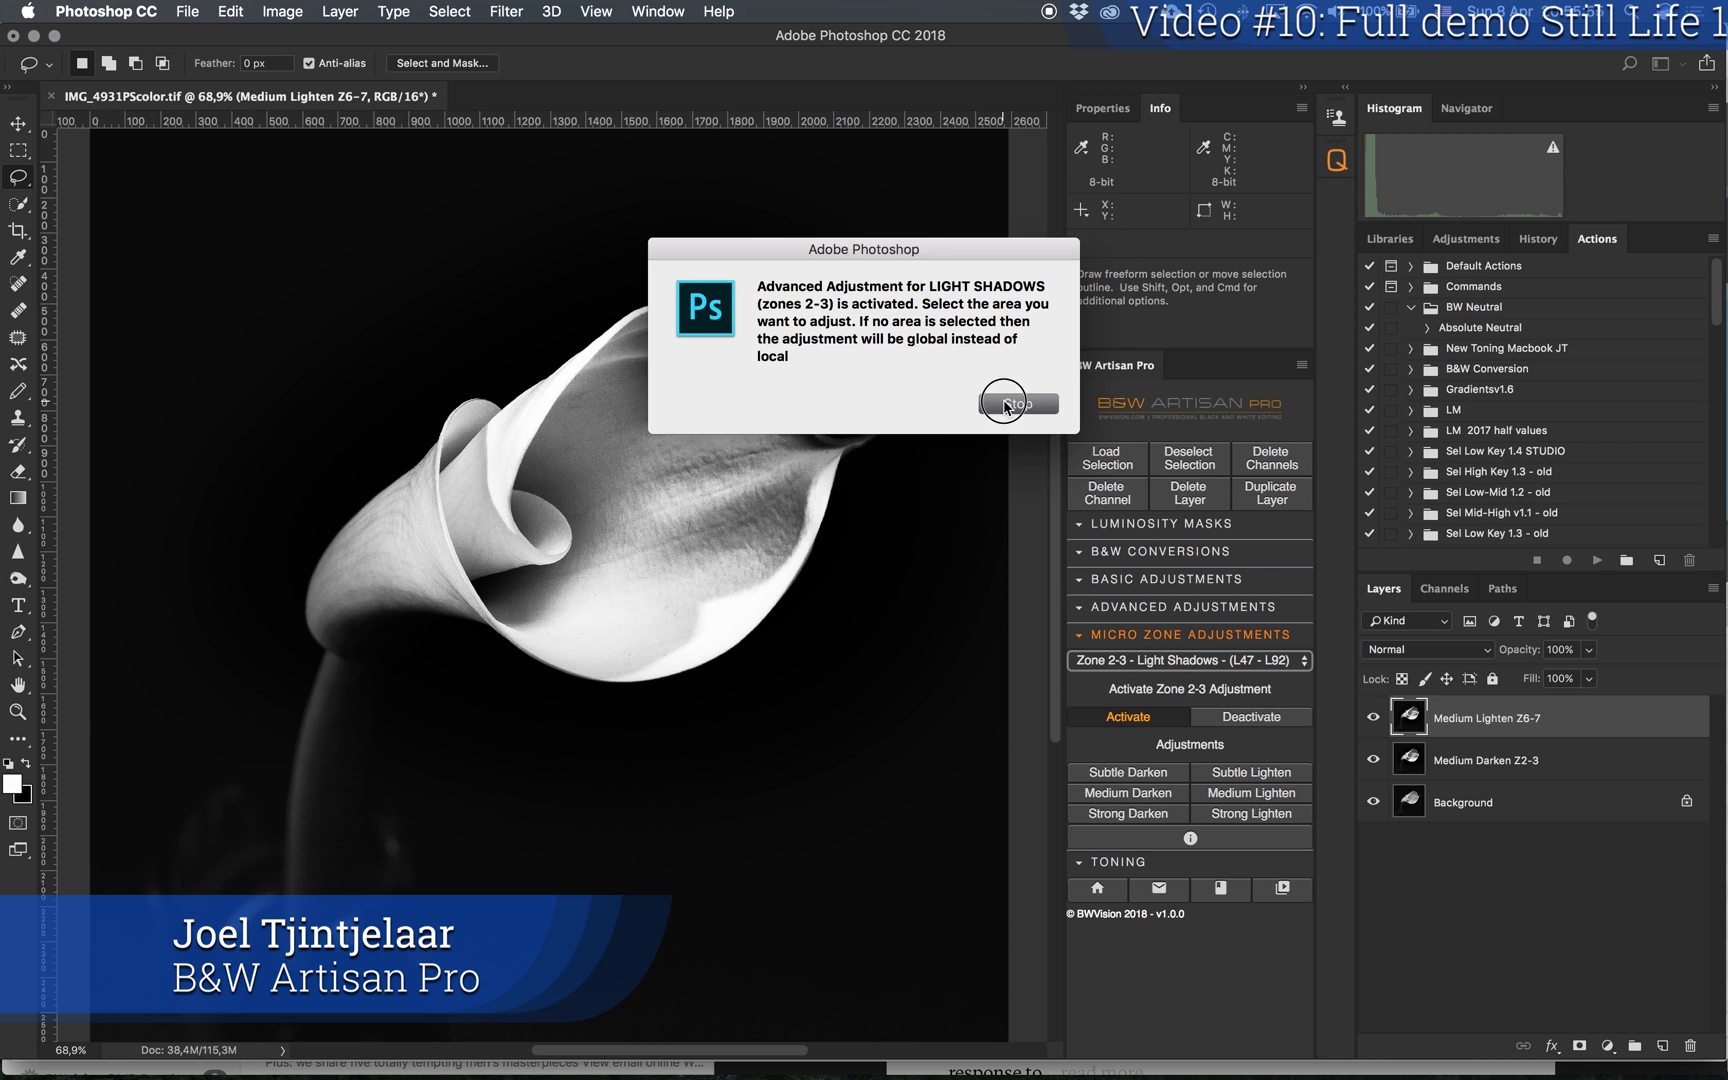
click(1008, 402)
Step: Lasso the dark area of the petal beside the right rim, about 416 × 297 px, apply Medium Lighten for Zone 2-3, and compare before and after
mouse_move(760, 487)
mouse_down()
mouse_move(684, 543)
mouse_move(777, 563)
mouse_move(824, 531)
mouse_move(822, 462)
mouse_up()
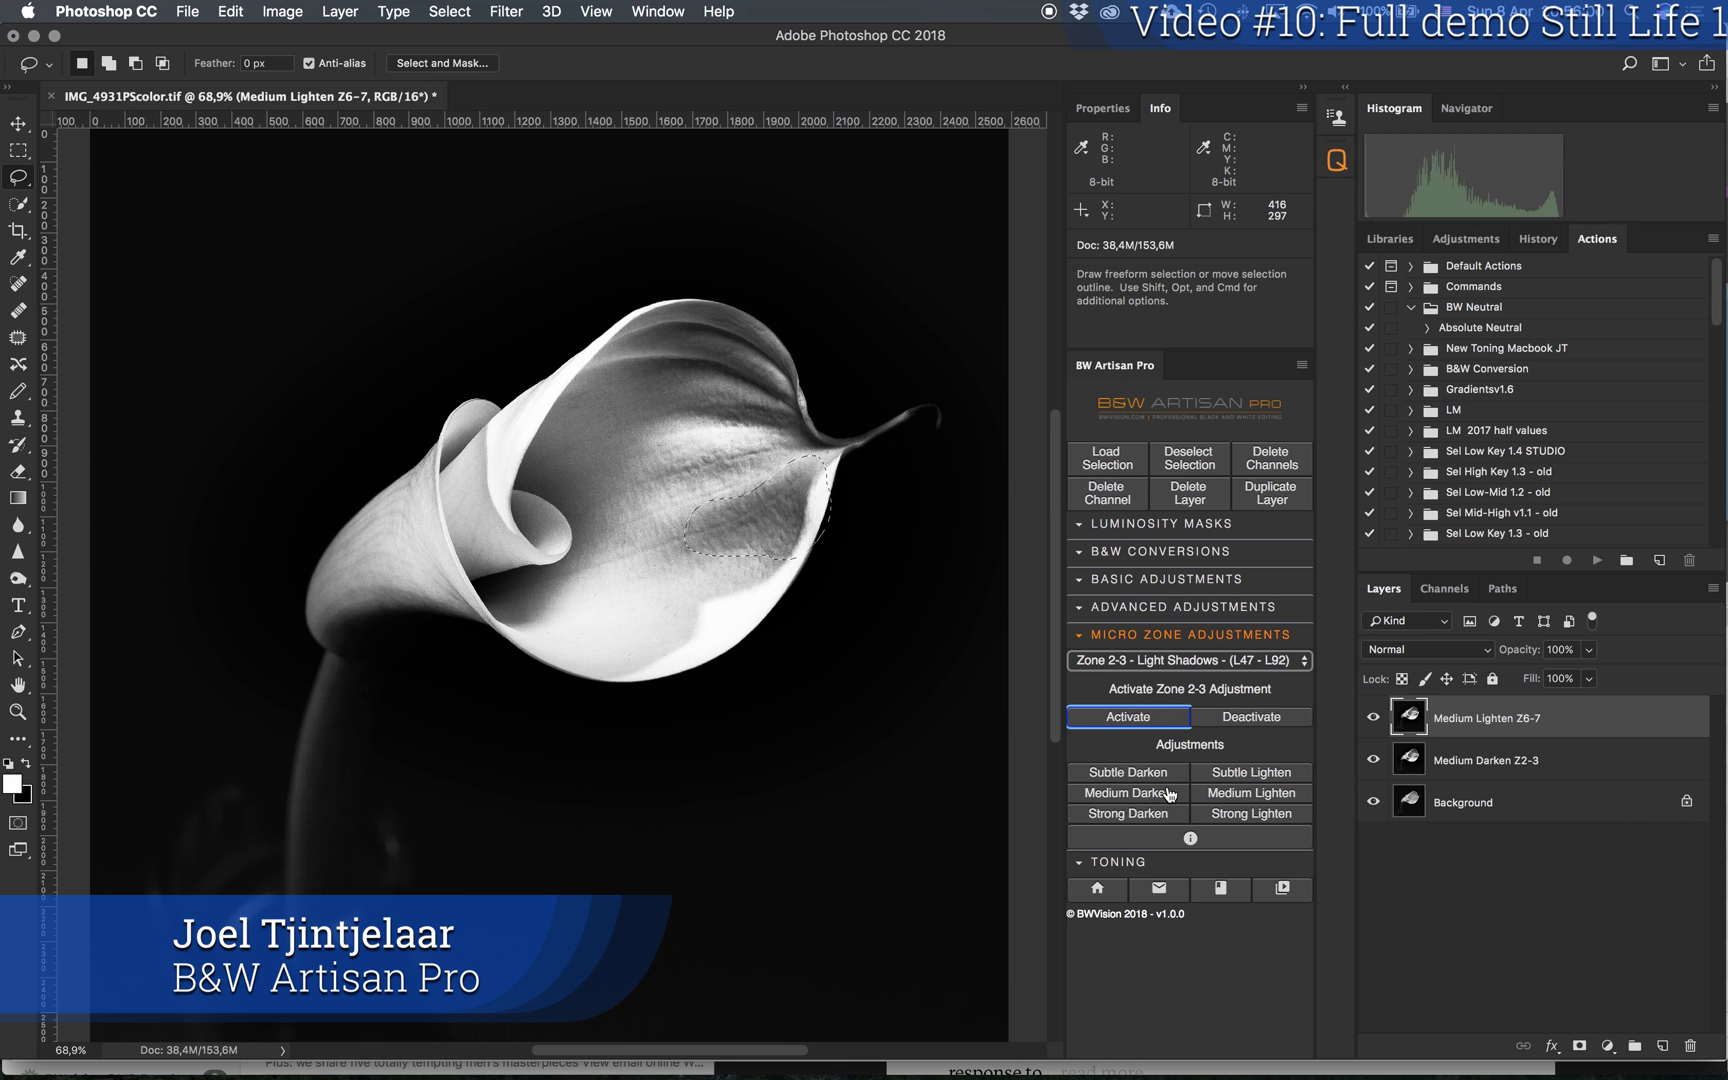
click(1250, 793)
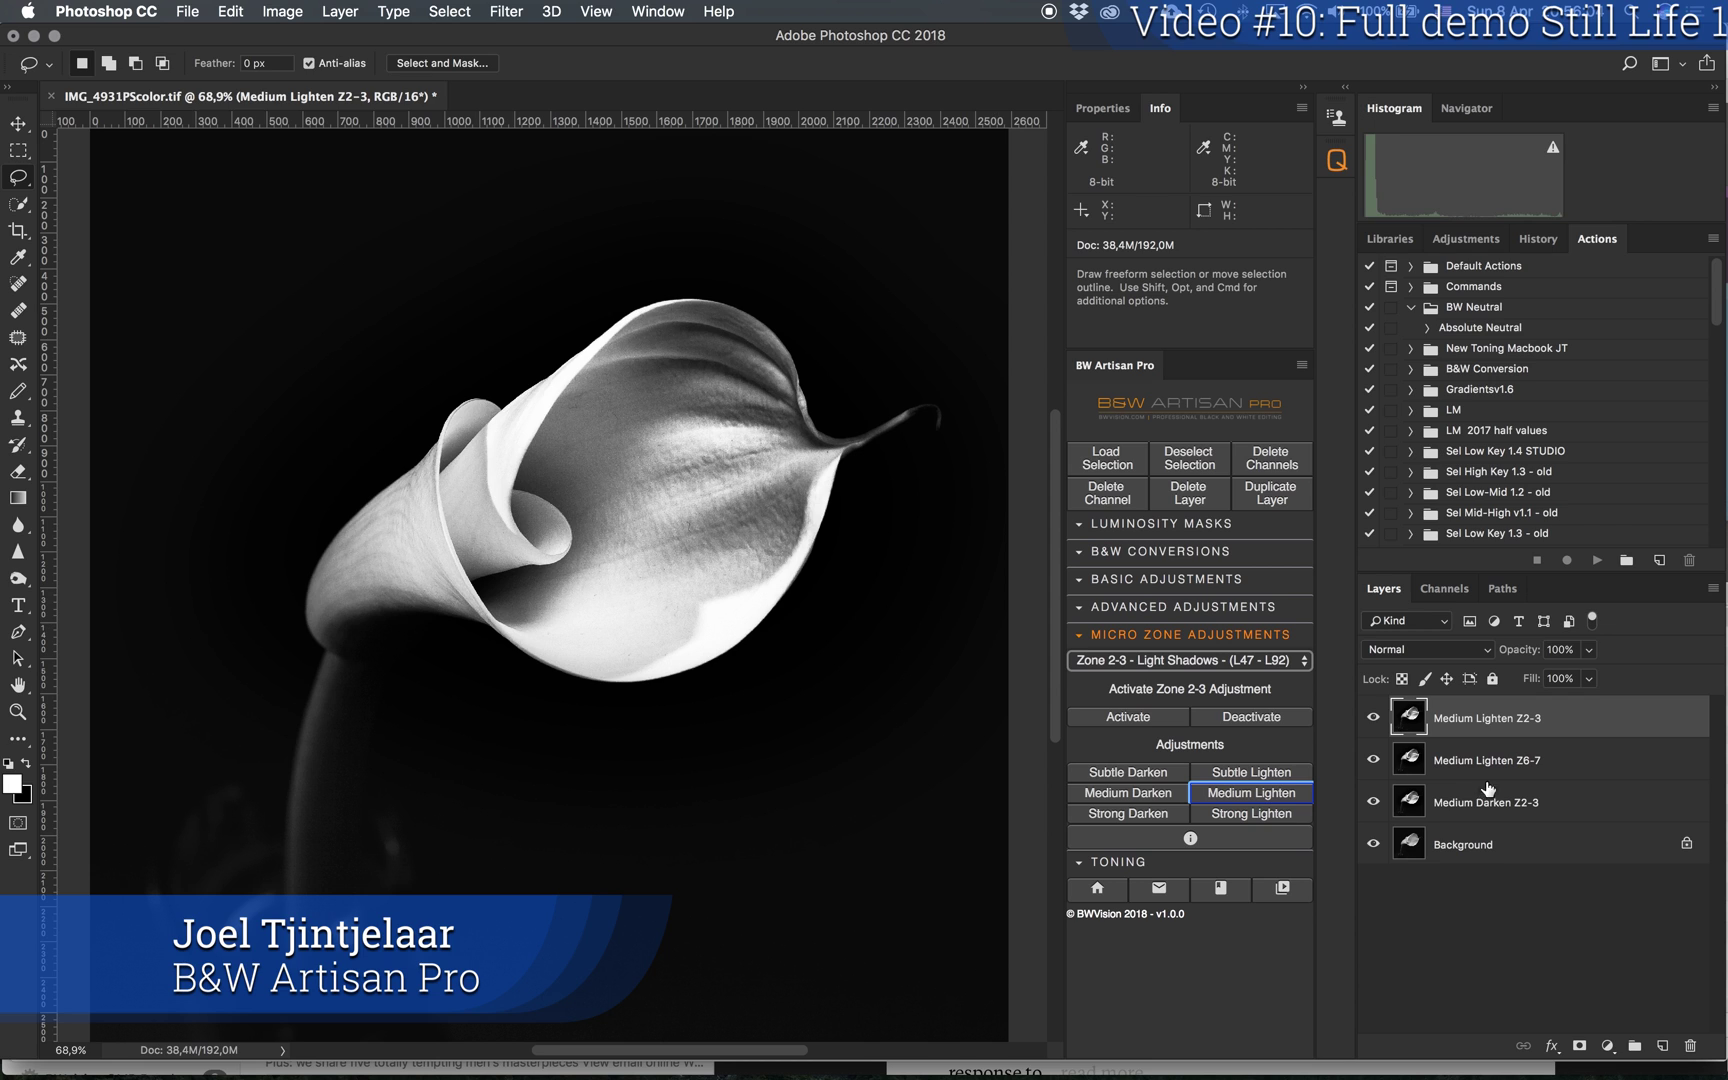
click(1380, 728)
click(1380, 728)
Step: Lasso the dark petal area beside the right rim again, apply a second Medium Lighten for Zone 2-3, and deactivate the zone adjustment
drag(828, 500, 815, 488)
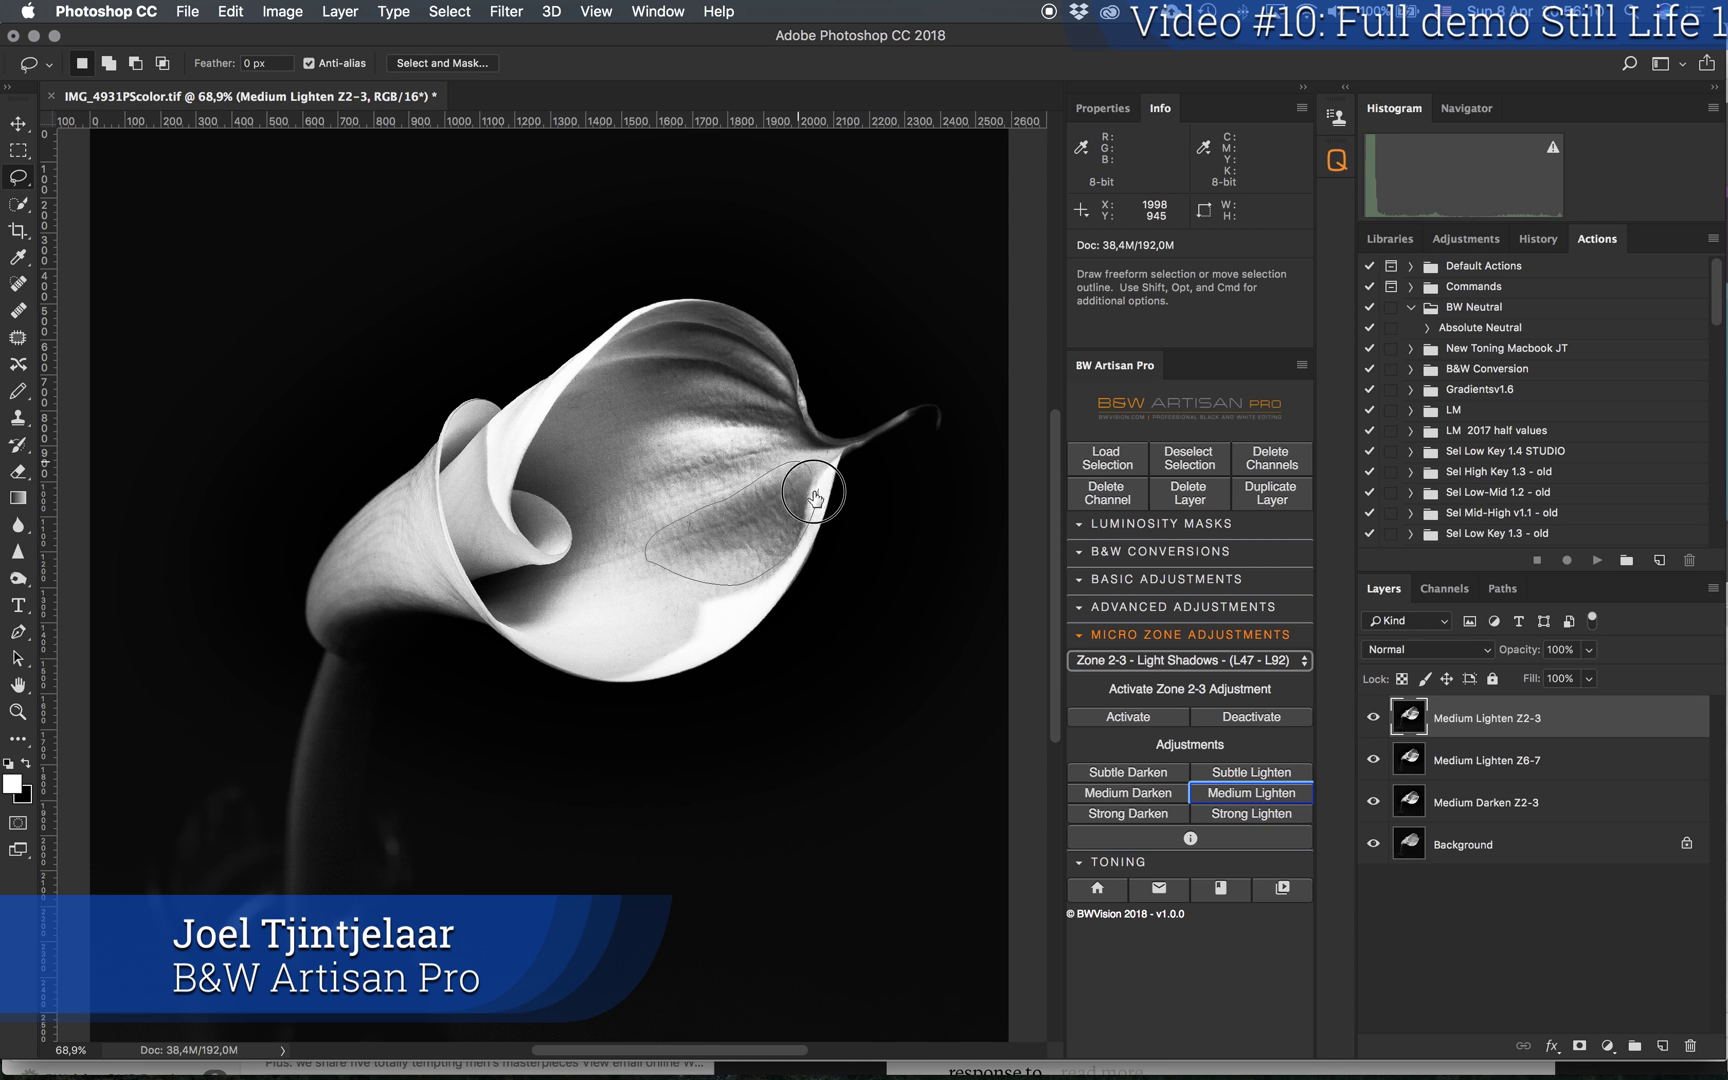
click(1280, 796)
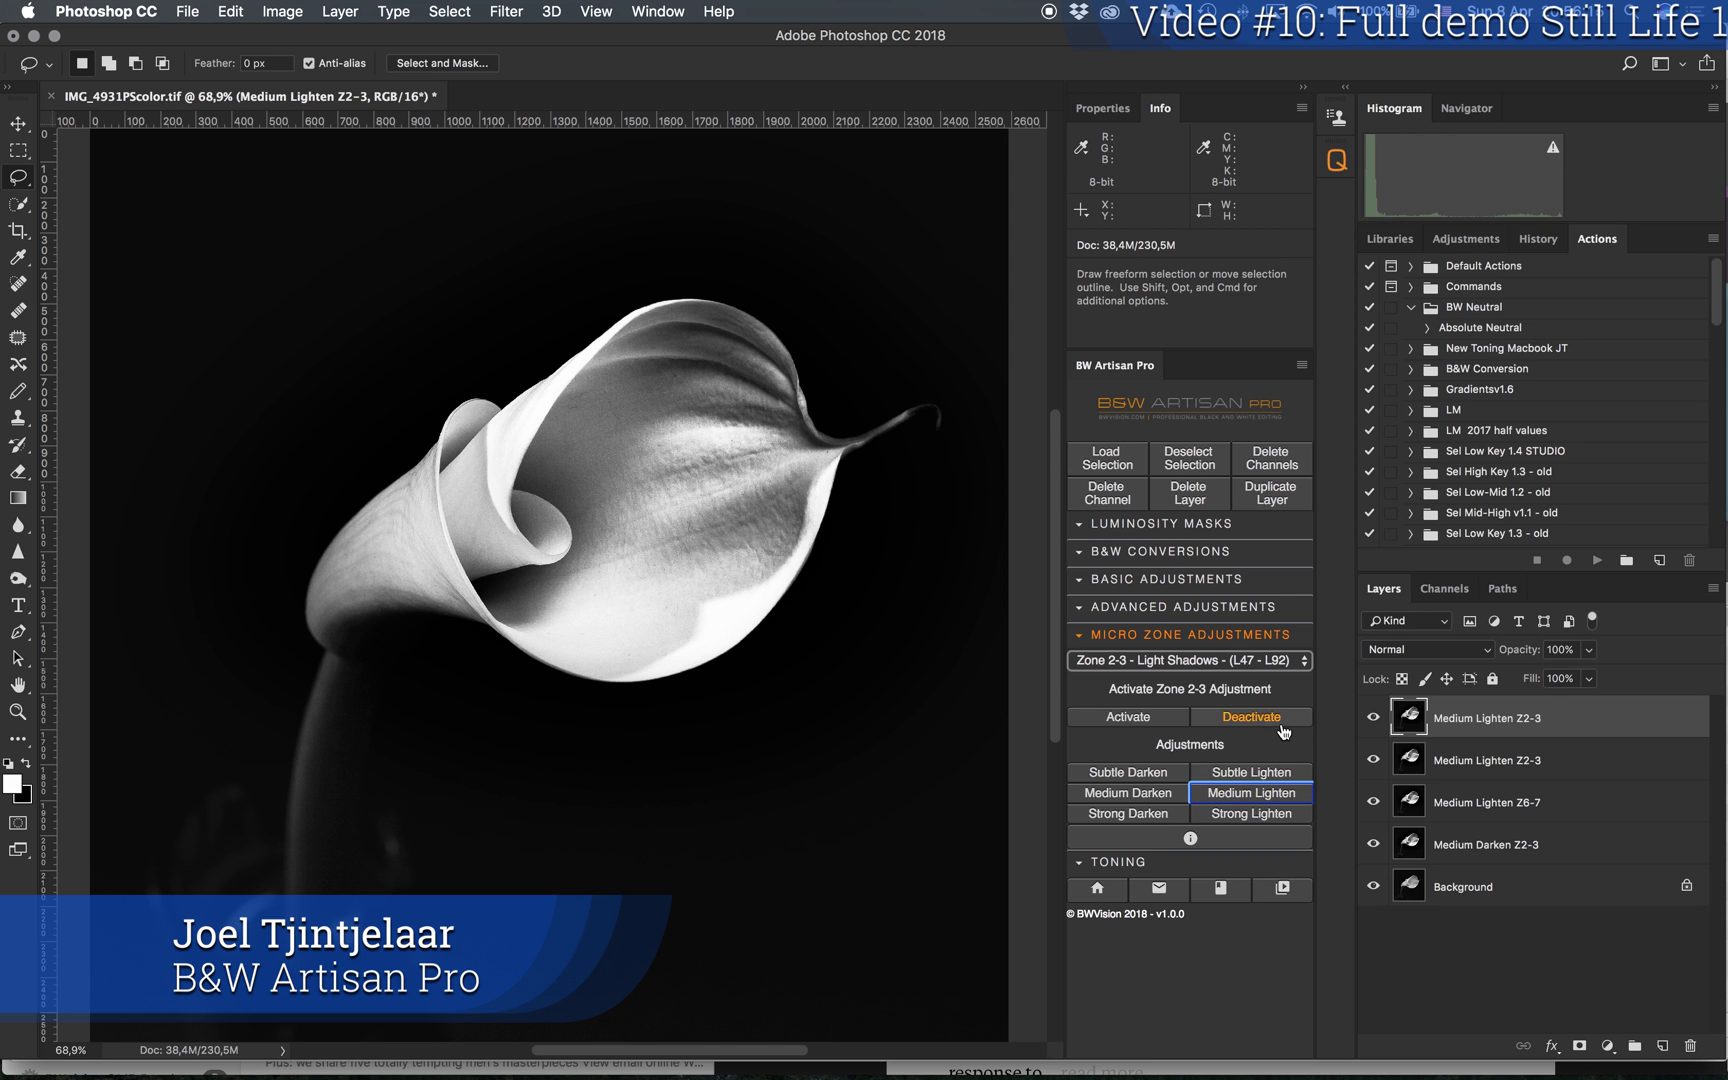
click(1251, 717)
Step: Merge the two Medium Lighten Z2-3 layers into one, and compare the image with and without the result
right_click(1566, 730)
key(Escape)
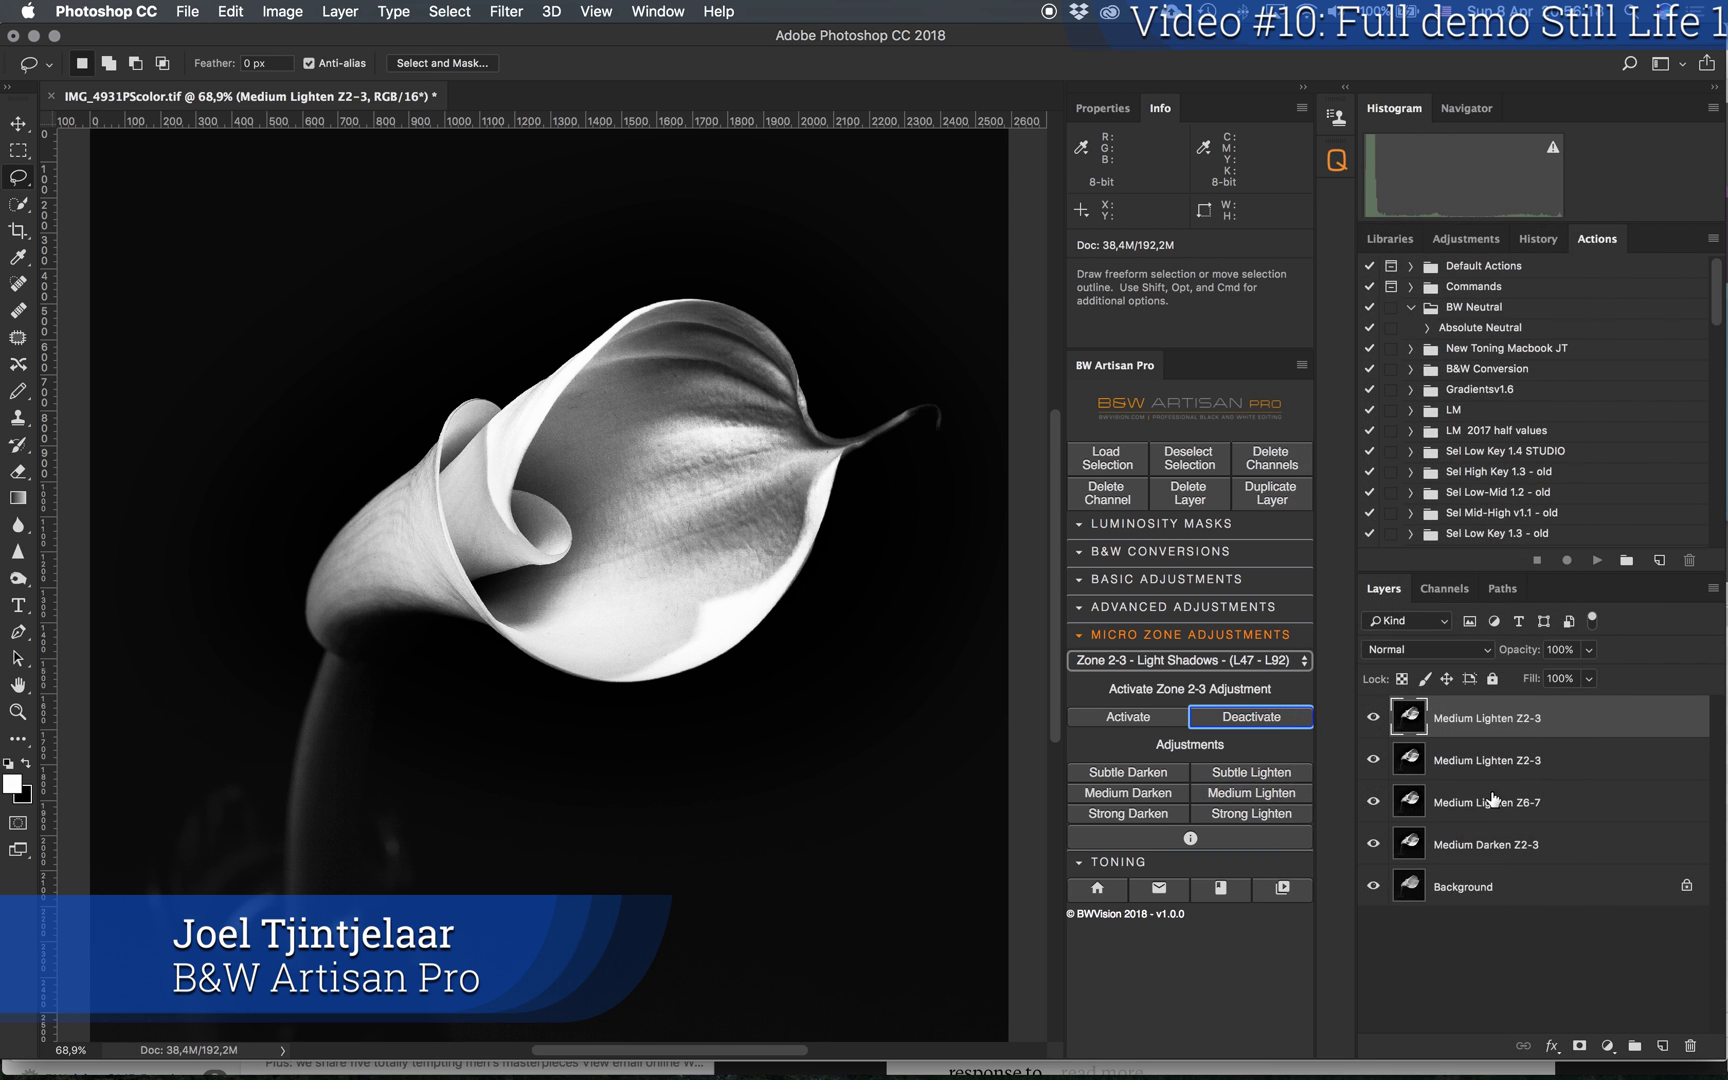
click(1374, 719)
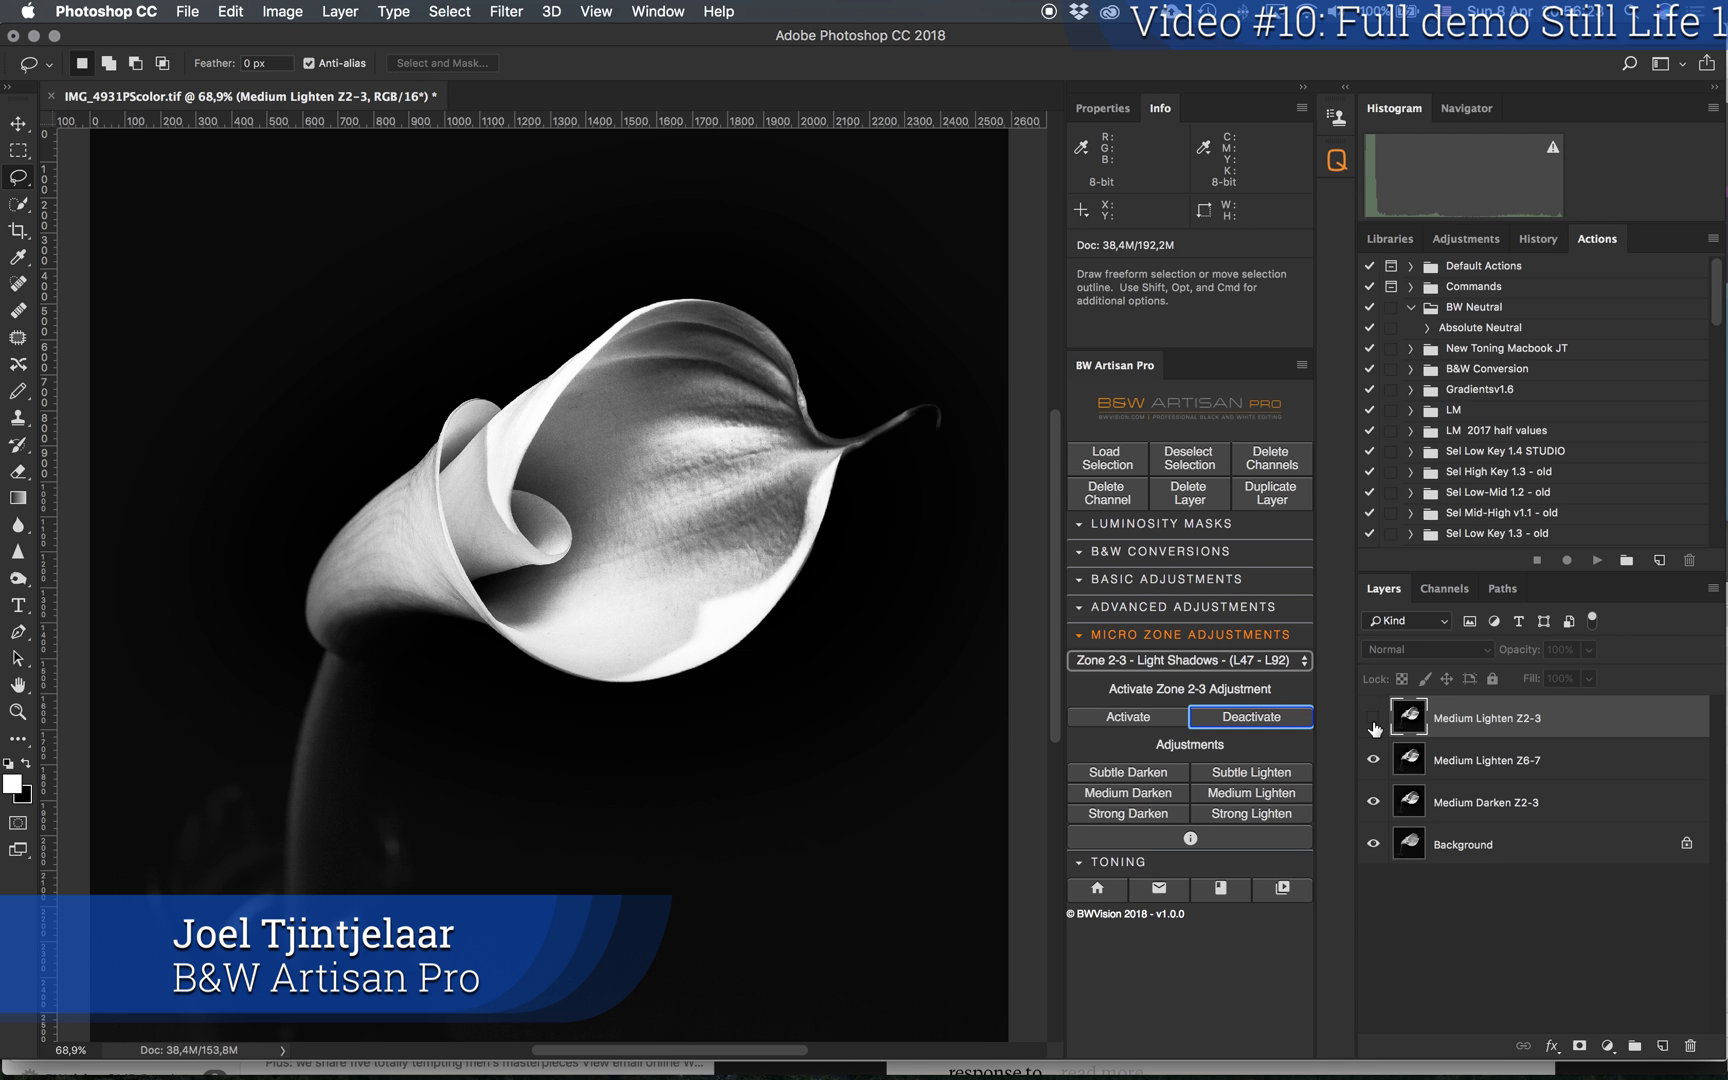
click(1374, 719)
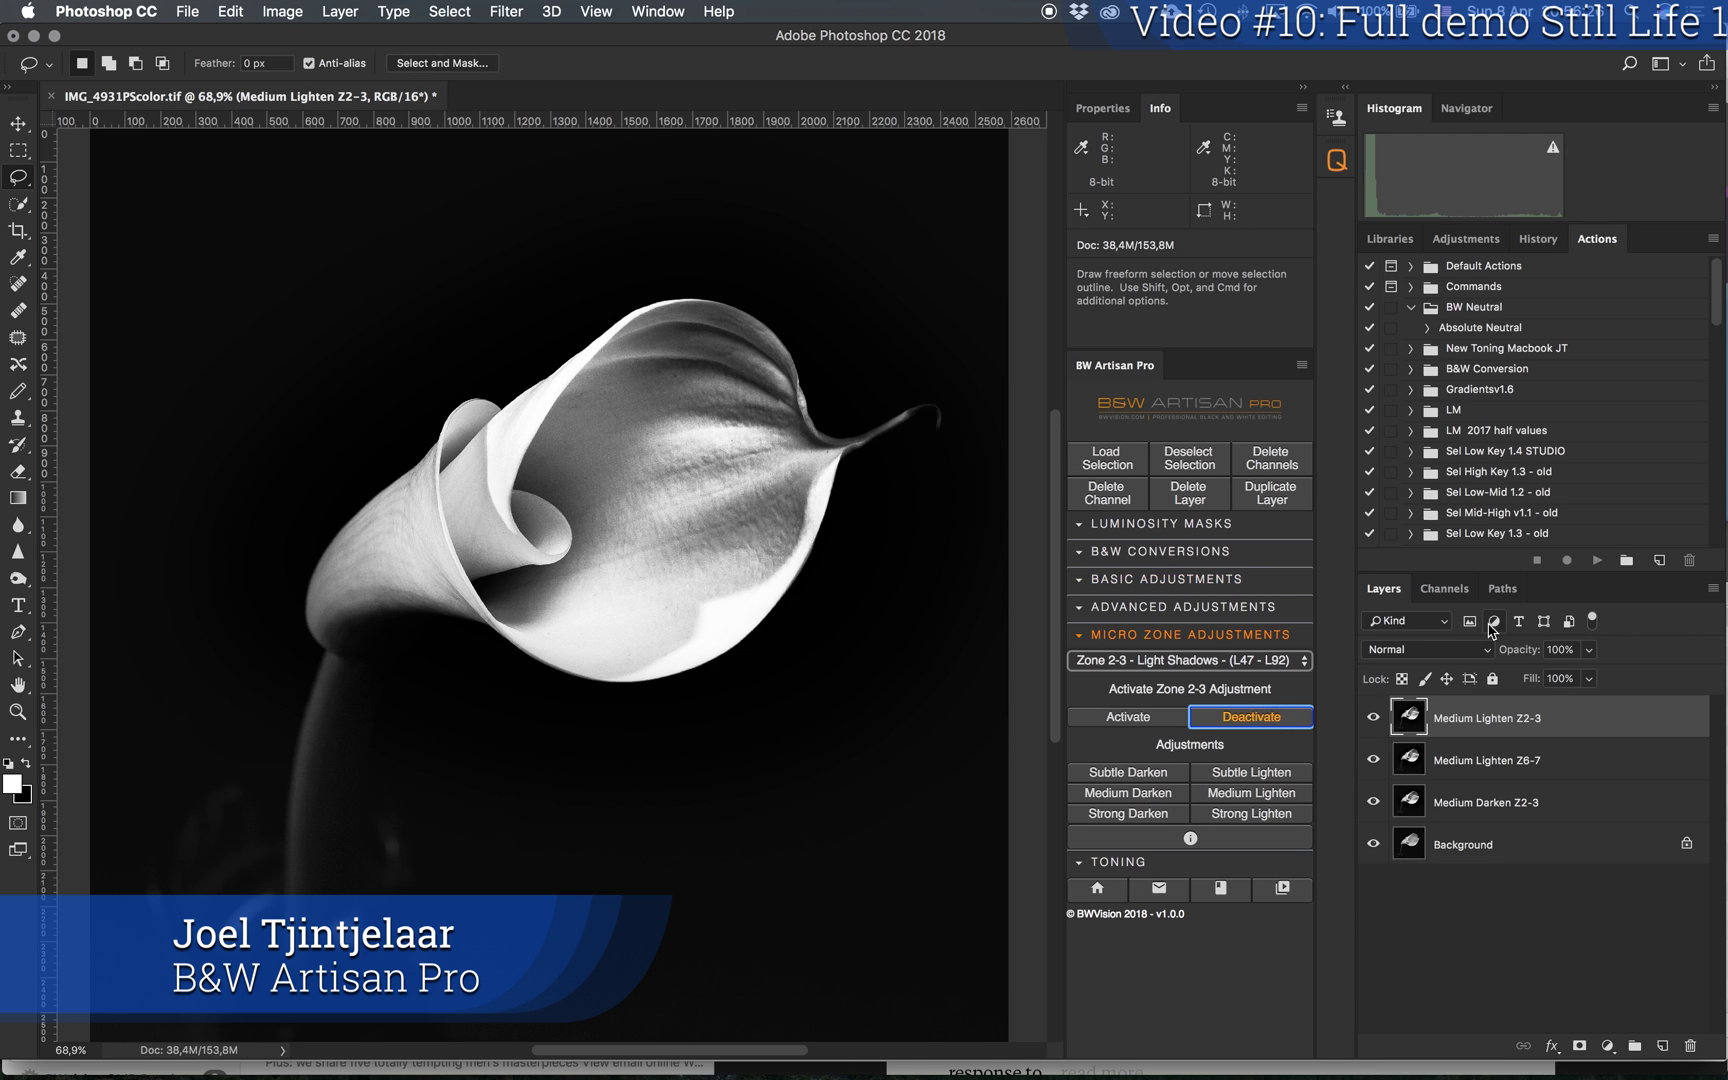
click(1444, 588)
click(1384, 588)
Step: Choose Zone 1 - Mid Shadows (L24 - L46) for the micro zone adjustments and activate it
click(1240, 664)
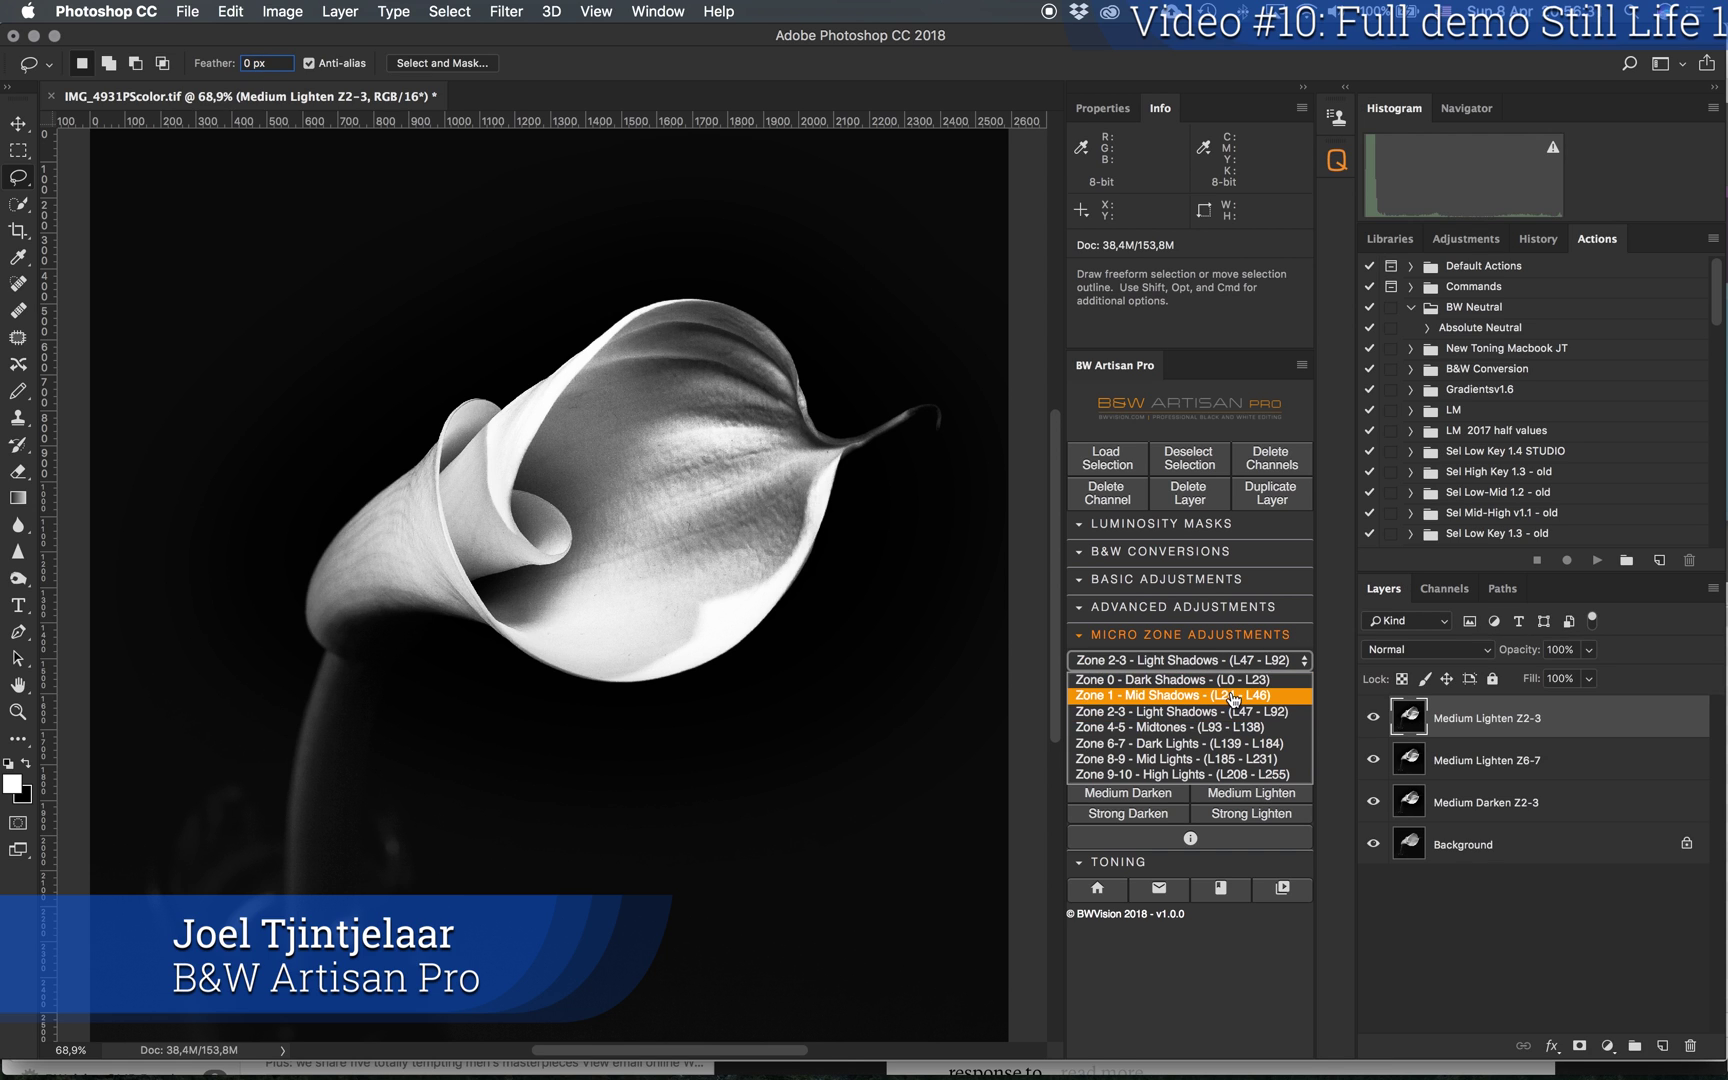
click(1235, 696)
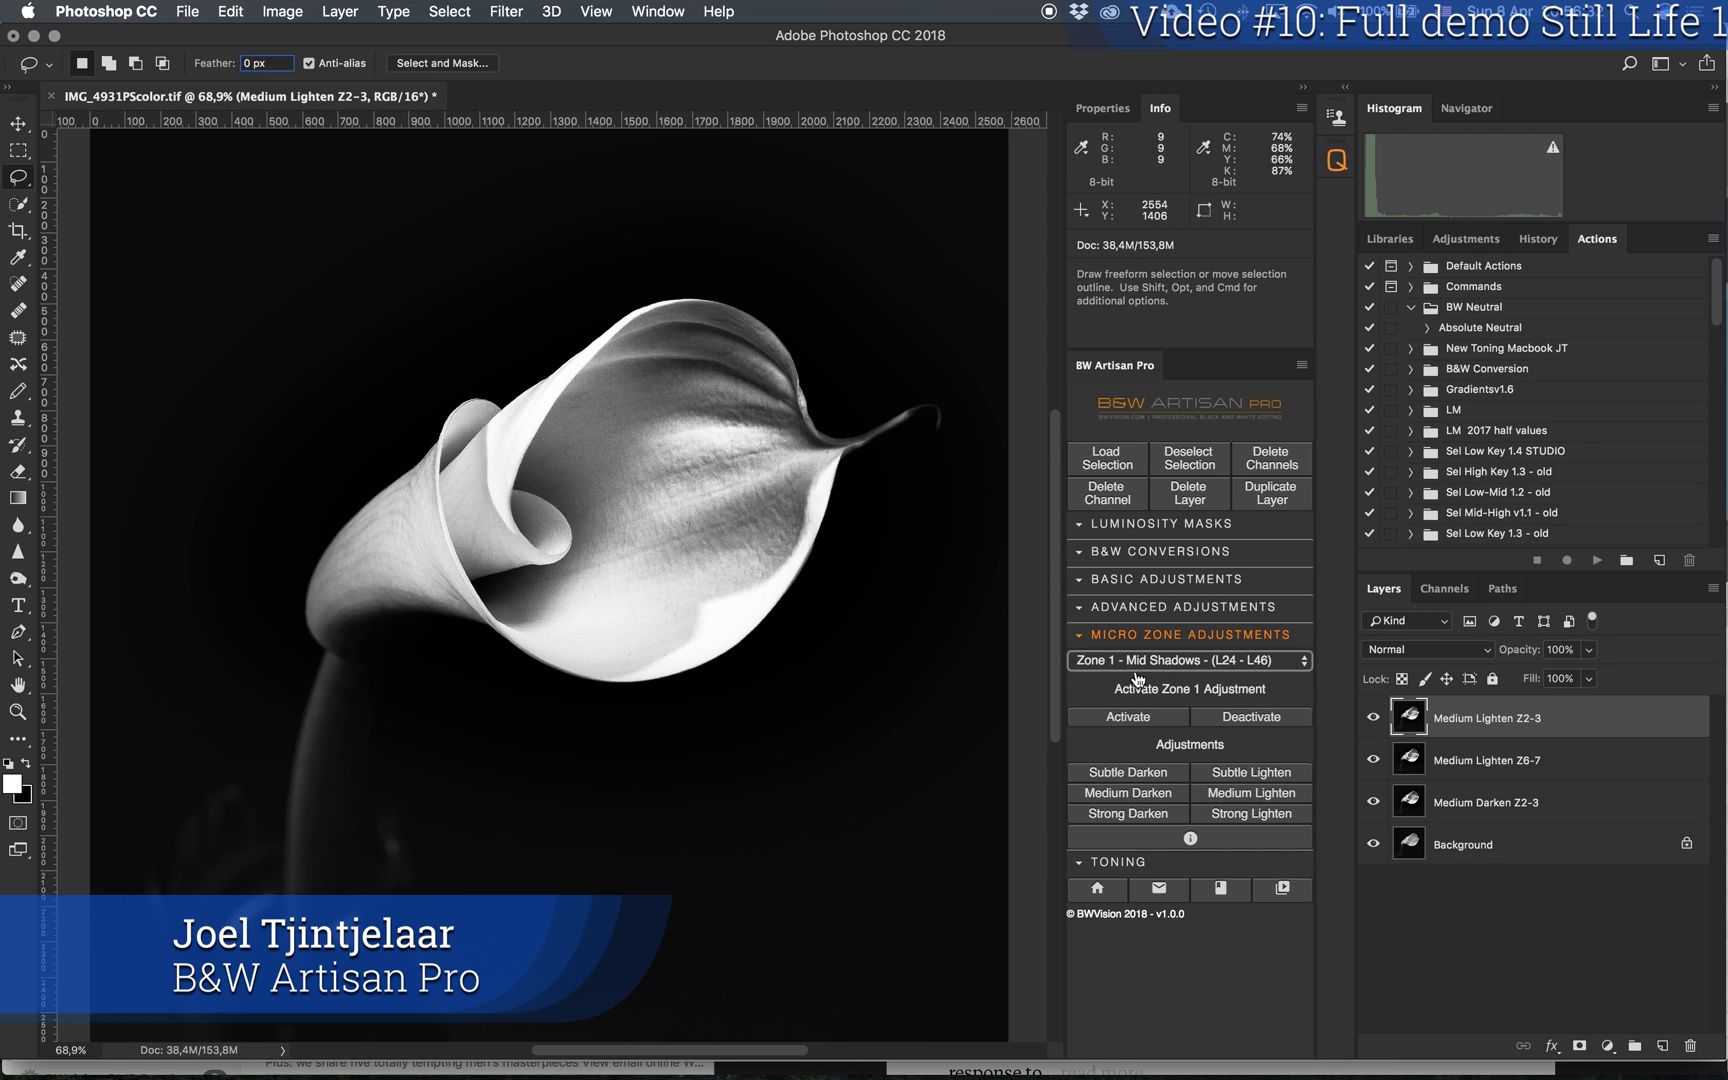
click(1137, 720)
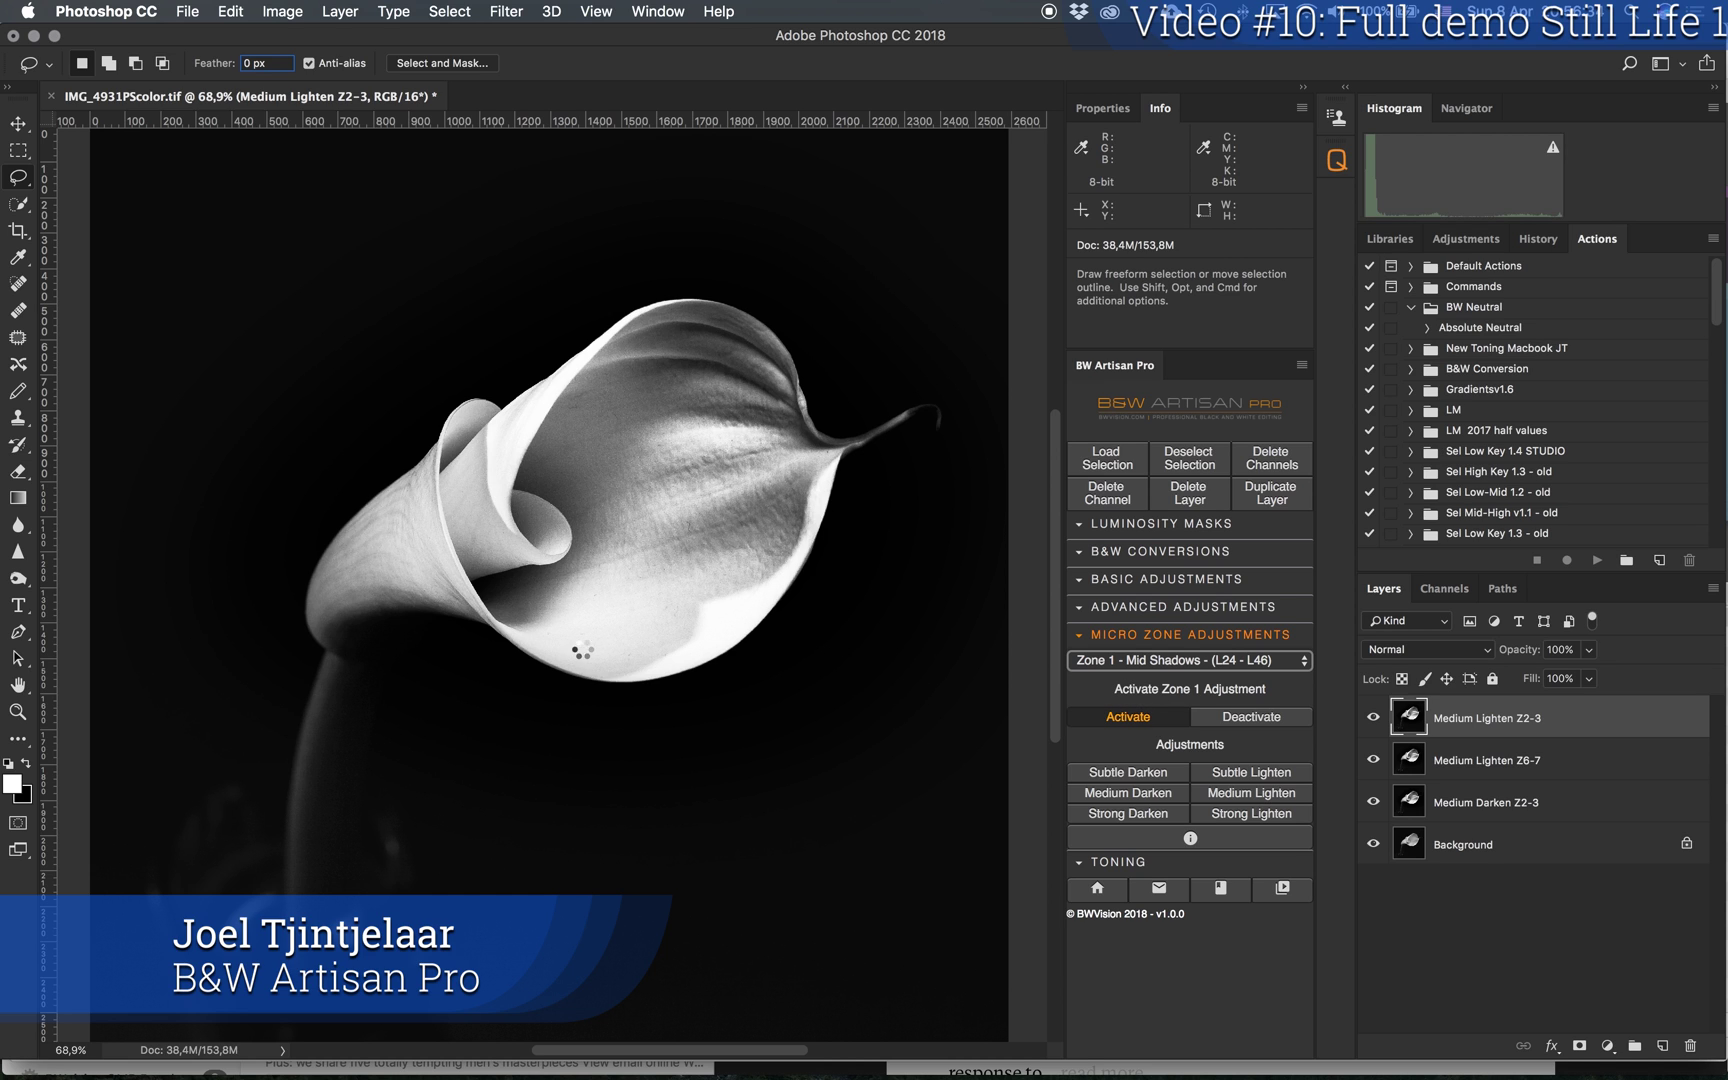
click(1012, 405)
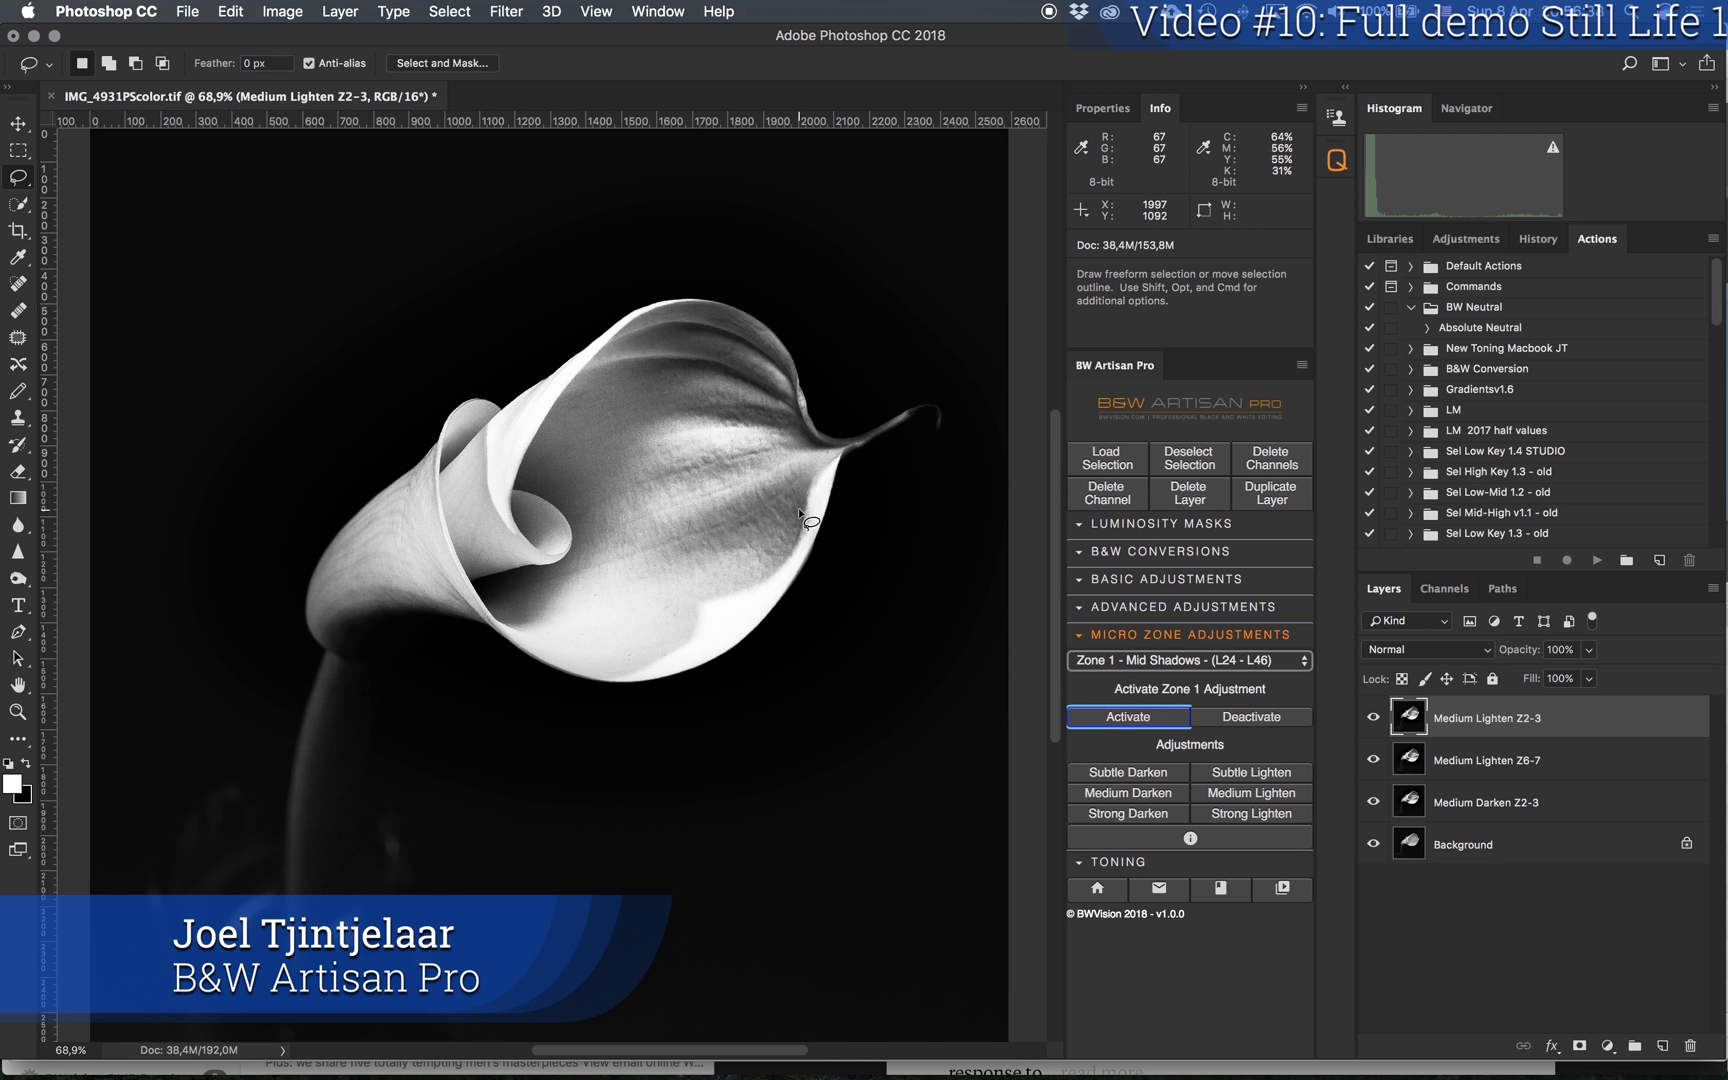
Step: Lasso the dark petal area near the right rim, about 431 × 309 px, apply Medium Lighten for Zone 1, and compare before and after
mouse_move(824, 508)
mouse_down()
mouse_move(787, 467)
mouse_move(683, 515)
mouse_move(672, 543)
mouse_move(749, 570)
mouse_move(796, 563)
mouse_move(824, 506)
mouse_up()
click(1260, 797)
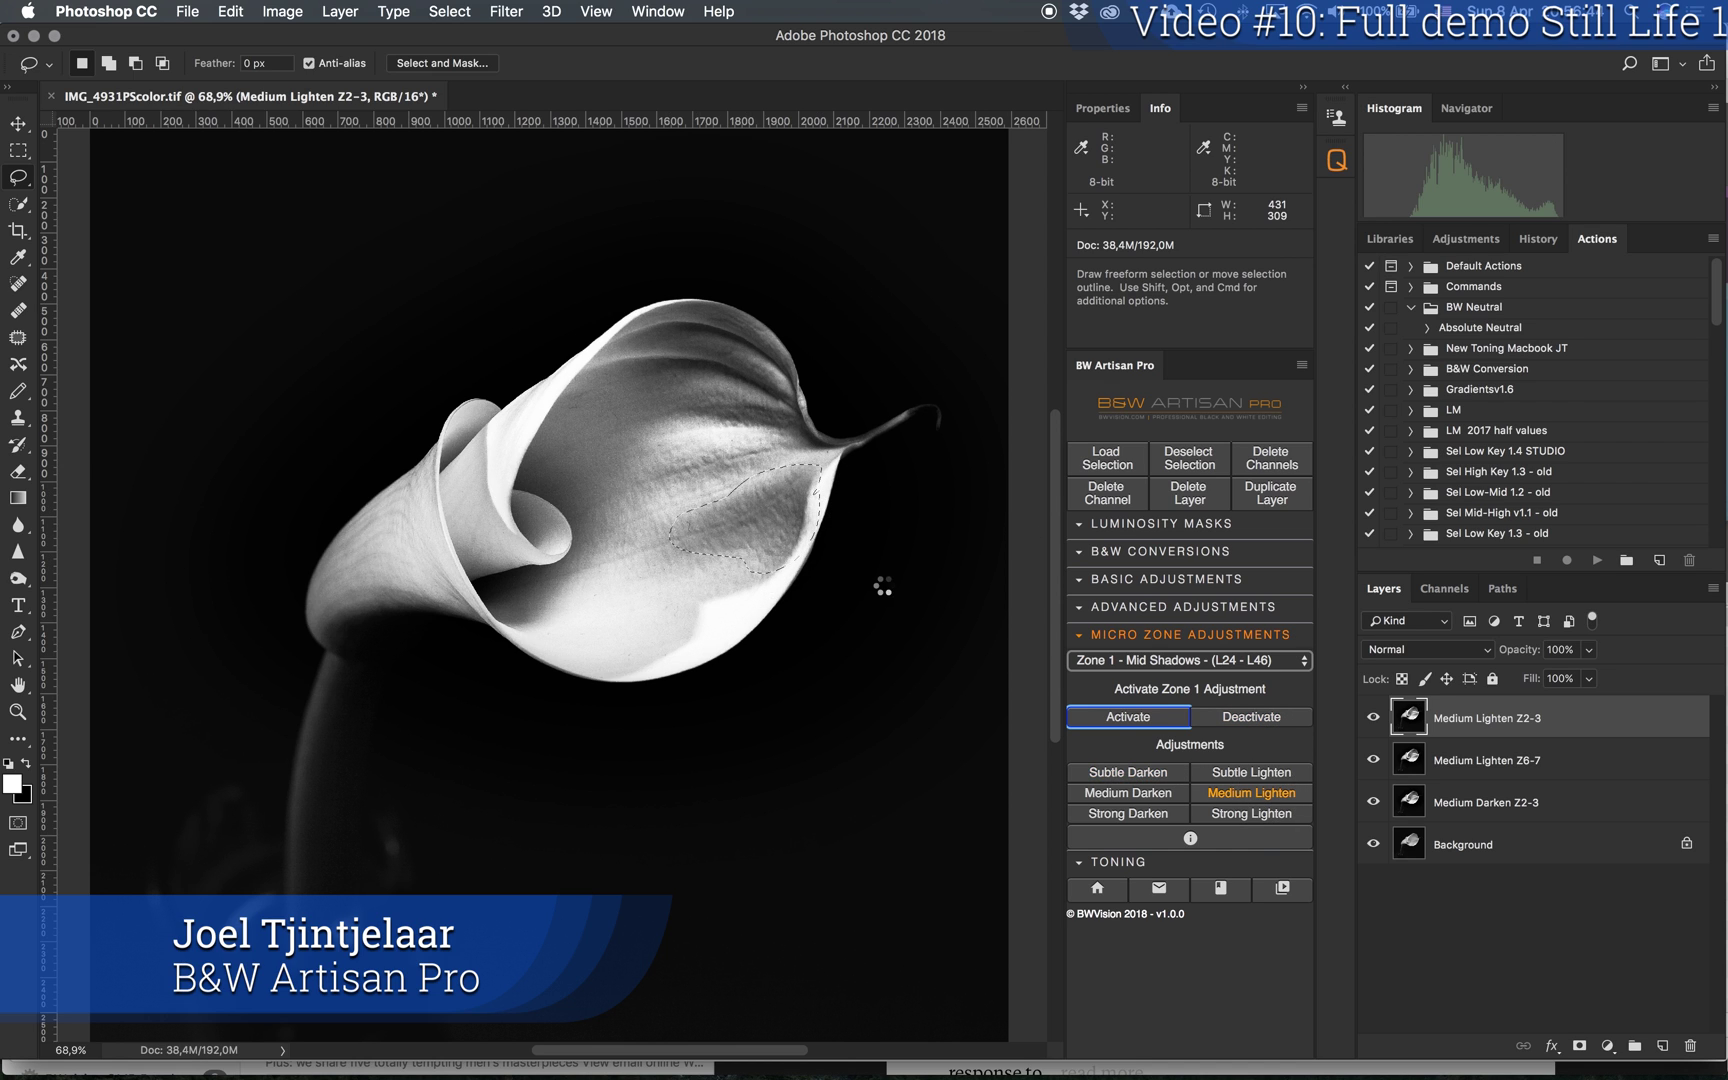
click(1374, 720)
click(1375, 725)
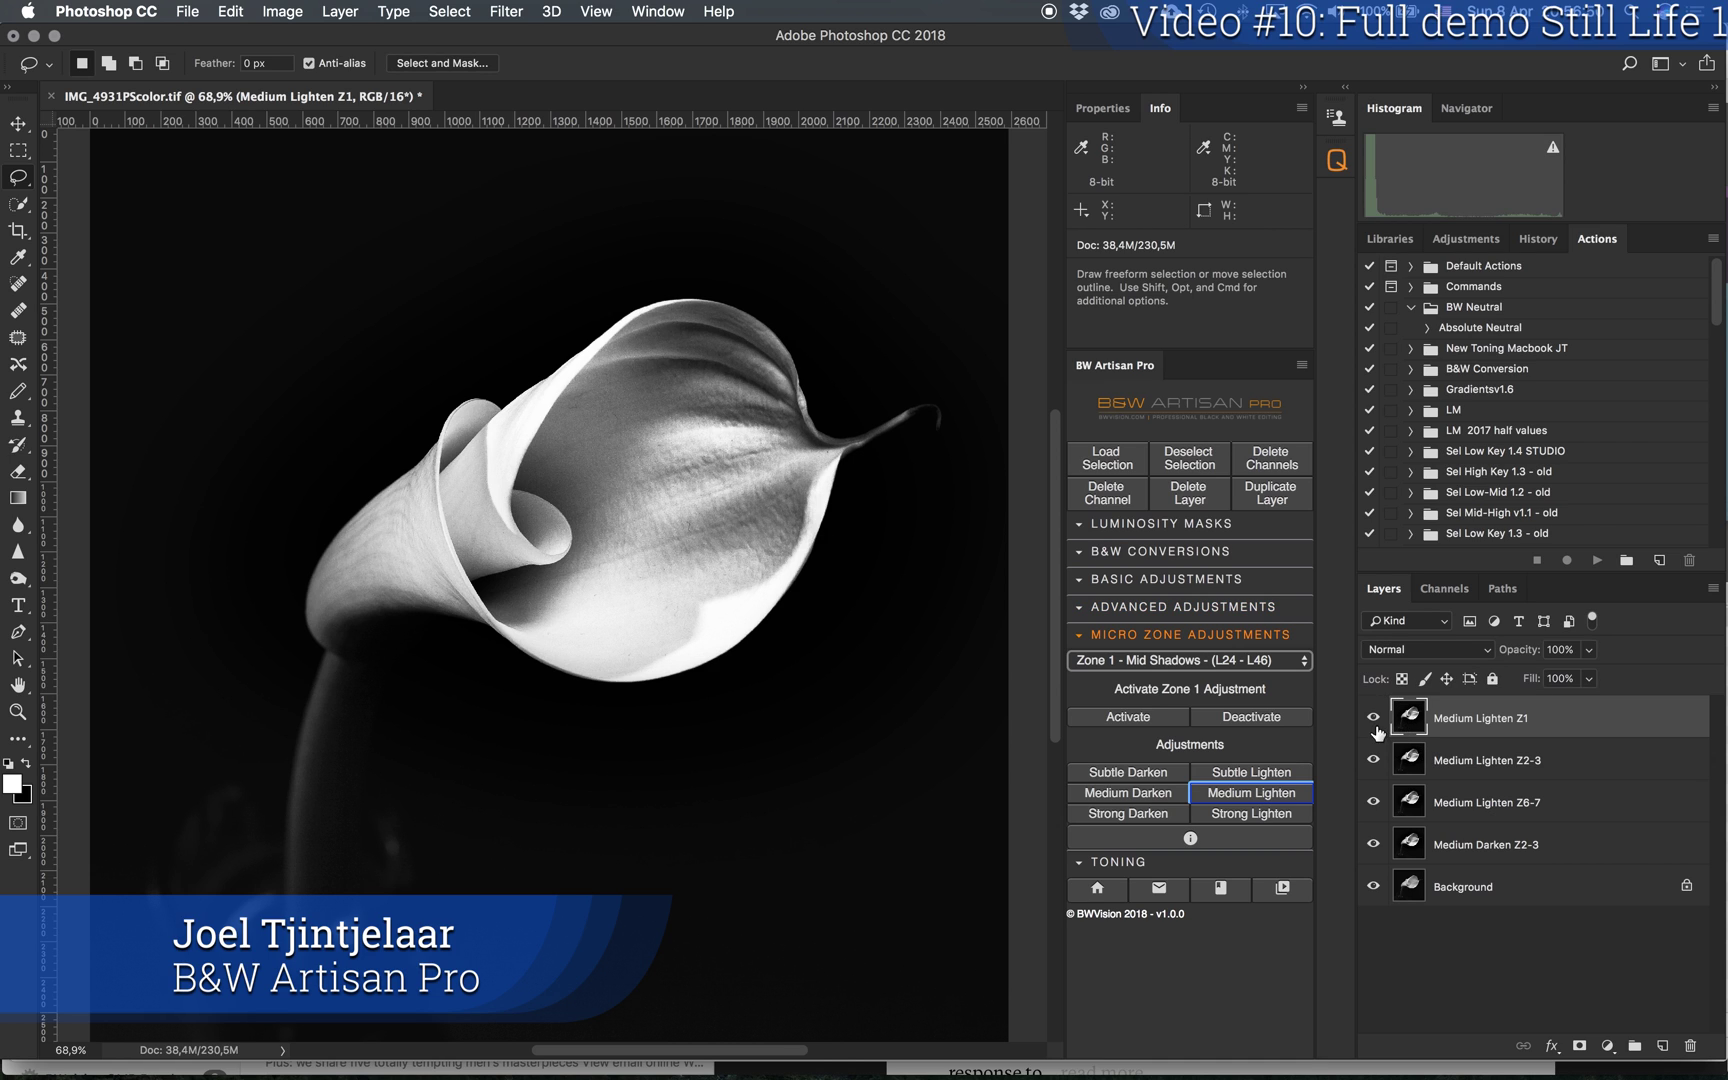
Step: Merge the Medium Lighten Z1, Z2-3 and Z6-7 layers down into Medium Darken Z2-3, and deactivate the Zone 1 adjustment
right_click(1594, 732)
click(1251, 717)
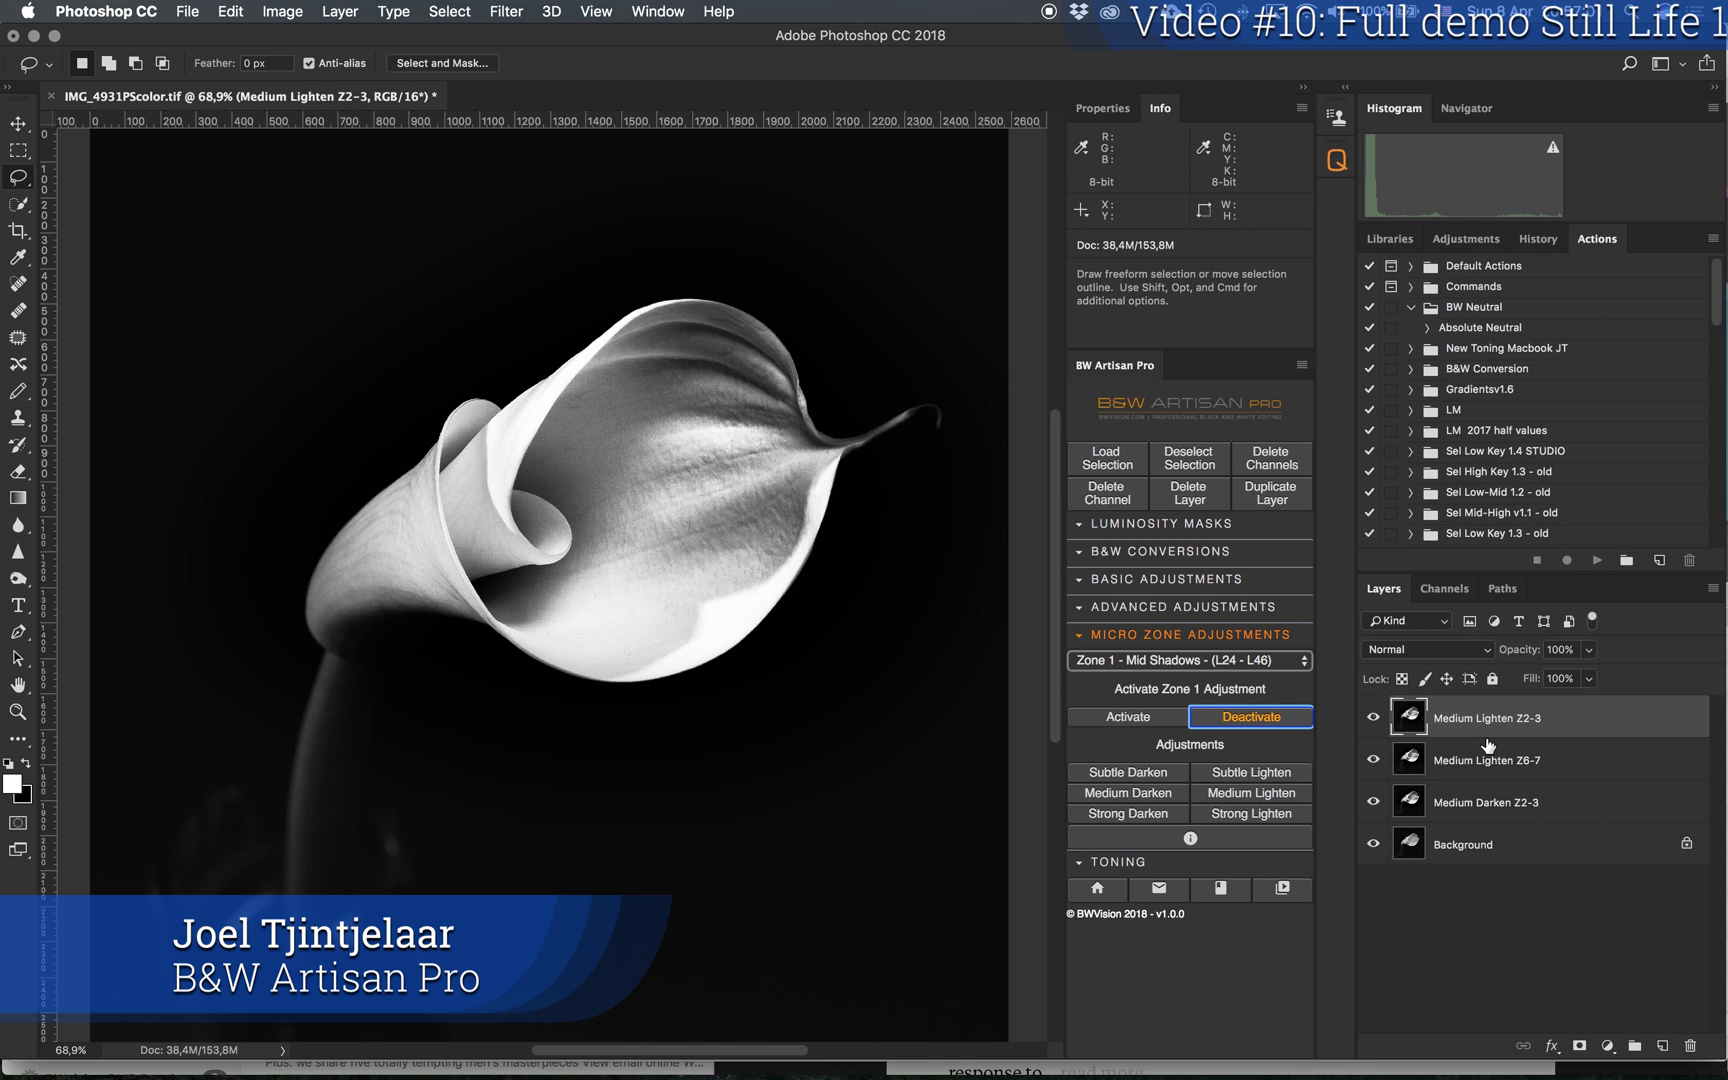
right_click(1608, 722)
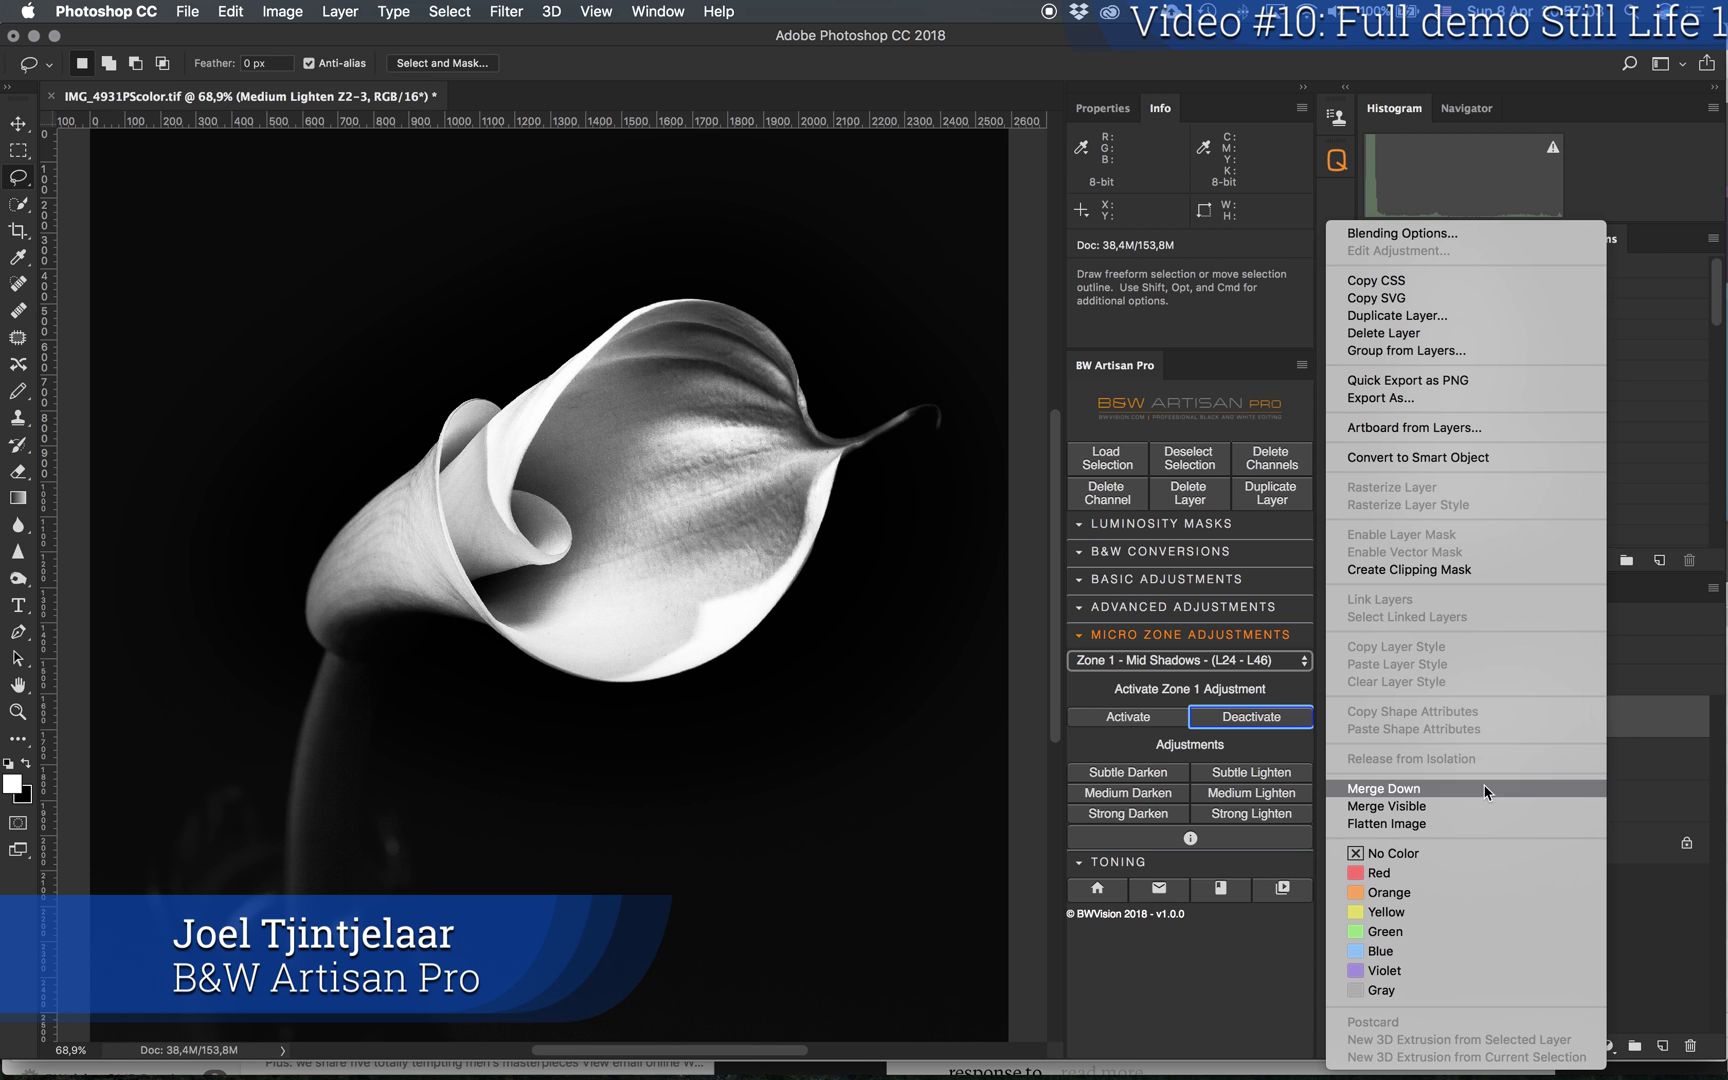
click(1485, 790)
click(1610, 725)
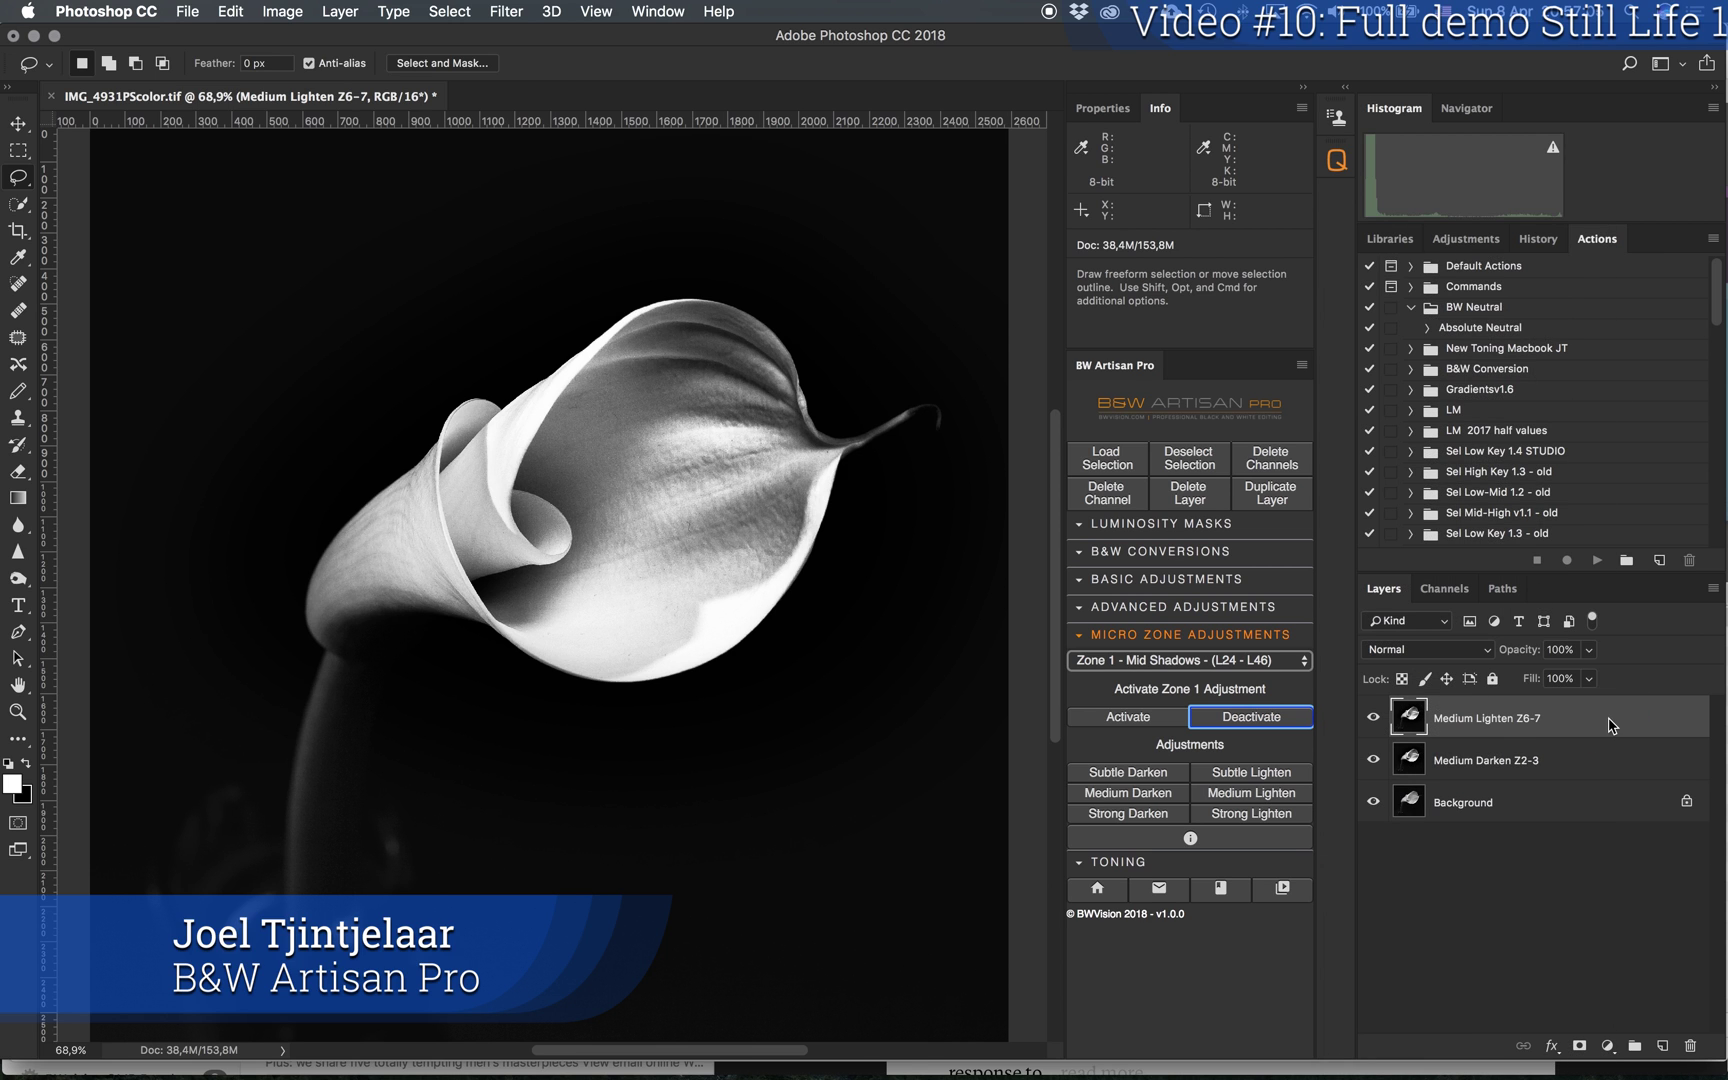
right_click(1610, 724)
click(1418, 788)
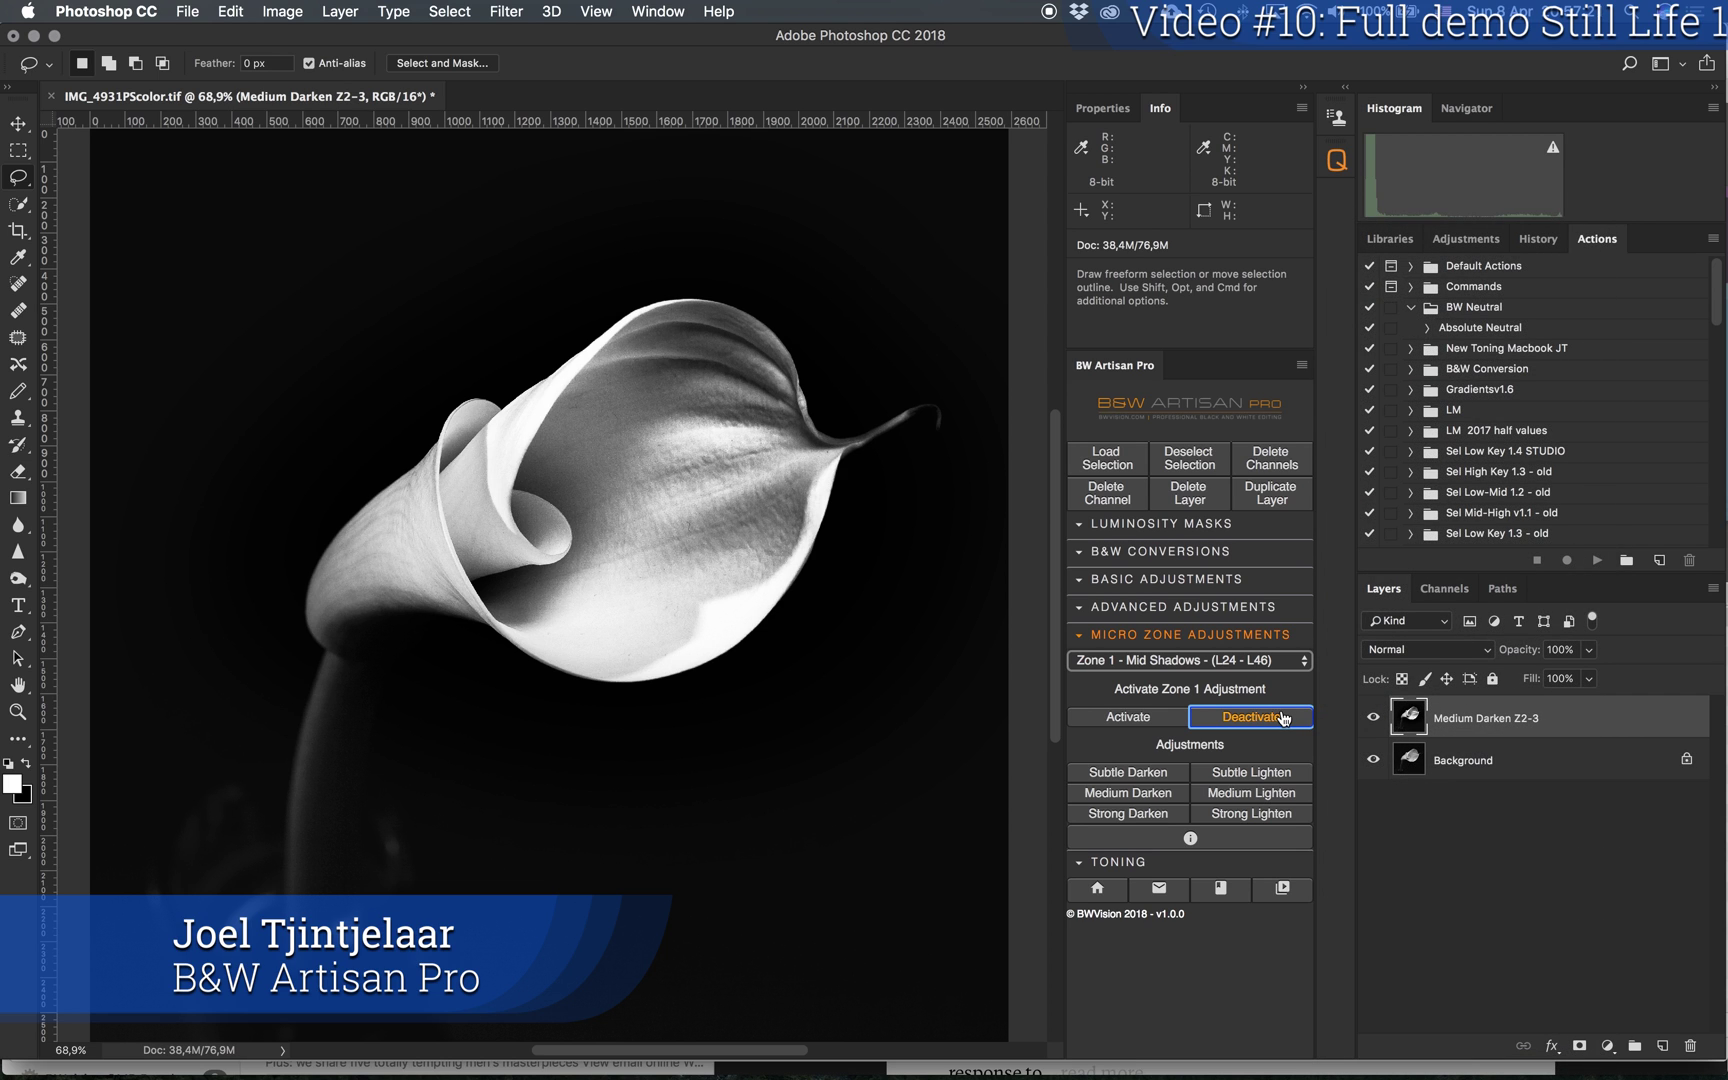
Step: Tone the image with the Split Alien preset from Split Tone Cinematic, applied at an intensity of 94
click(1130, 862)
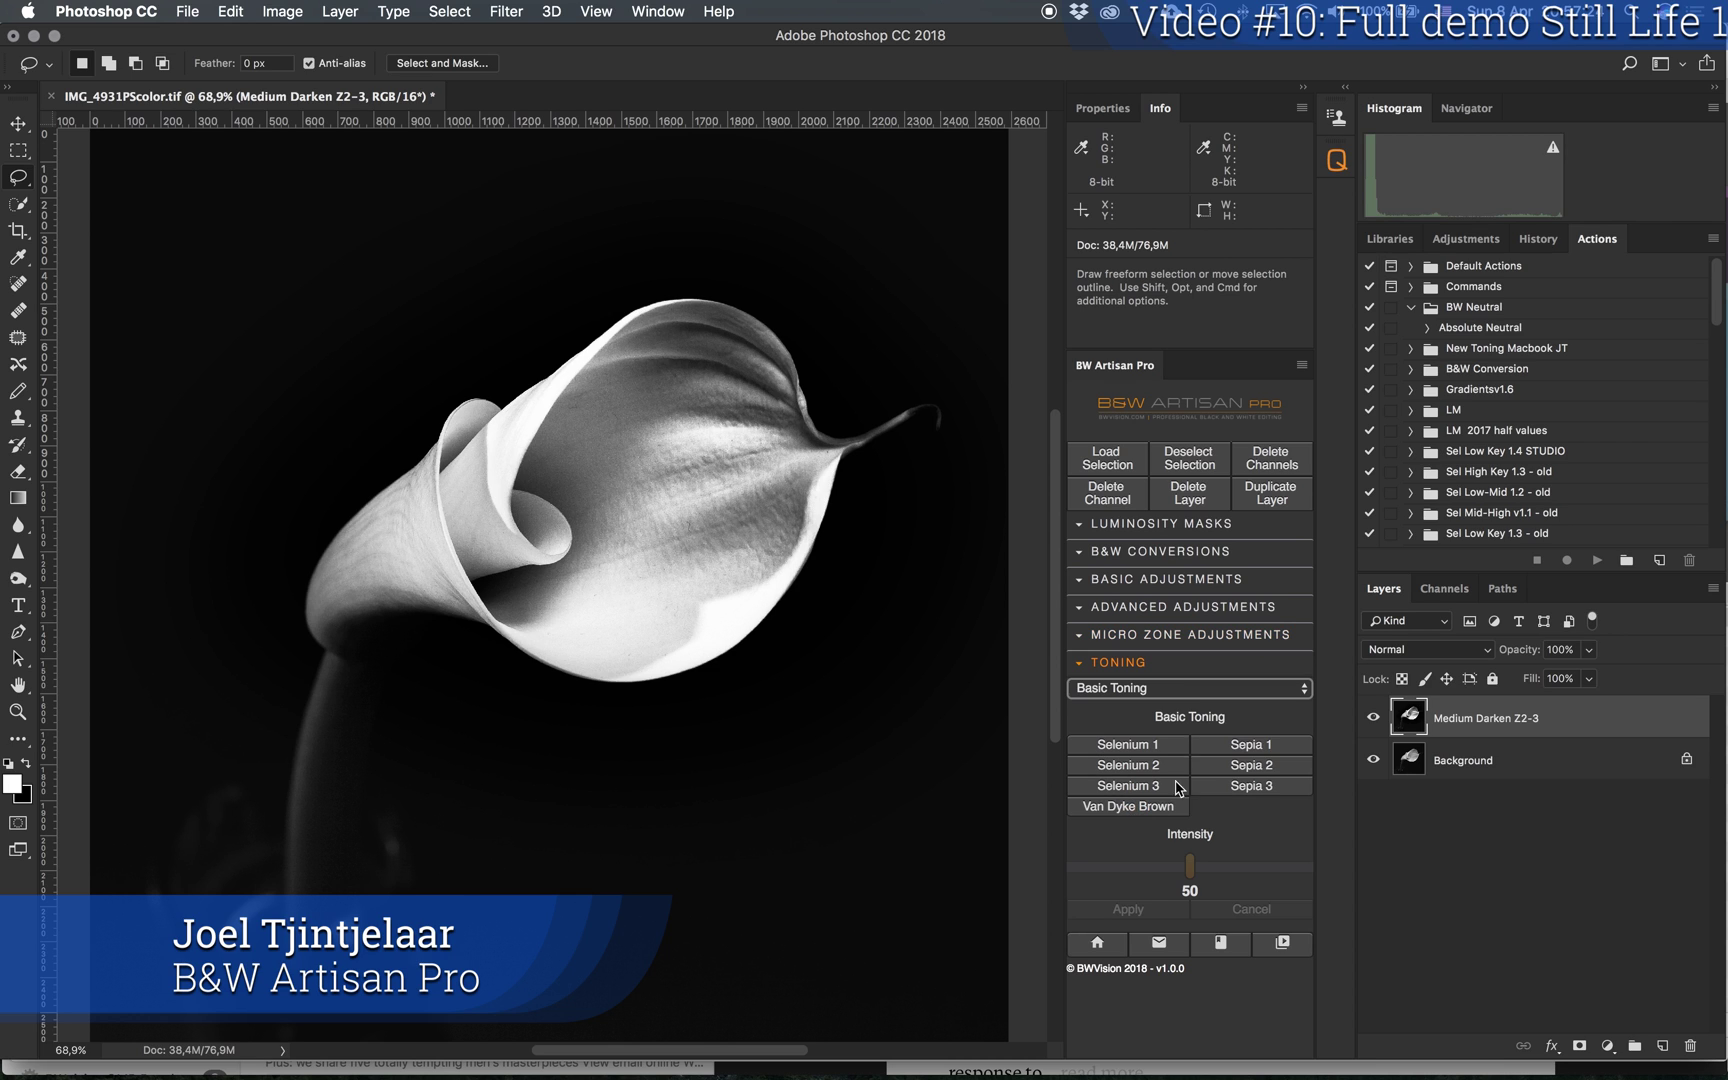
click(1225, 688)
click(1190, 724)
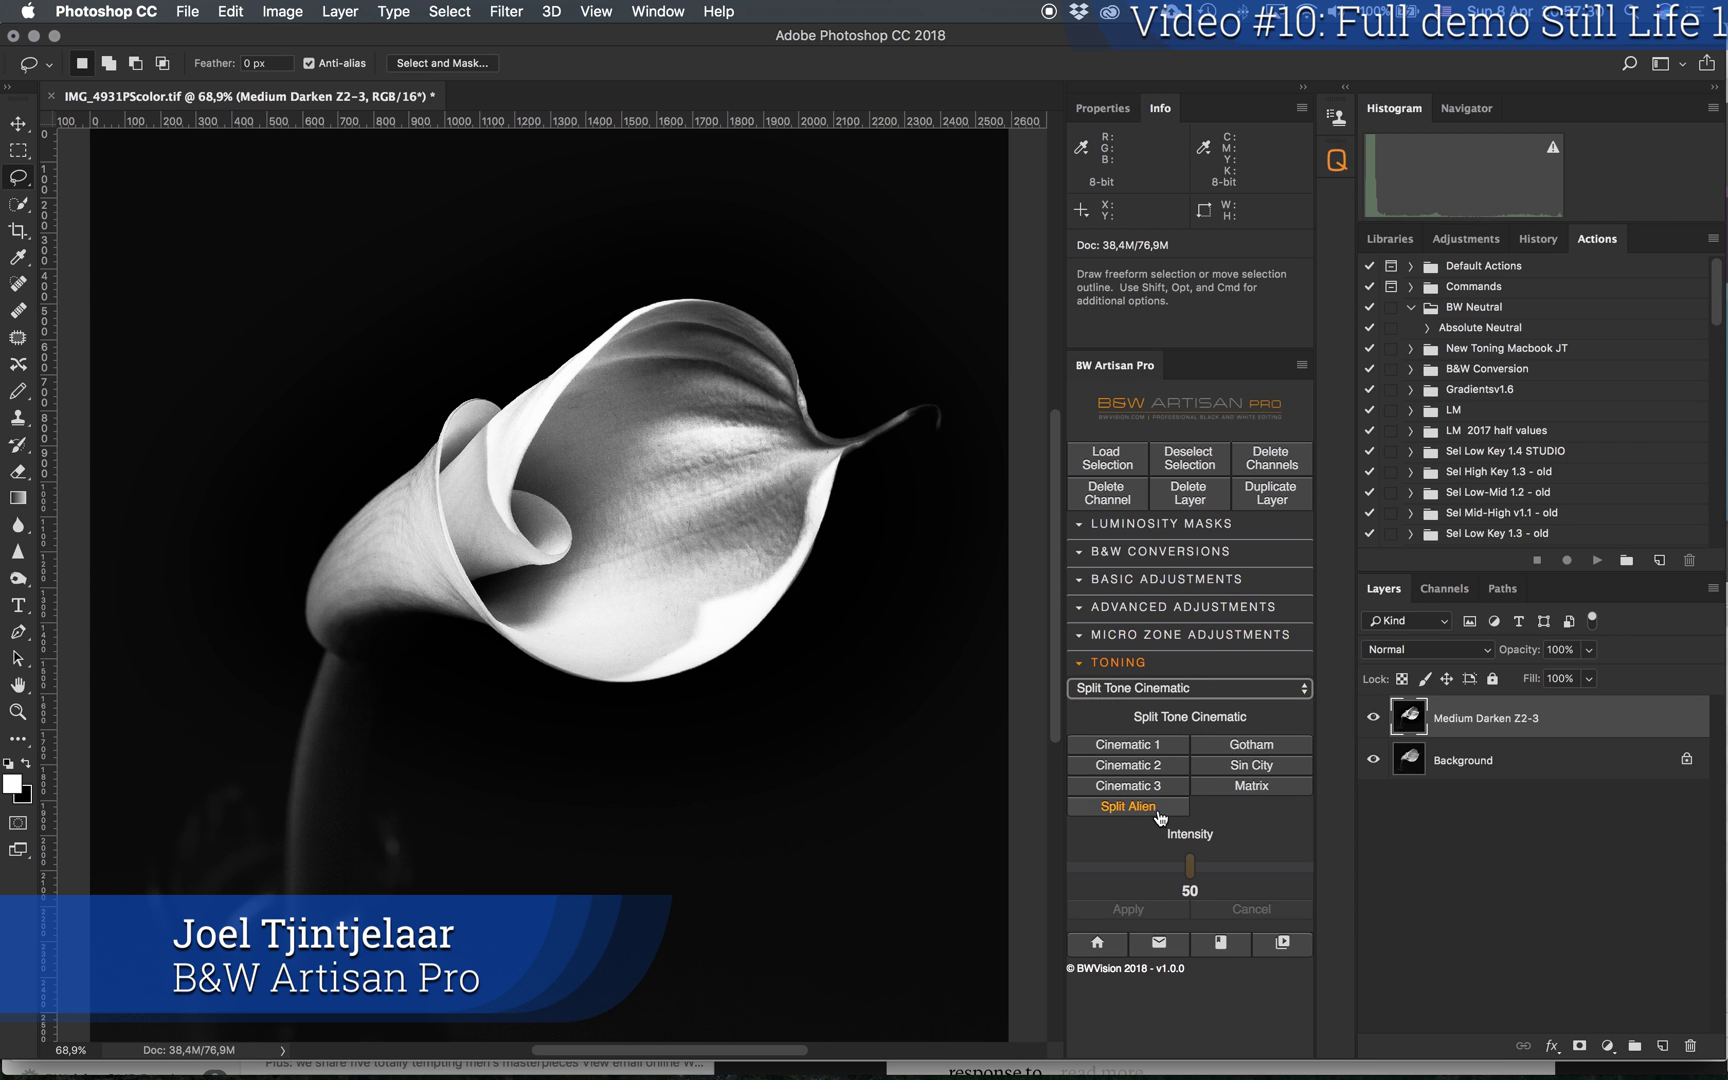
click(1150, 808)
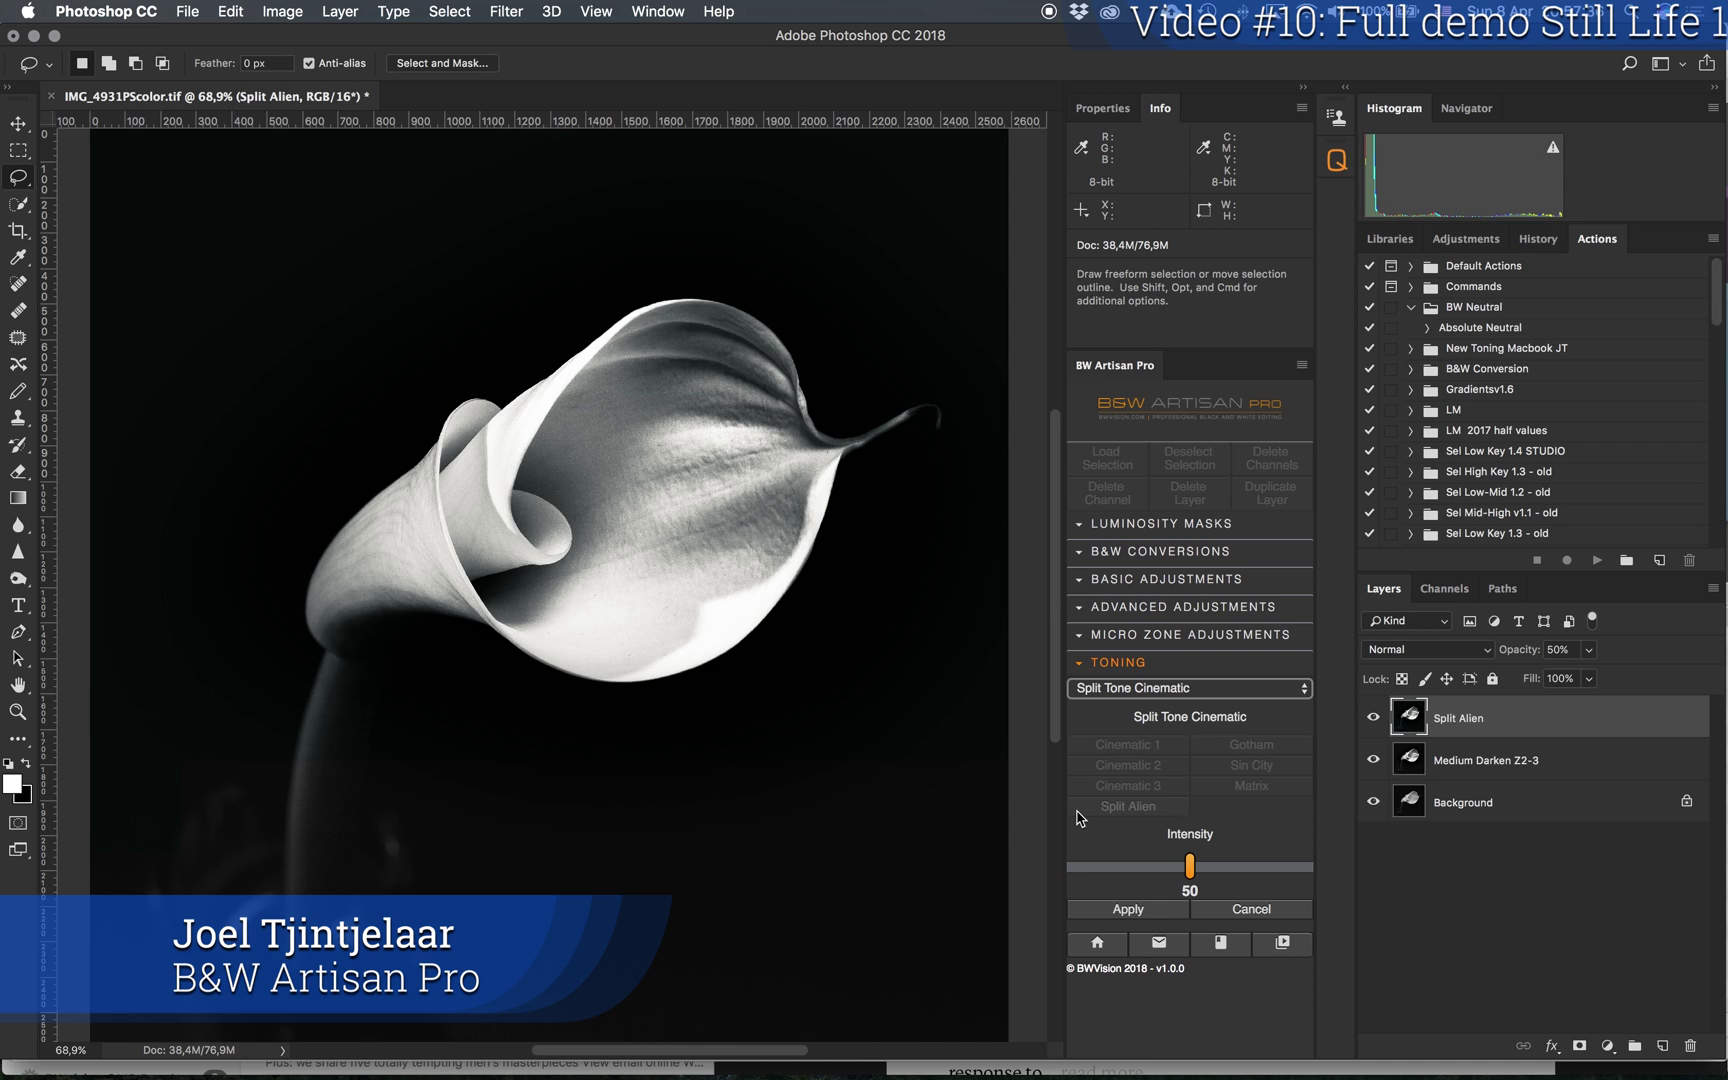
click(1190, 866)
drag(1192, 868, 1294, 866)
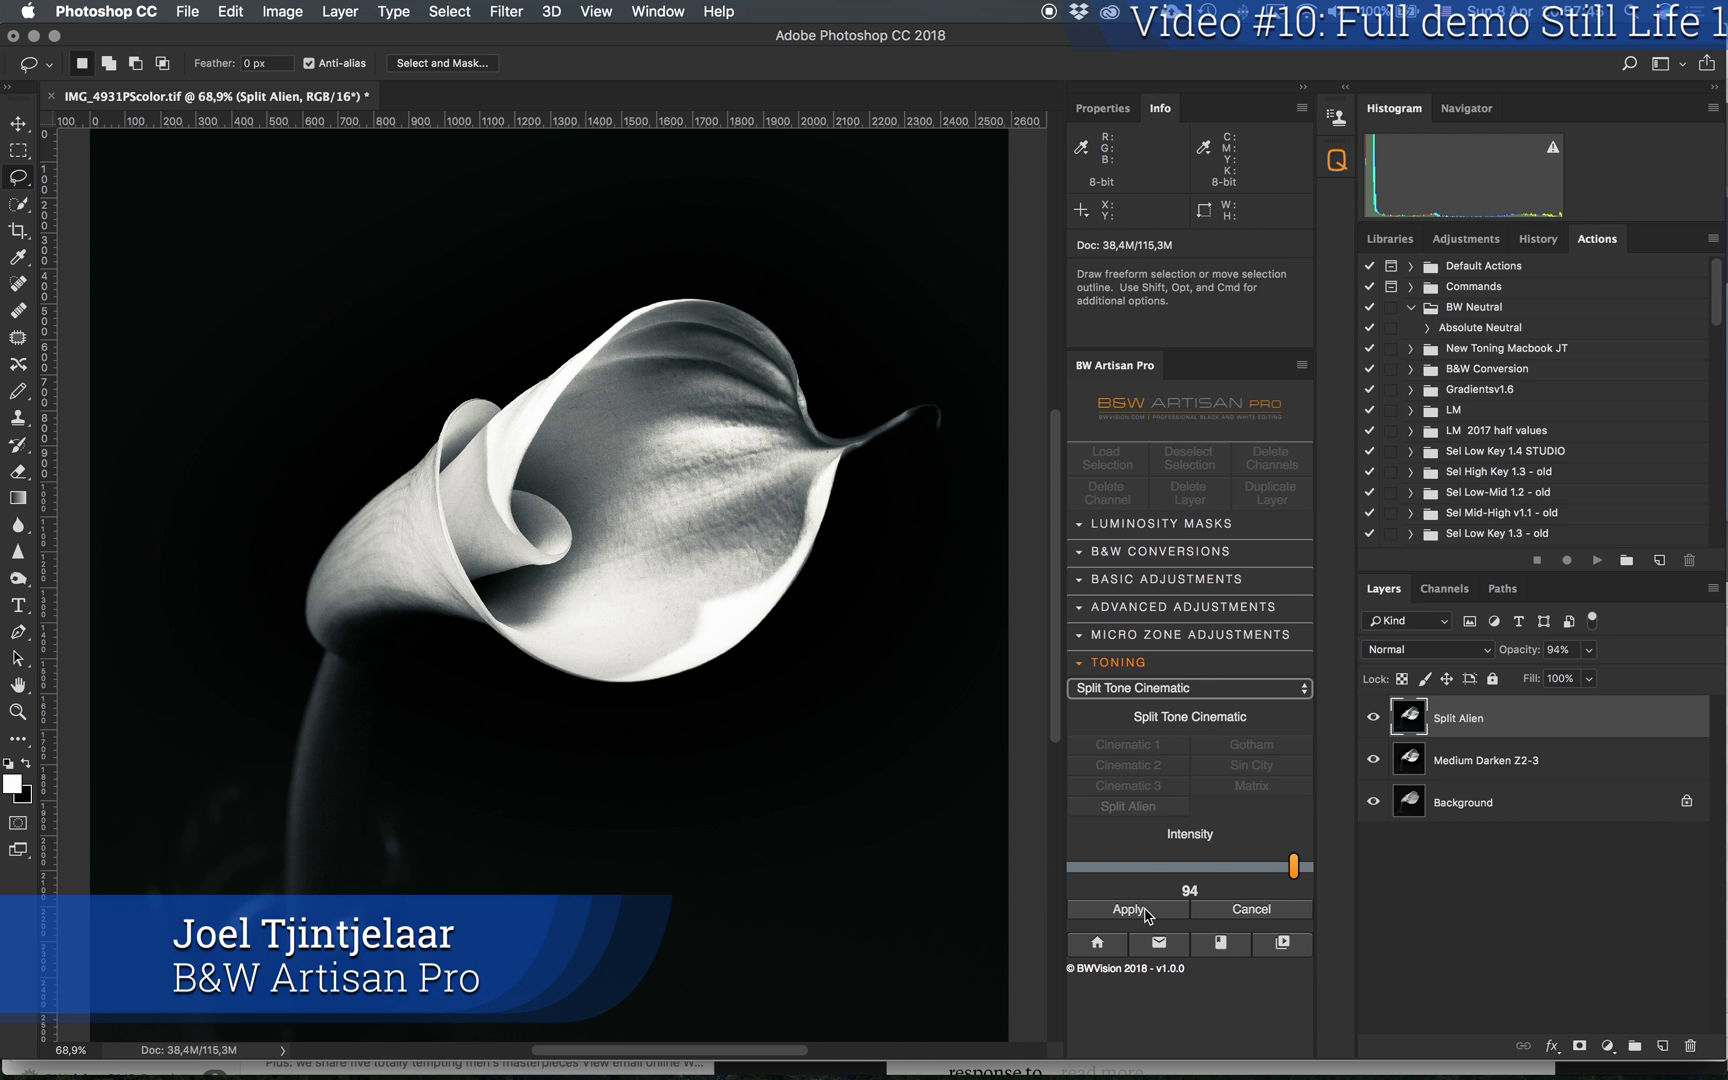
click(1140, 909)
Step: Merge the Split Alien toning layer down into the Medium Darken Z2-3 layer
right_click(1627, 724)
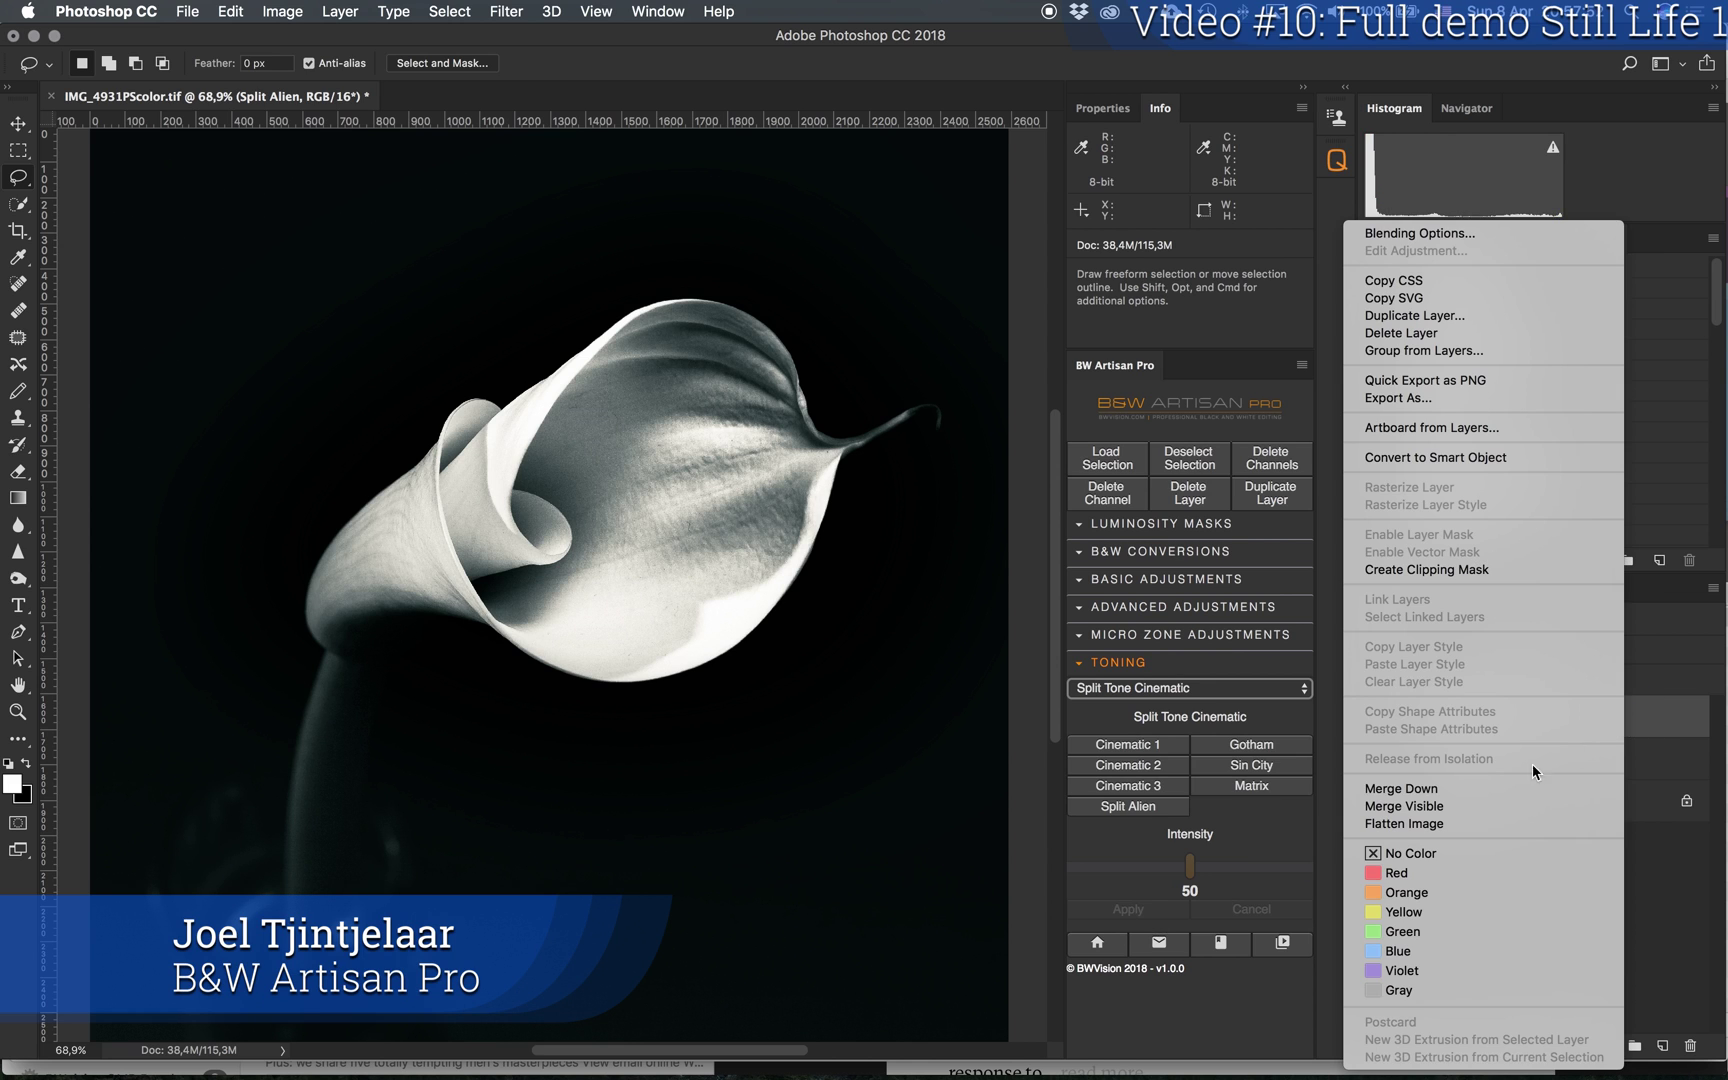
click(1497, 777)
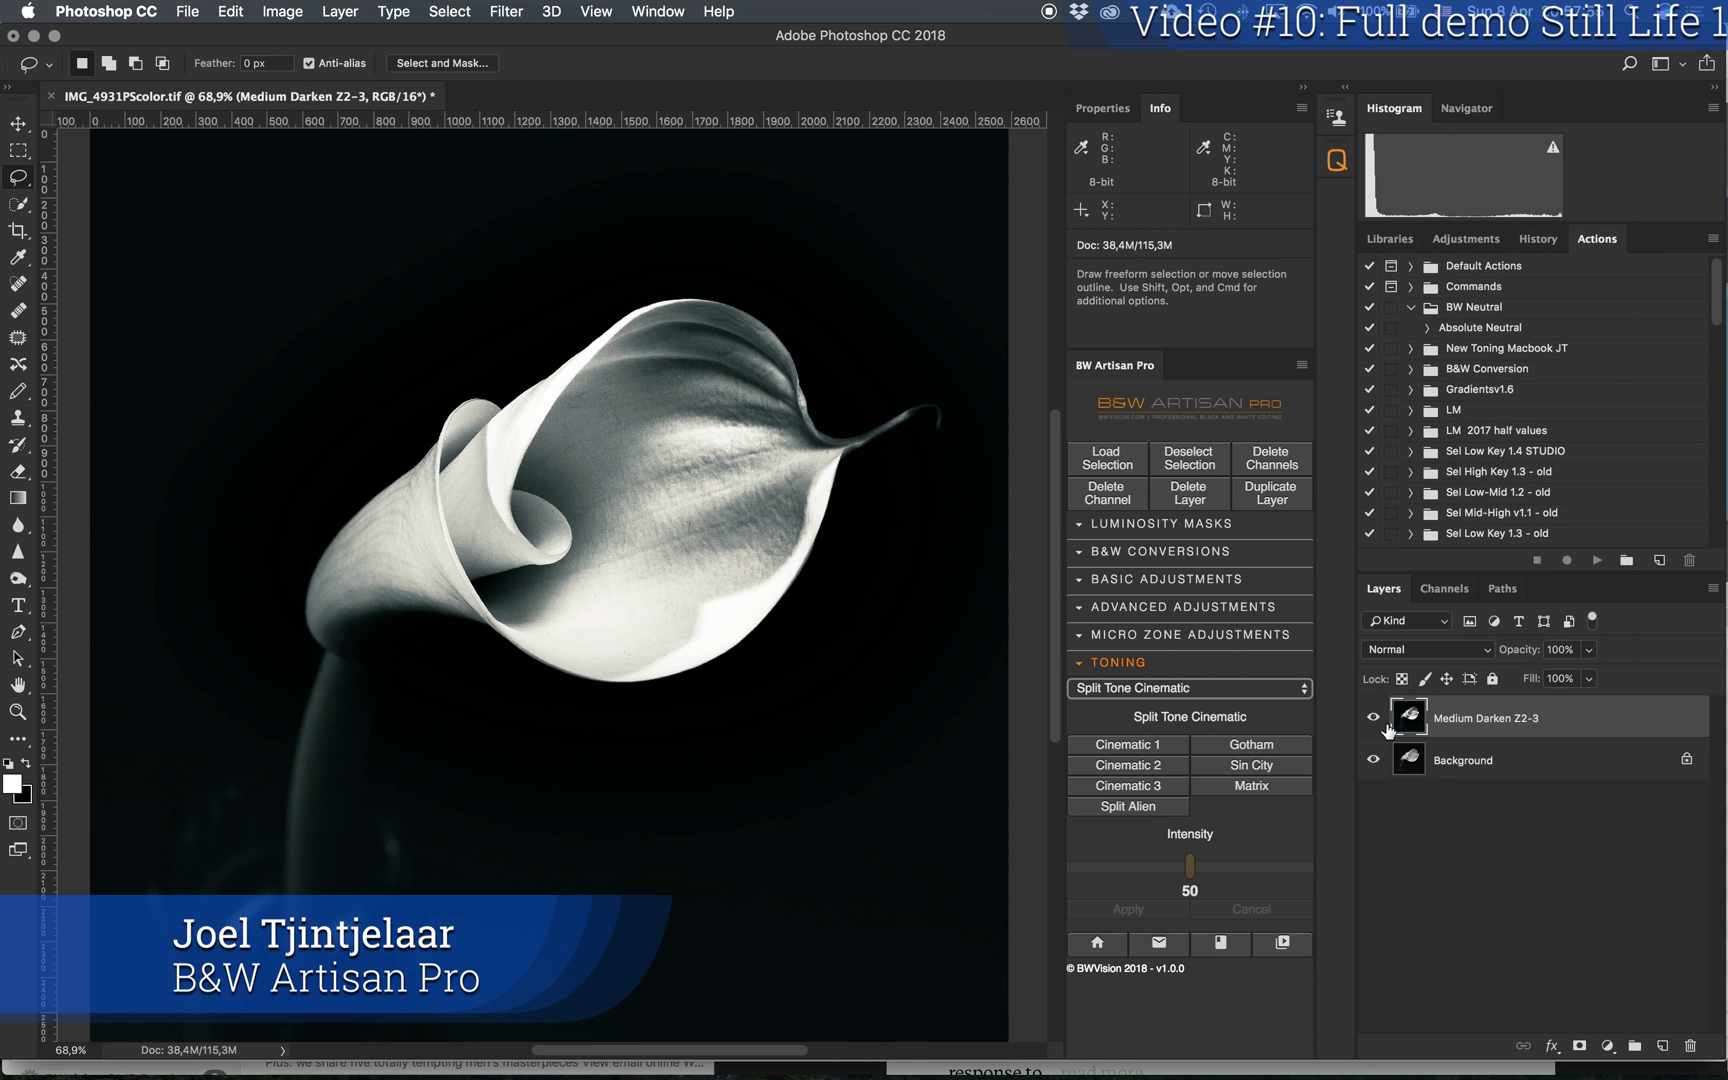
Step: Examine the toned image at reduced sizes, and compare it at full view with the untoned Background by toggling the Medium Darken Z2-3 layer's visibility
key(super+0)
key(super+minus)
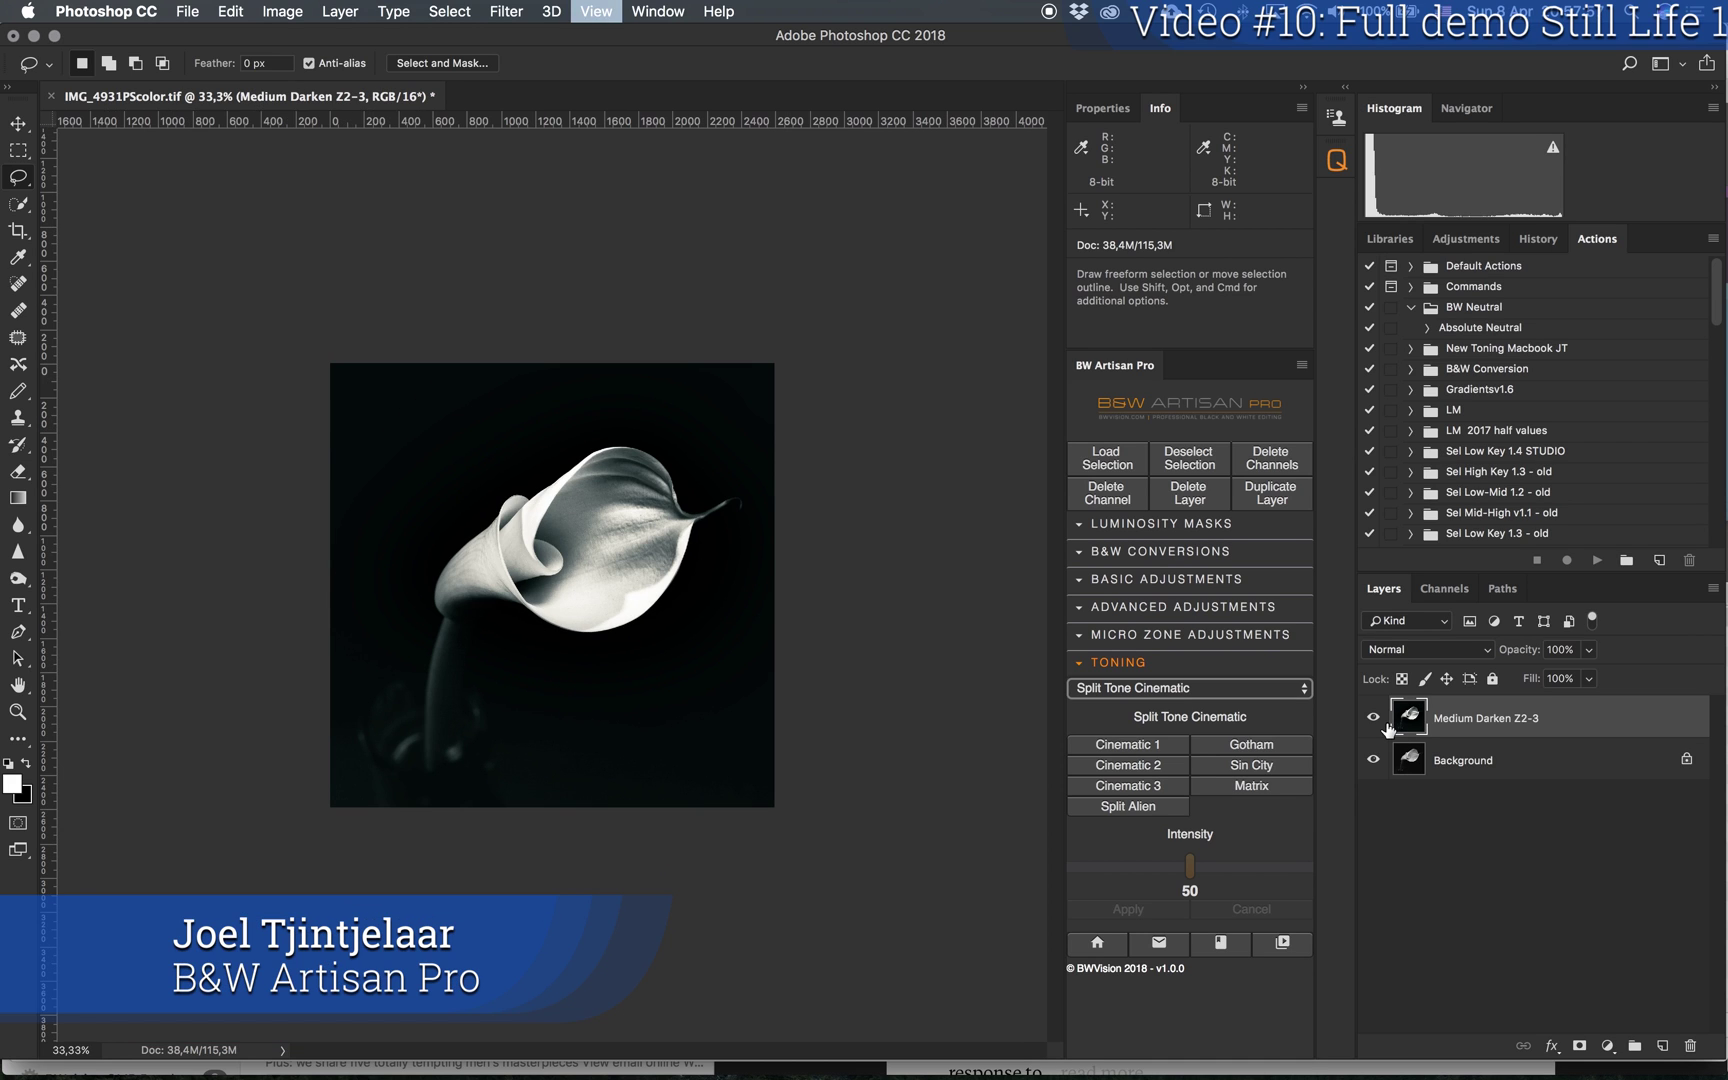
key(super+minus)
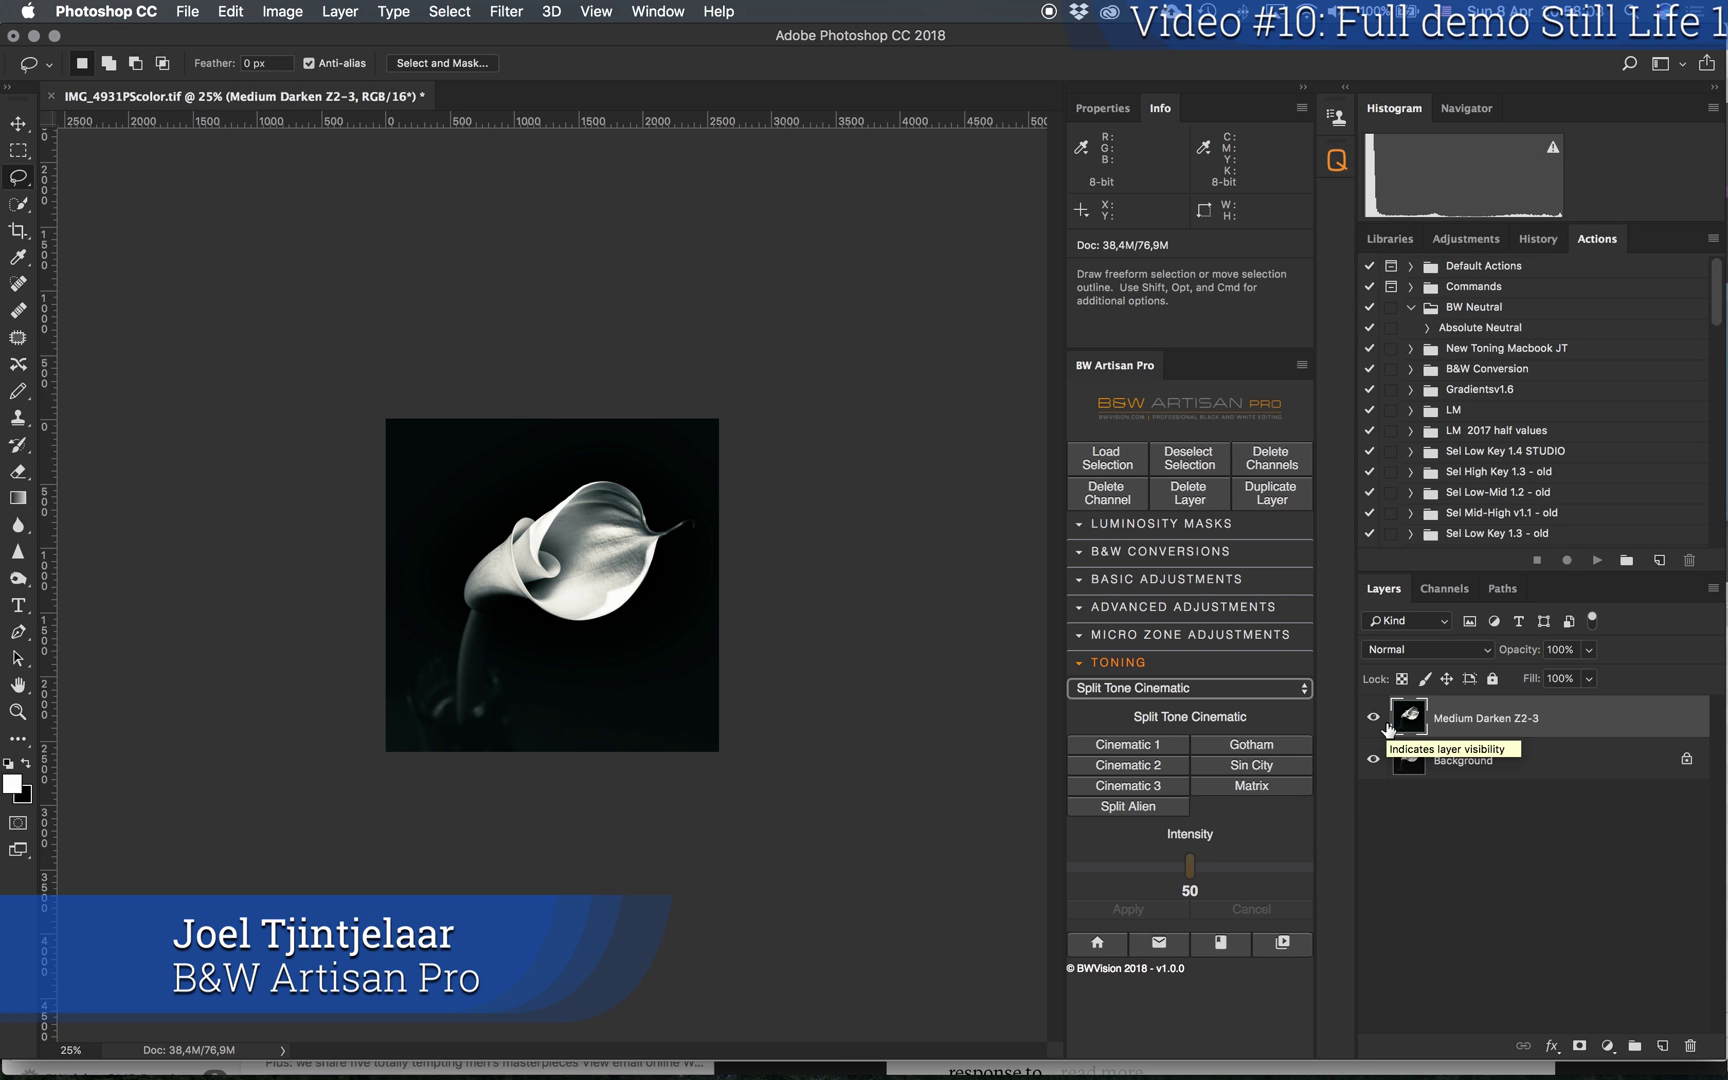
key(super+minus)
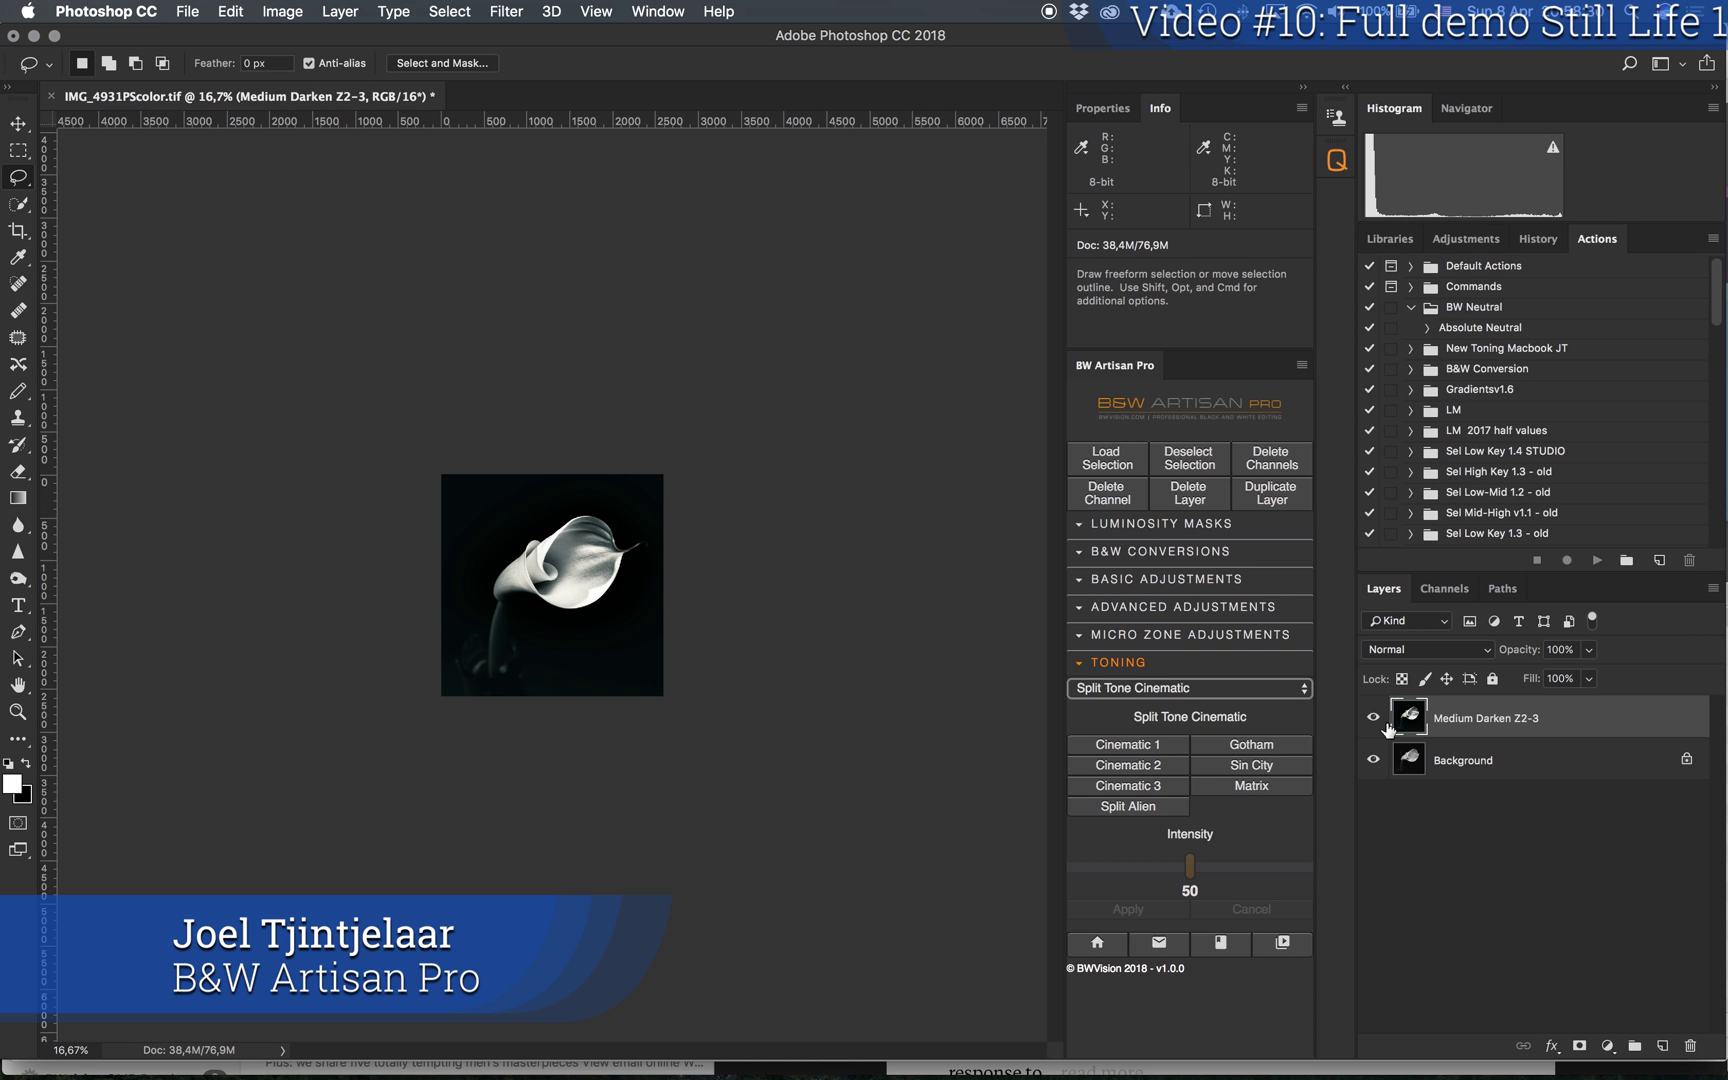
key(super+0)
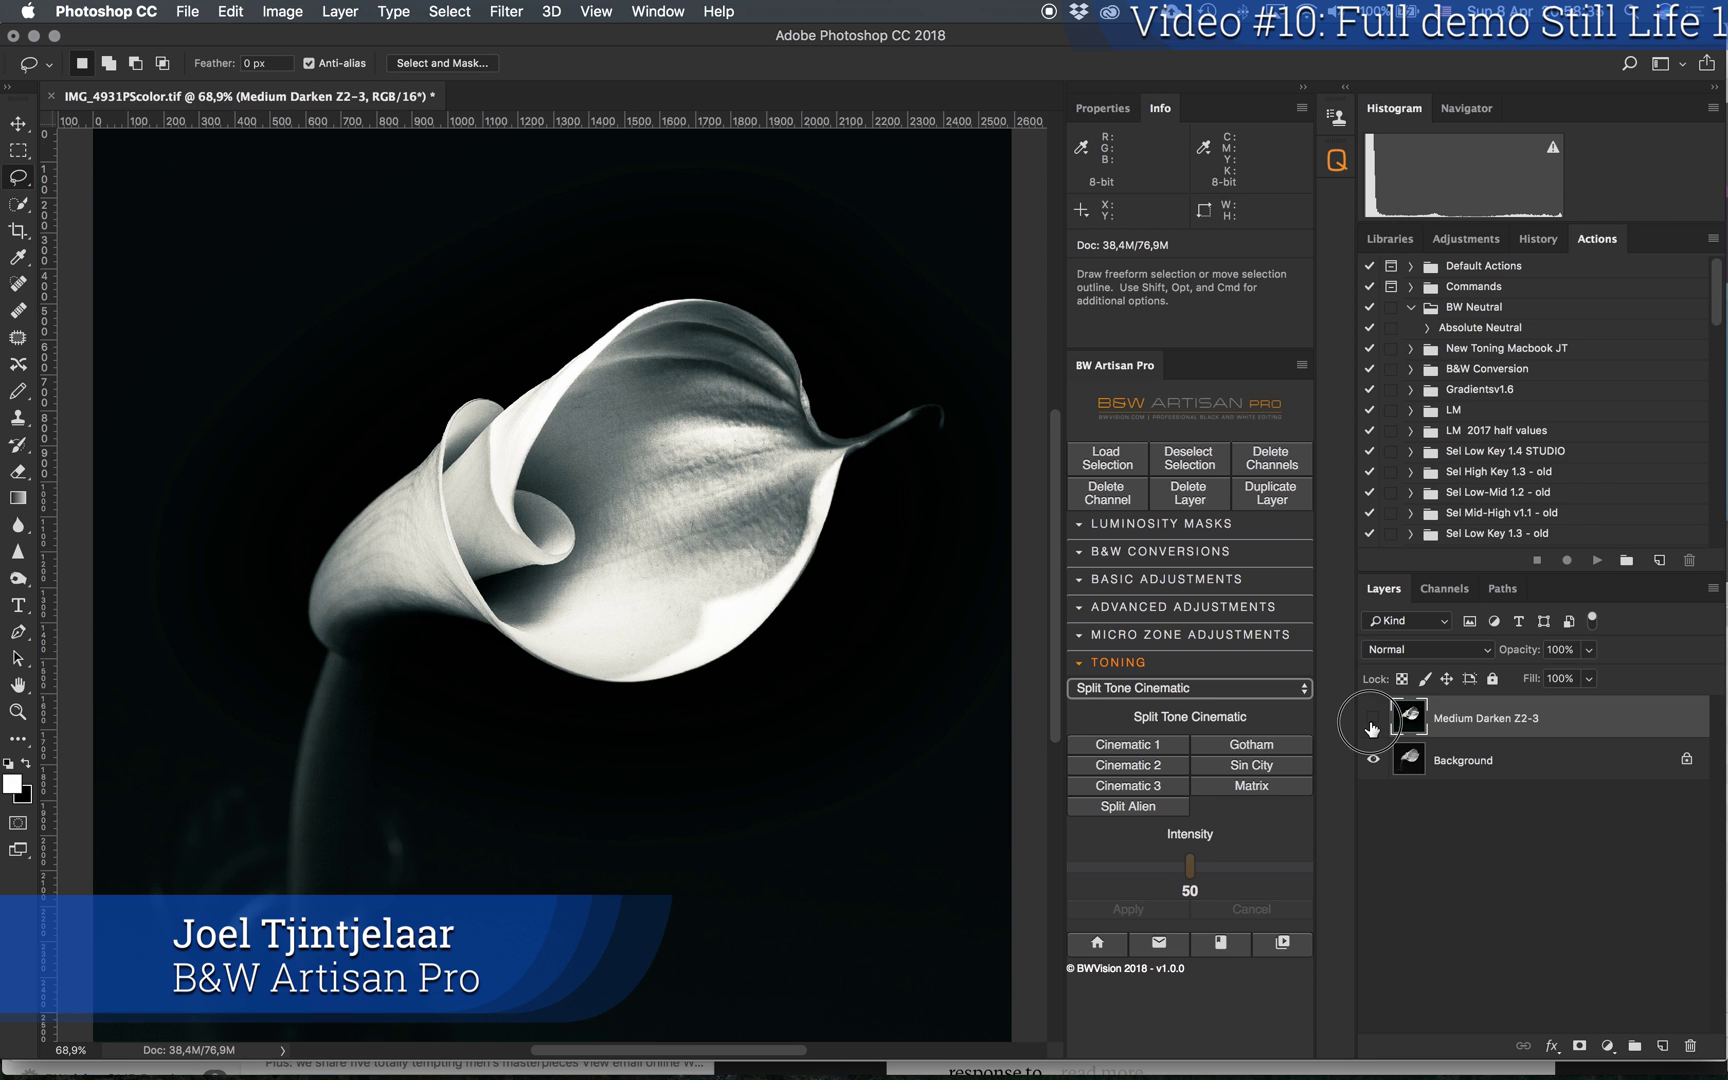
click(1372, 724)
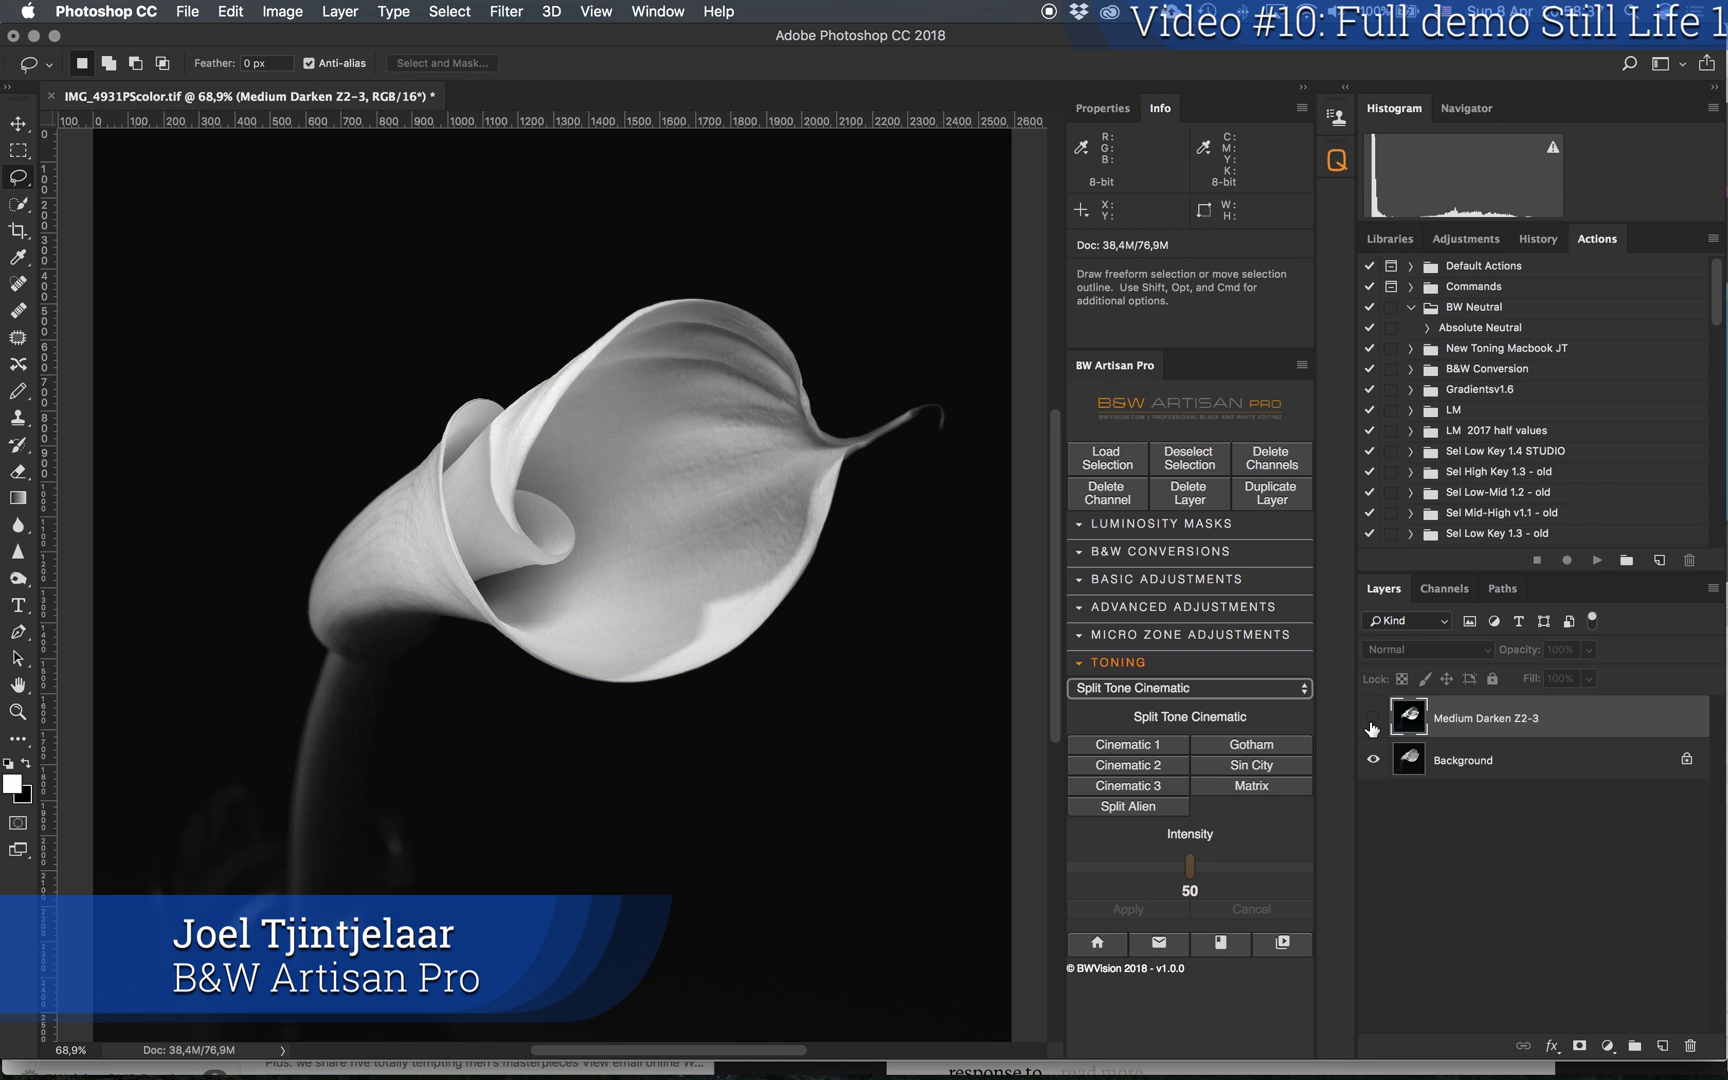
click(1372, 724)
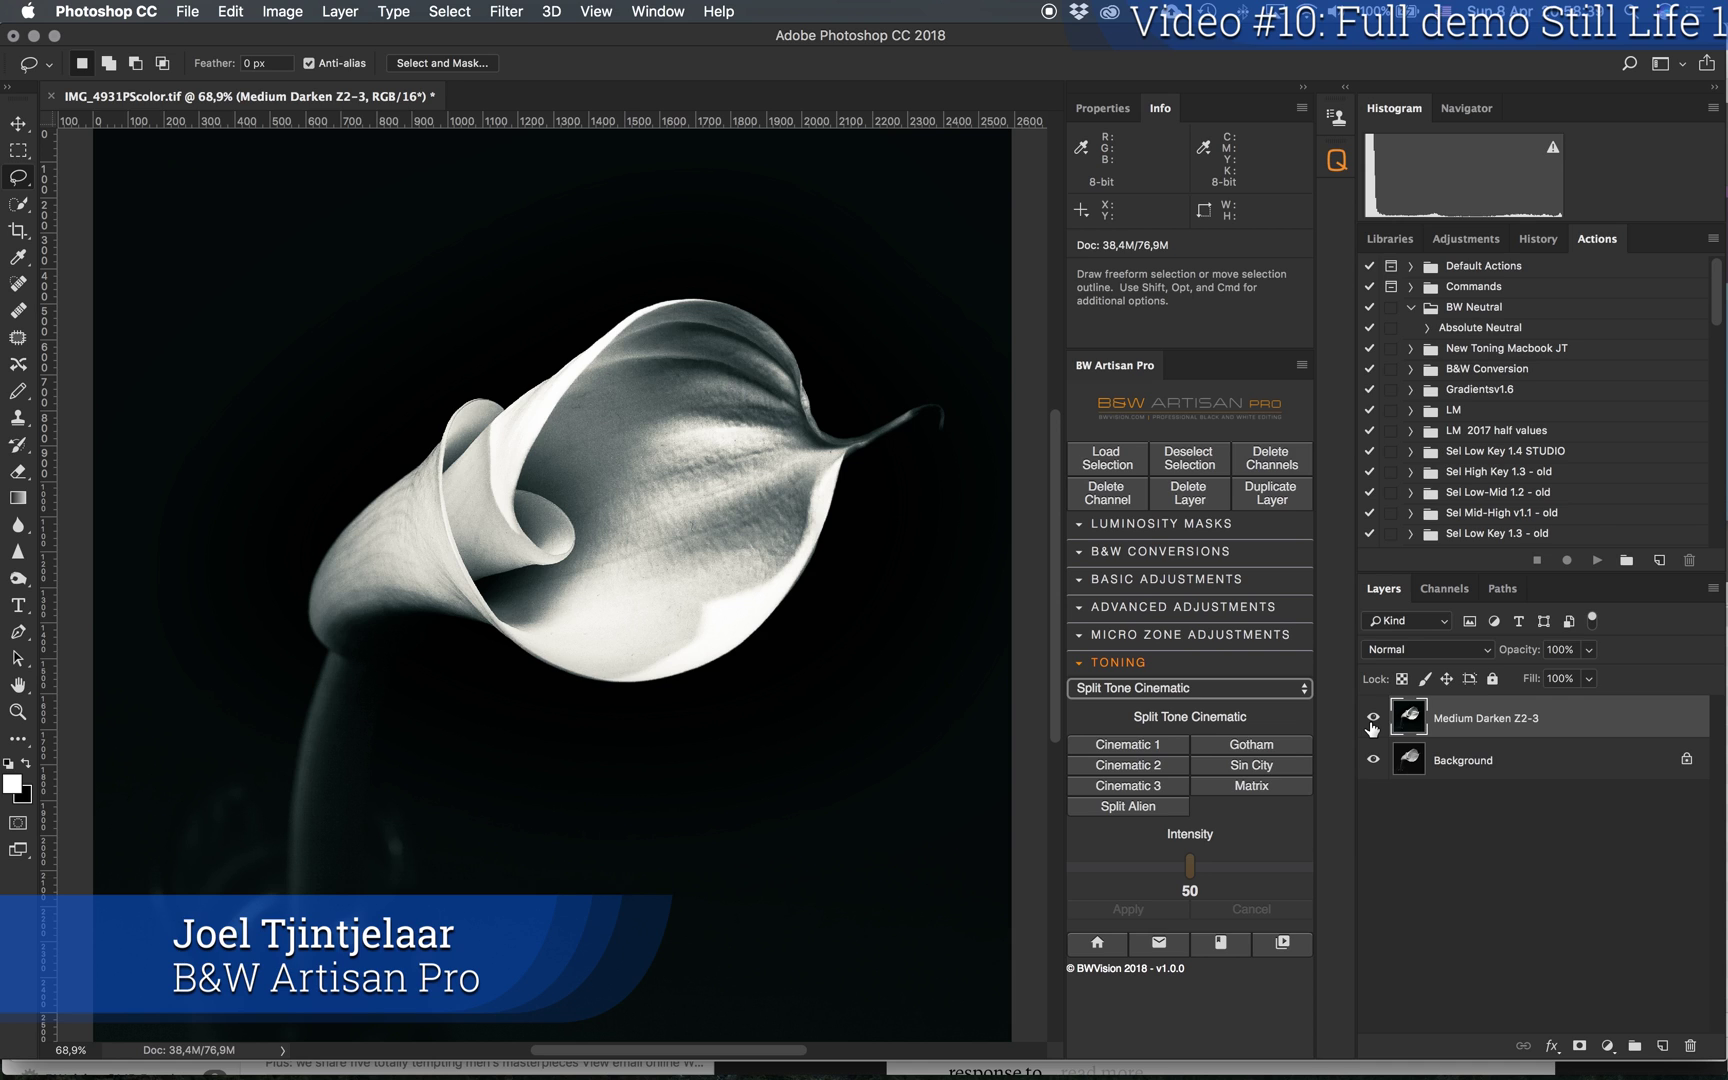